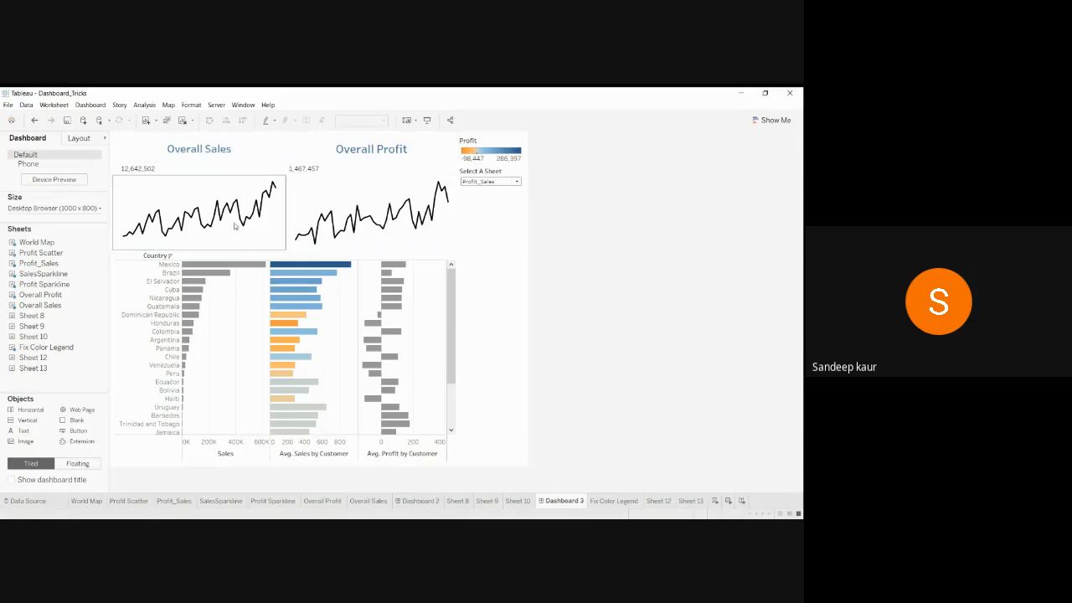
Preview the World Map, Profit Scatter and Profit_Sales views in Dashboard 3 using the Select A Sheet control
mouse_move(219, 216)
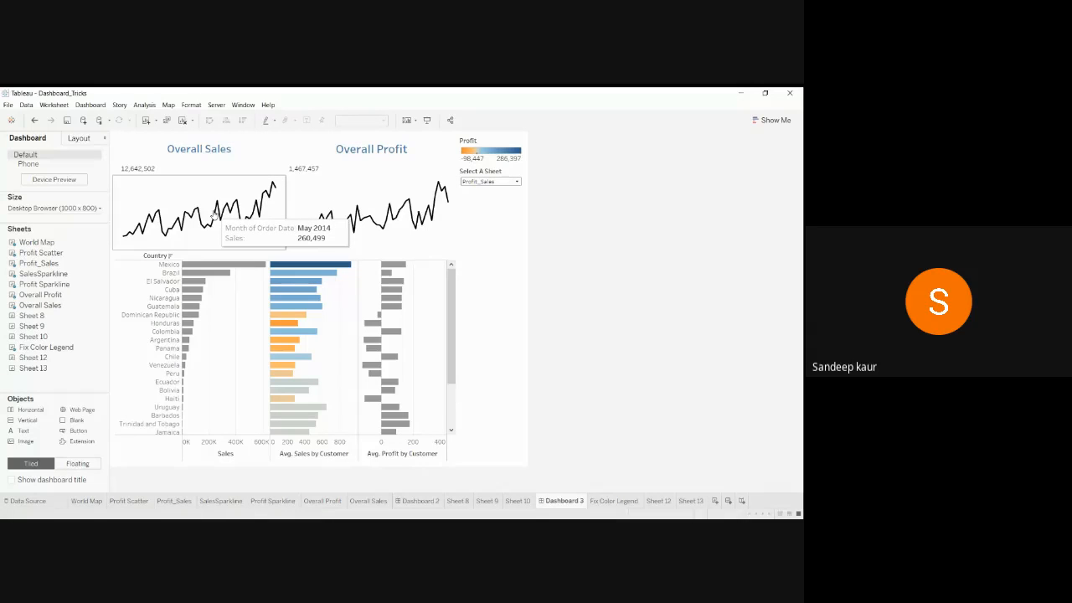
mouse_move(350, 221)
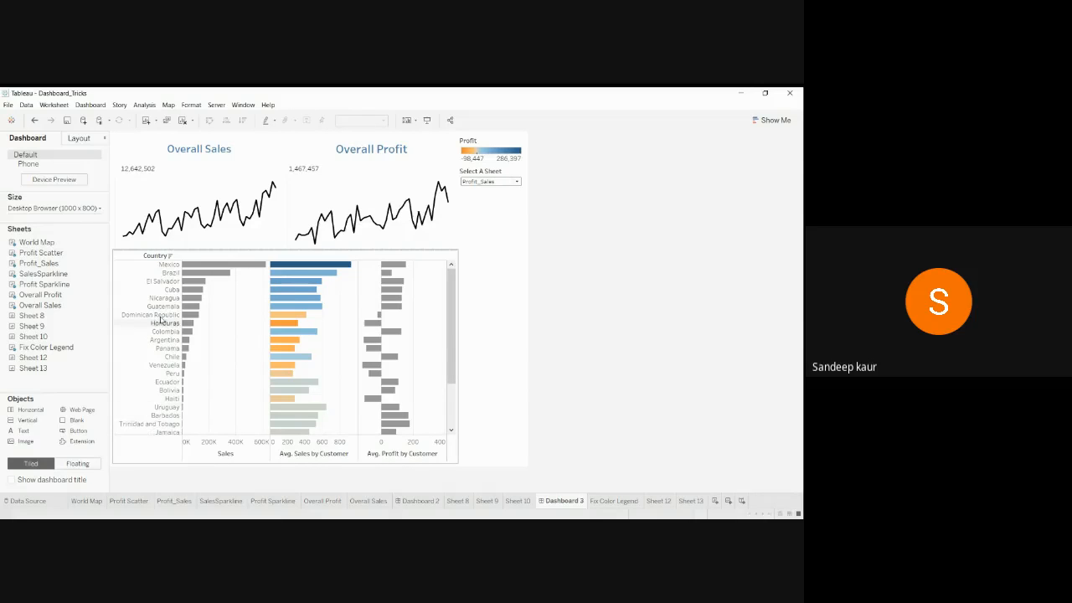
click(161, 469)
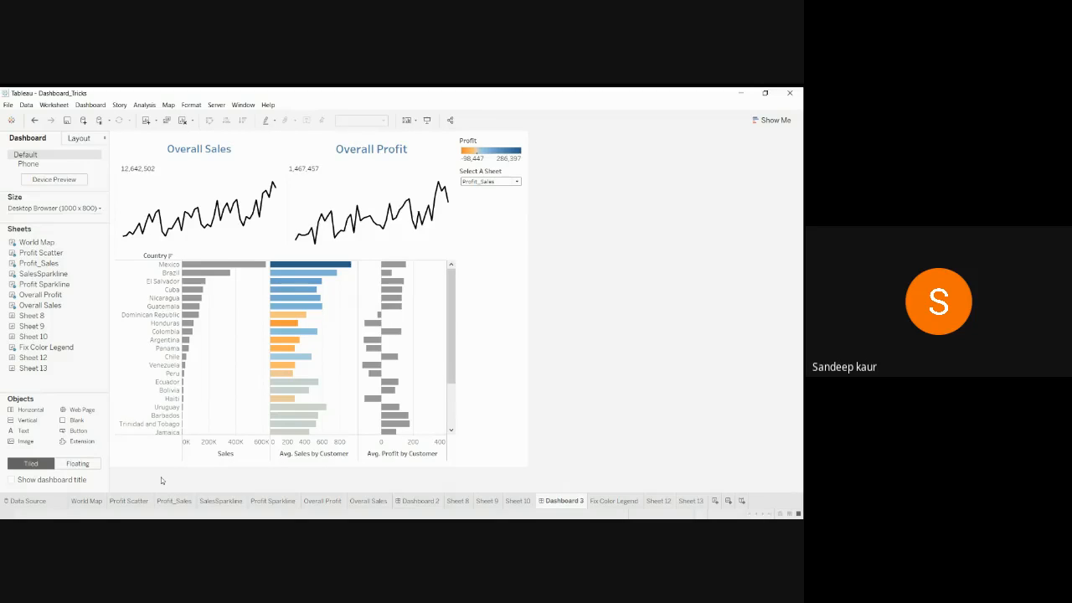
click(519, 181)
click(518, 182)
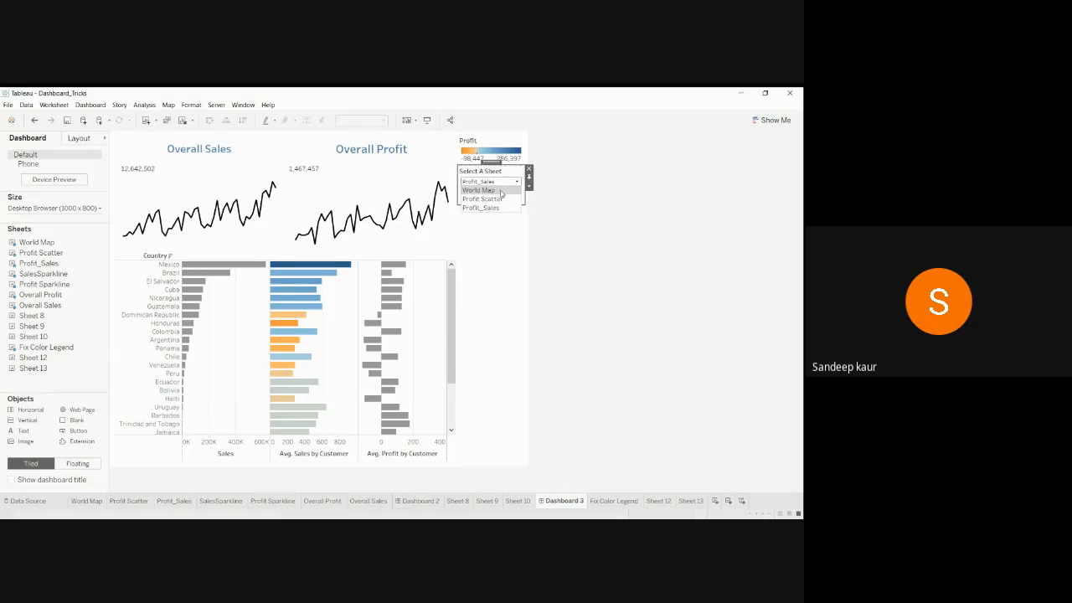
click(500, 191)
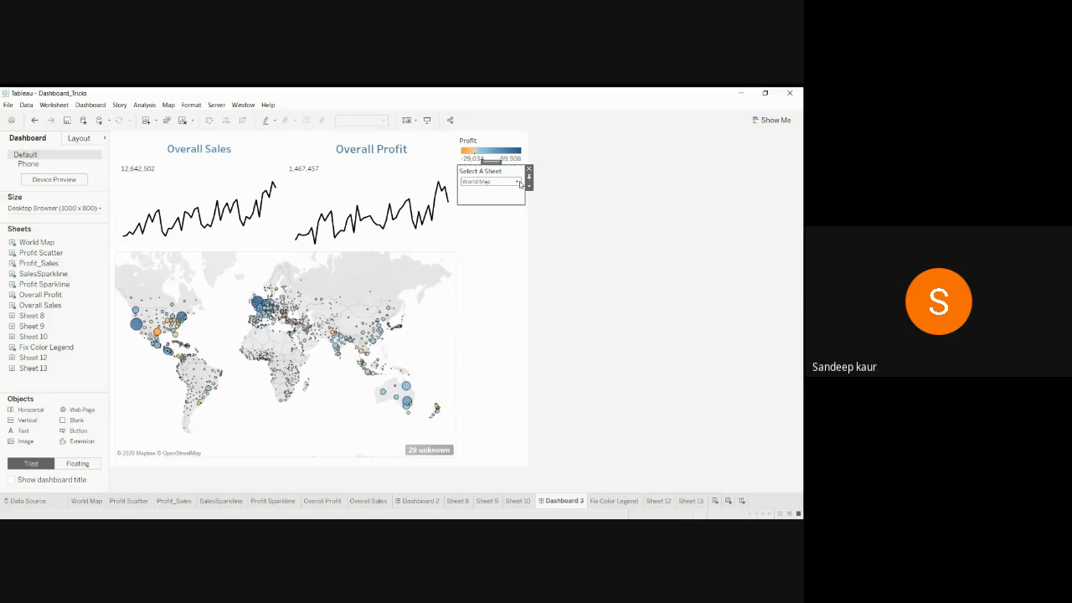
click(518, 183)
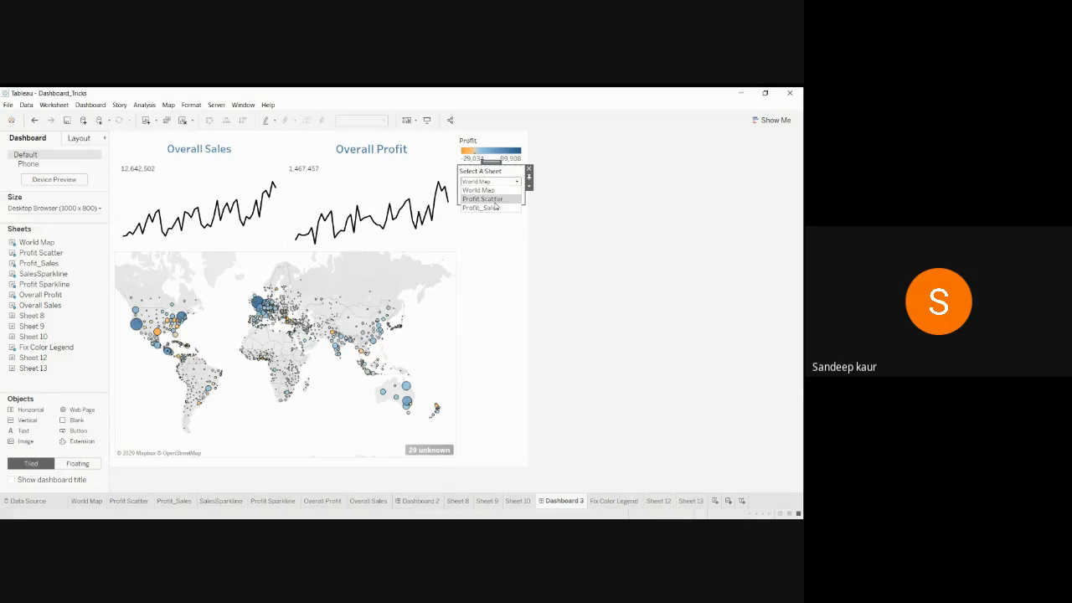
click(494, 202)
click(517, 182)
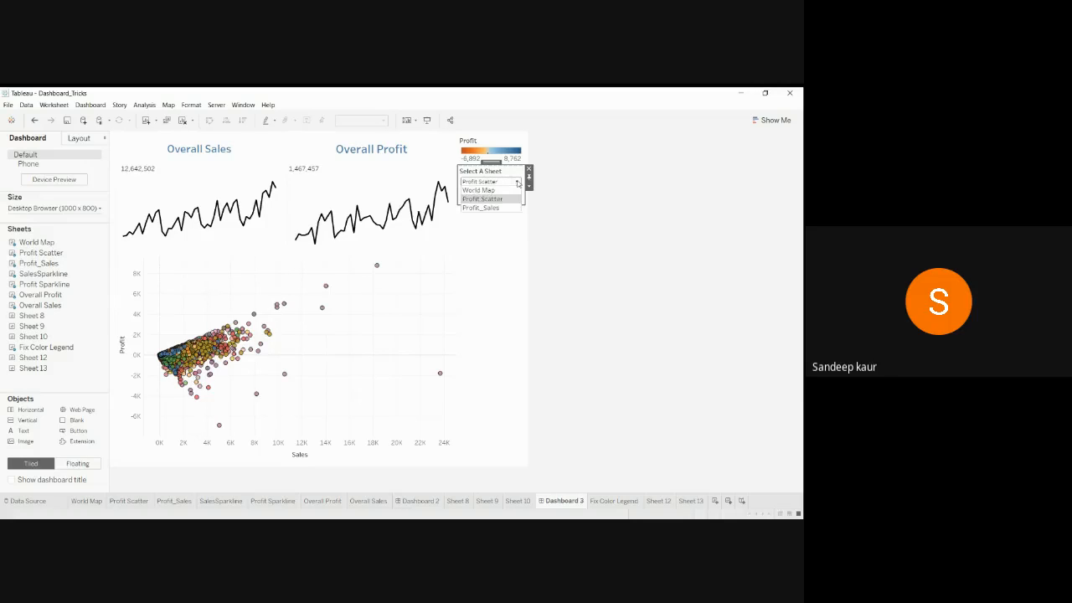
click(509, 209)
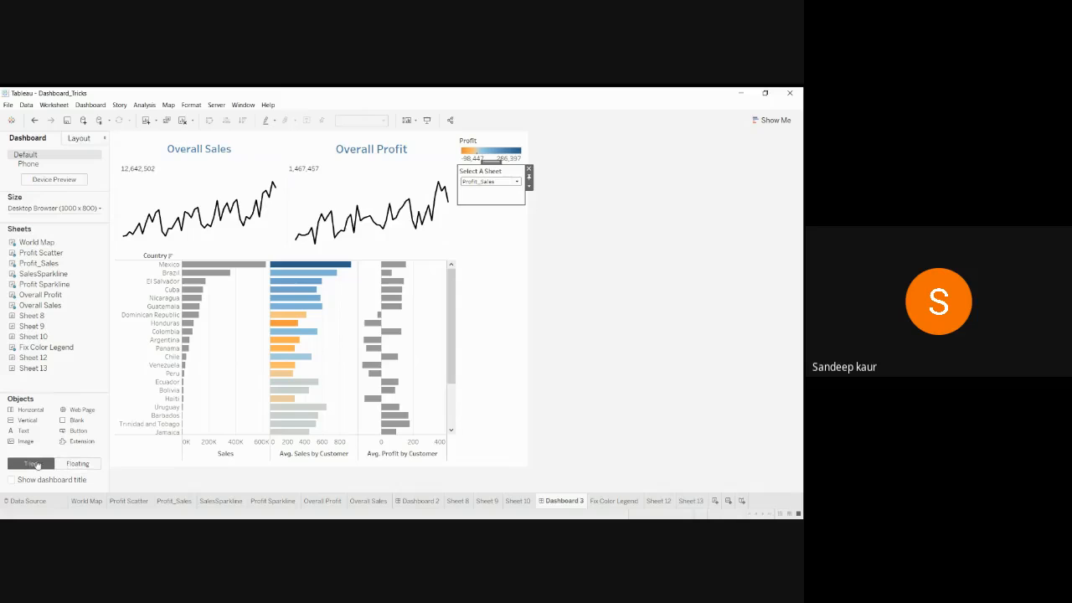
click(77, 138)
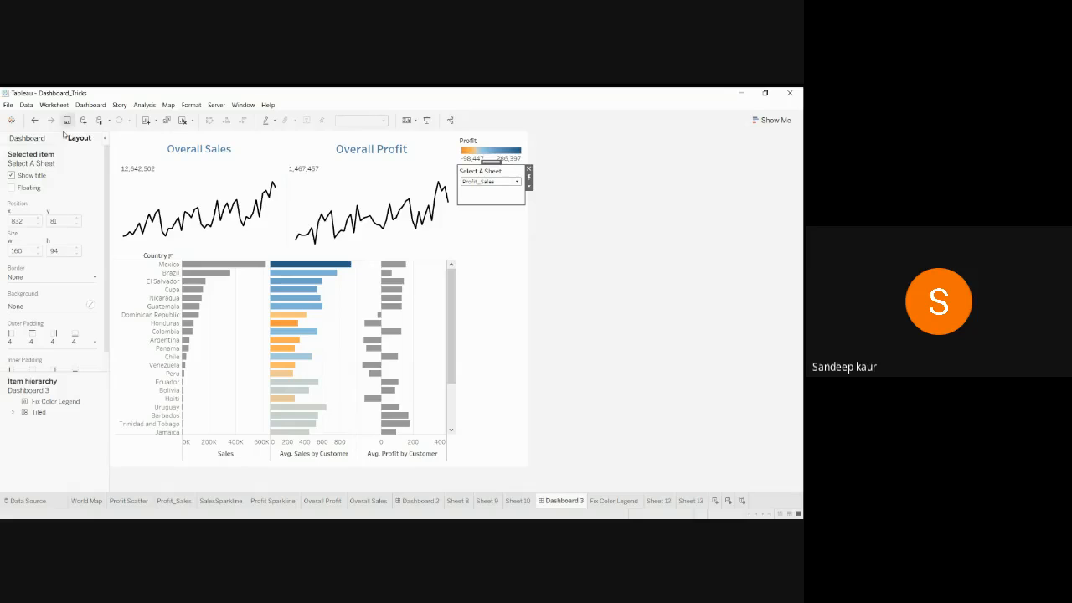
click(27, 137)
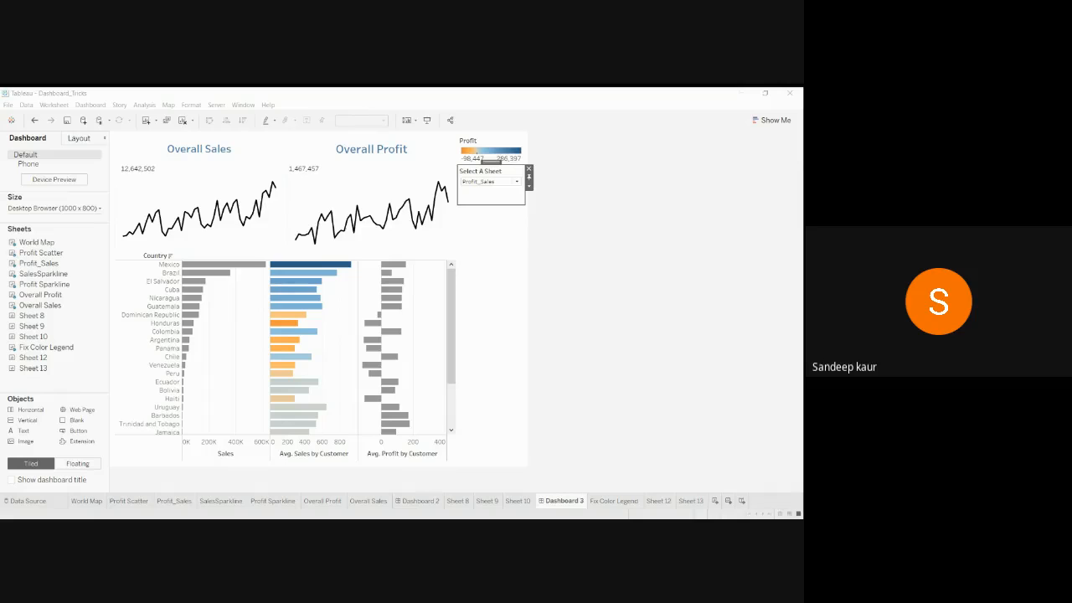
Create a new workbook and switch to its window
click(8, 104)
click(15, 115)
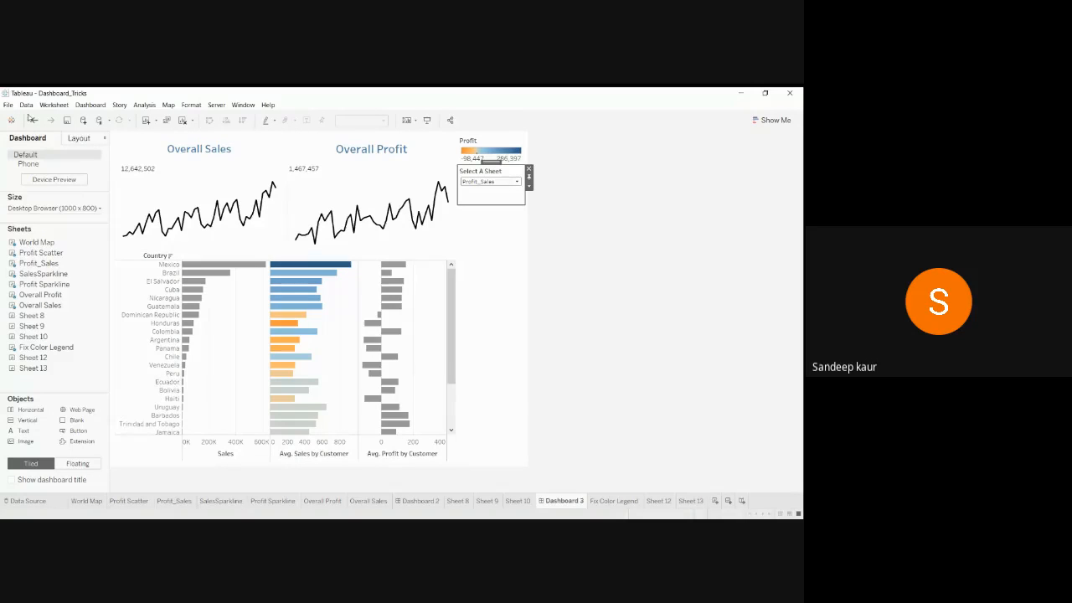
key(alt+Tab)
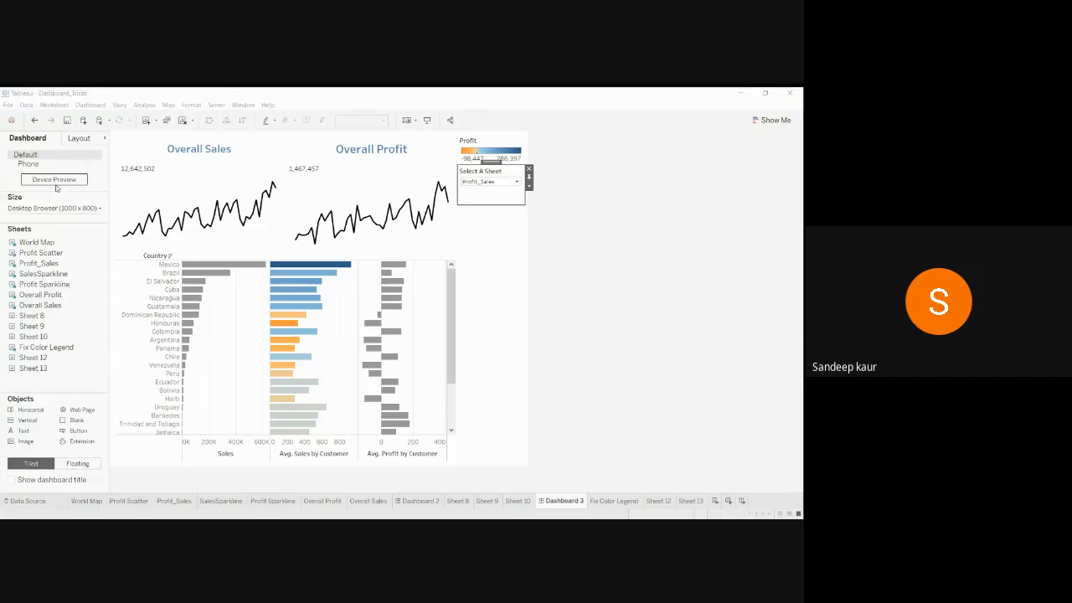
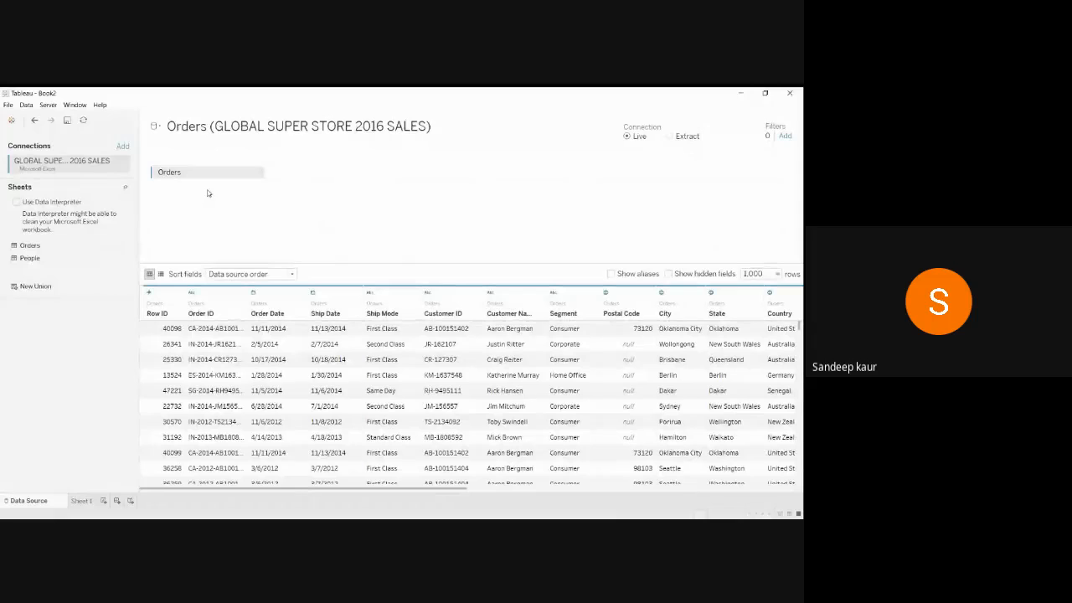
On Sheet 1, build a map from Country and State with the marks sized by Sales
click(81, 501)
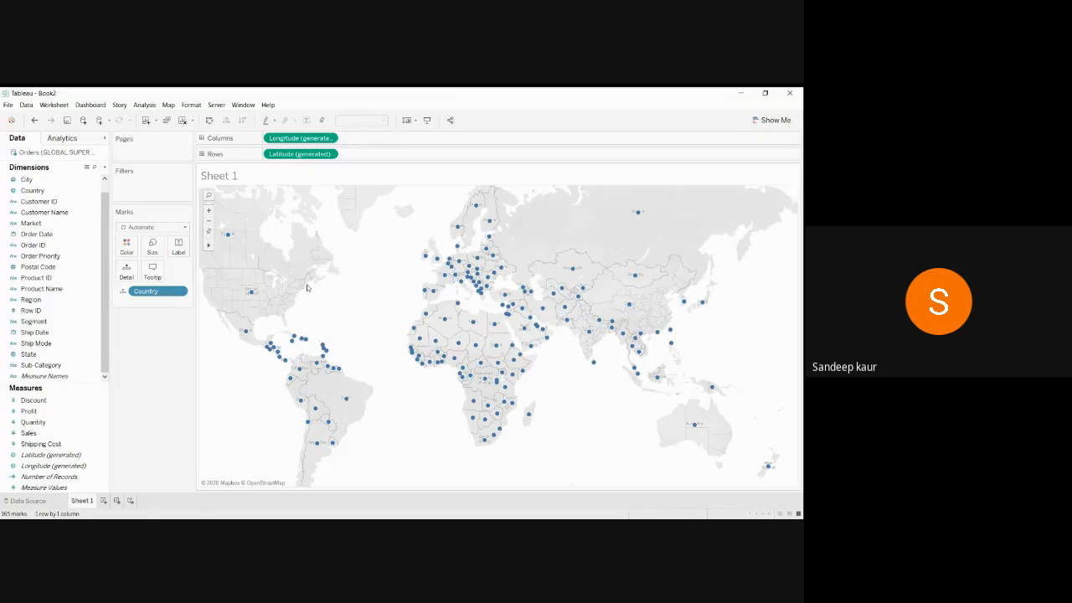
drag(39, 366, 388, 365)
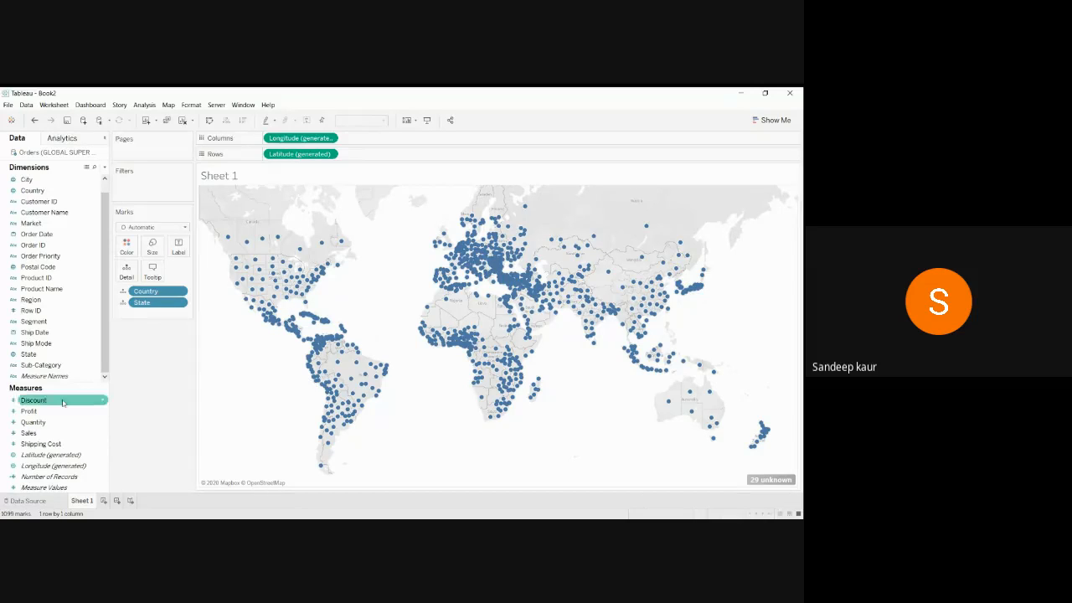
drag(33, 433, 154, 242)
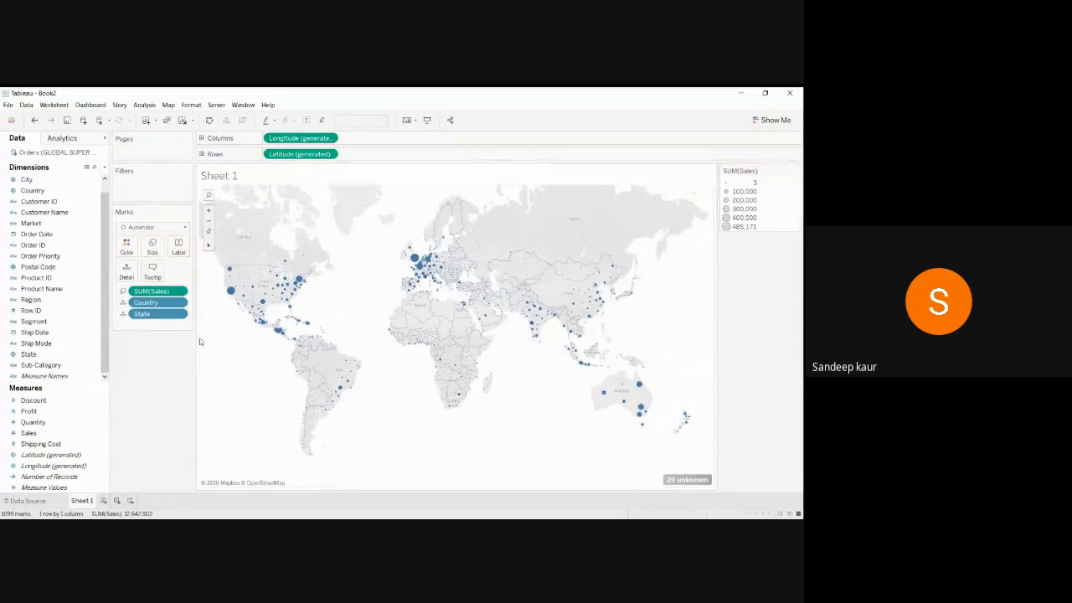
Color the map marks by Profit
mouse_move(231, 293)
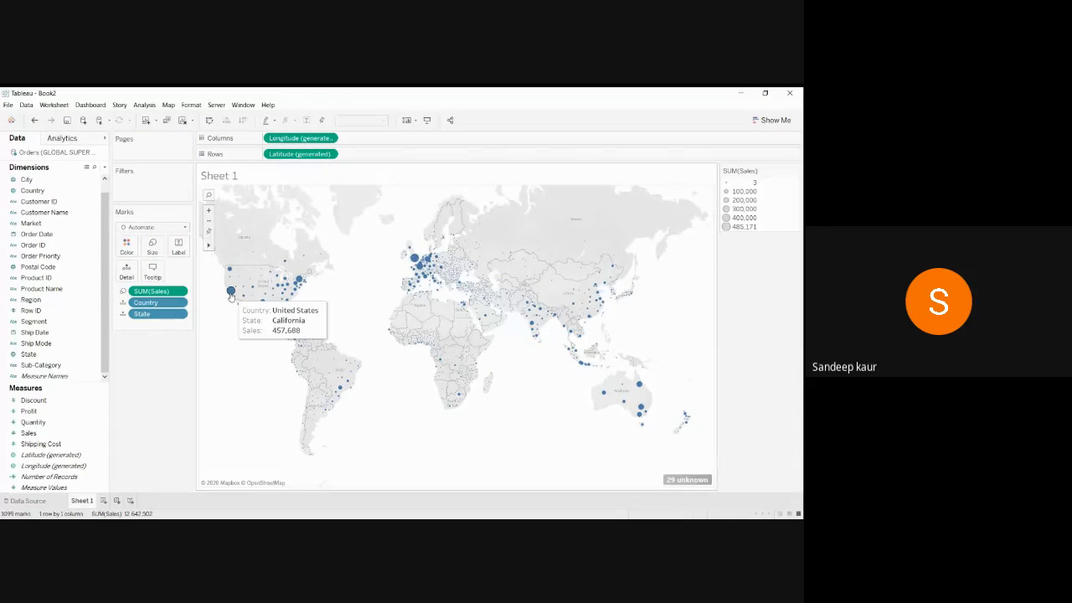
mouse_move(263, 309)
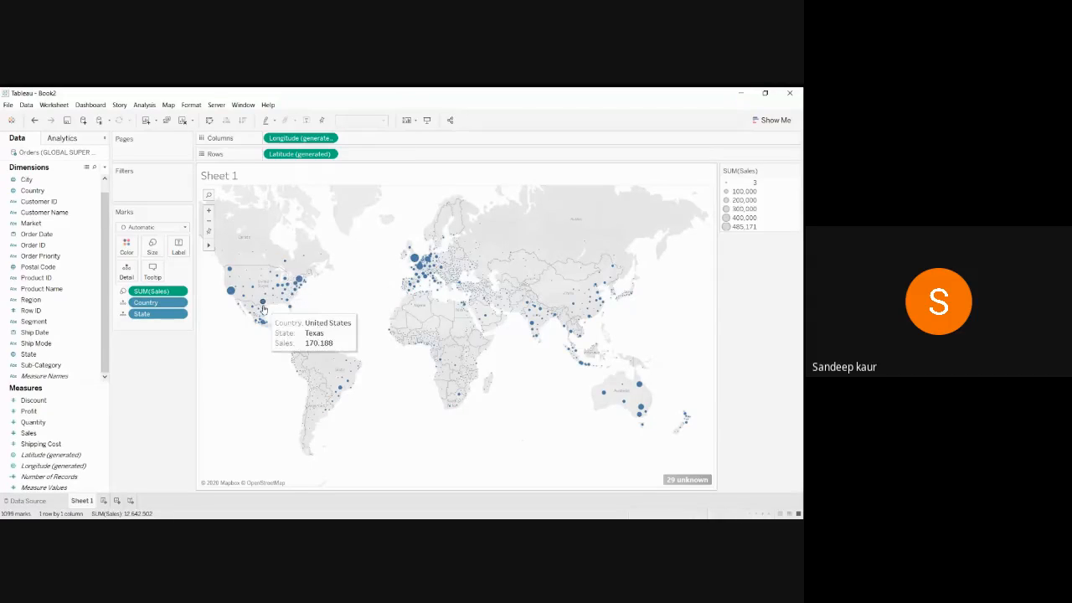
mouse_move(436, 266)
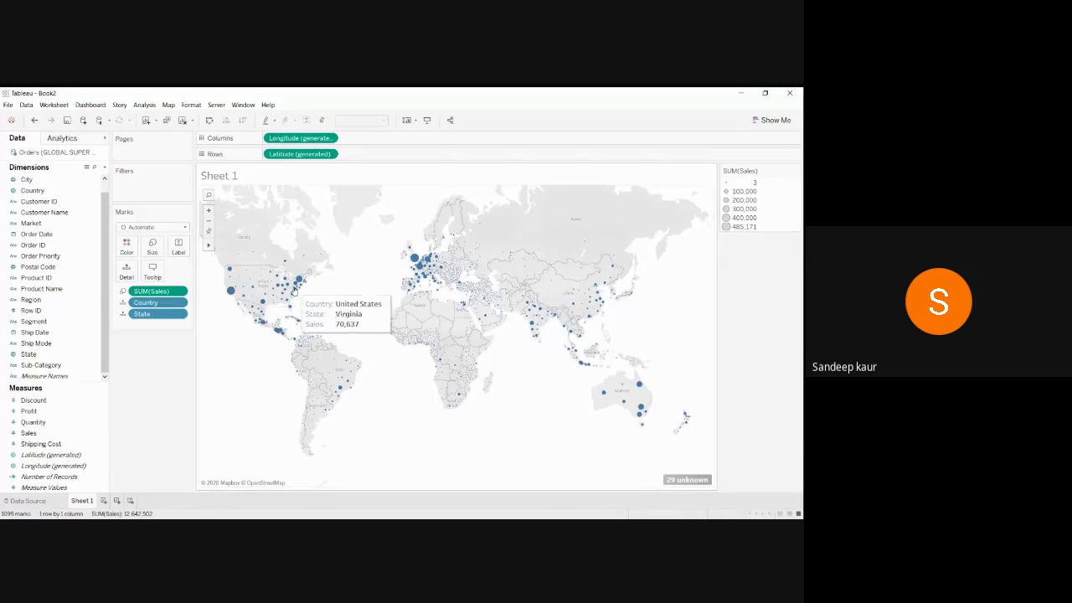
mouse_move(299, 281)
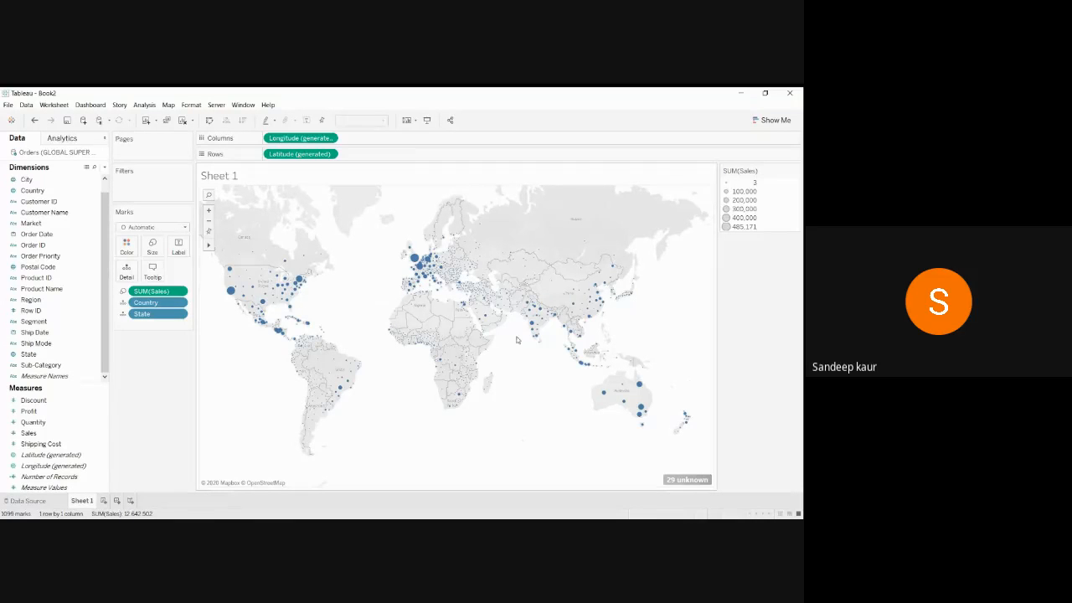
mouse_move(638, 386)
mouse_move(641, 410)
click(27, 412)
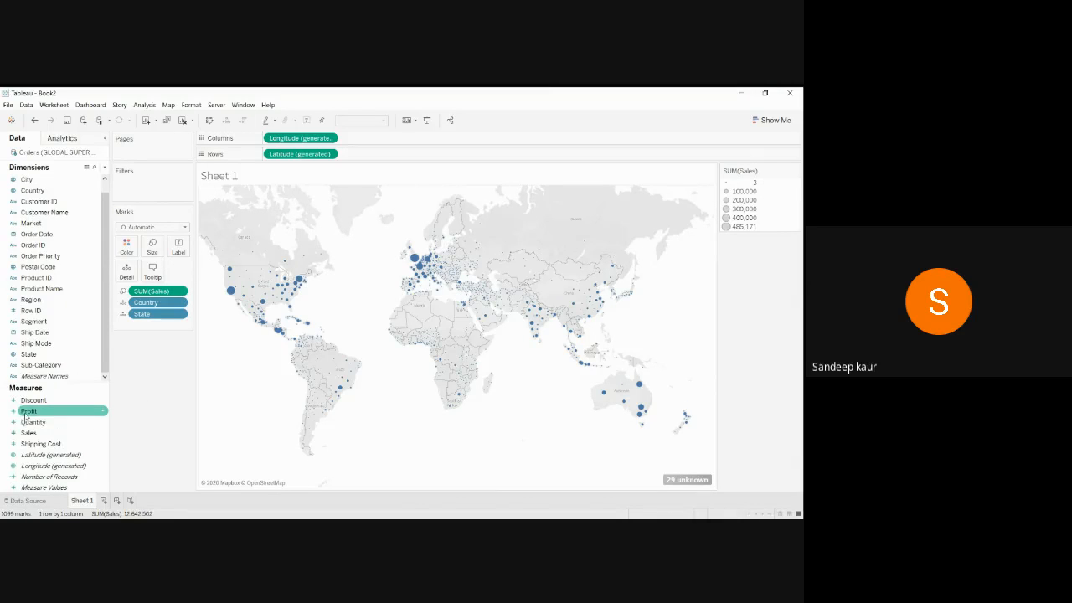
drag(25, 416, 127, 253)
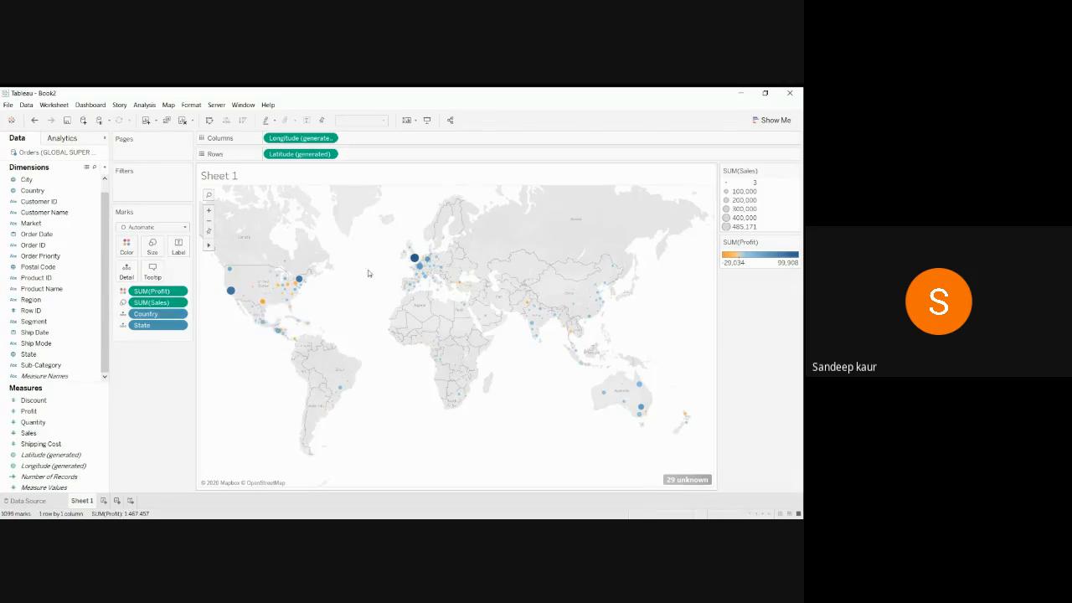
Reduce the map marks' opacity to 92% and give them a black border
mouse_move(405, 289)
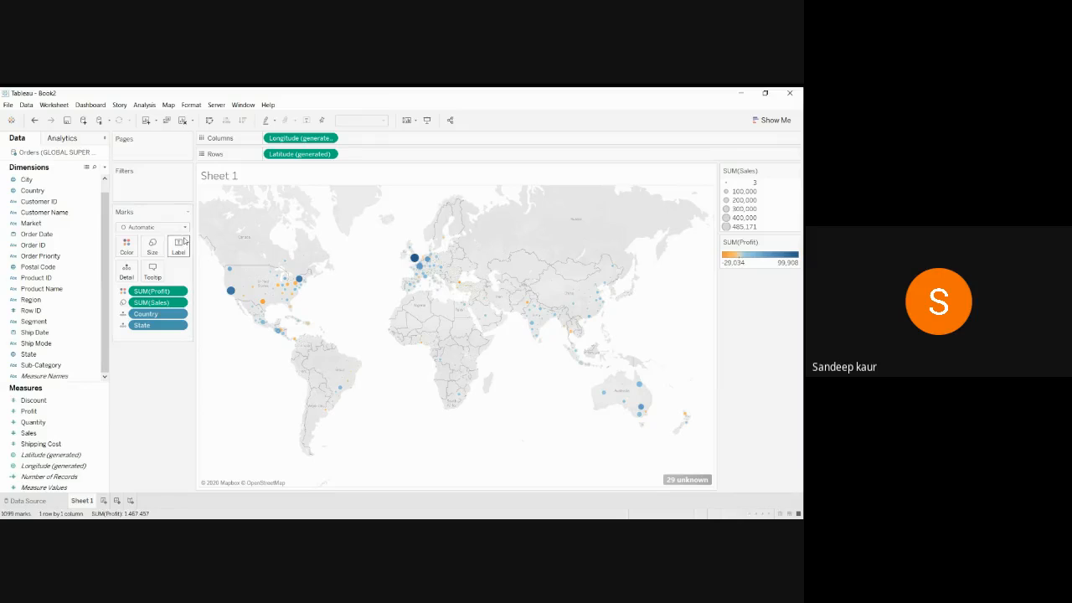
click(127, 244)
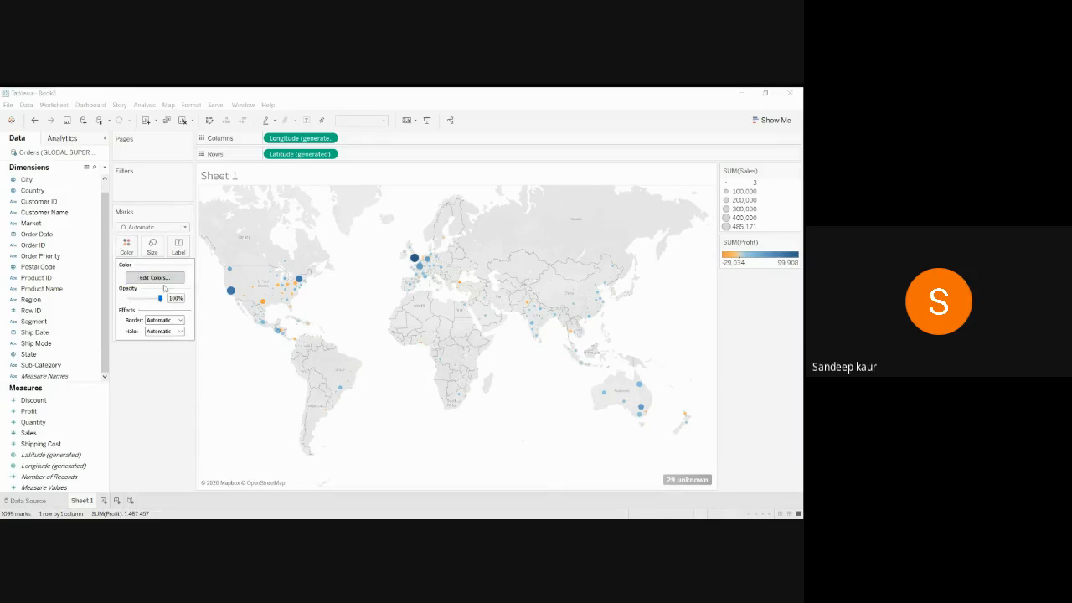
drag(160, 298, 158, 300)
click(155, 325)
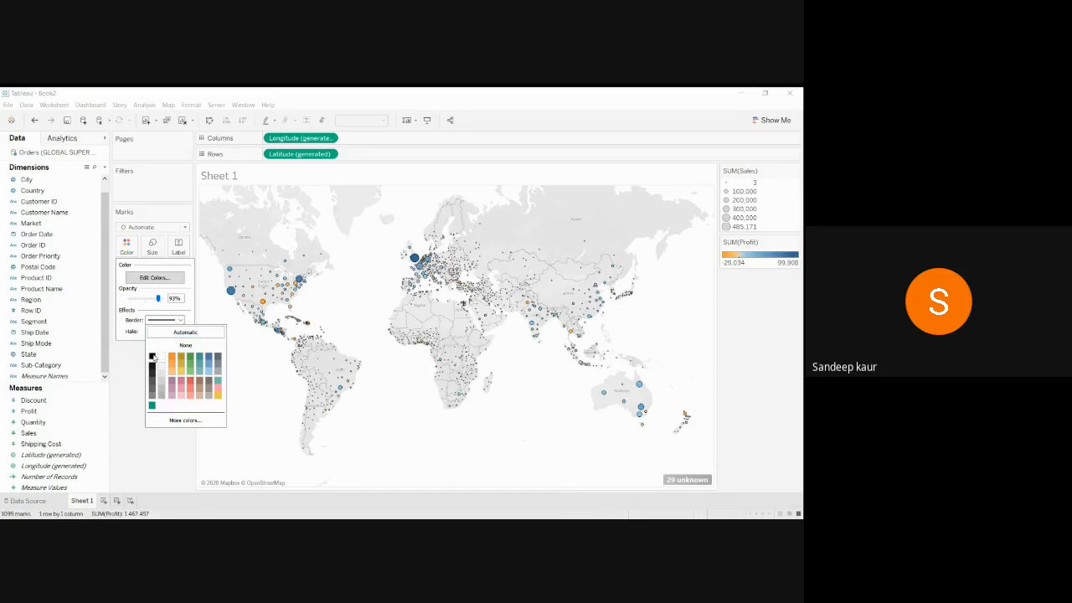
click(129, 370)
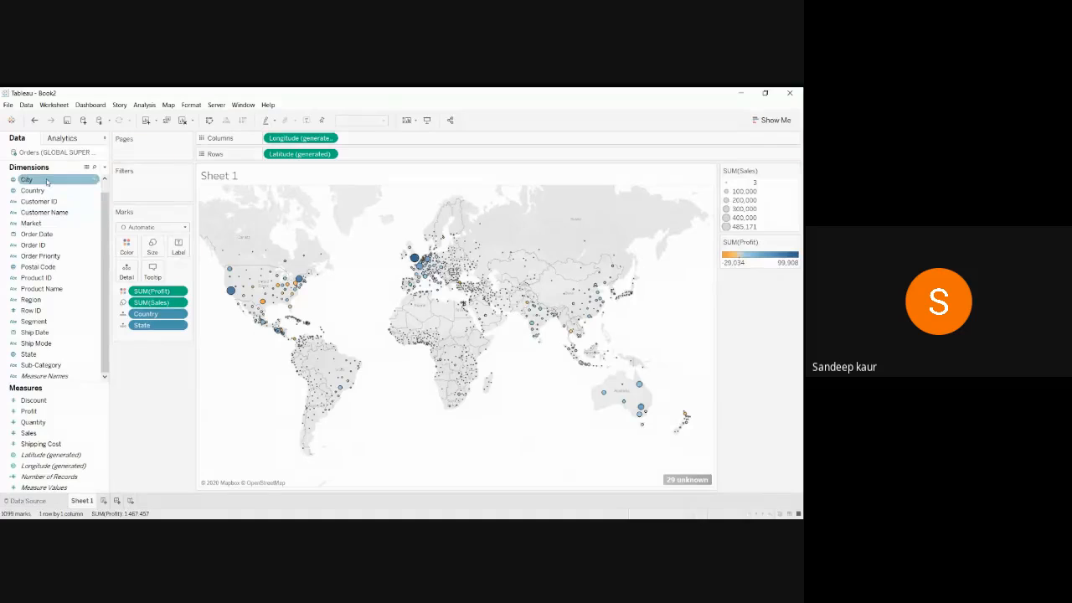
Try adding City to the map's level of detail and undo it
drag(46, 182, 321, 363)
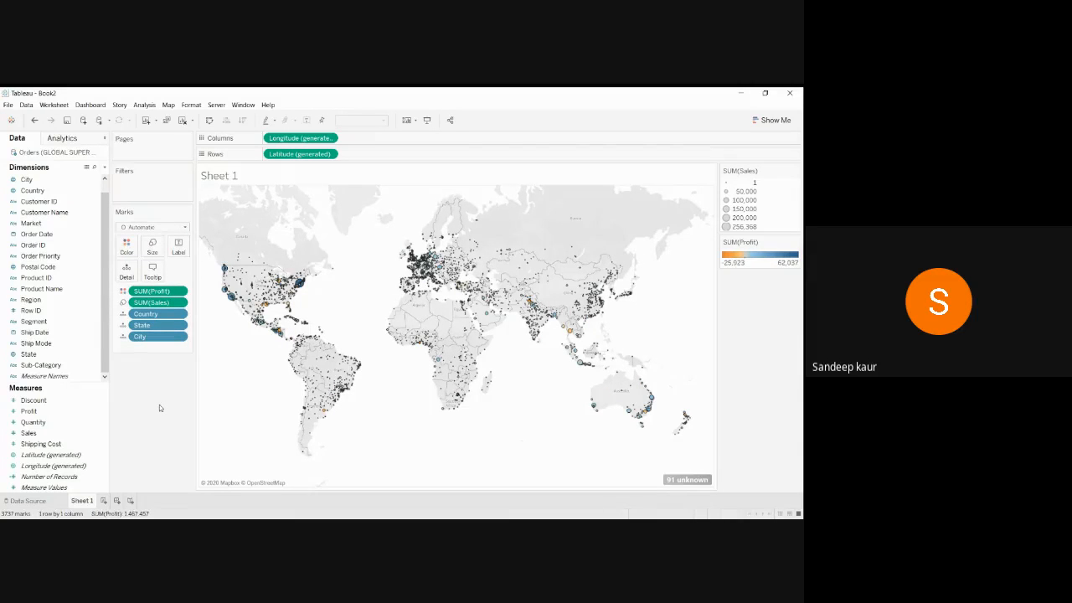
key(ctrl+z)
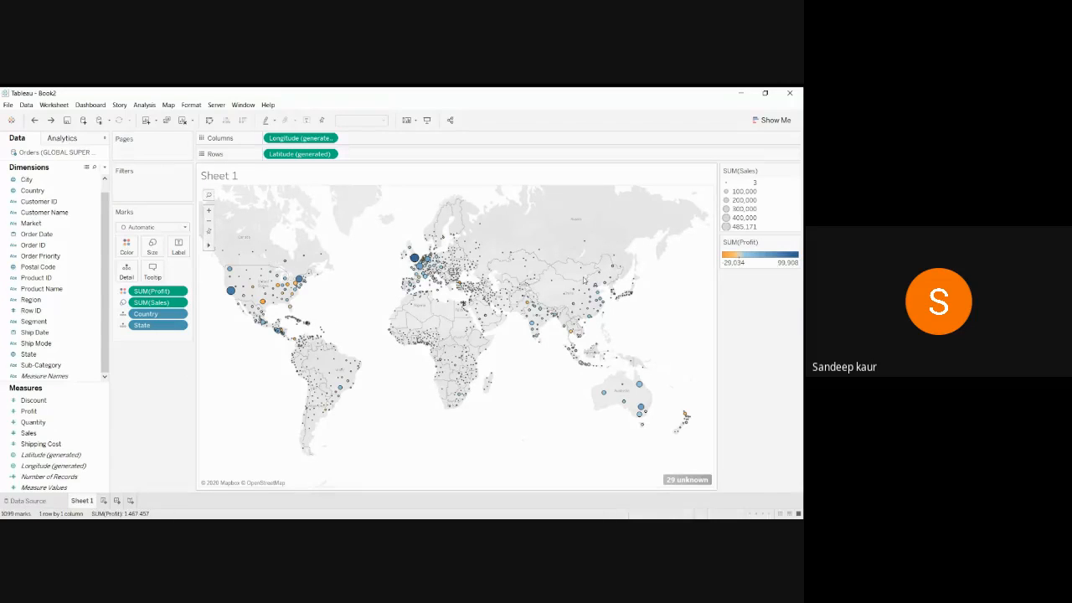
Rename Sheet 1 as World Map
right_click(82, 501)
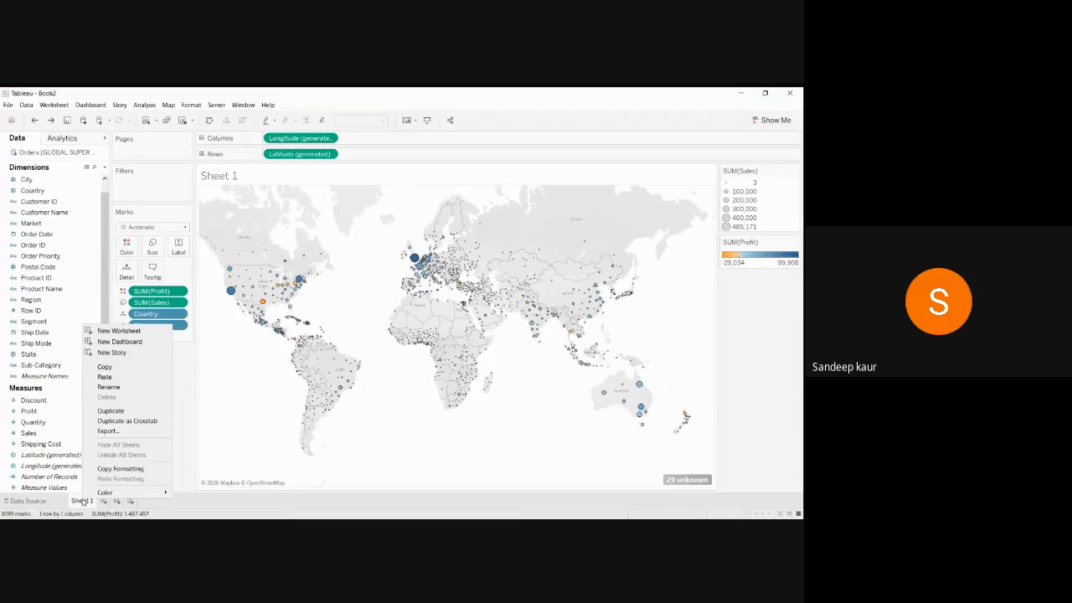
click(109, 387)
text(Worl)
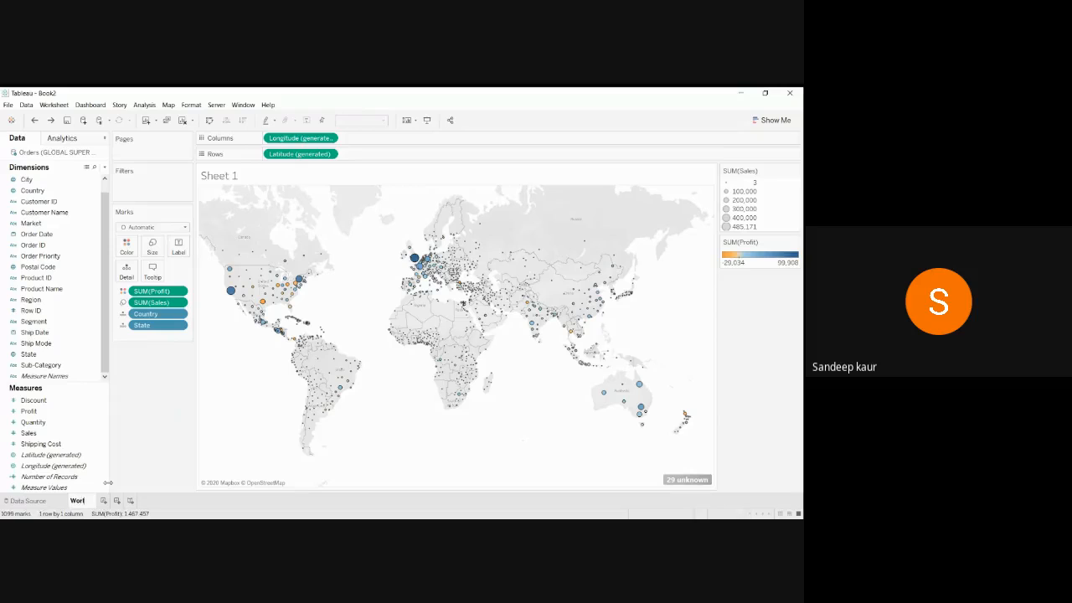
text(d Map)
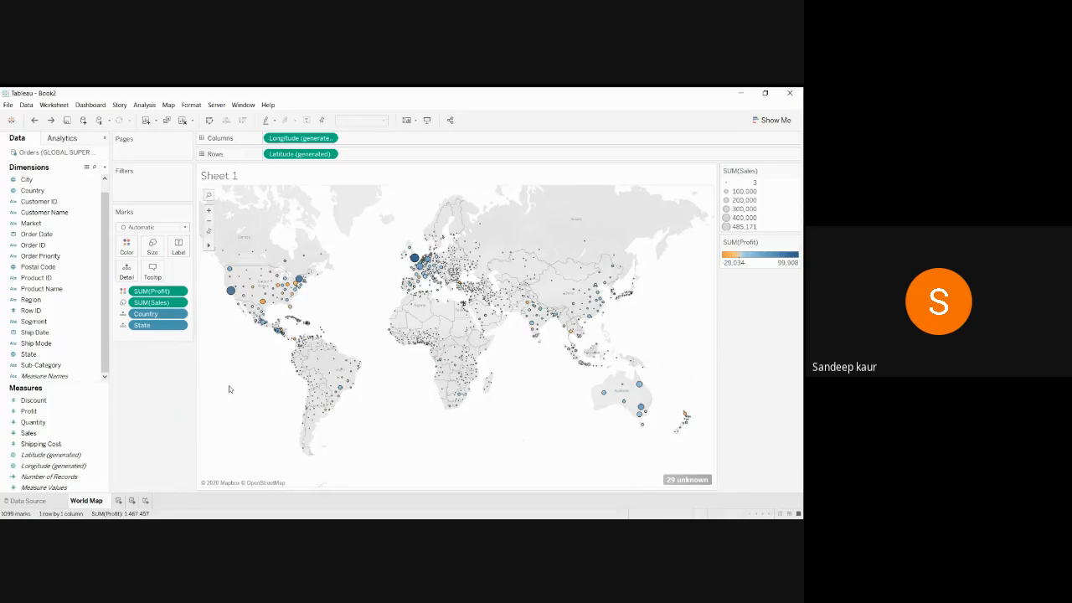
key(Return)
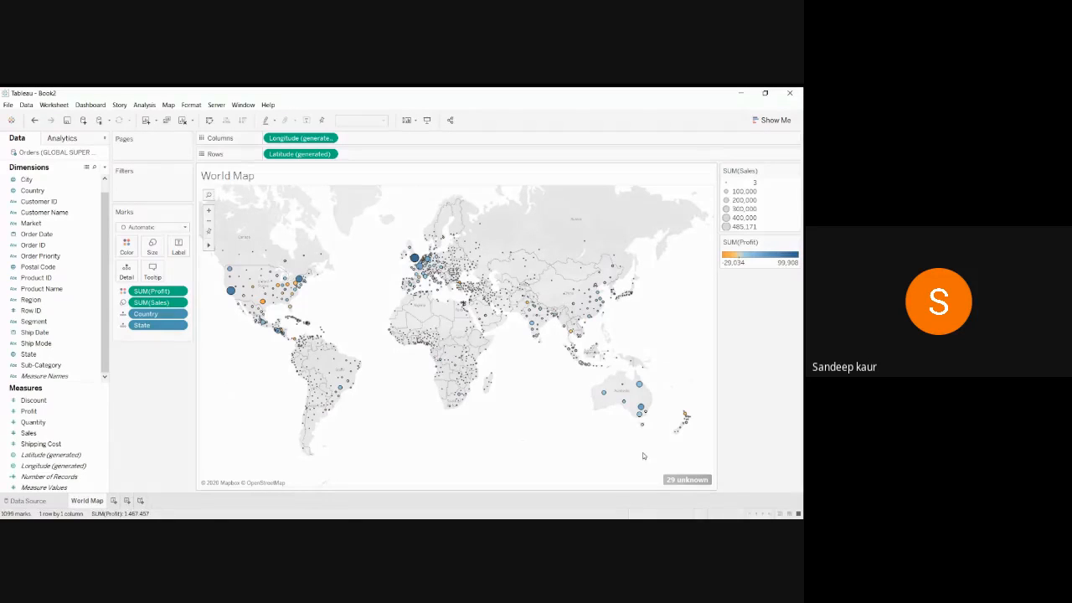
Examine the State values on the World Map that have no matching geographic location
click(681, 480)
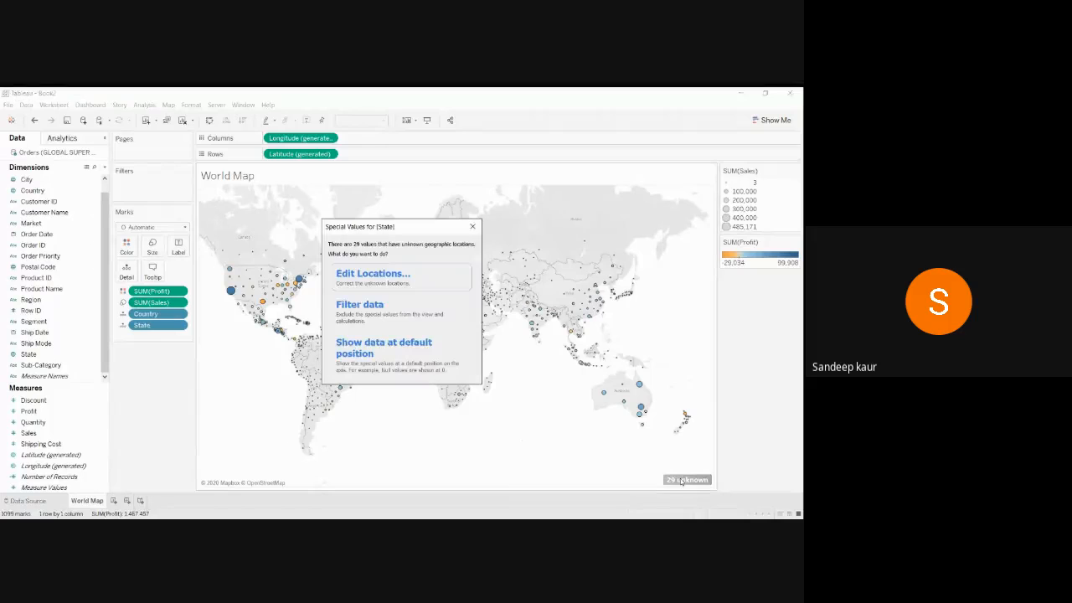
click(358, 275)
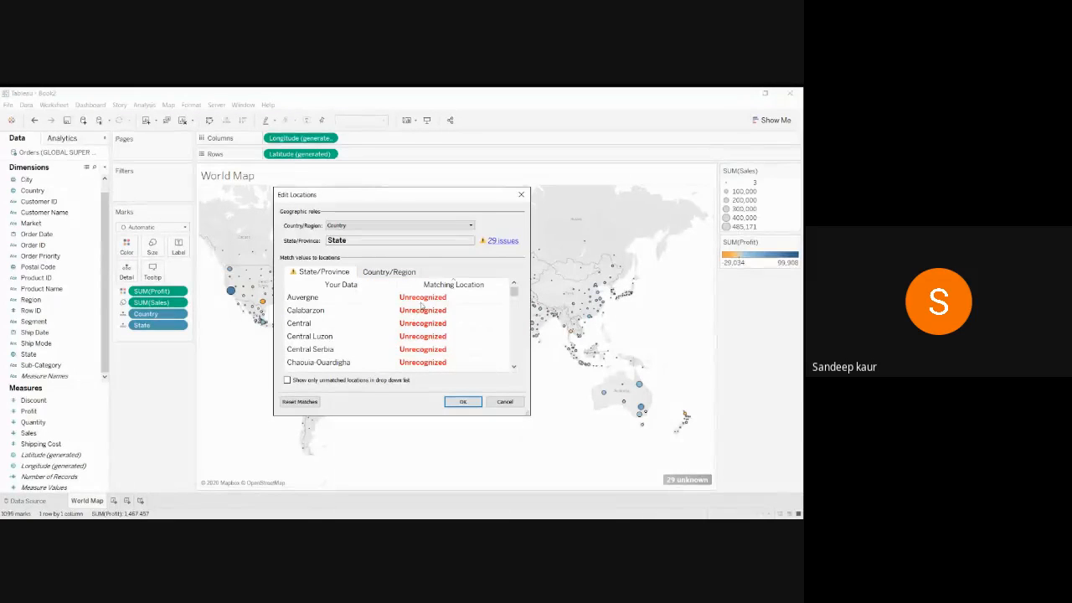
mouse_move(516, 293)
mouse_down()
mouse_move(517, 303)
mouse_move(517, 290)
mouse_up()
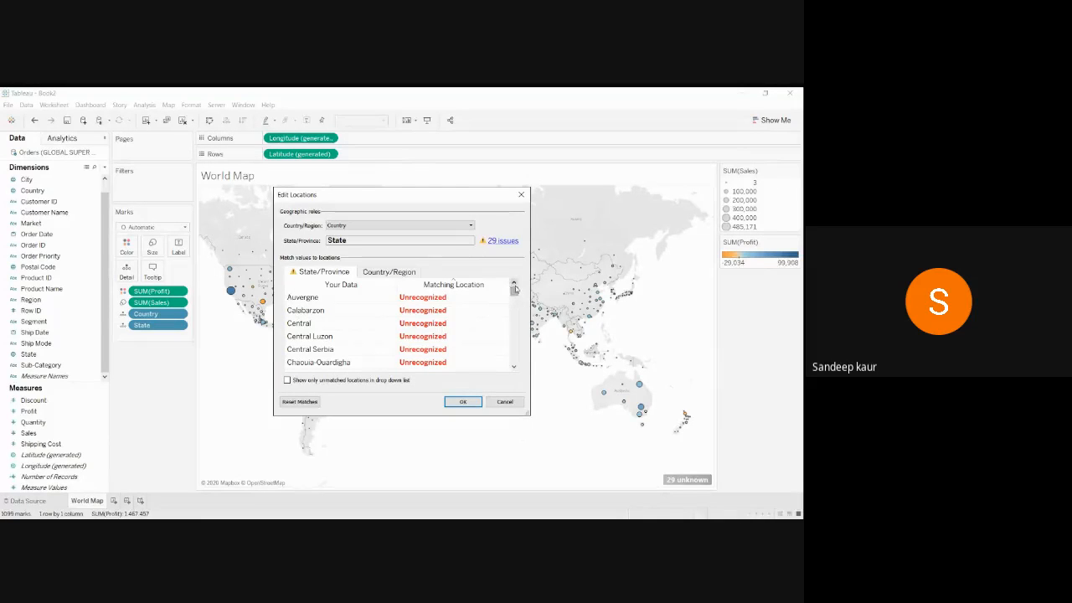
click(506, 403)
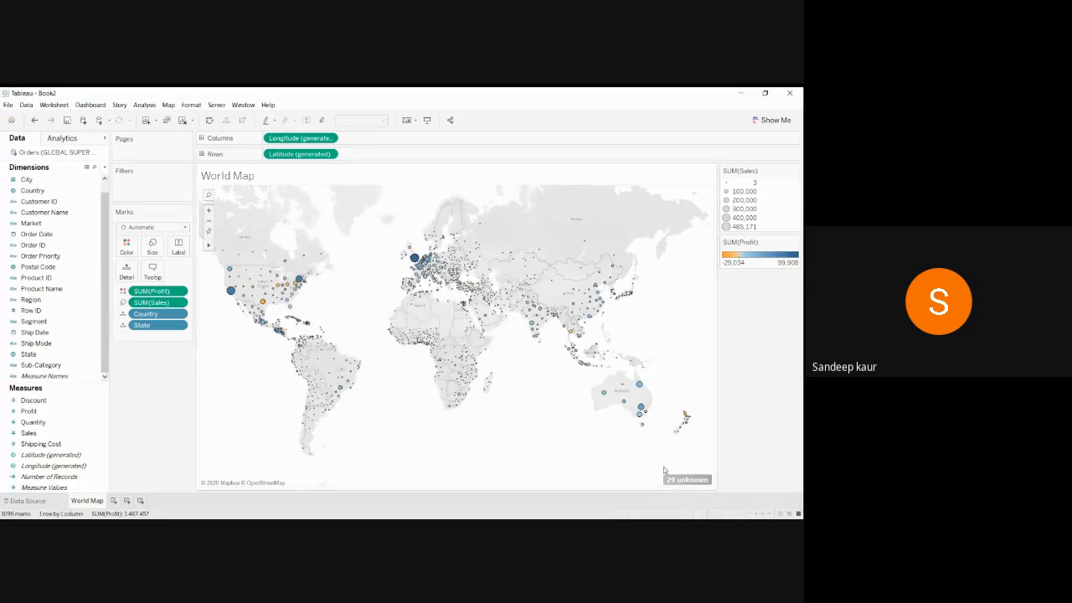
Filter the State values with unknown geographic locations out of the World Map
click(682, 480)
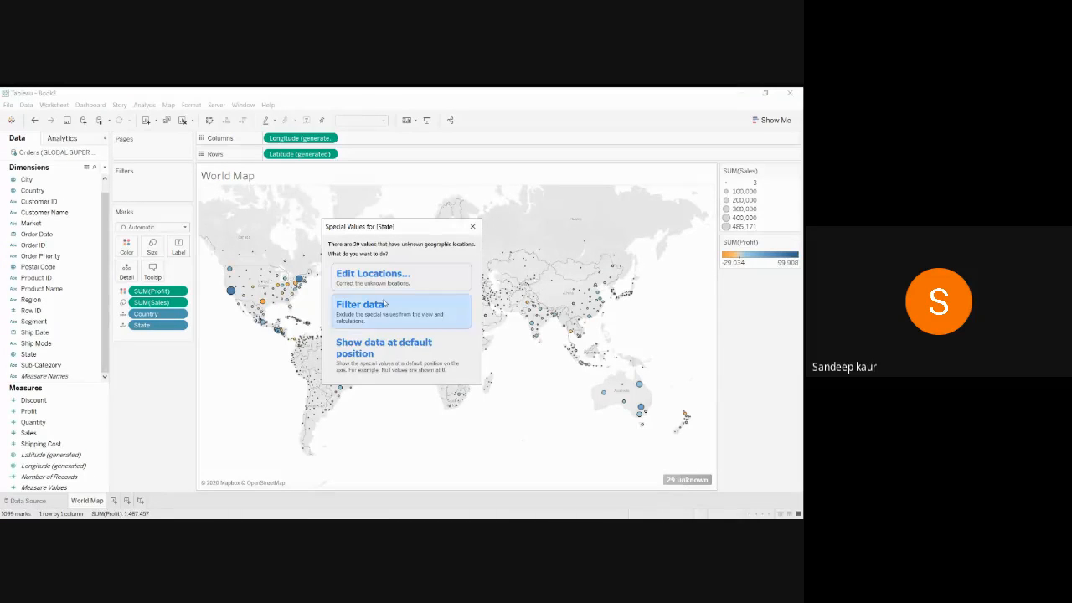
click(436, 311)
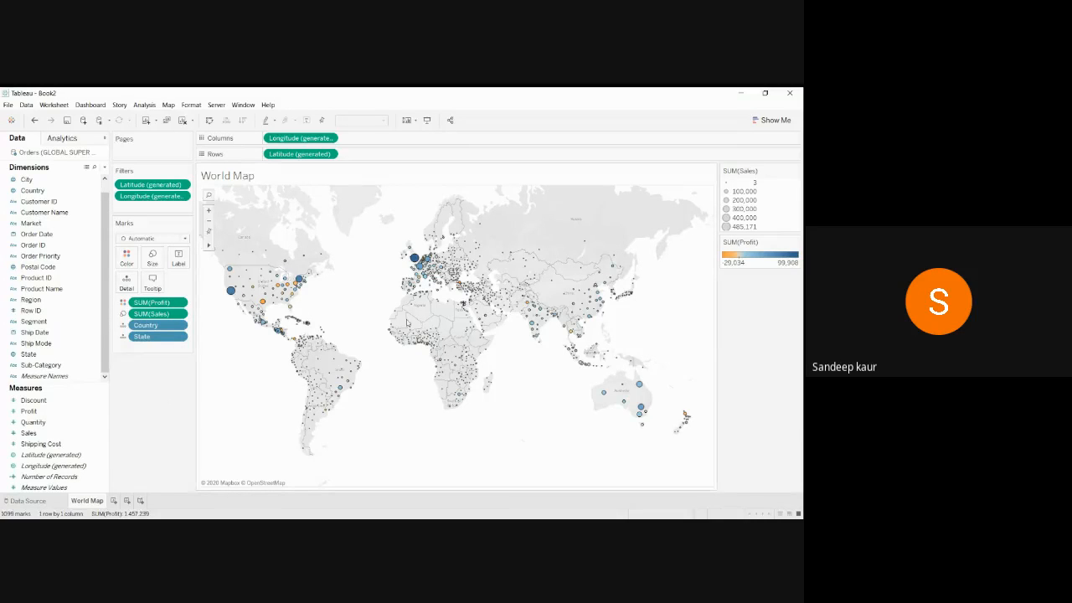
Create a second worksheet and plot Profit on rows against Sales on columns
click(114, 501)
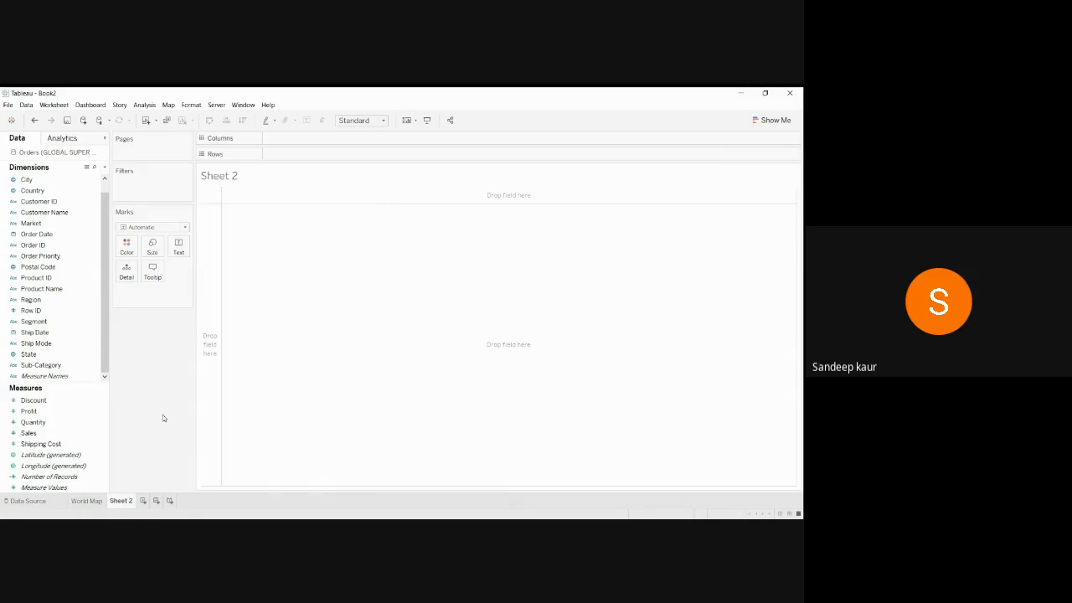
click(40, 399)
click(45, 410)
mouse_move(76, 413)
mouse_down()
mouse_move(360, 139)
mouse_move(361, 156)
mouse_up()
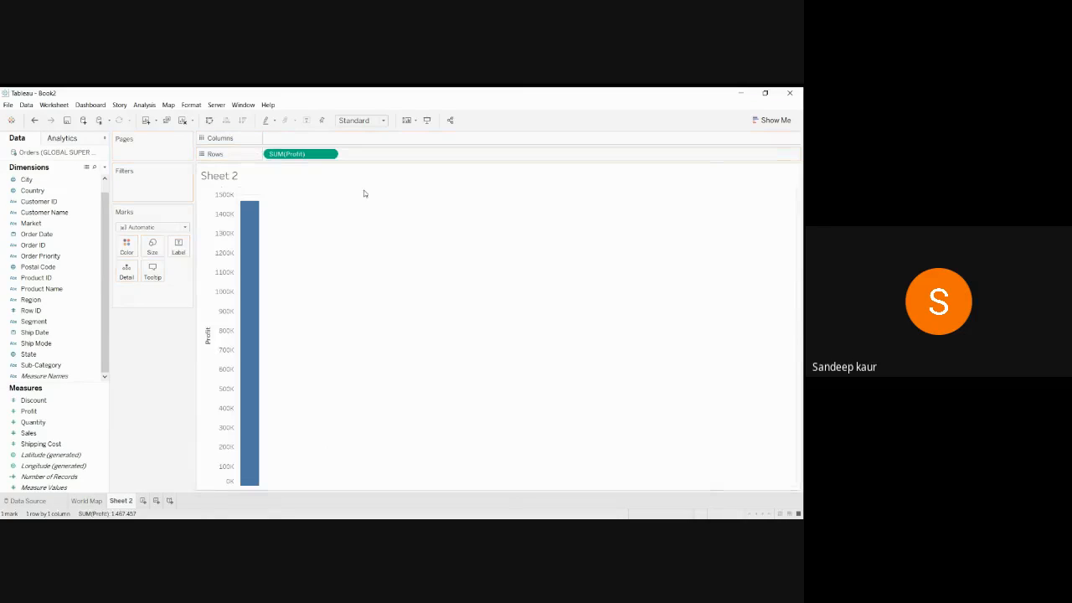
drag(58, 433, 312, 139)
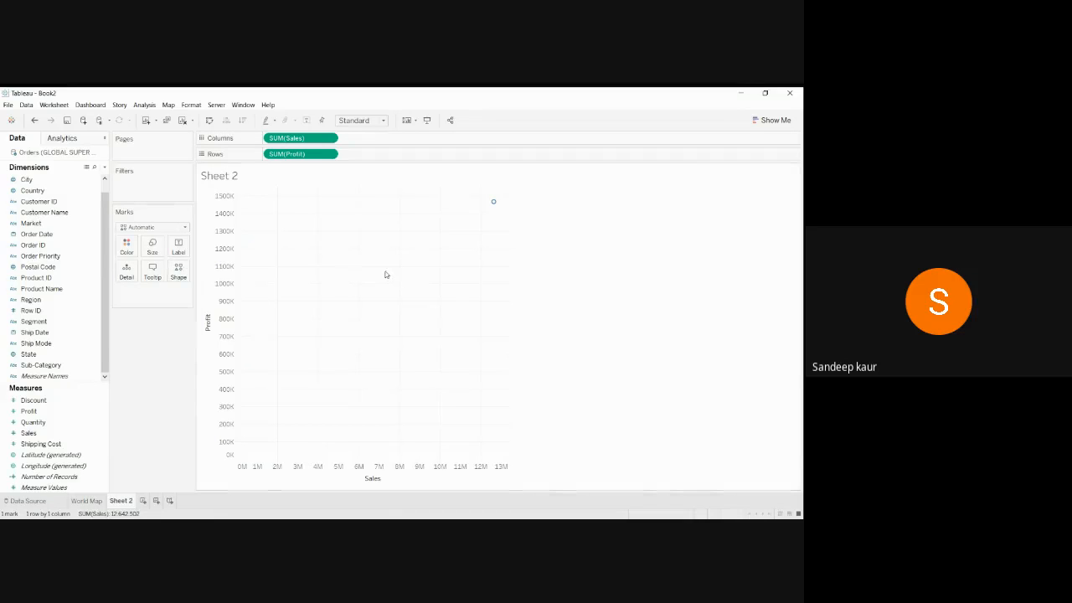
mouse_move(494, 206)
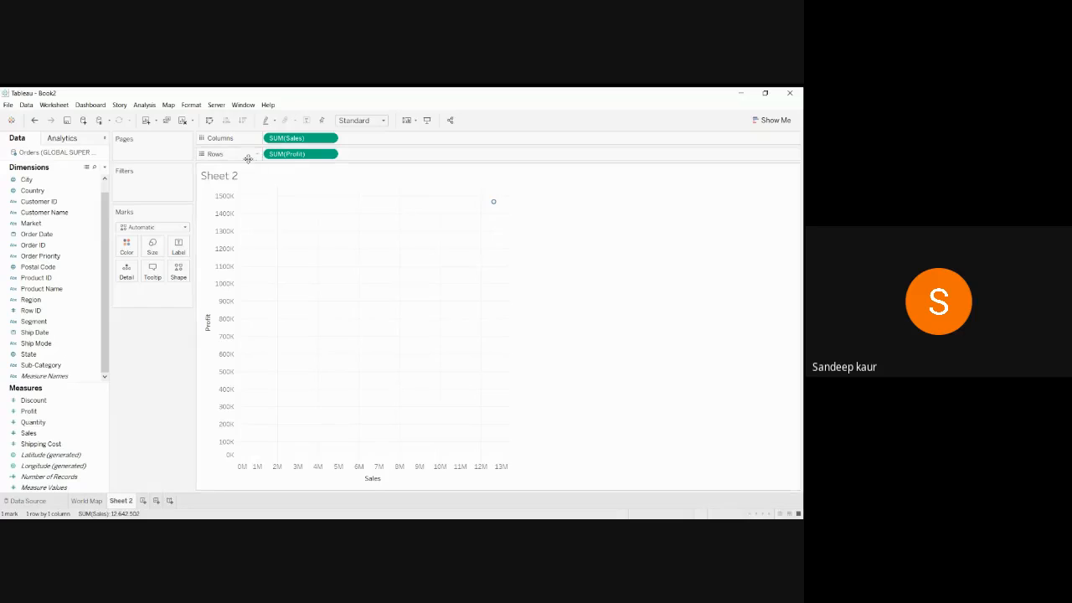
Add Customer ID, State and City to the scatter plot's level of detail
click(145, 104)
click(28, 202)
drag(35, 202, 126, 277)
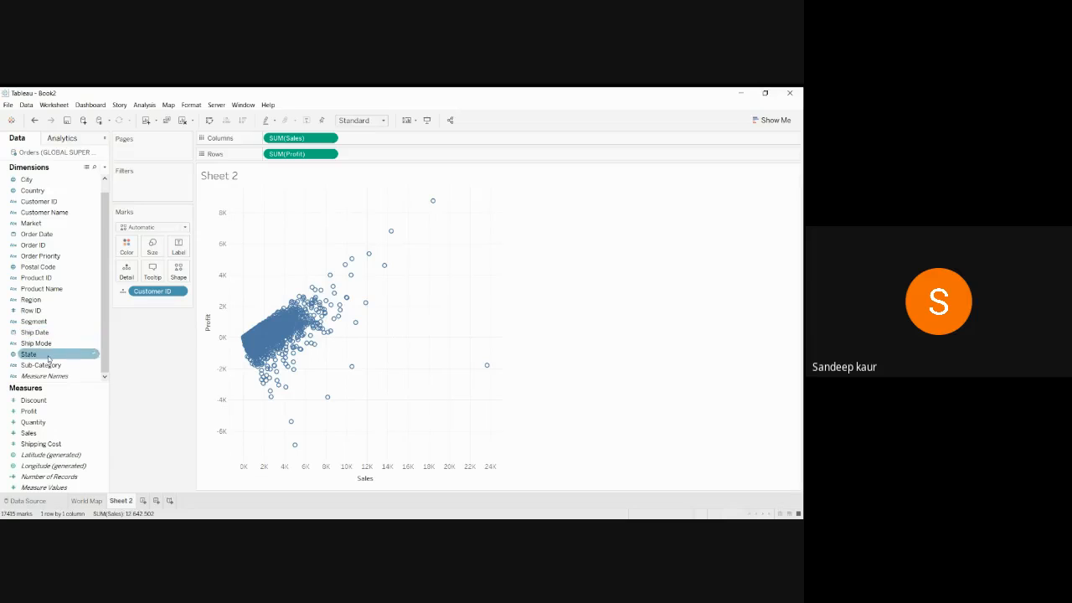
drag(49, 356, 131, 279)
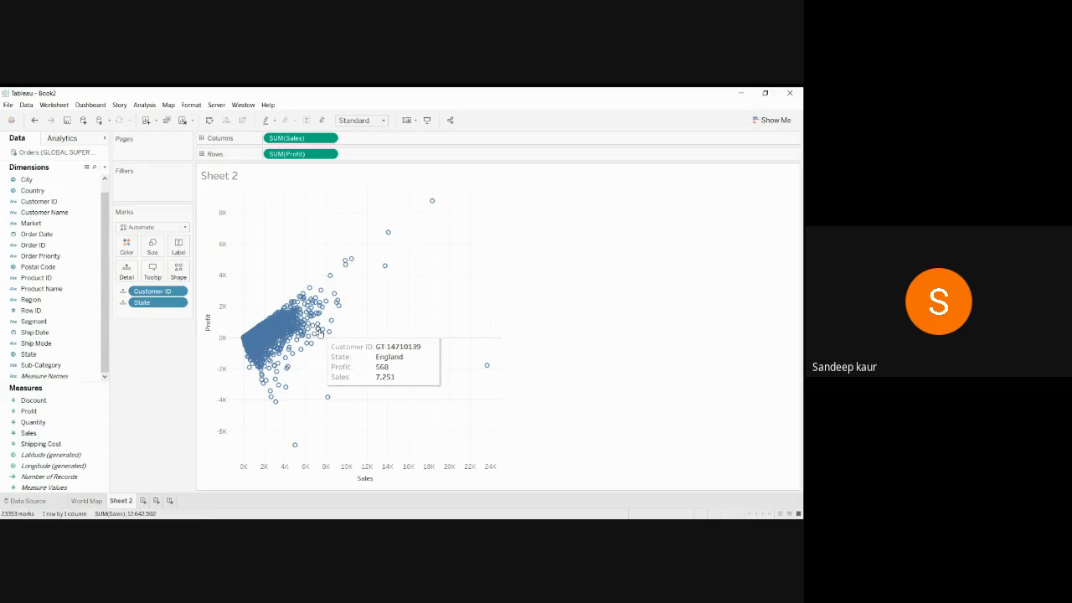
mouse_move(325, 335)
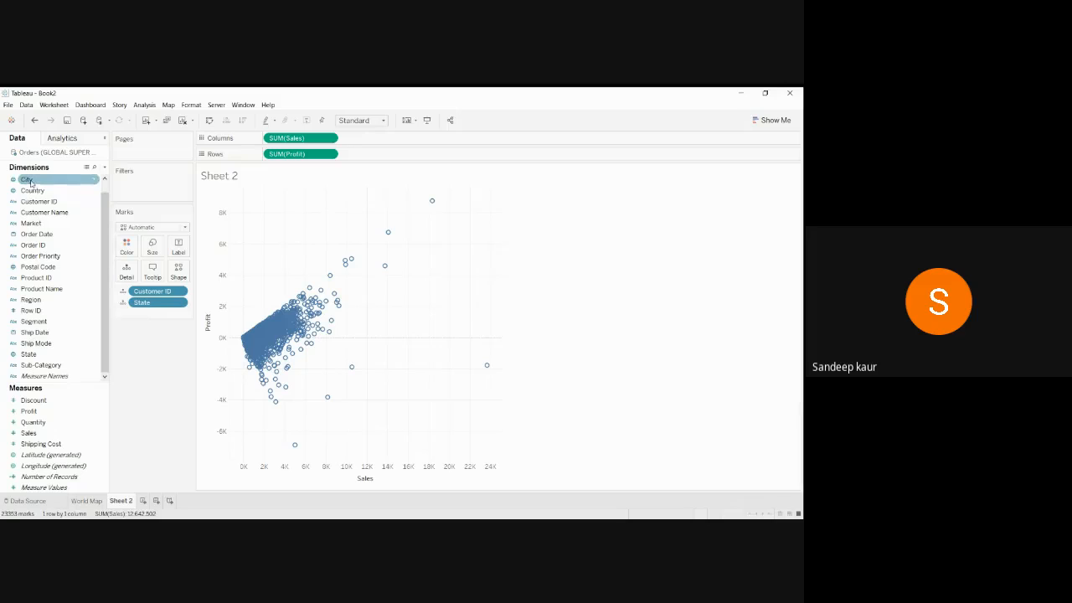
drag(28, 179, 130, 270)
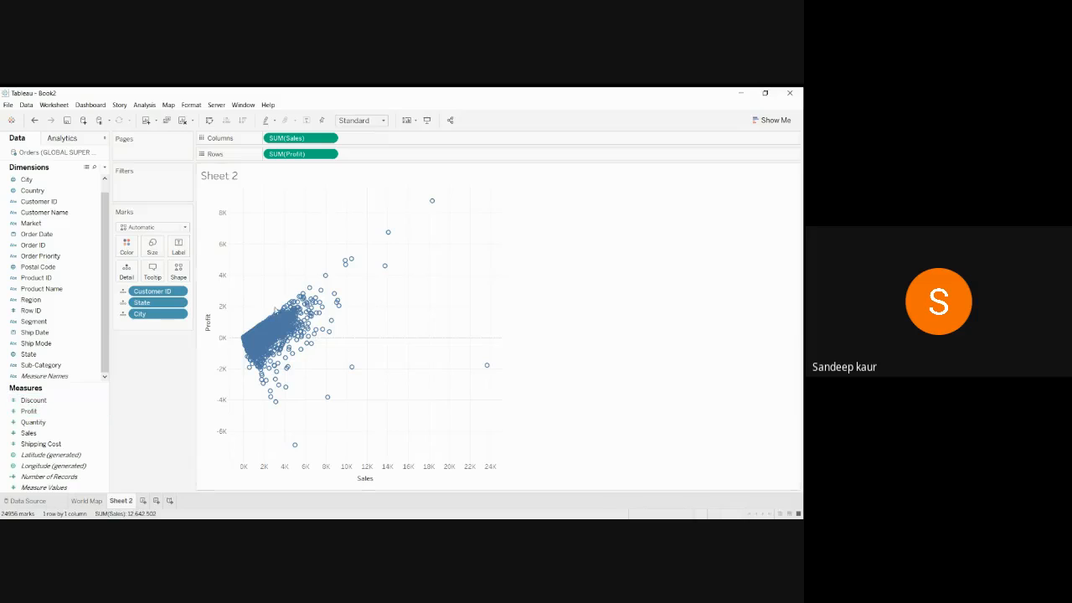
Color the scatter plot marks by Profit and reduce their opacity to 77%
drag(28, 411, 130, 249)
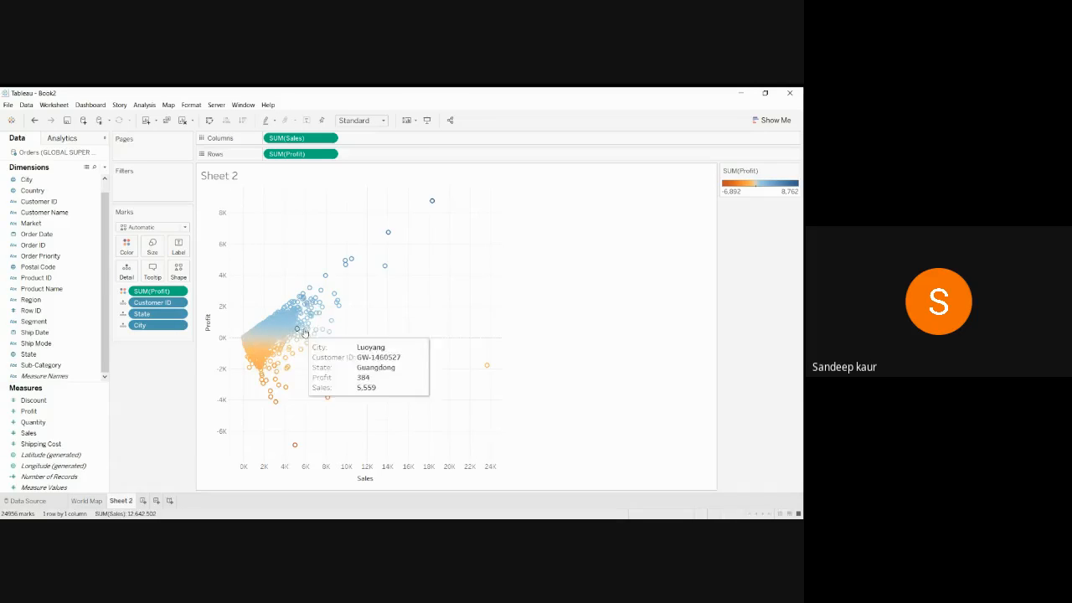
mouse_move(432, 203)
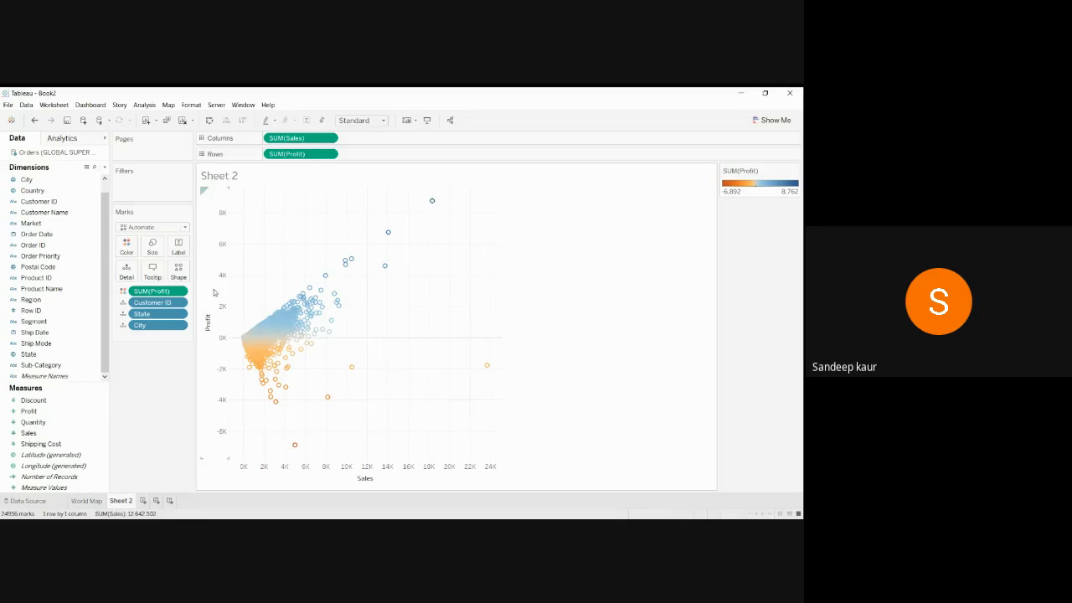
click(127, 246)
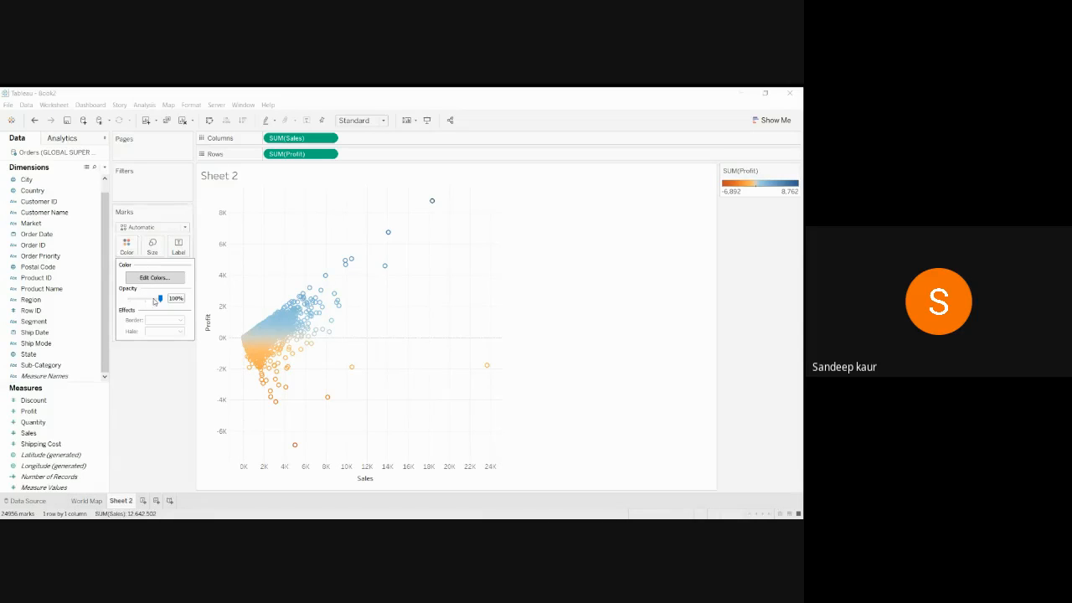
click(153, 298)
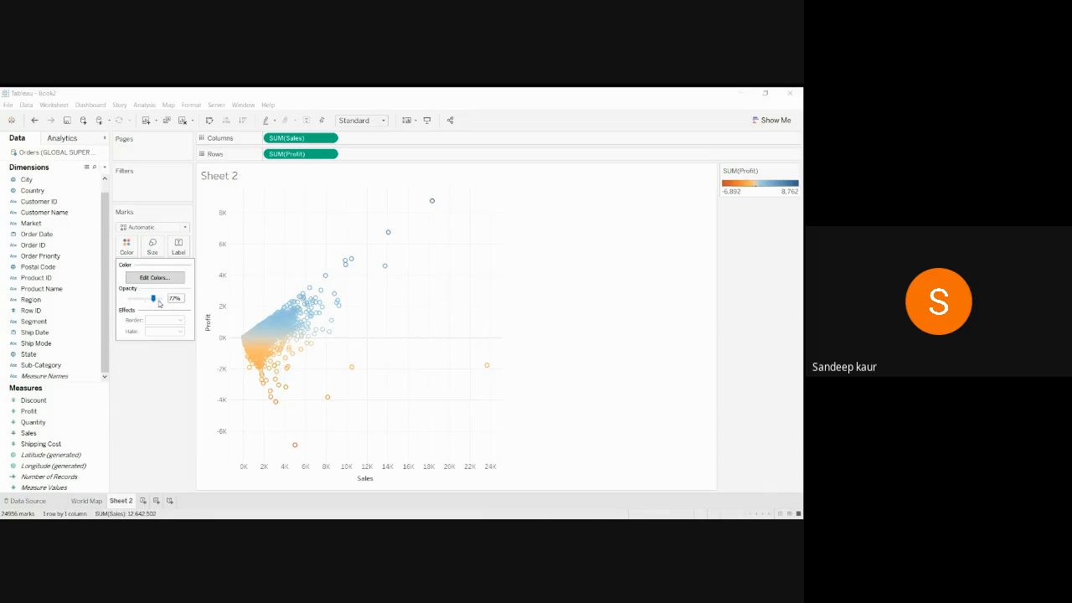
Change the scatter plot's mark type to Circle and give the marks a black border
click(184, 228)
click(153, 291)
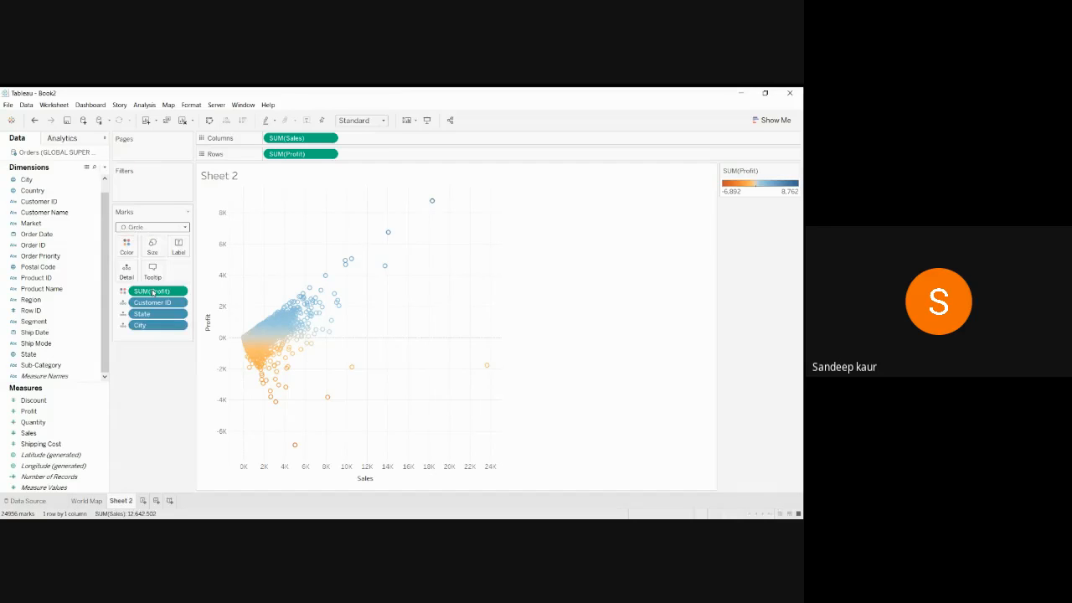
click(130, 250)
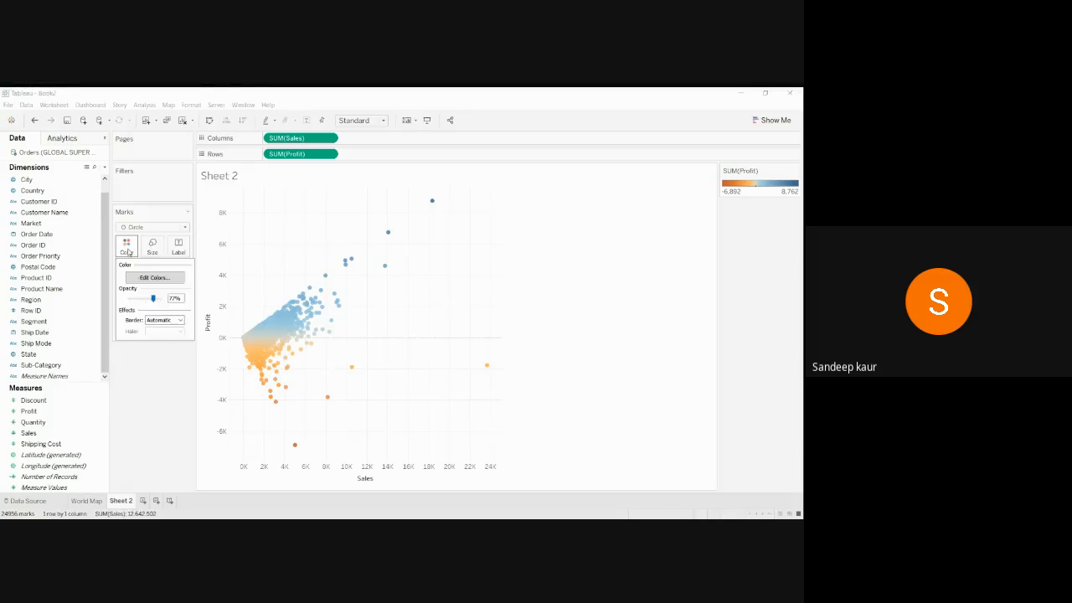
click(170, 321)
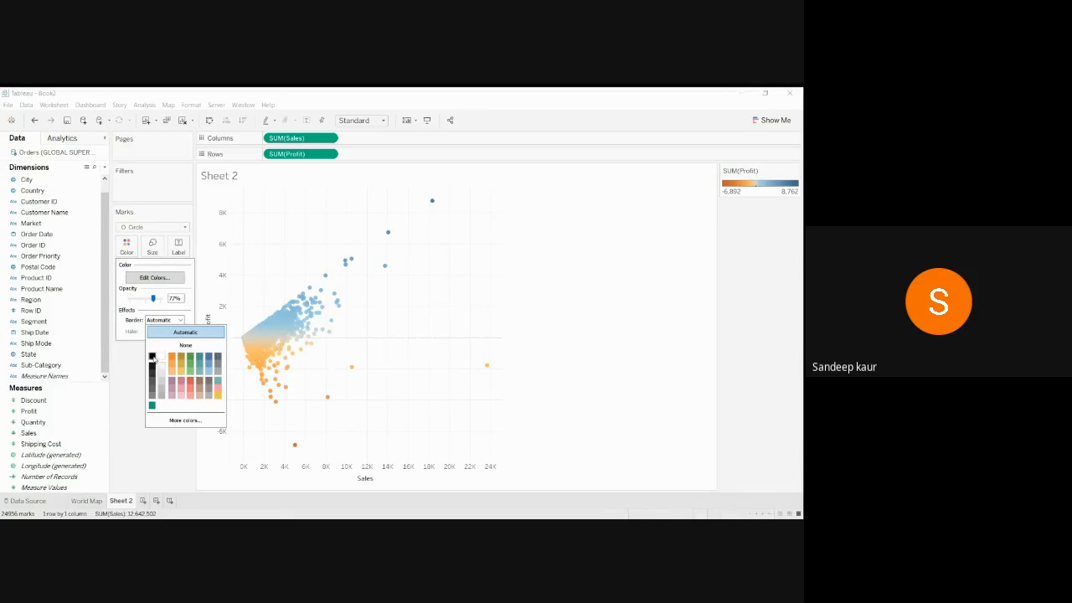
click(153, 358)
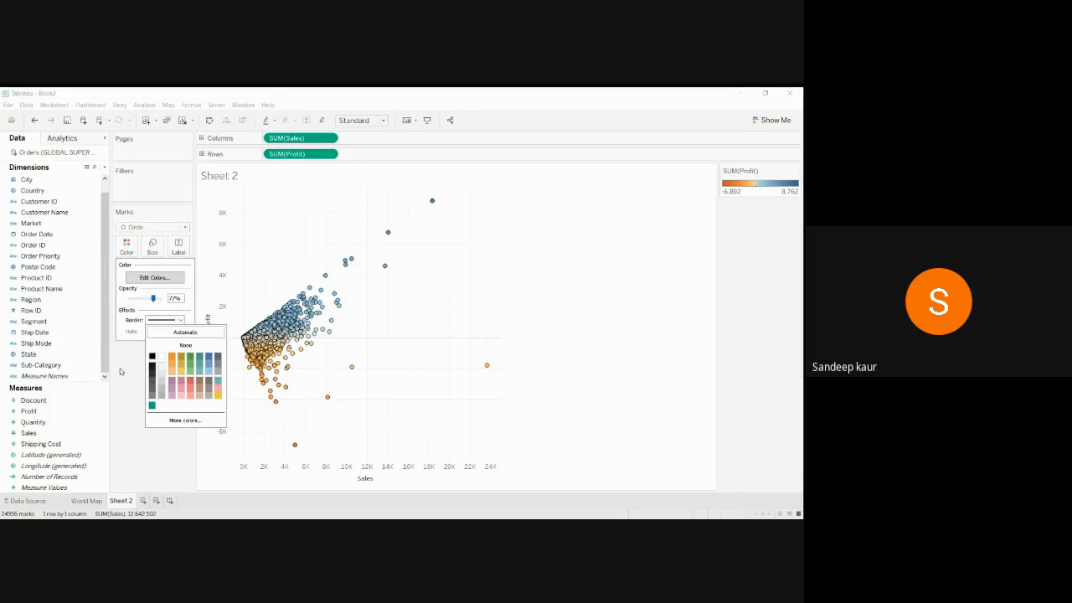
click(126, 371)
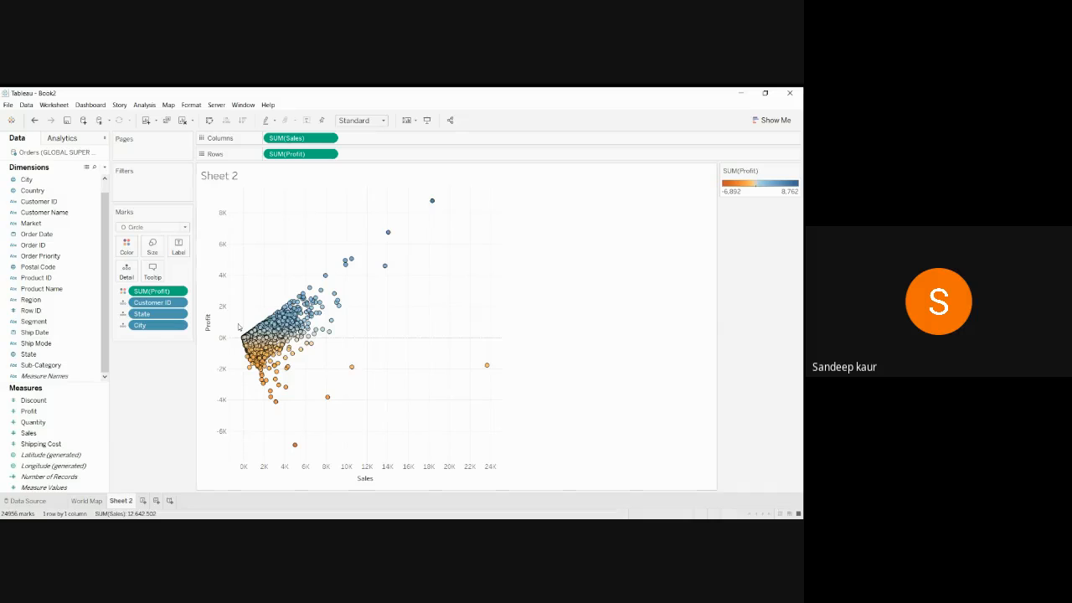
Rename Sheet 2 as Profit Scatter
mouse_move(276, 331)
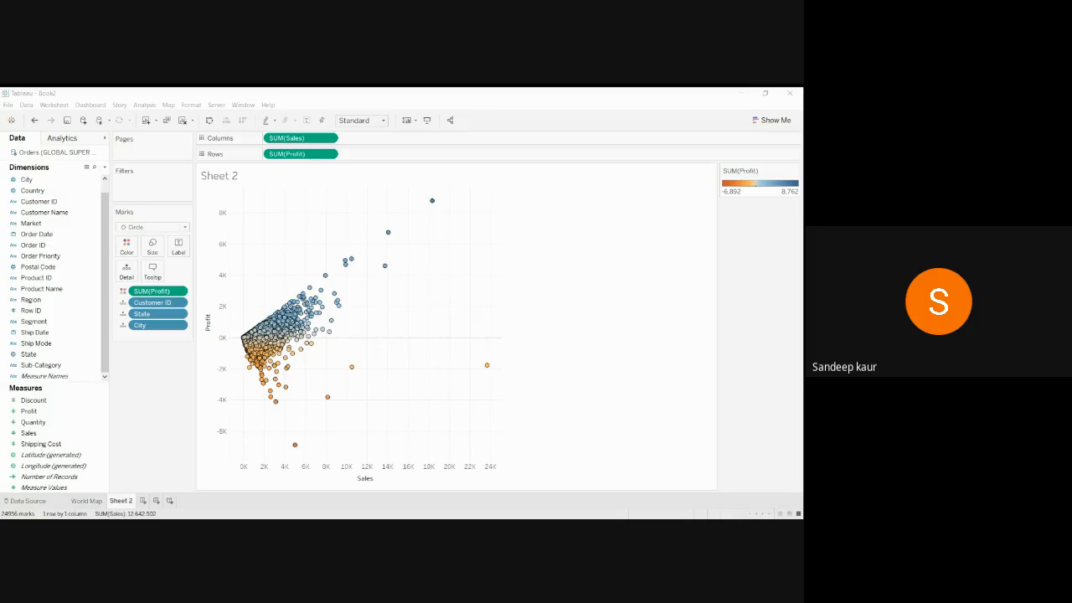
click(294, 487)
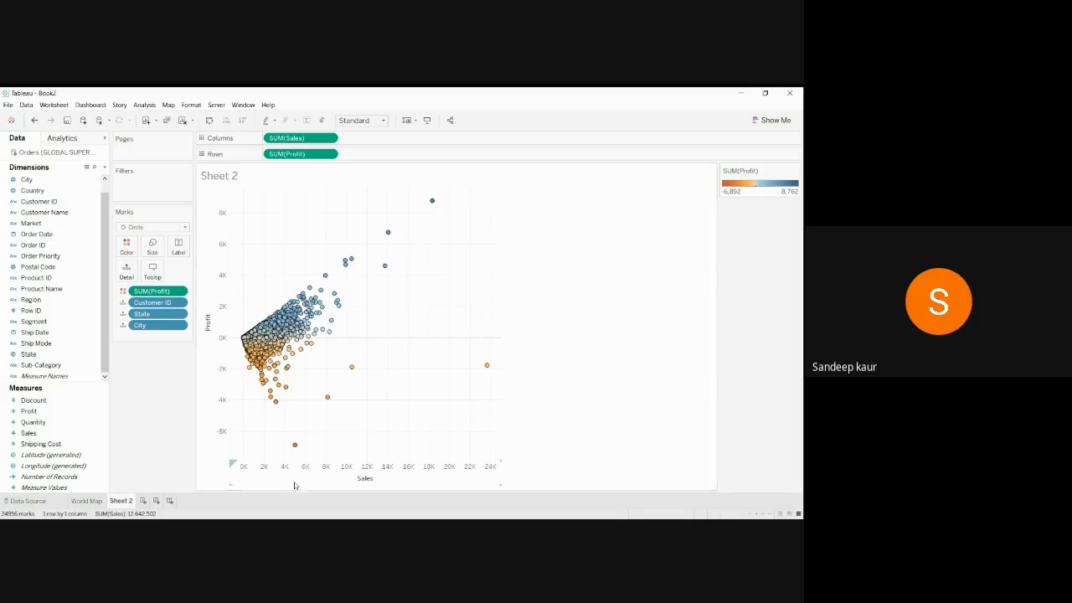
right_click(123, 501)
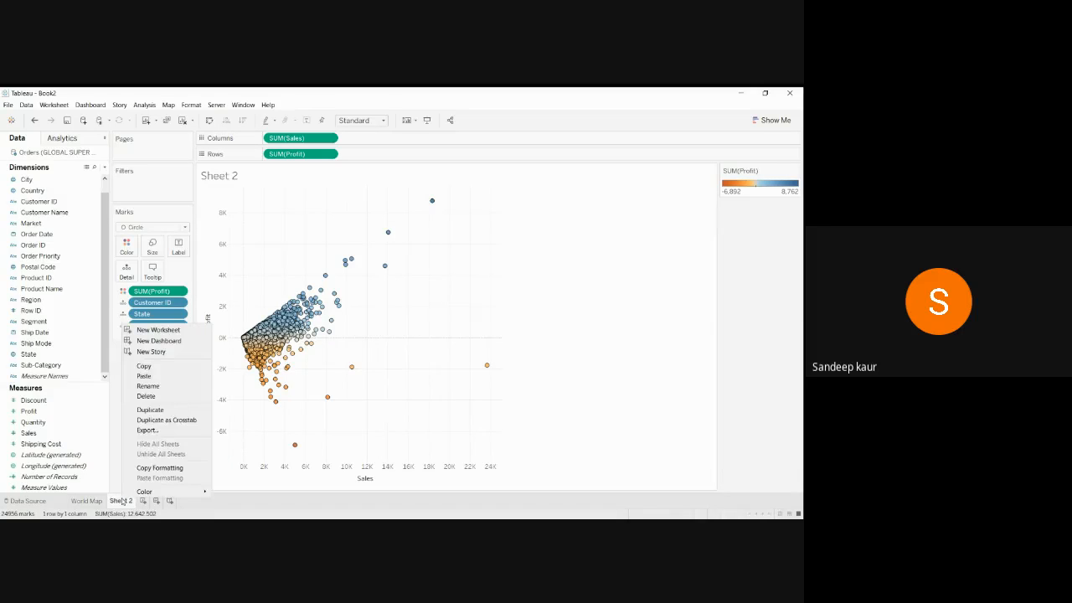
click(148, 386)
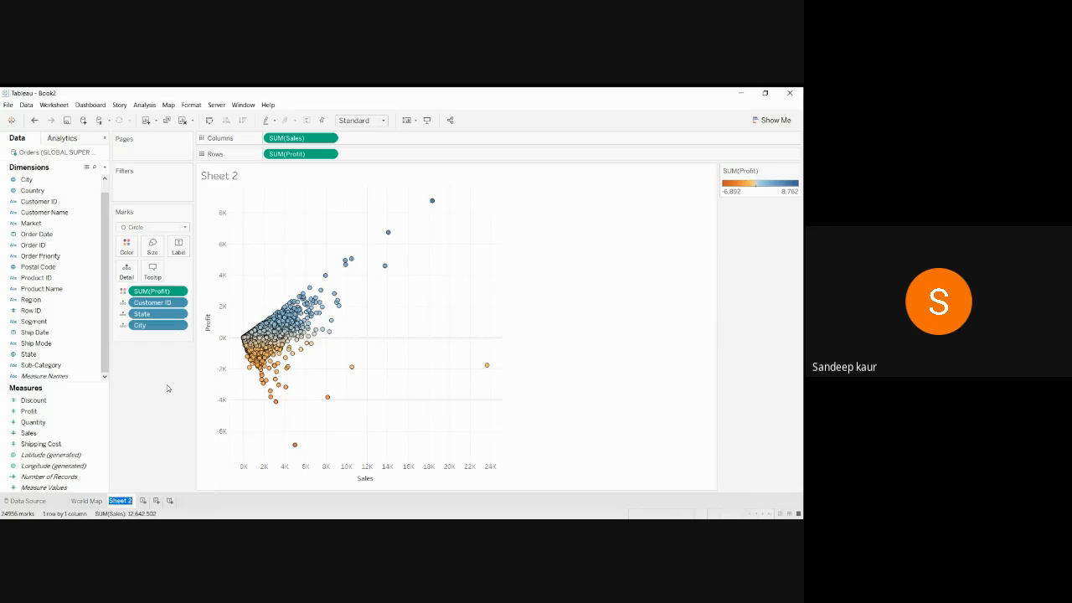
text(Profit Scatter)
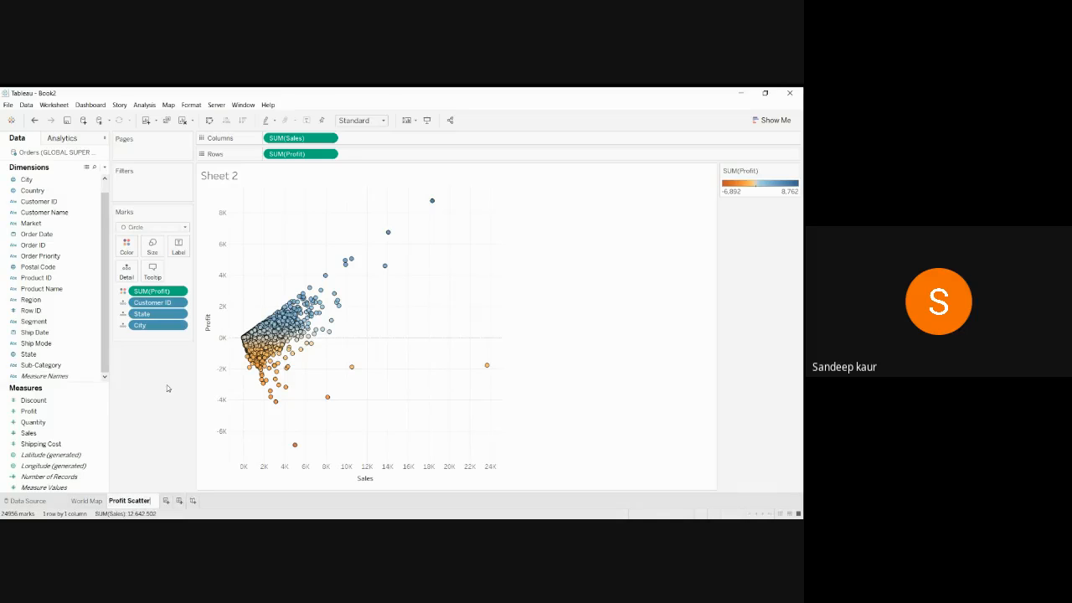
key(Return)
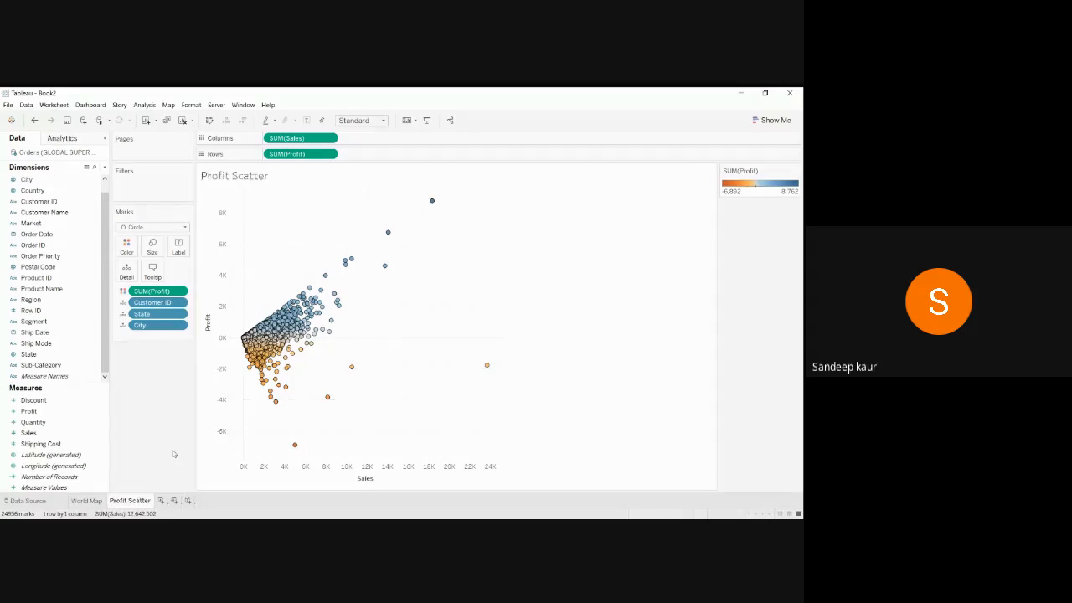
Create a third worksheet and build a bar chart with Country on rows and Sales on columns
click(162, 501)
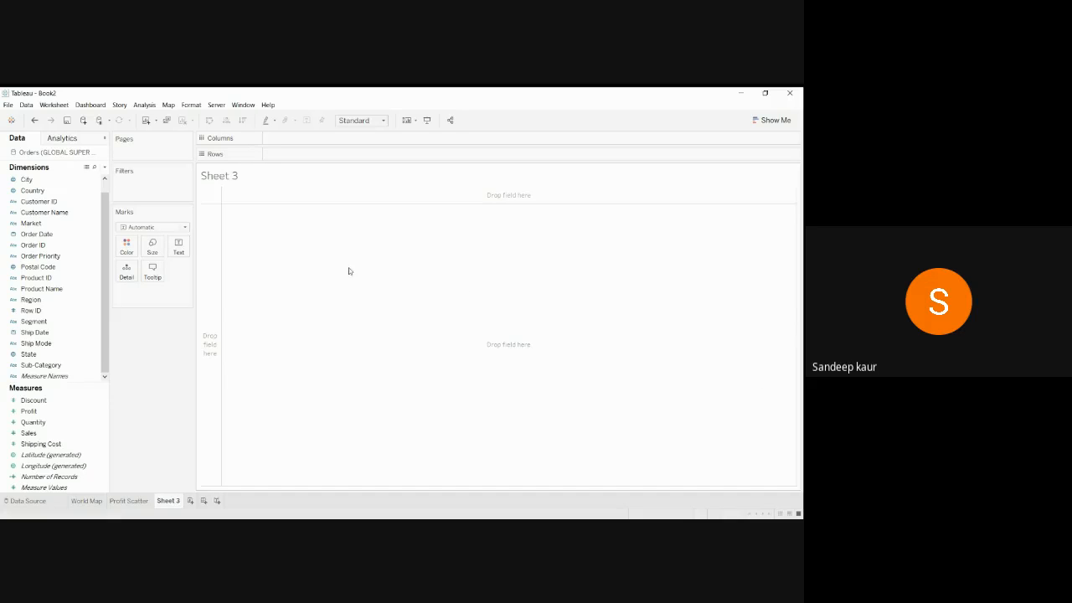
click(48, 191)
drag(47, 190, 317, 154)
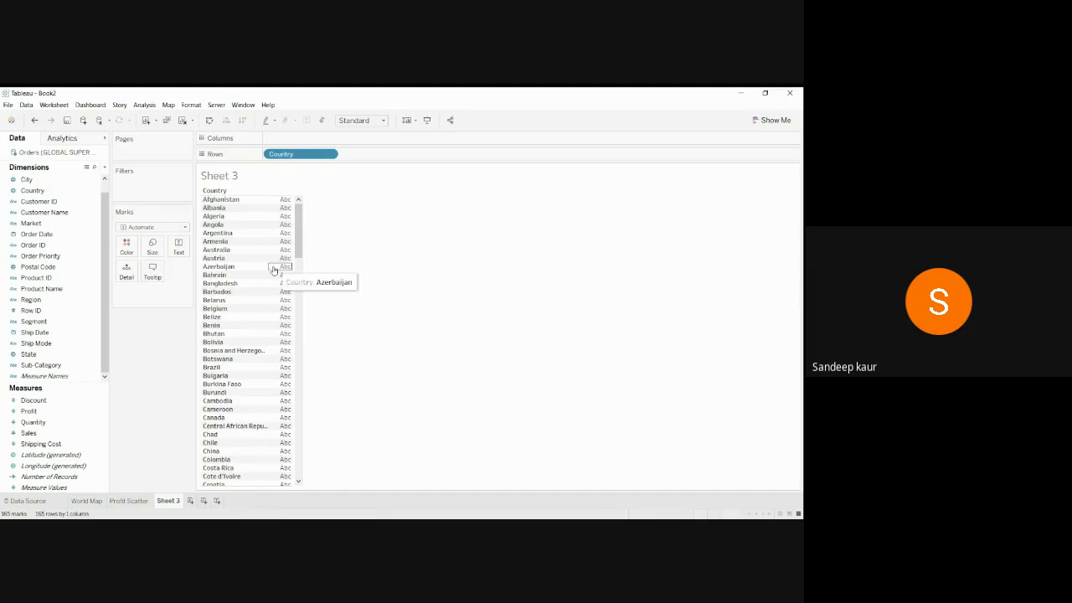
drag(301, 241, 305, 219)
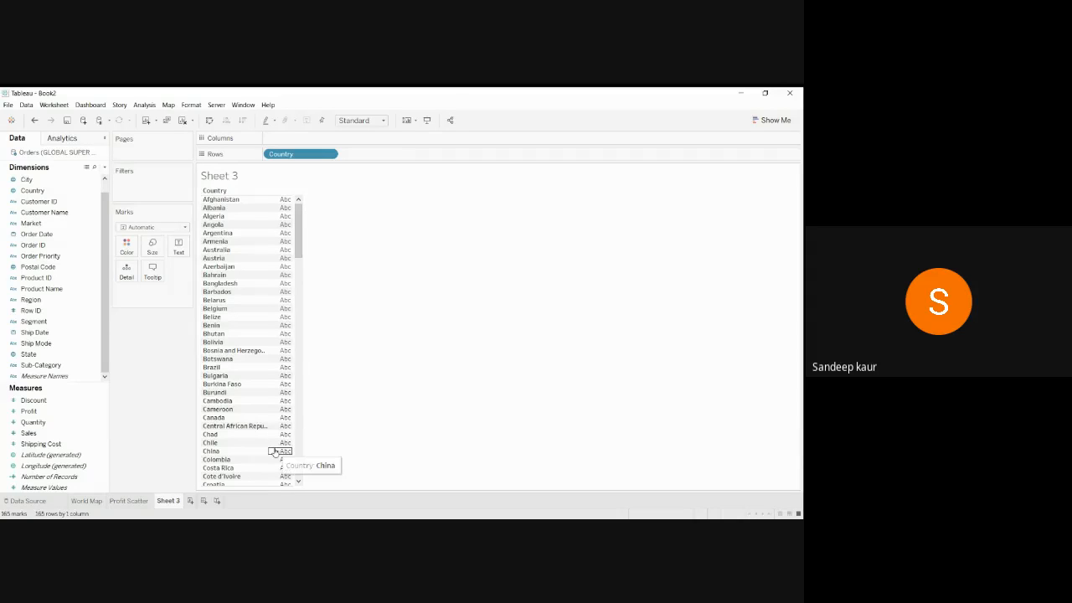
click(62, 411)
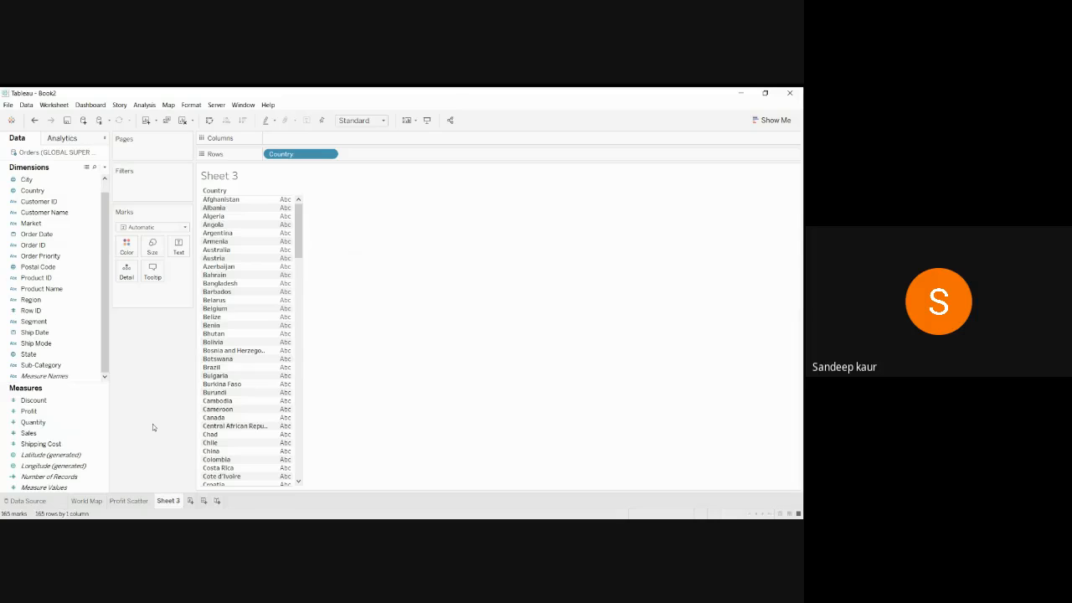
drag(80, 432, 331, 141)
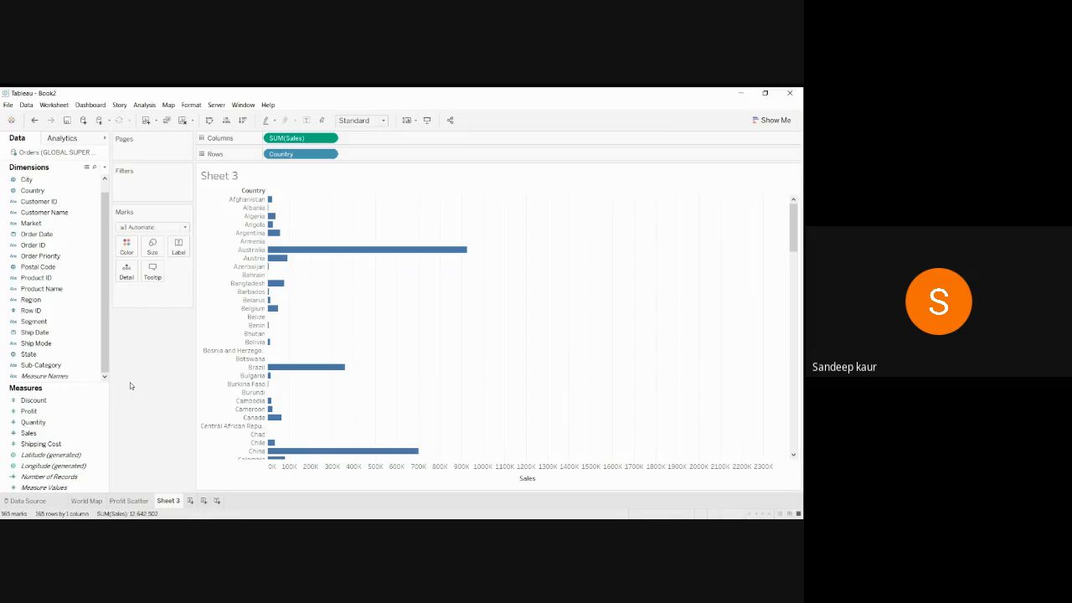
Start a new calculated field and name it Avg Sales By Customer
click(104, 168)
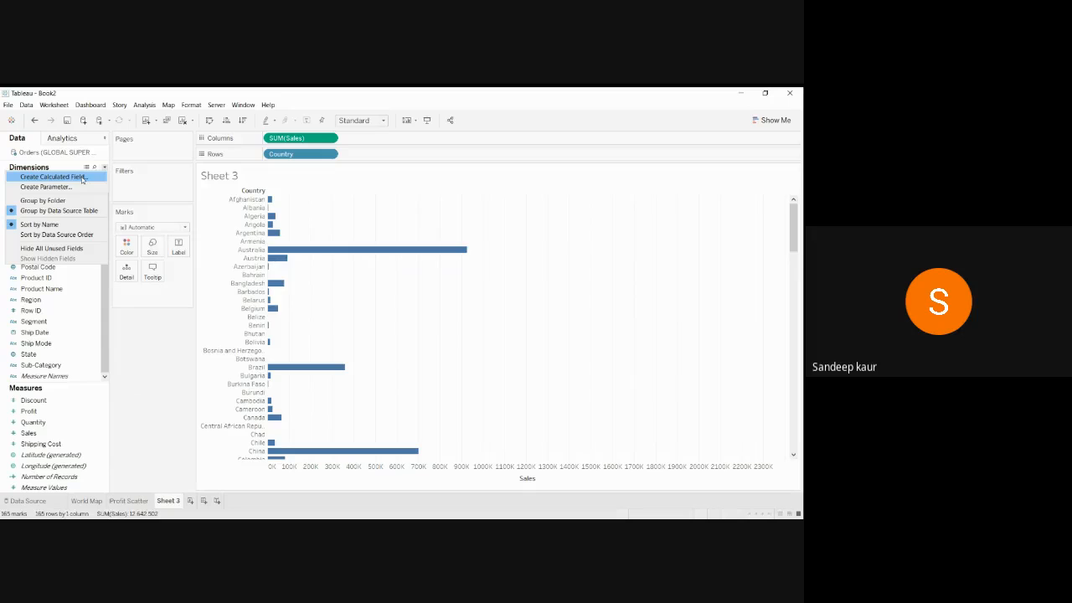
click(82, 177)
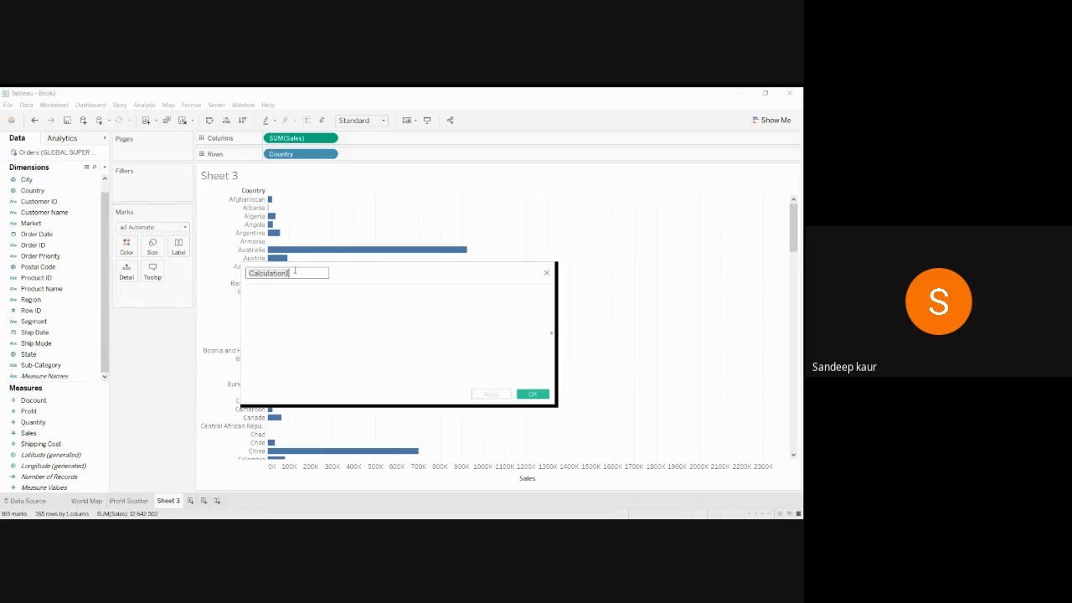
key(BackSpace)
text(Avg SAL)
key(BackSpace)
key(BackSpace)
text(ales By Customer)
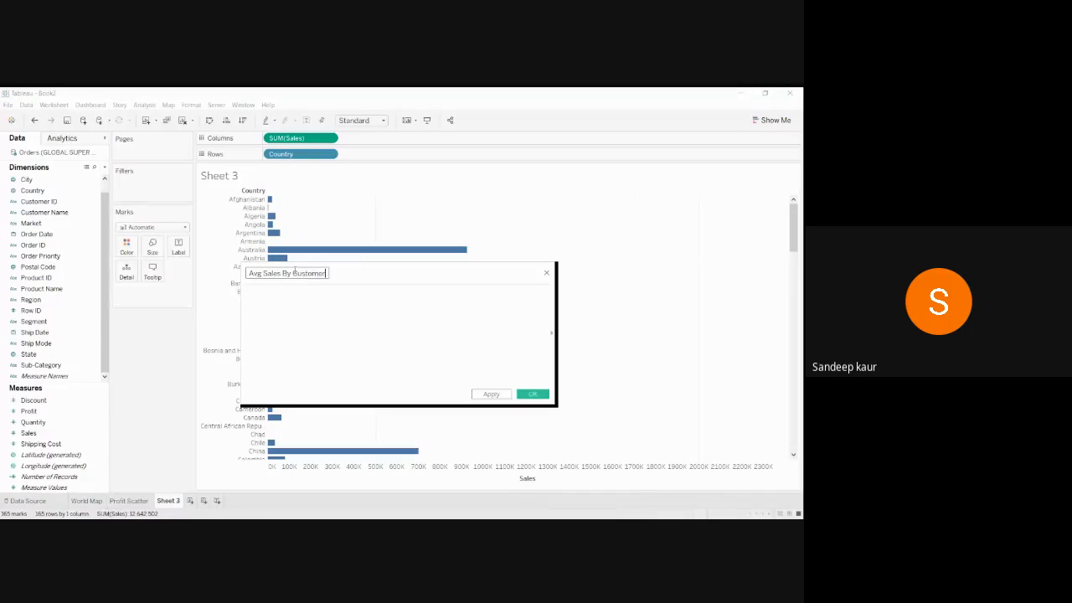
Begin the Avg Sales By Customer formula with {INCLUDE [Customer ID] :
click(295, 297)
text({In)
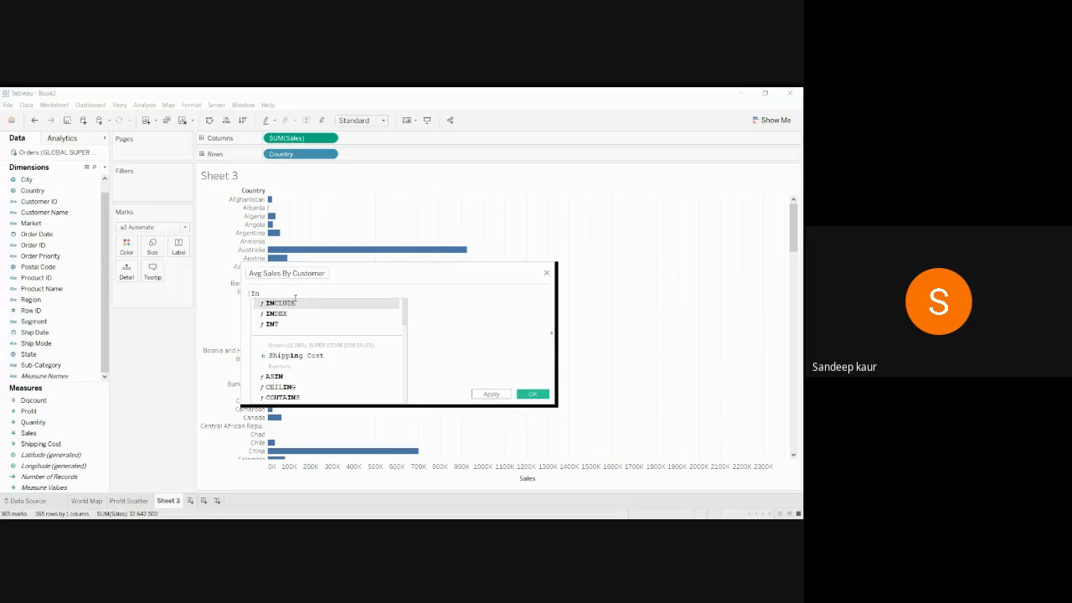
double_click(306, 304)
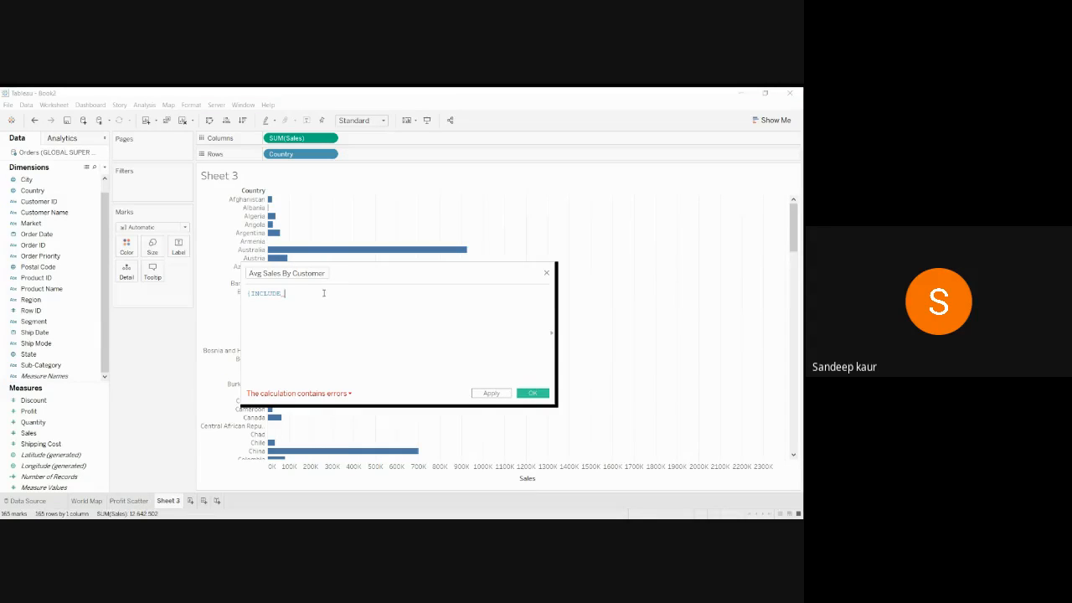
text([Cu)
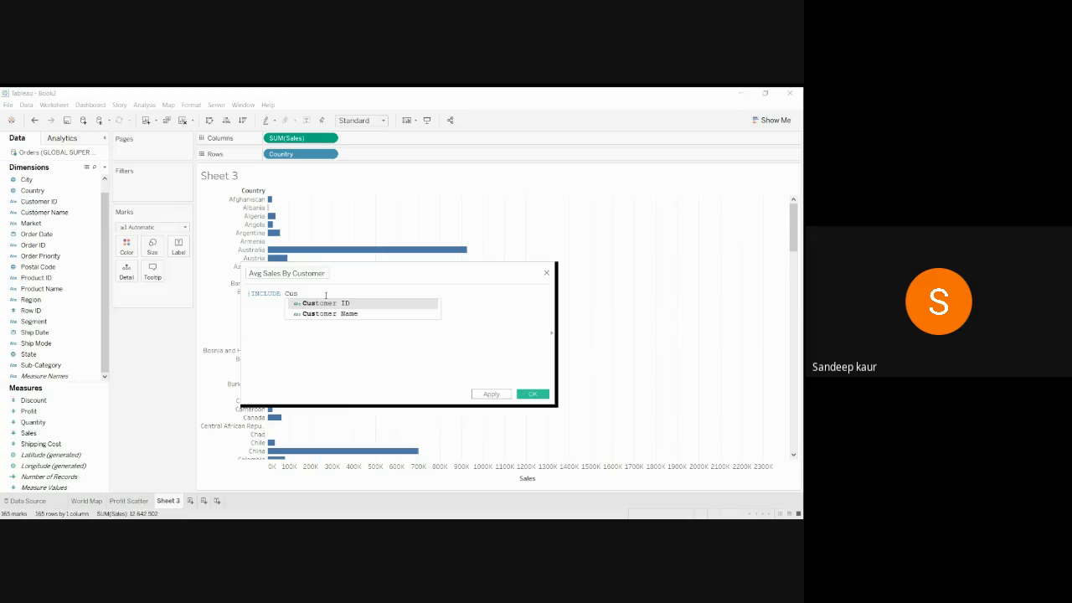
double_click(331, 306)
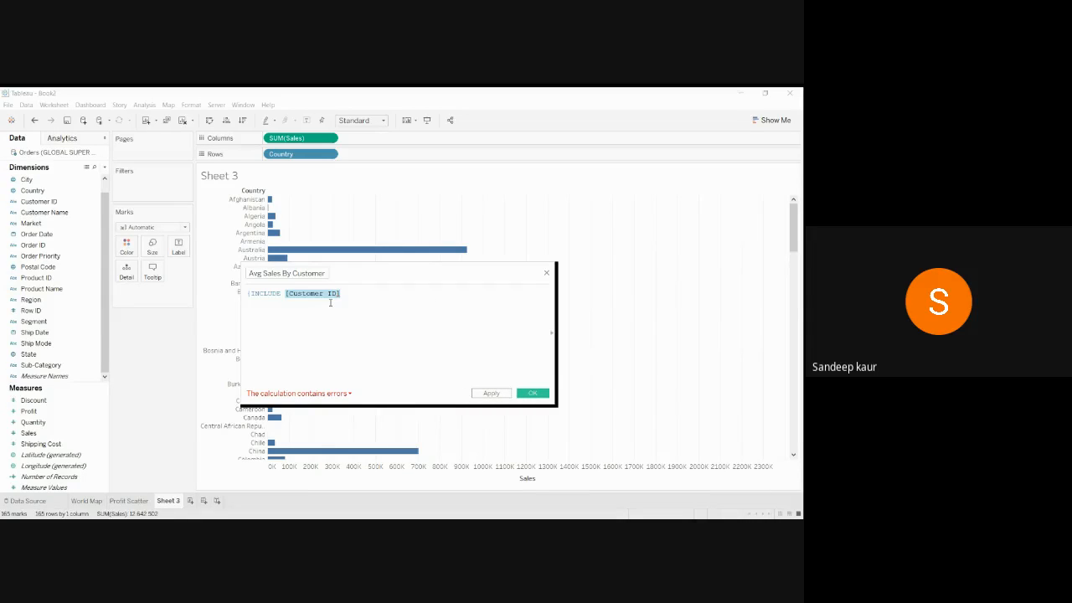
text(:)
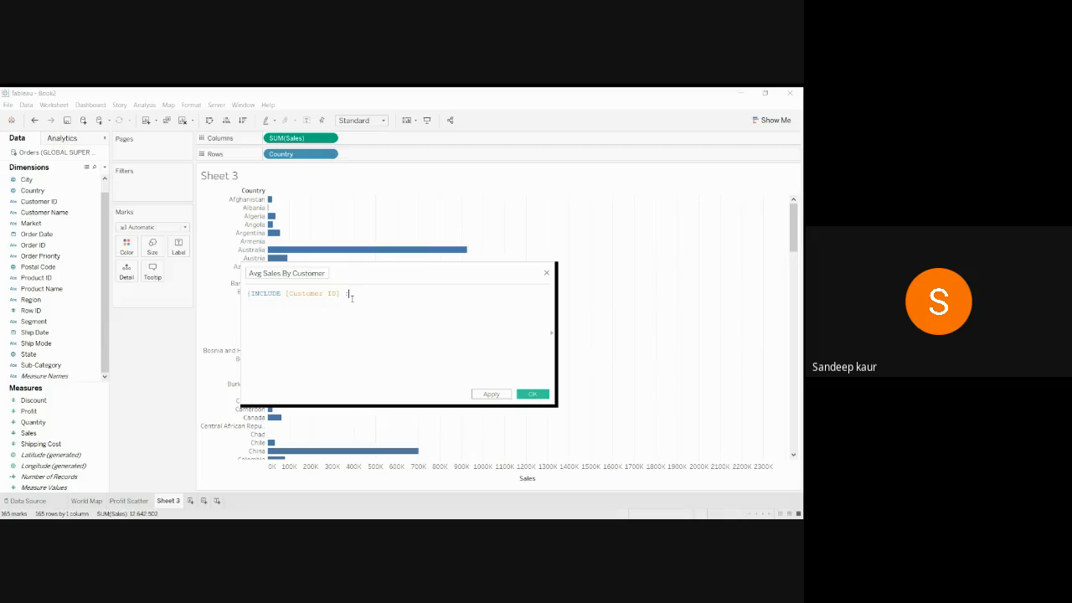
Complete the Avg Sales By Customer formula with SUM([Sales])} and save the calculated field
text( SU)
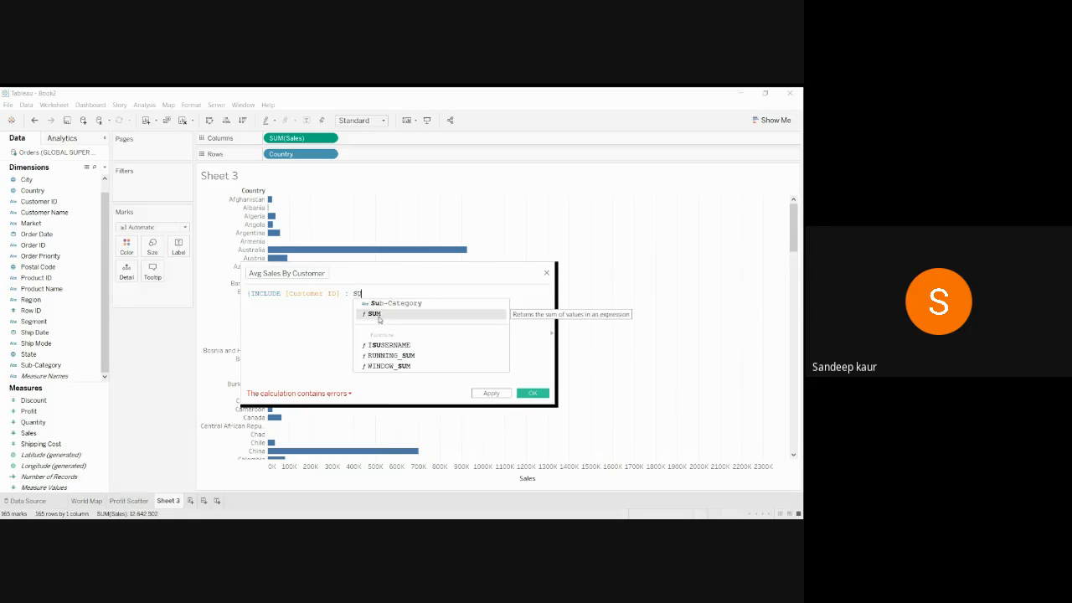
double_click(374, 313)
text(Sa)
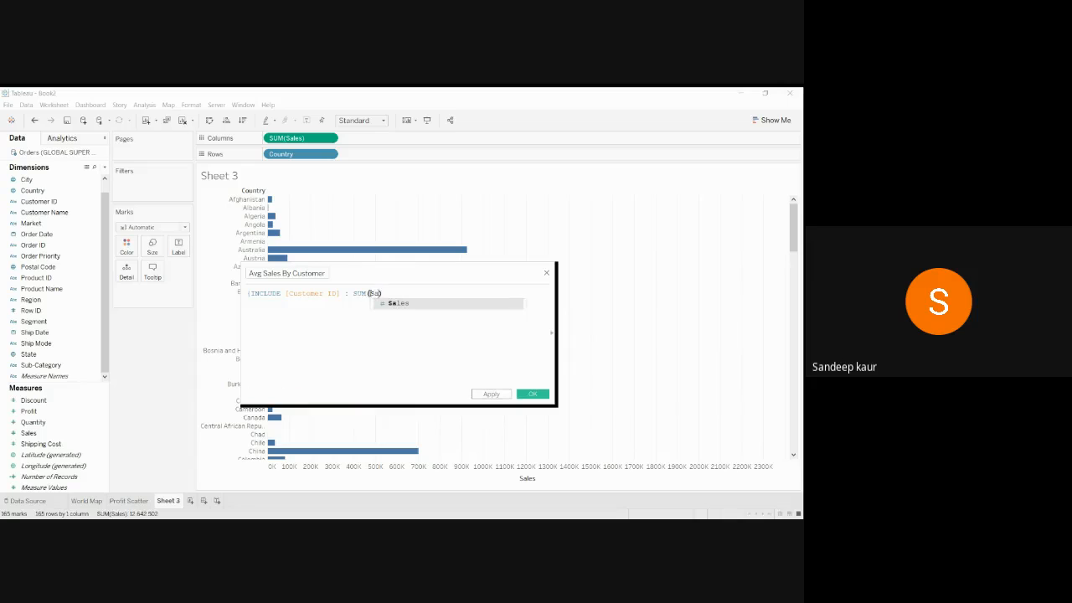
double_click(390, 303)
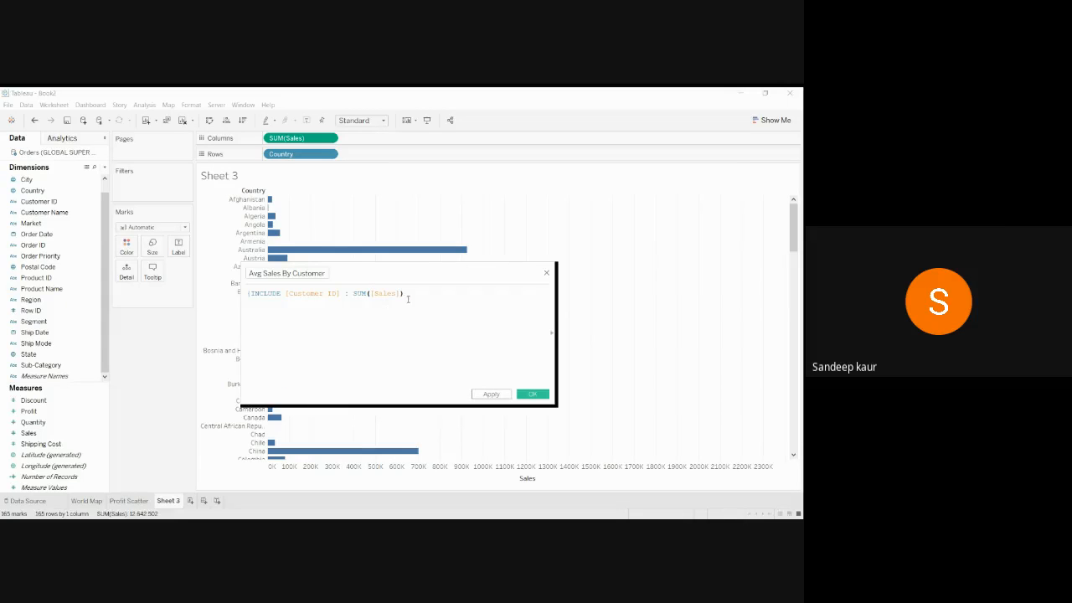
text(})
drag(289, 293, 336, 294)
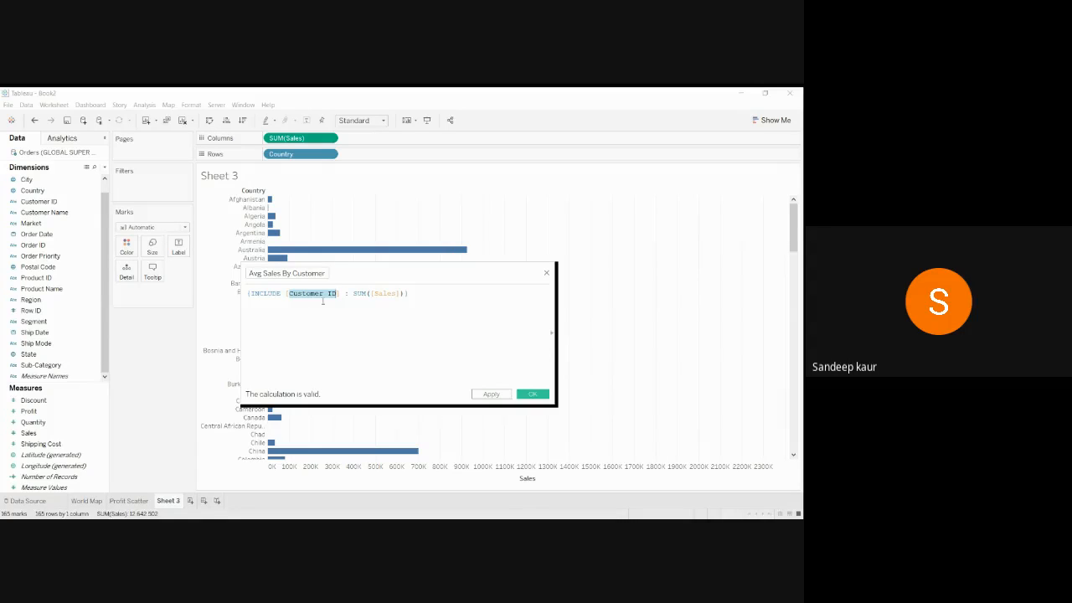
click(311, 294)
click(492, 394)
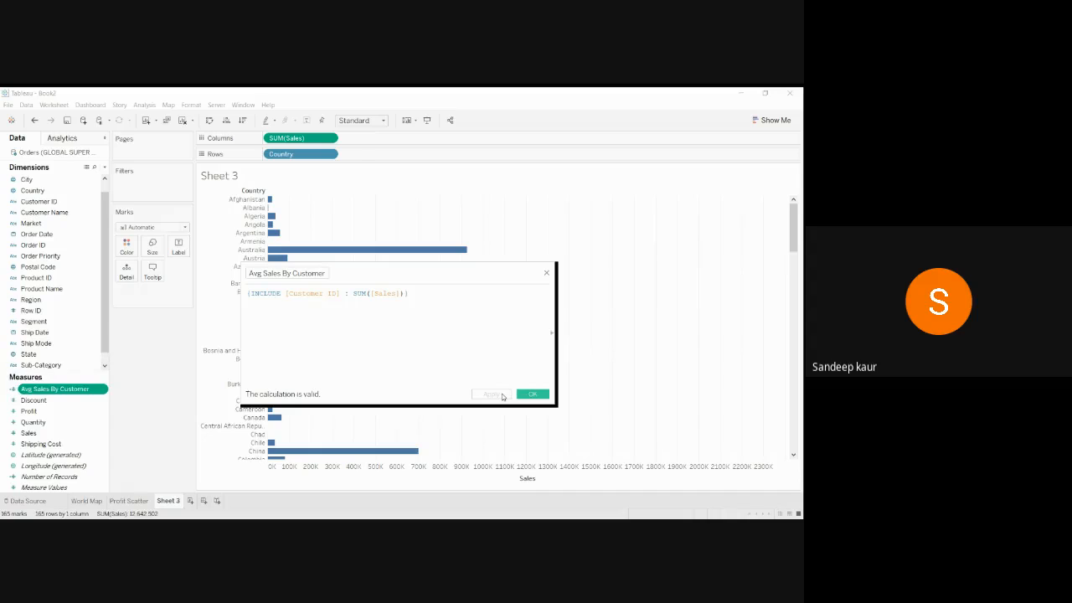
click(538, 393)
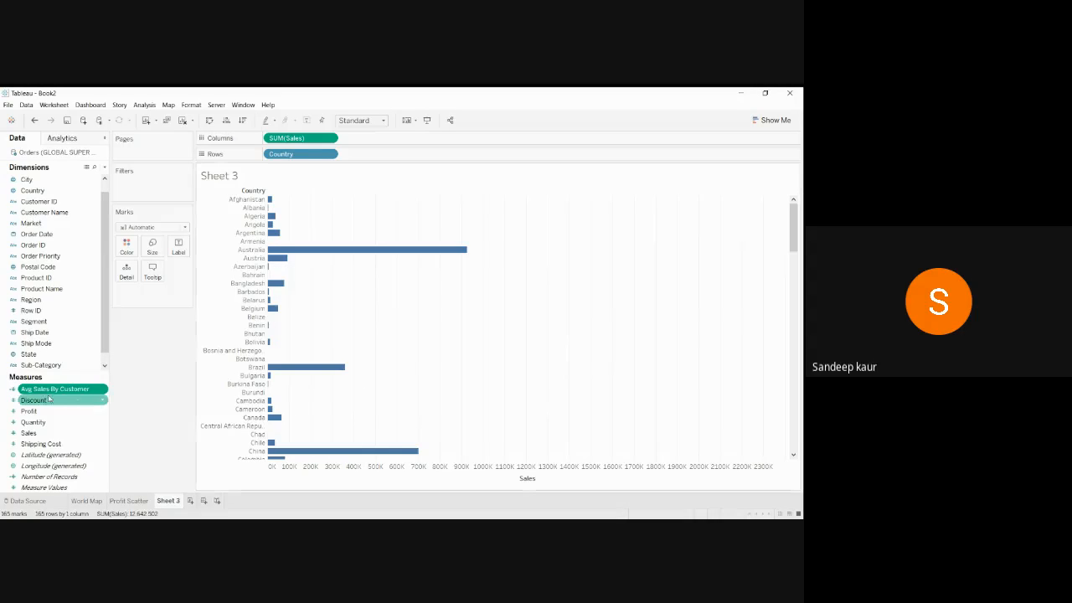
Add Avg Sales By Customer to Columns beside Sales and aggregate it as an average
mouse_move(52, 389)
mouse_down()
mouse_move(214, 310)
mouse_move(395, 174)
mouse_move(413, 140)
mouse_move(402, 143)
mouse_up()
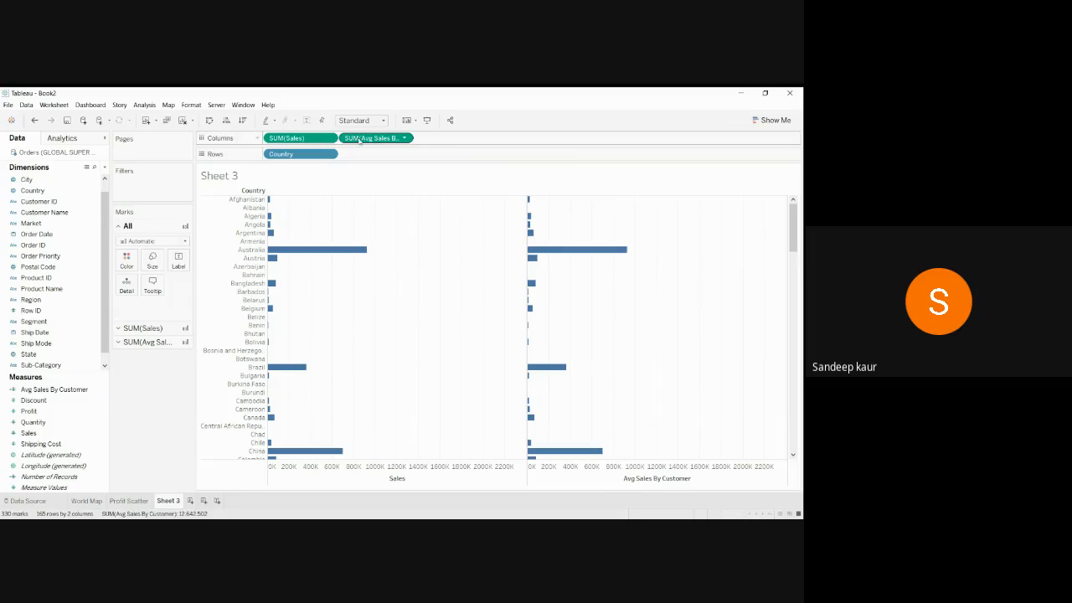
click(404, 138)
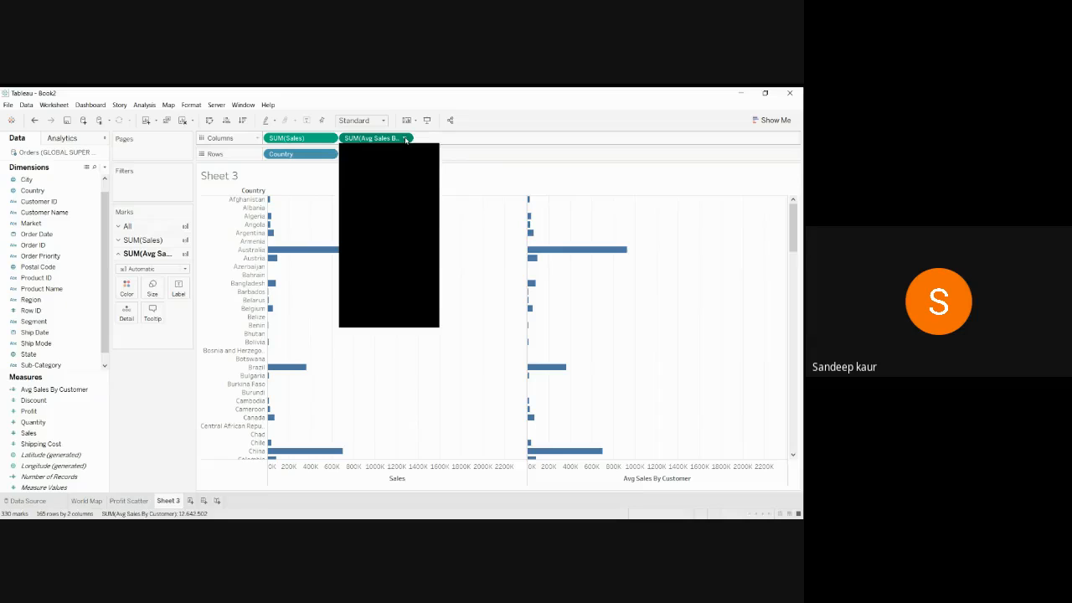
click(406, 139)
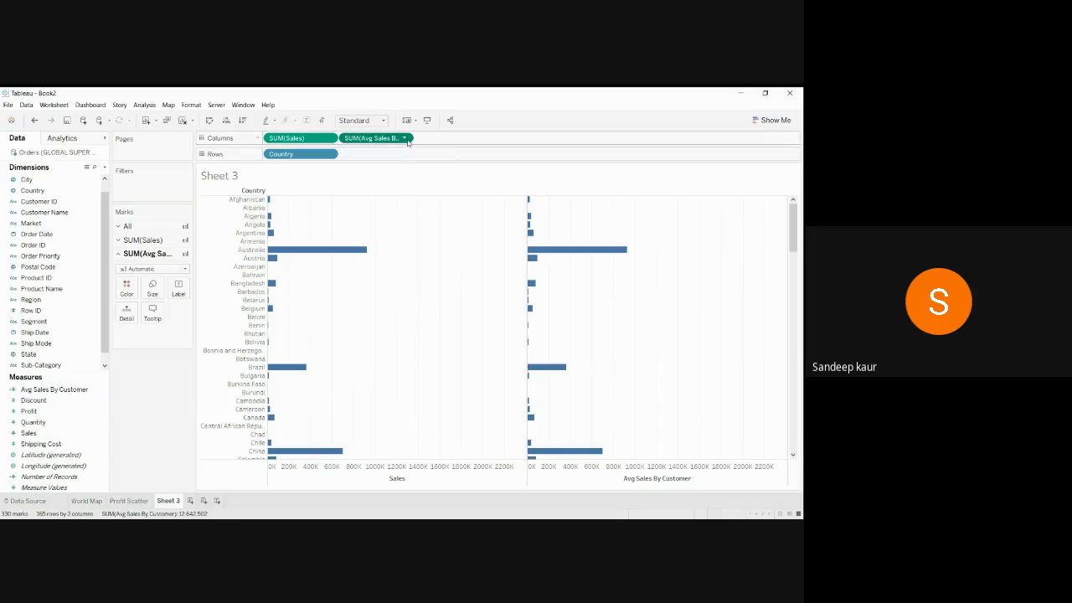
click(406, 138)
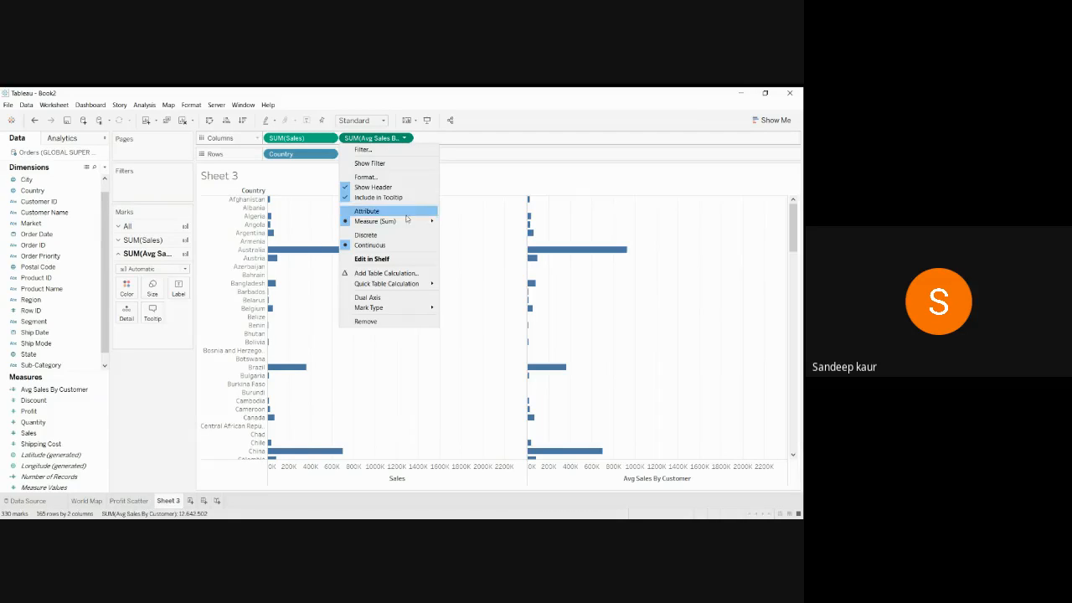
mouse_move(409, 220)
click(460, 233)
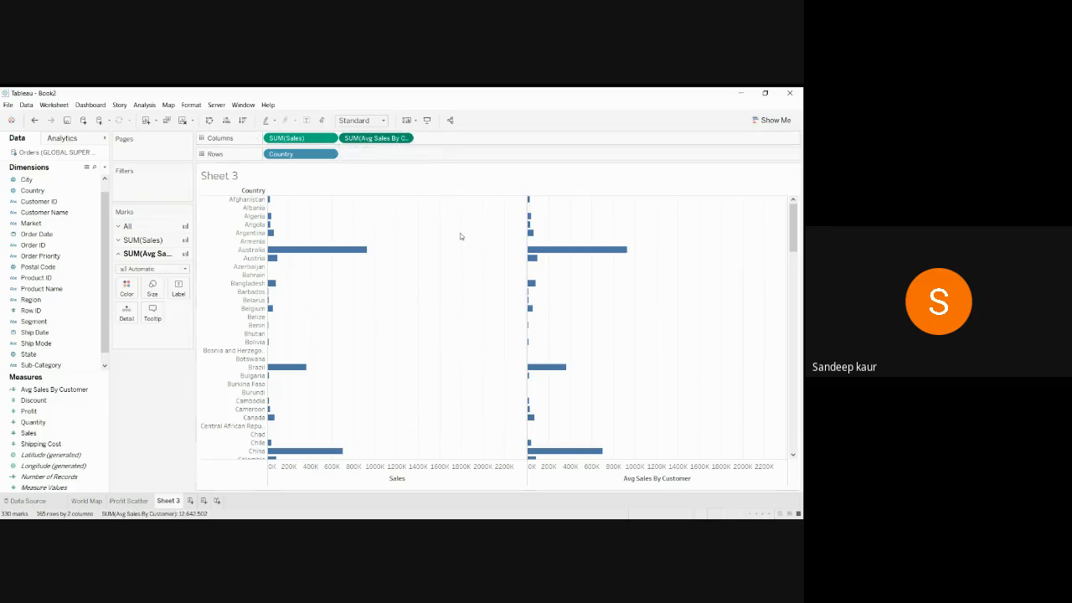
mouse_move(573, 203)
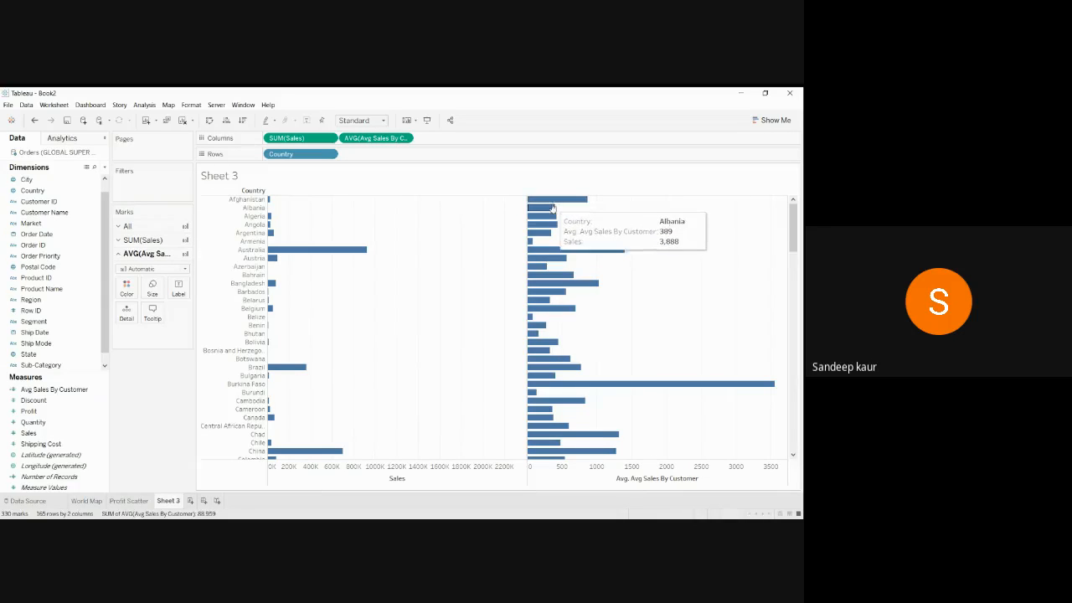
mouse_move(545, 221)
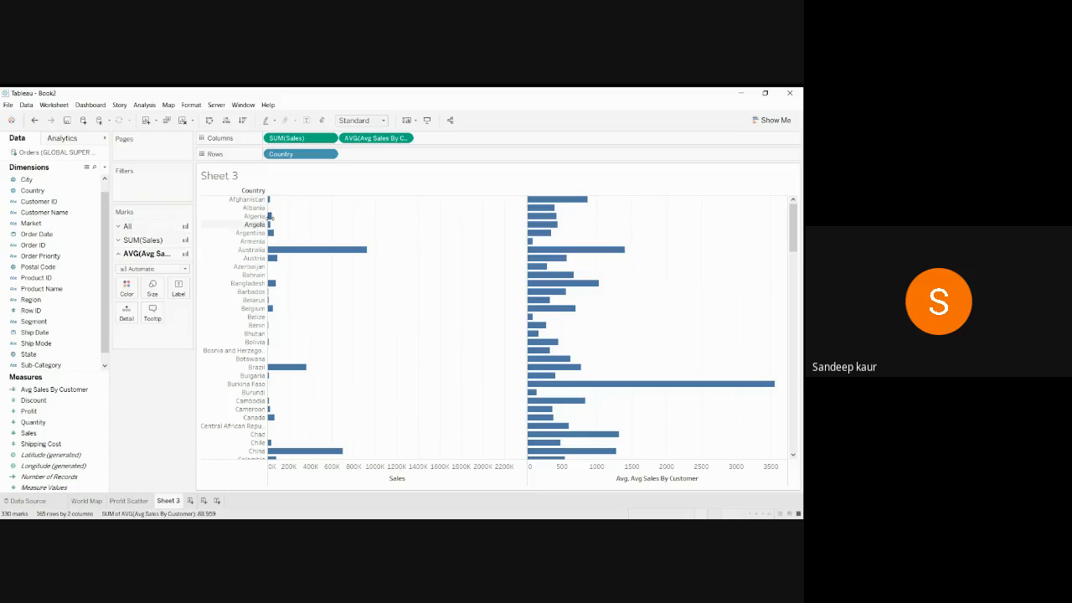
mouse_move(268, 224)
Start another calculated field and name it Avg Profit By Customer
click(105, 167)
click(93, 178)
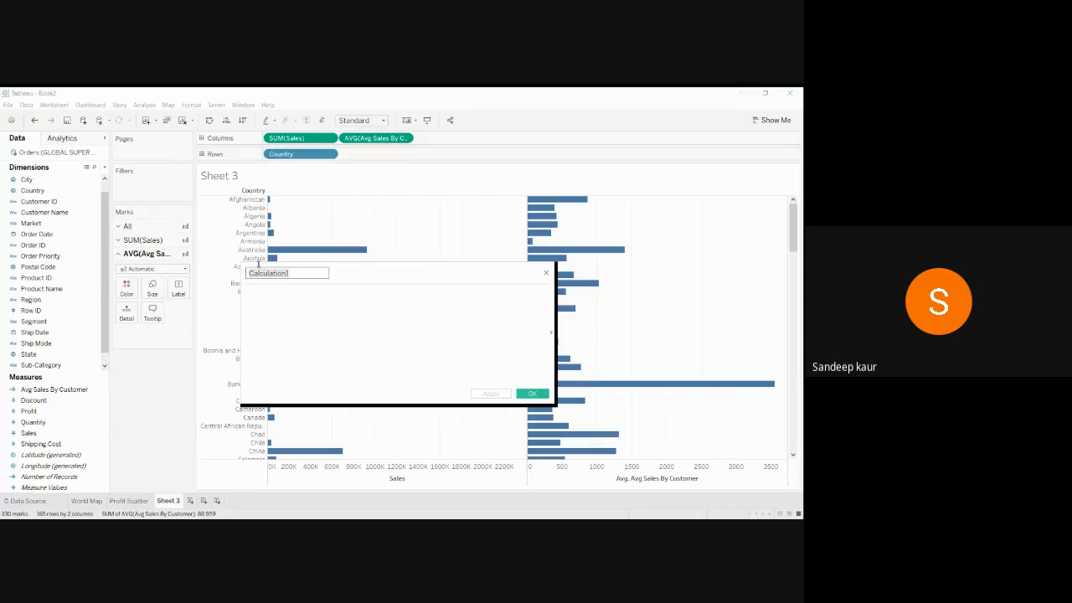
text(Avg Profit By Customer)
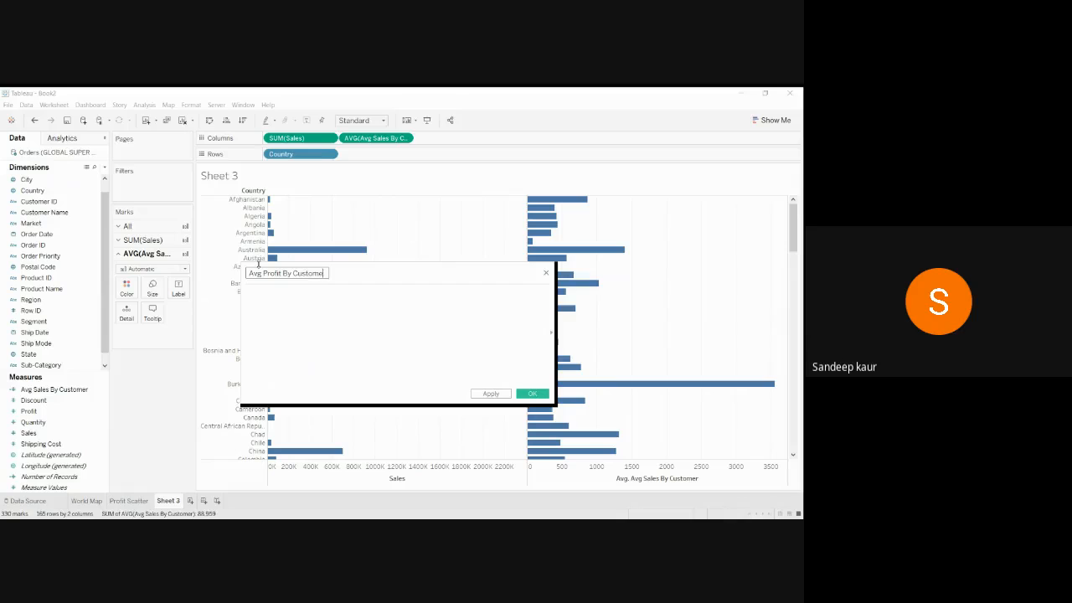
Begin the Avg Profit By Customer formula with { INCLUDE [Customer ID]:
click(264, 310)
text(In)
key(BackSpace)
key(BackSpace)
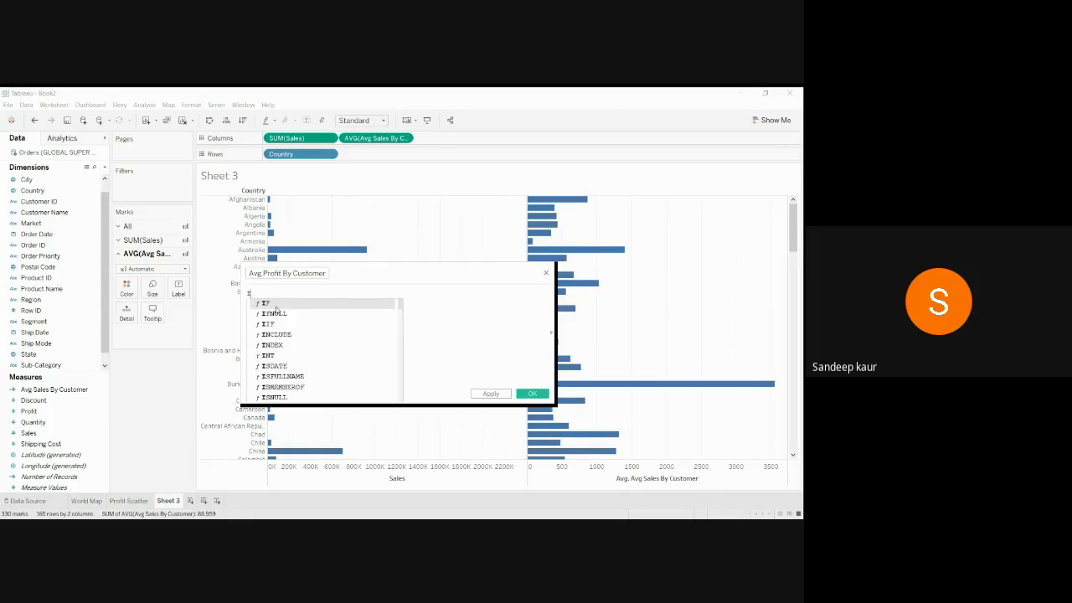
text({ In)
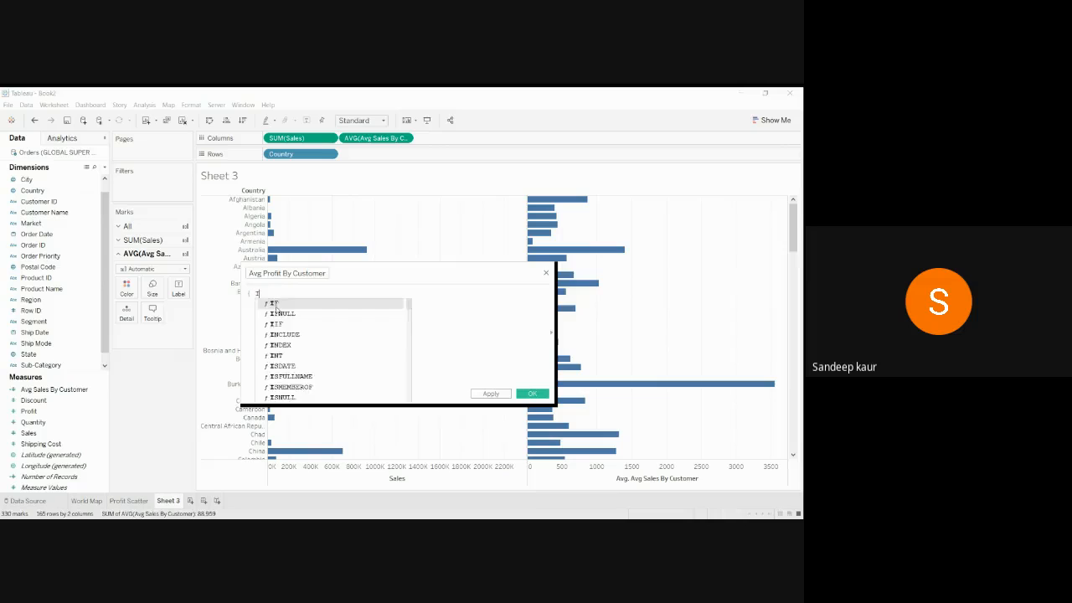
click(281, 305)
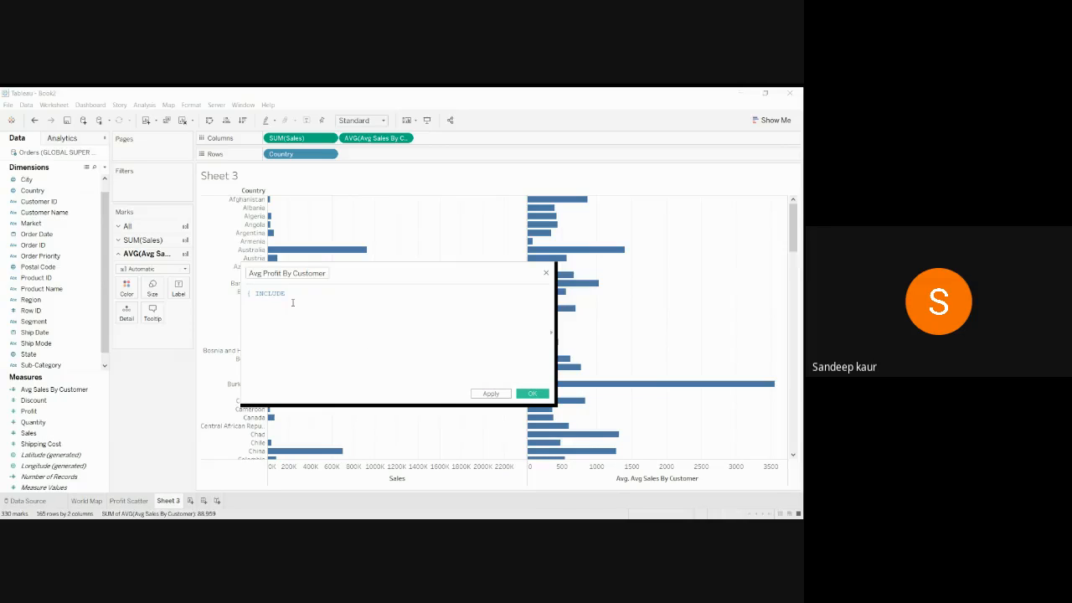
text(C)
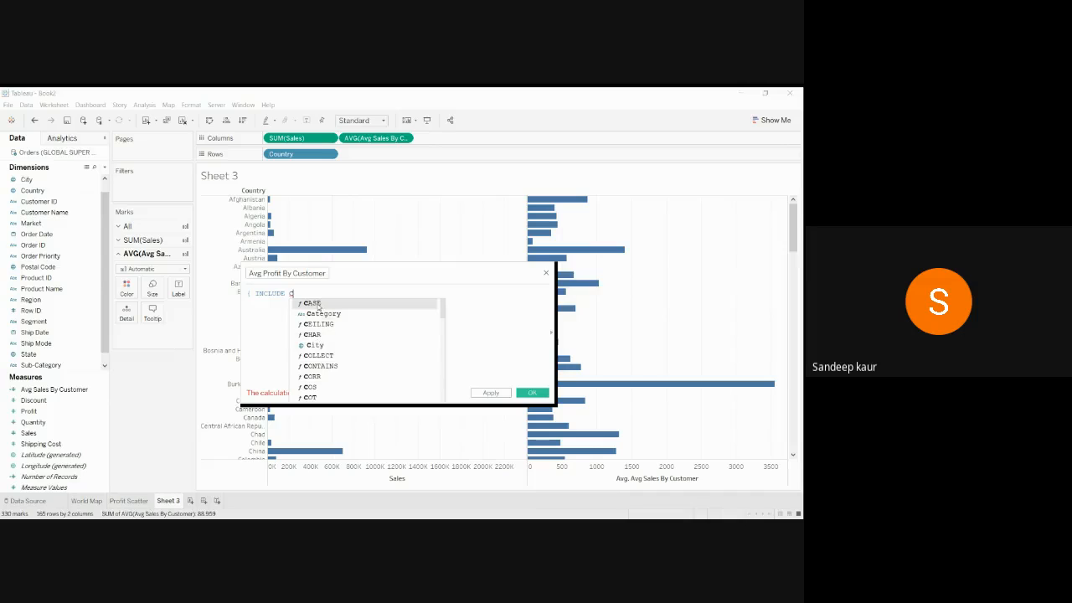
text(usto)
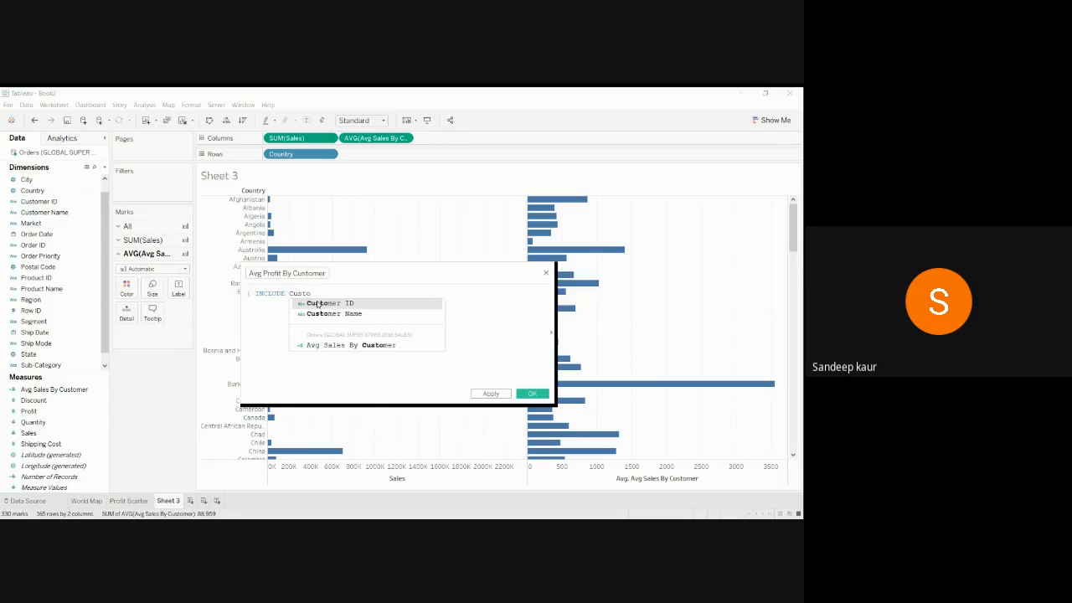
double_click(319, 303)
text(:)
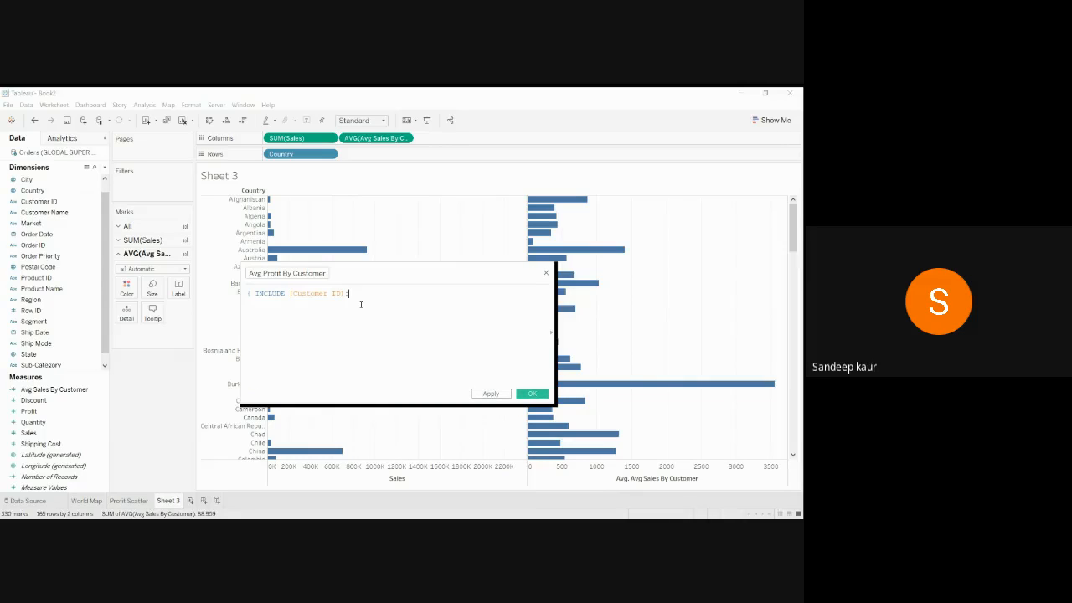
Complete the Avg Profit By Customer formula with SUM([Profit])} and save the calculated field
text( SU)
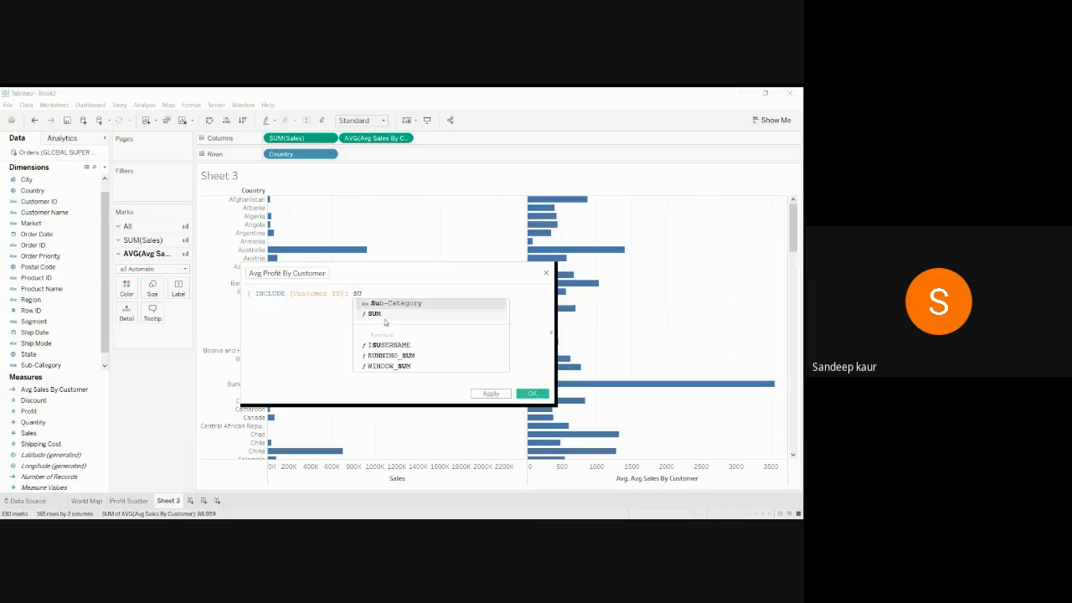
text(M()Pro)
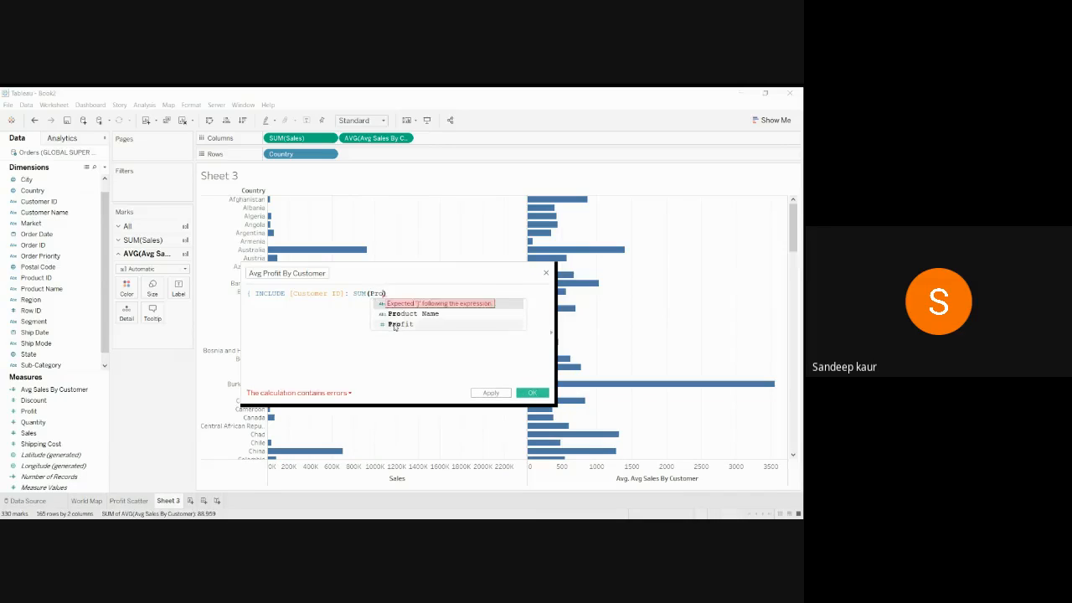
click(400, 325)
click(442, 299)
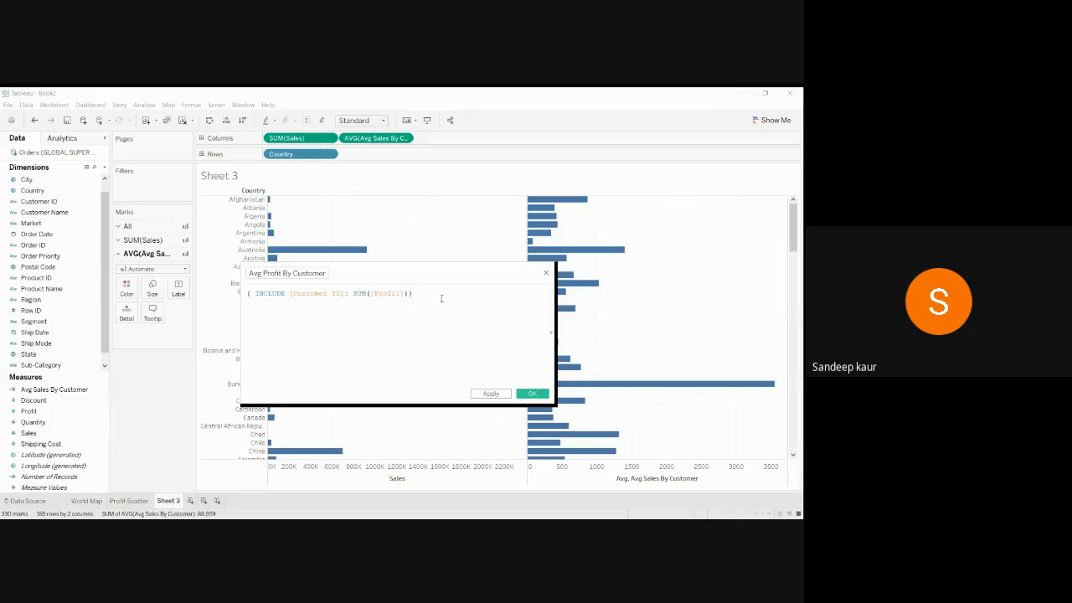
click(490, 394)
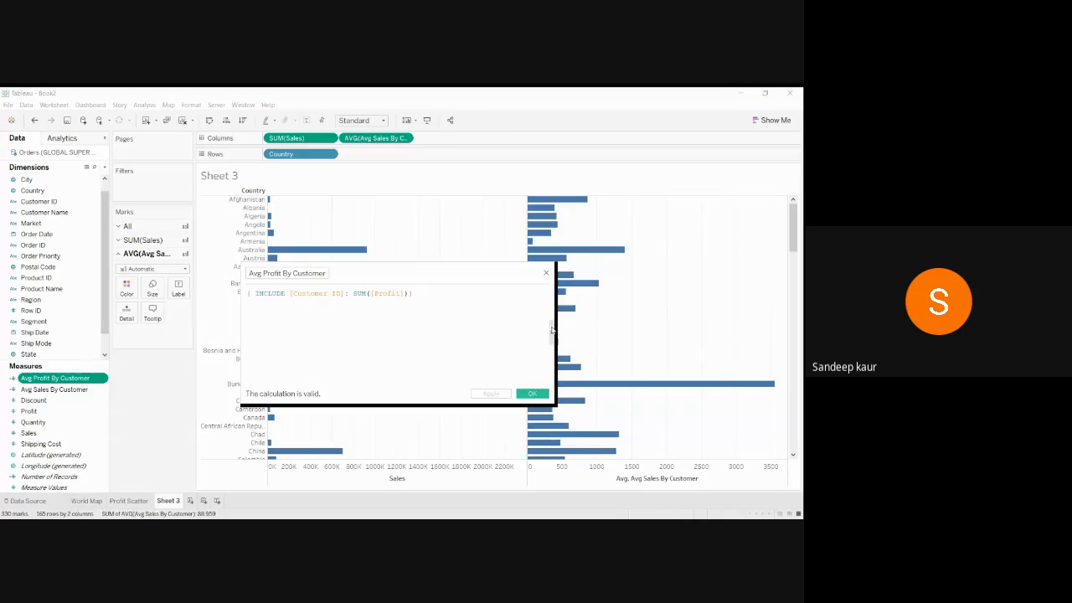
click(540, 394)
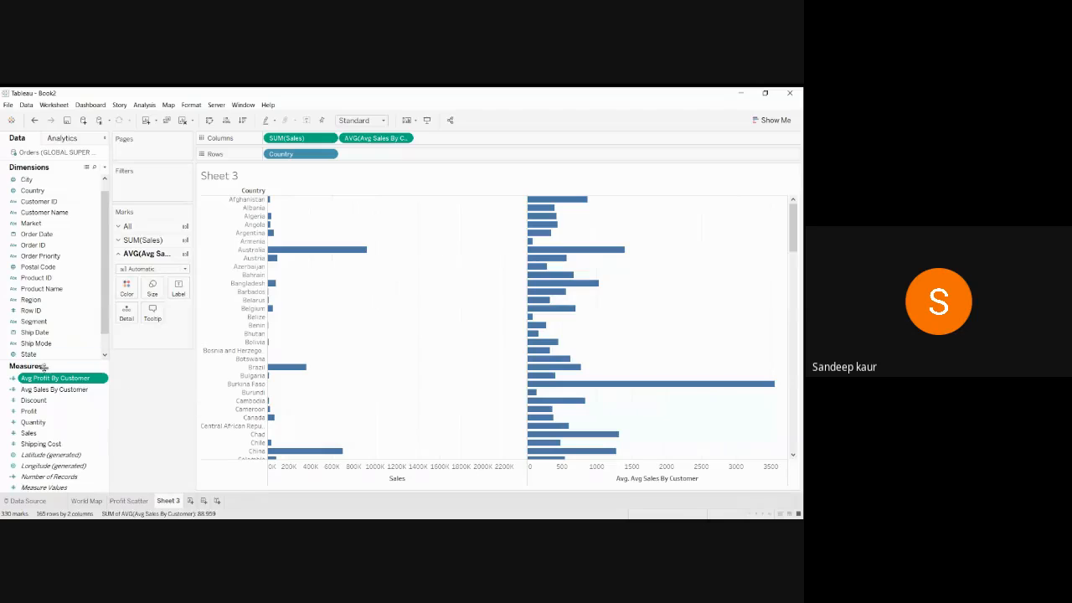
Add Avg Profit By Customer to Columns after Avg Sales By Customer and aggregate it as an average
drag(44, 378, 480, 137)
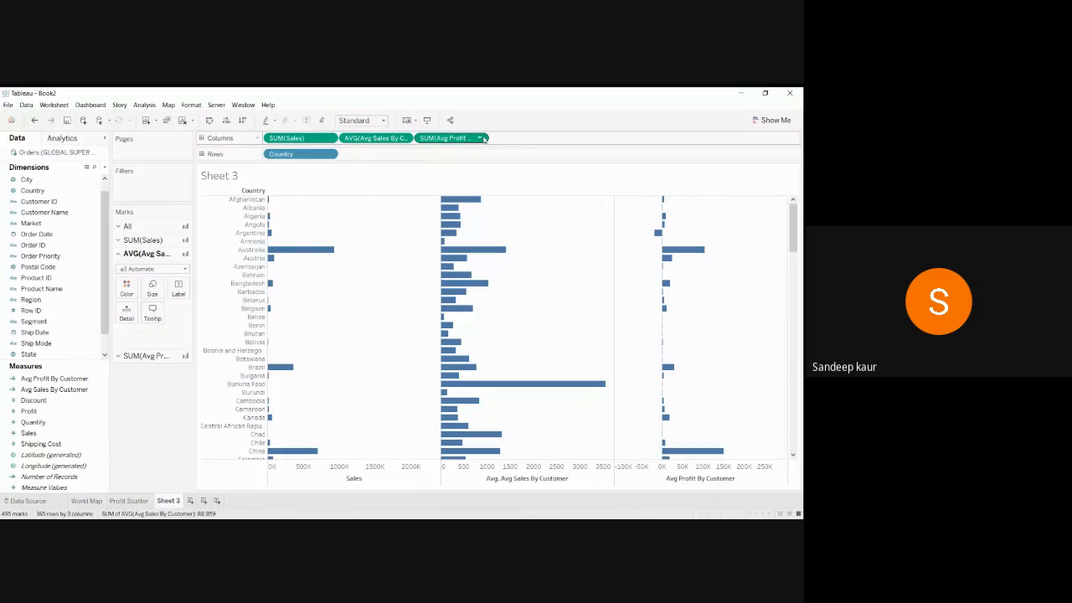
click(480, 137)
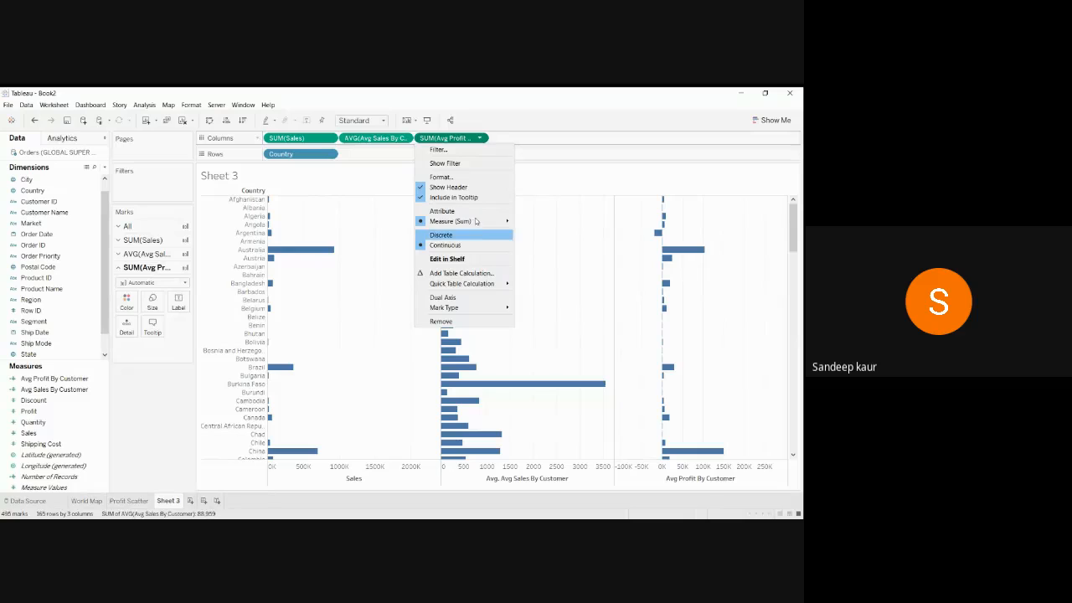
mouse_move(484, 223)
click(536, 232)
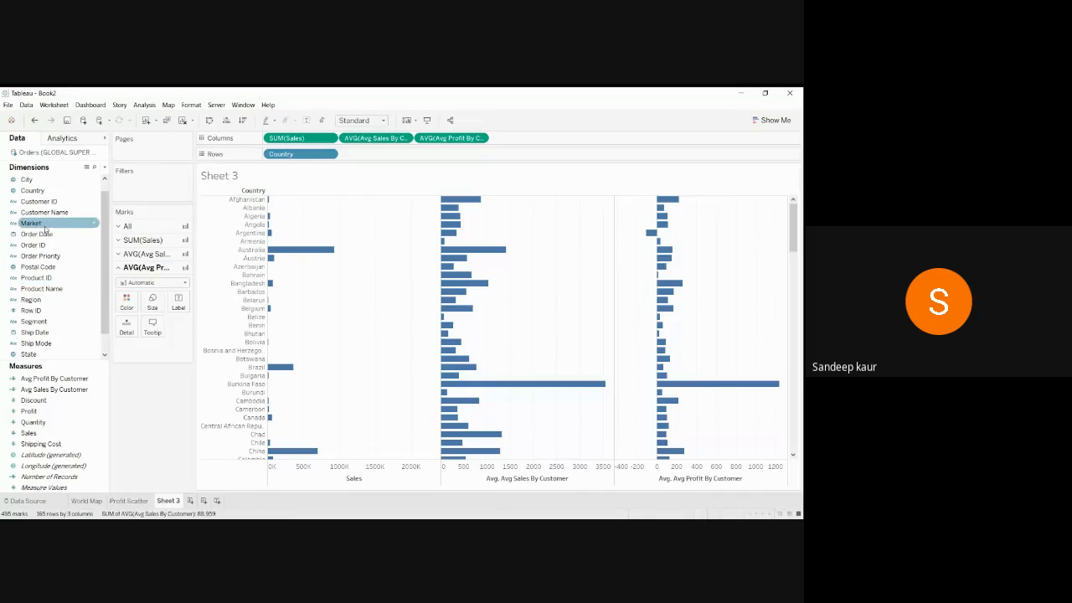
Filter the country bars by Market, keeping only LATAM
drag(43, 226, 144, 189)
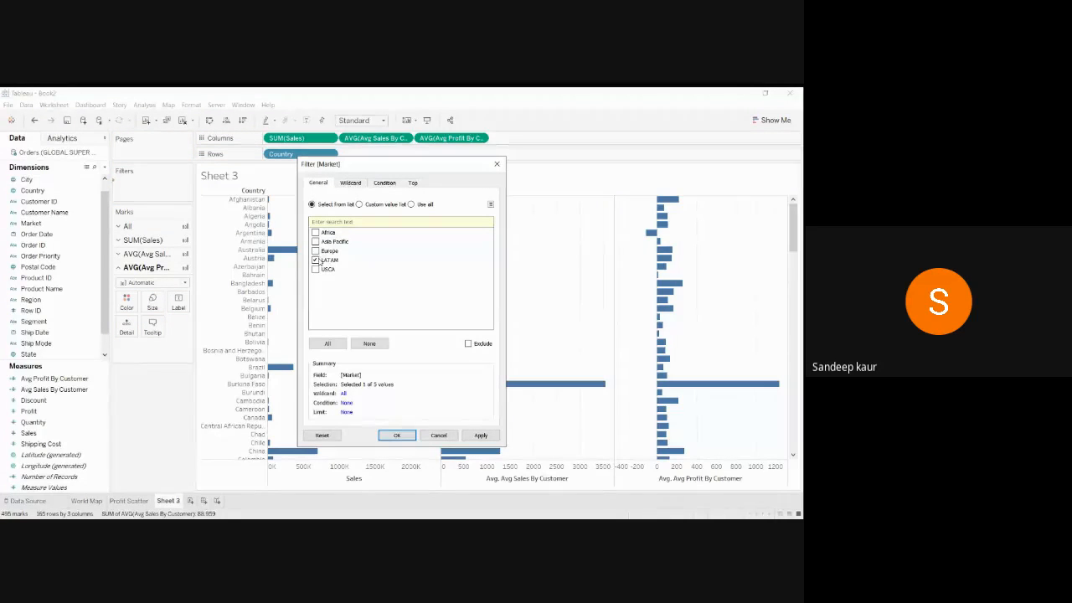
click(481, 436)
click(398, 436)
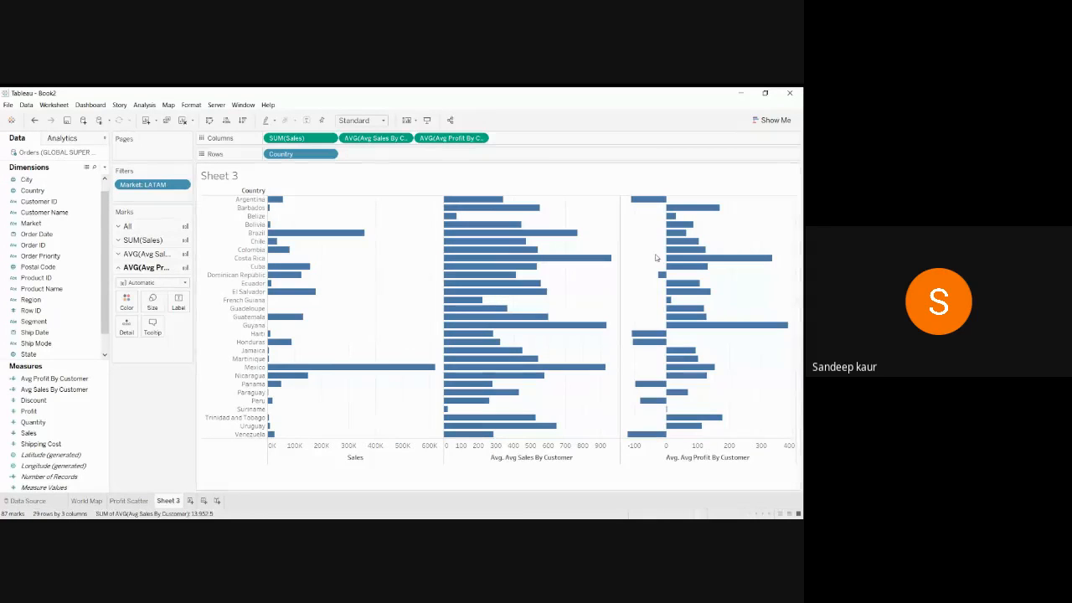
Inspect the average sales and average profit per customer bars of individual LATAM countries
mouse_move(519, 288)
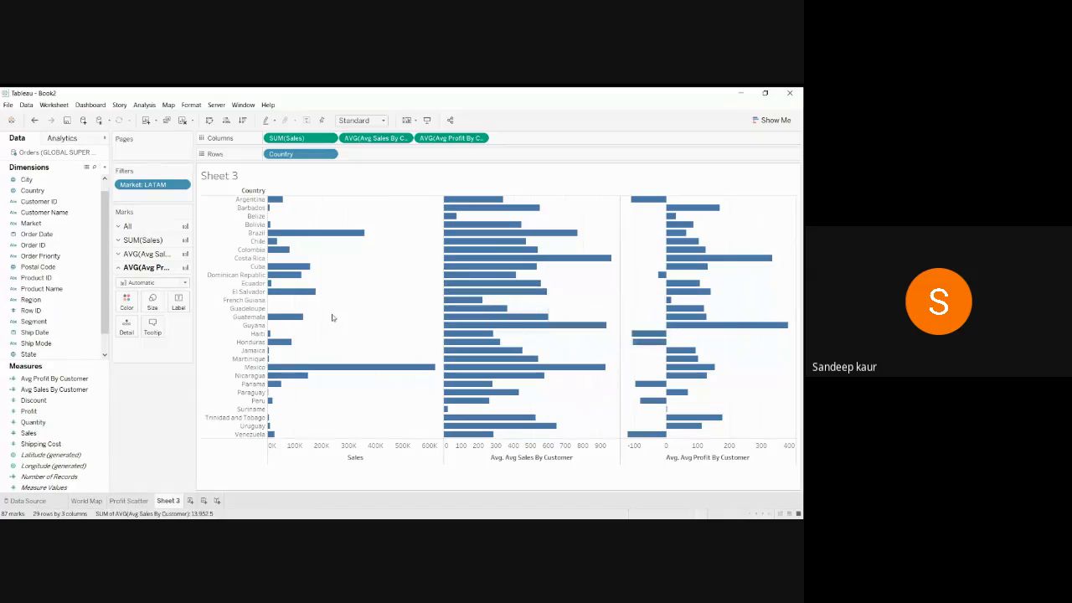
mouse_move(692, 433)
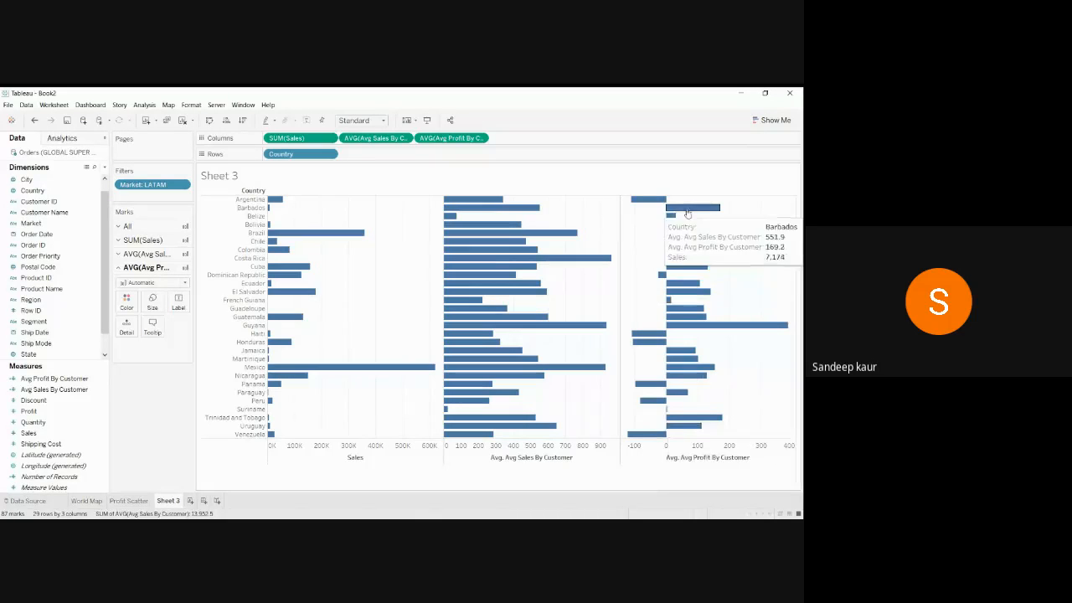
mouse_move(645, 343)
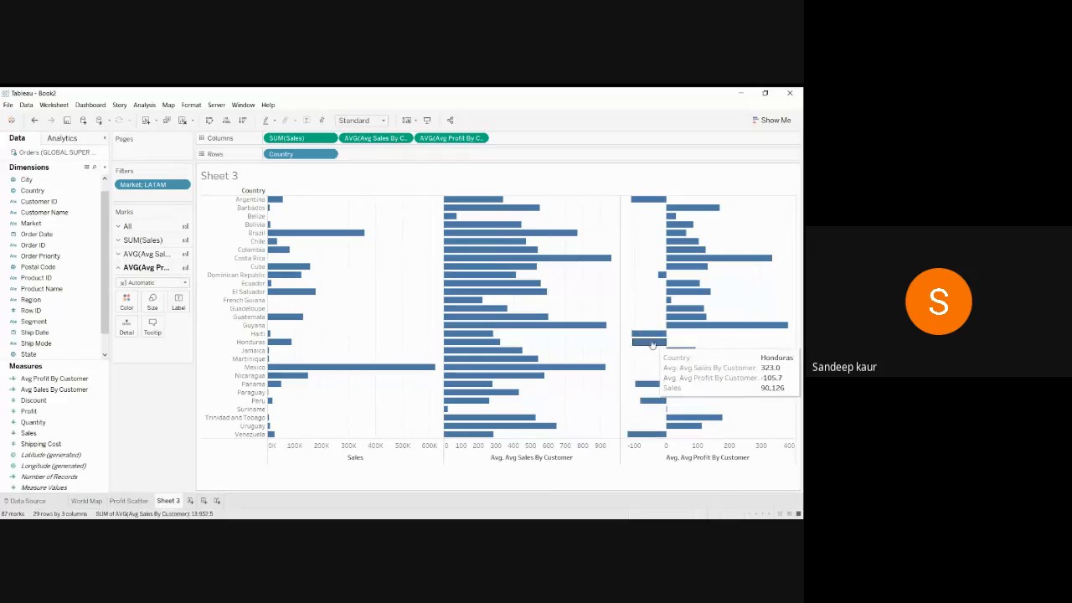
mouse_move(640, 386)
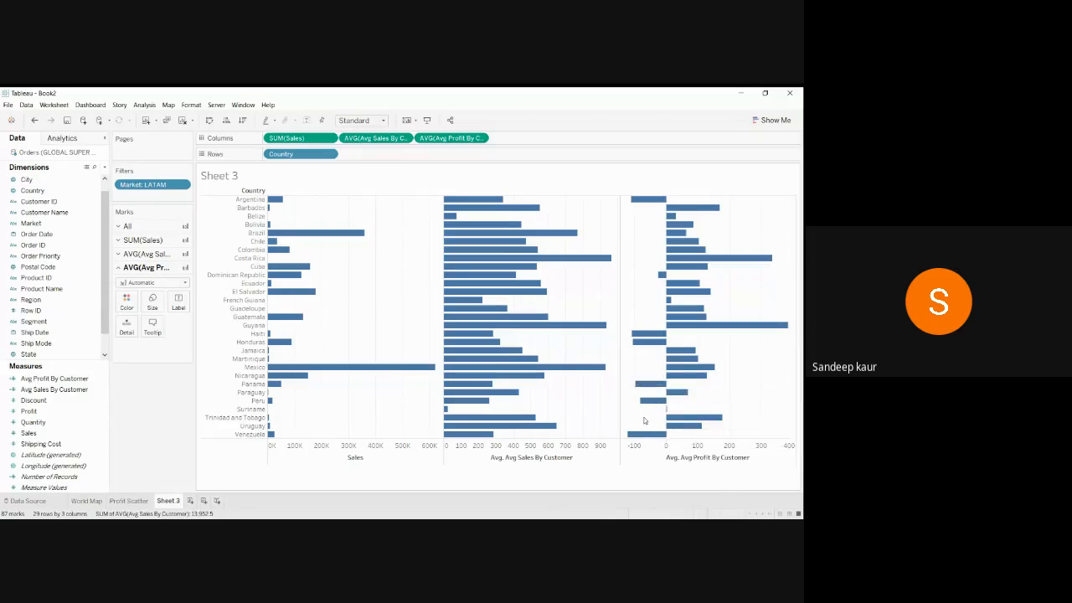
mouse_move(645, 440)
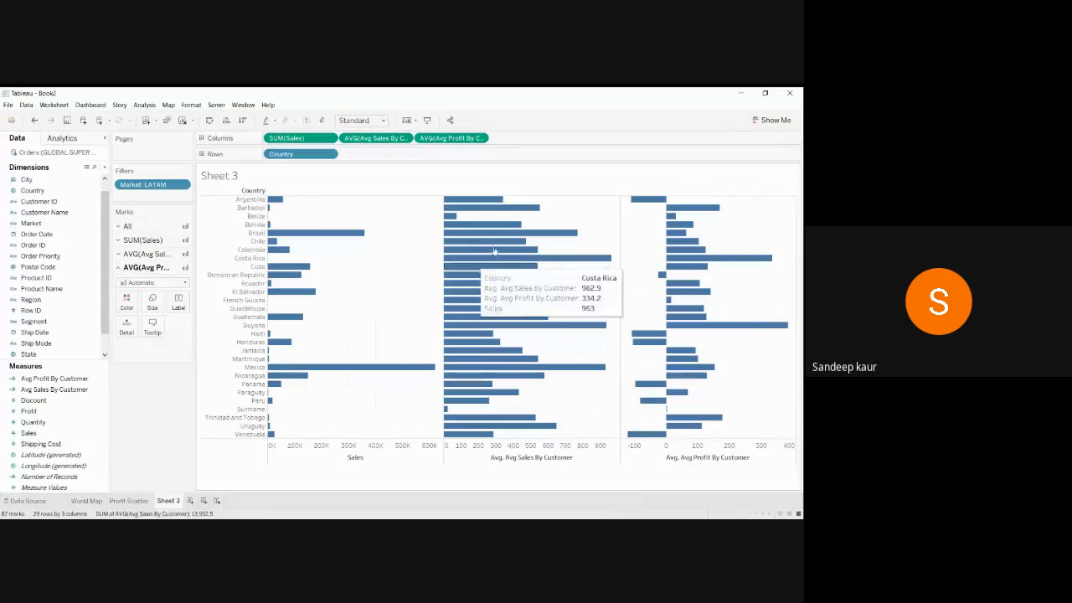
mouse_move(512, 246)
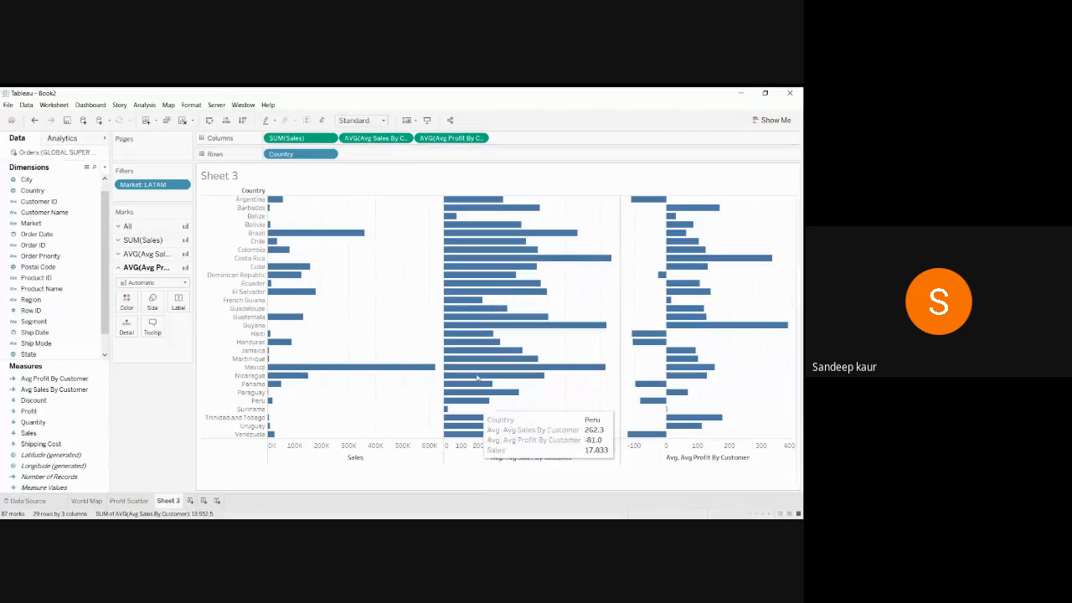
mouse_move(470, 227)
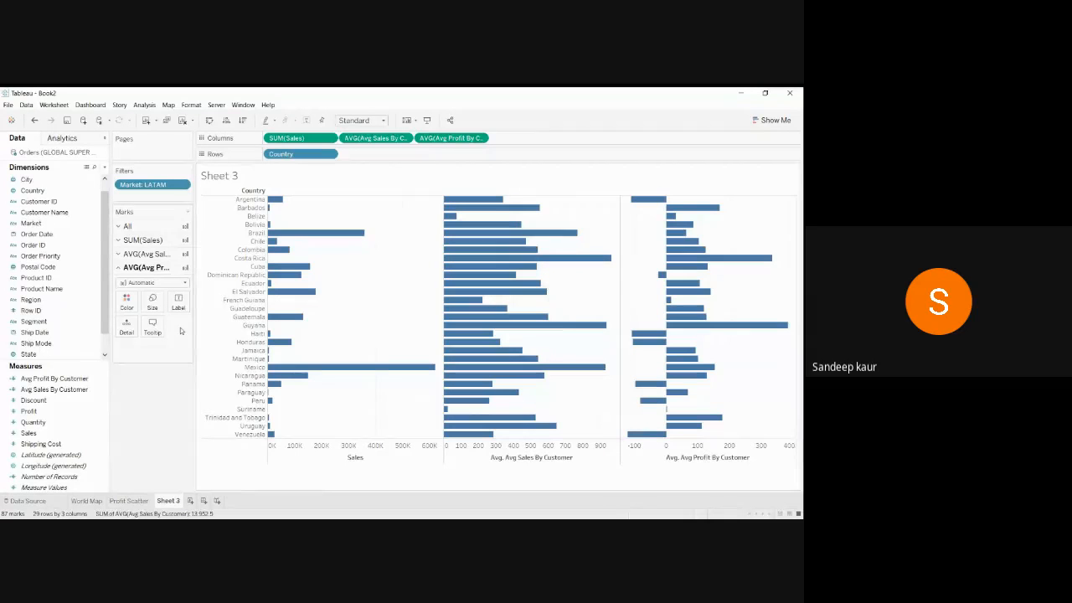
Color the Avg Sales By Customer bars by the Avg Profit By Customer measure
click(148, 254)
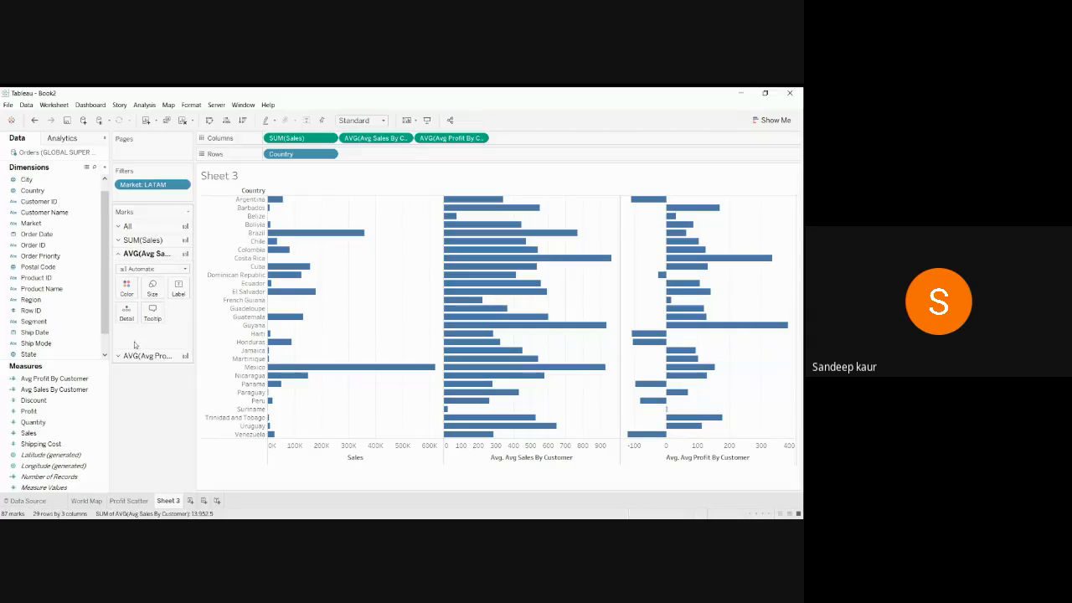
click(92, 422)
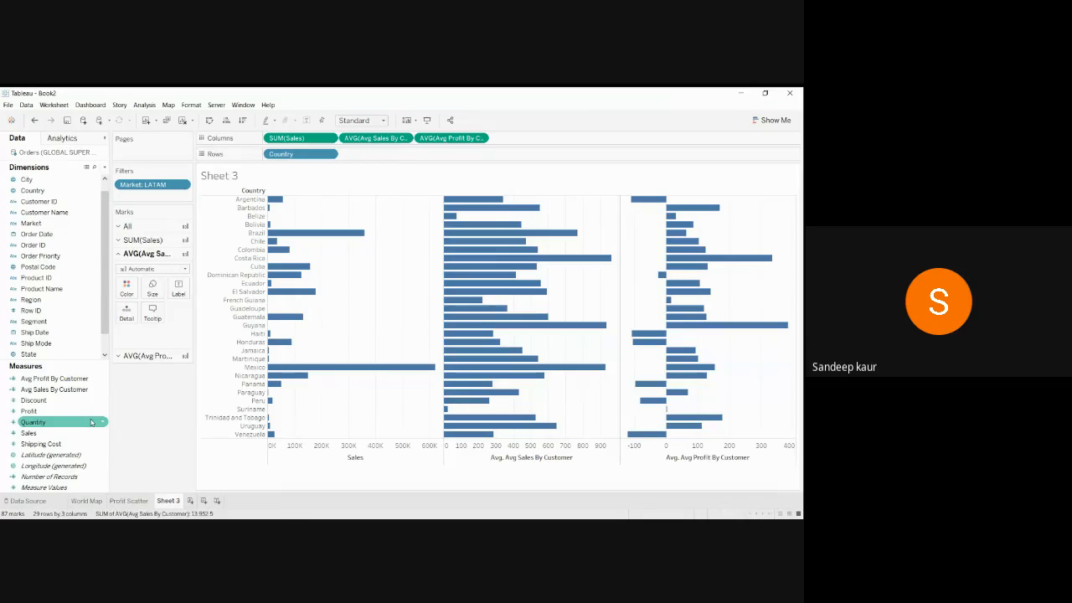
click(66, 379)
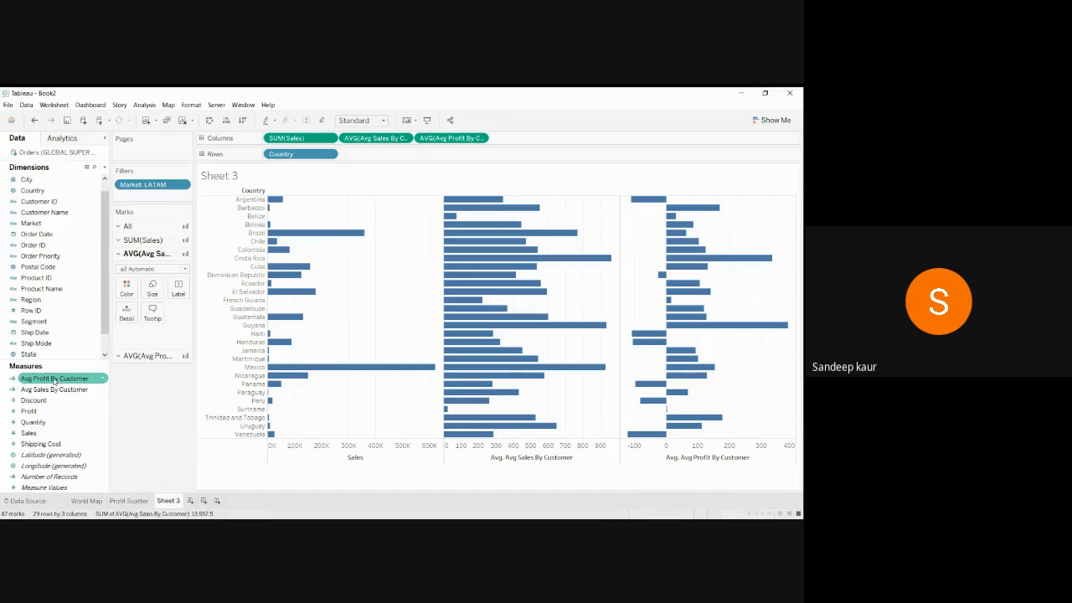
drag(54, 382, 128, 288)
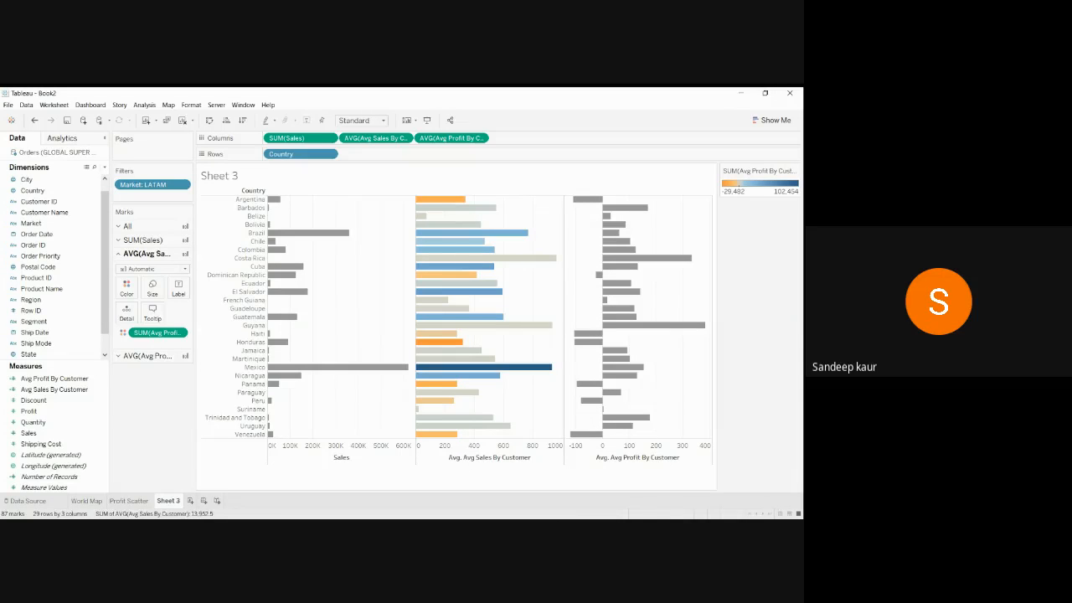
Rename Sheet 3 as Sales_Profit
key(alt+Tab)
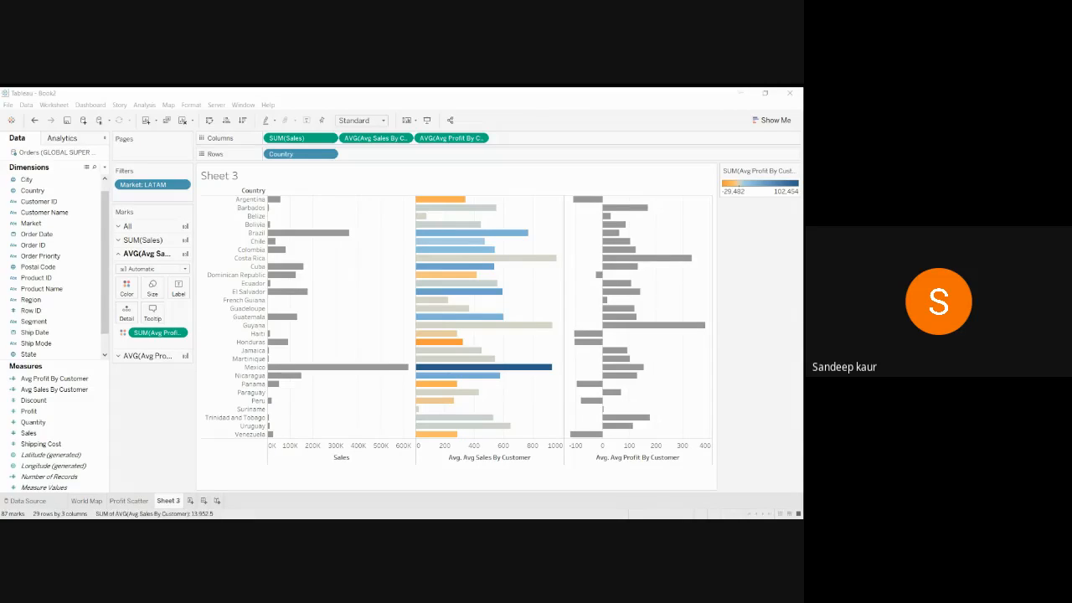
click(330, 489)
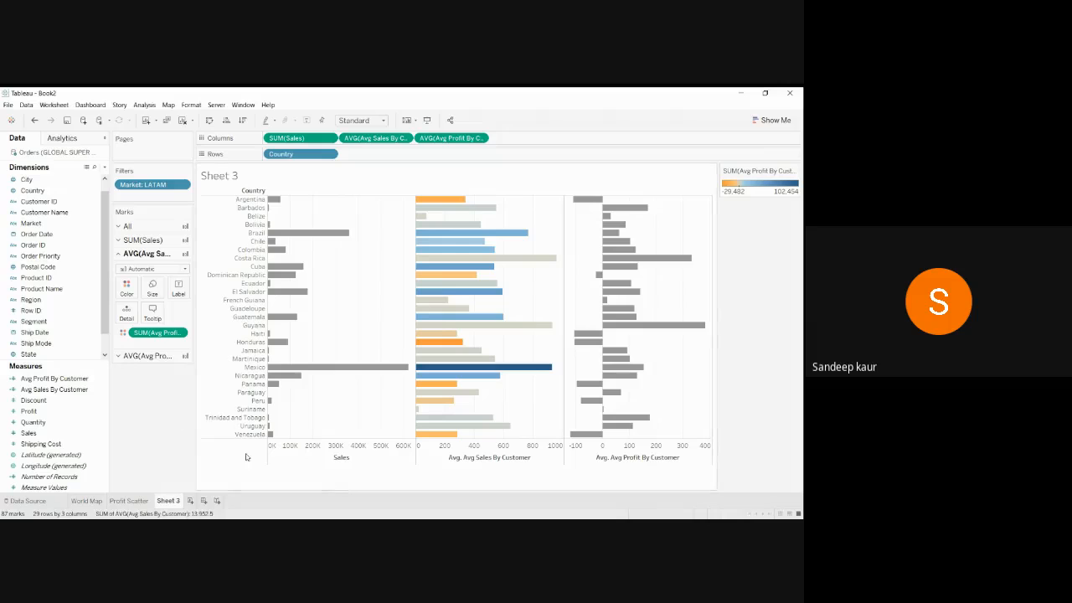
right_click(176, 503)
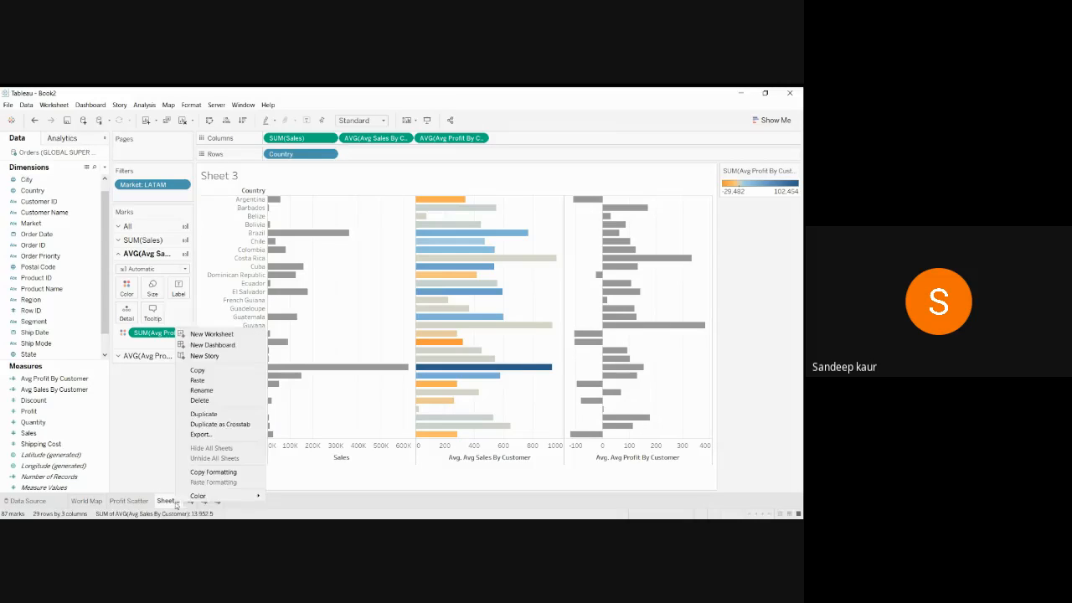
click(201, 390)
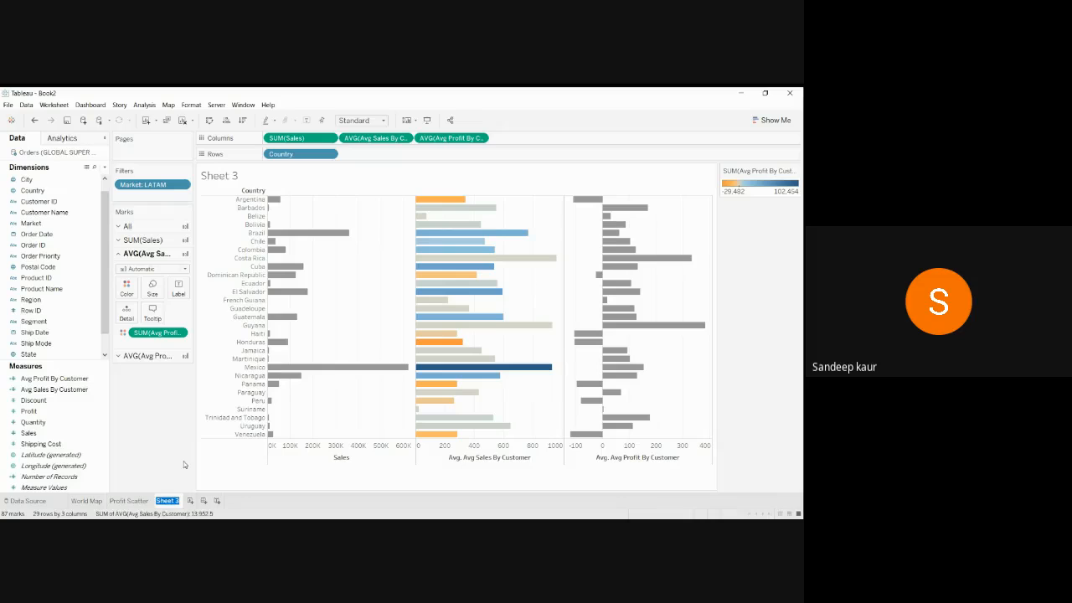
text(Sales_Profit)
key(Return)
Create a new worksheet and place Order Date on Columns as a continuous month
click(204, 501)
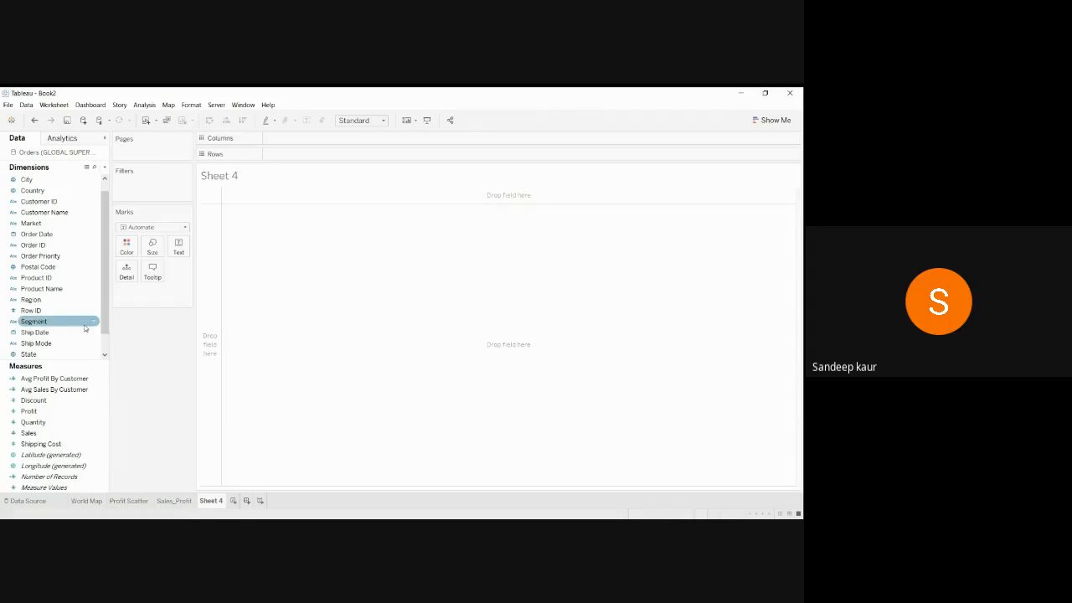
drag(103, 307, 112, 259)
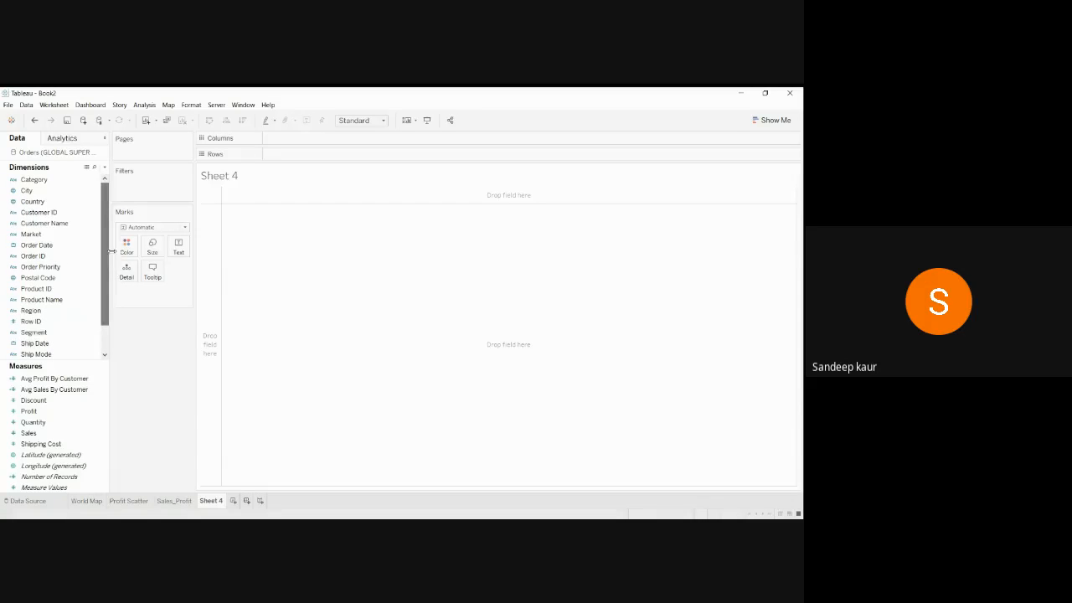
click(59, 246)
drag(60, 246, 338, 139)
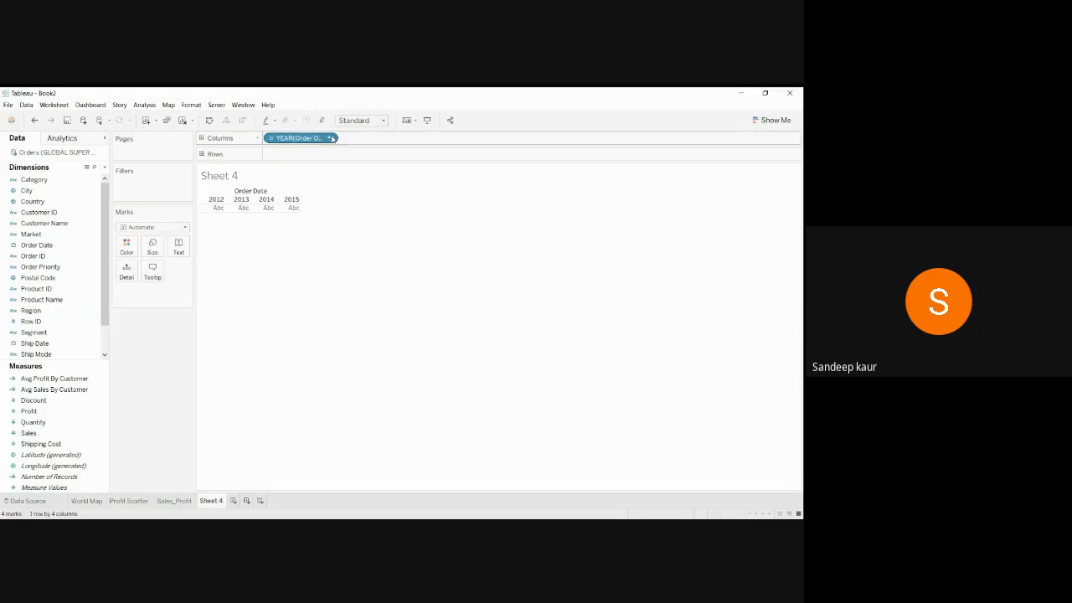
click(330, 137)
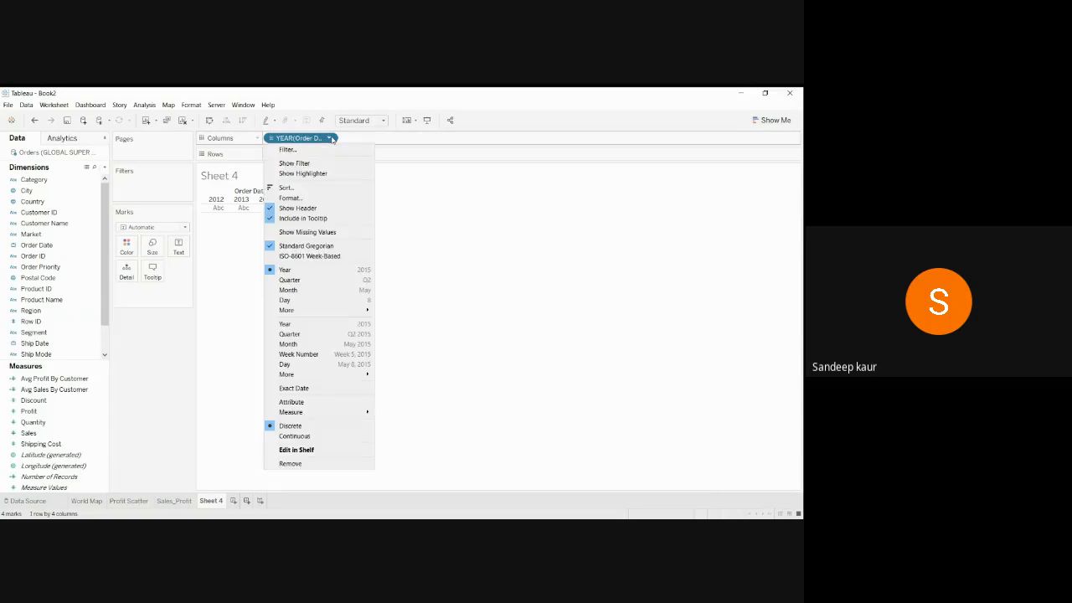
click(331, 344)
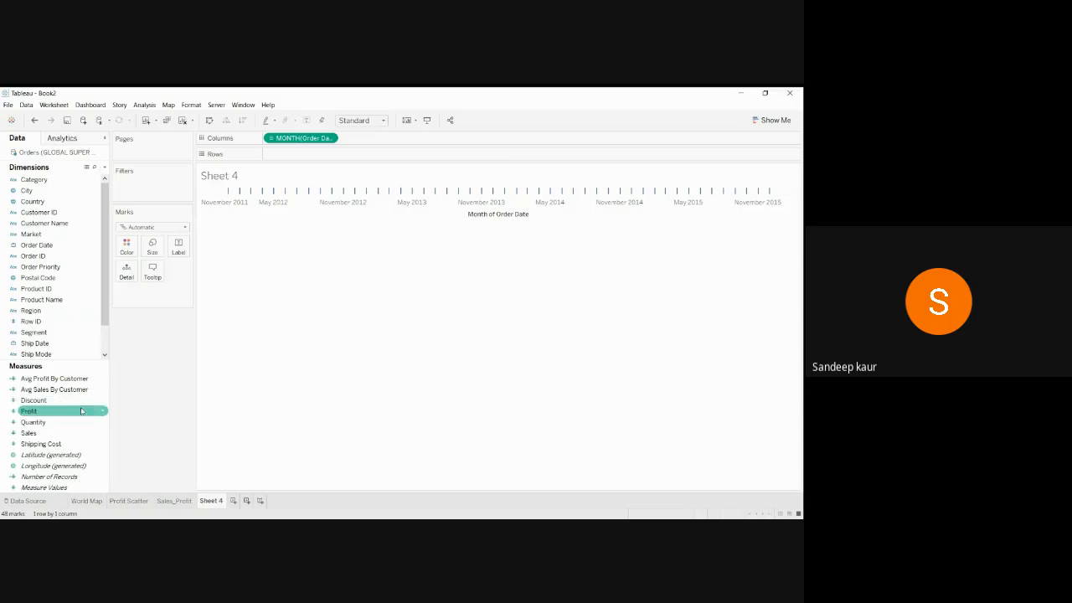
Add SUM(Sales) to Rows and hide the headers of both the Order Date and Sales axes
drag(79, 436, 326, 158)
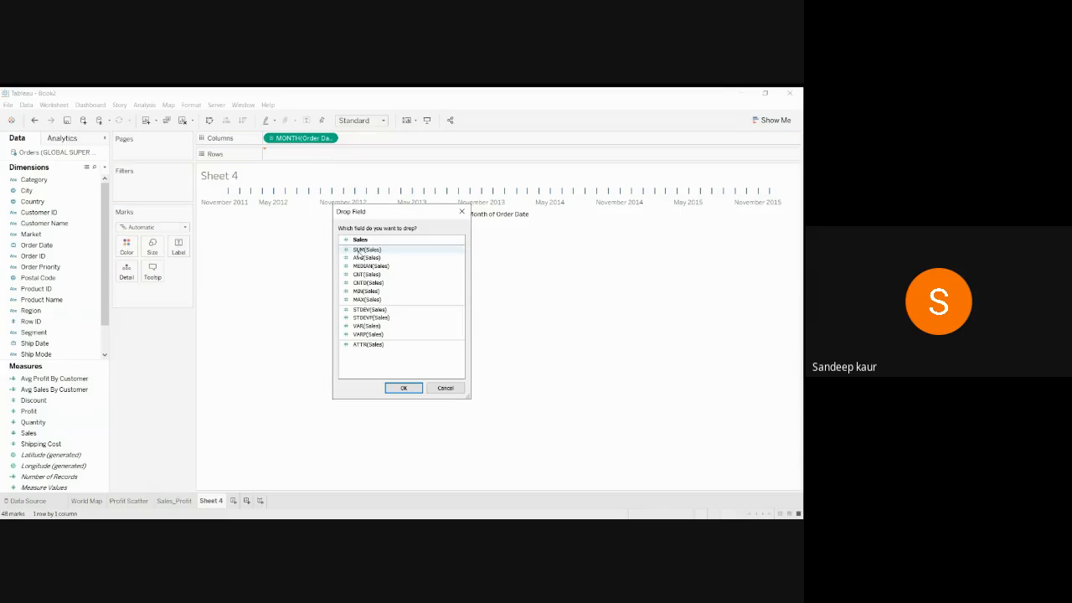
click(401, 388)
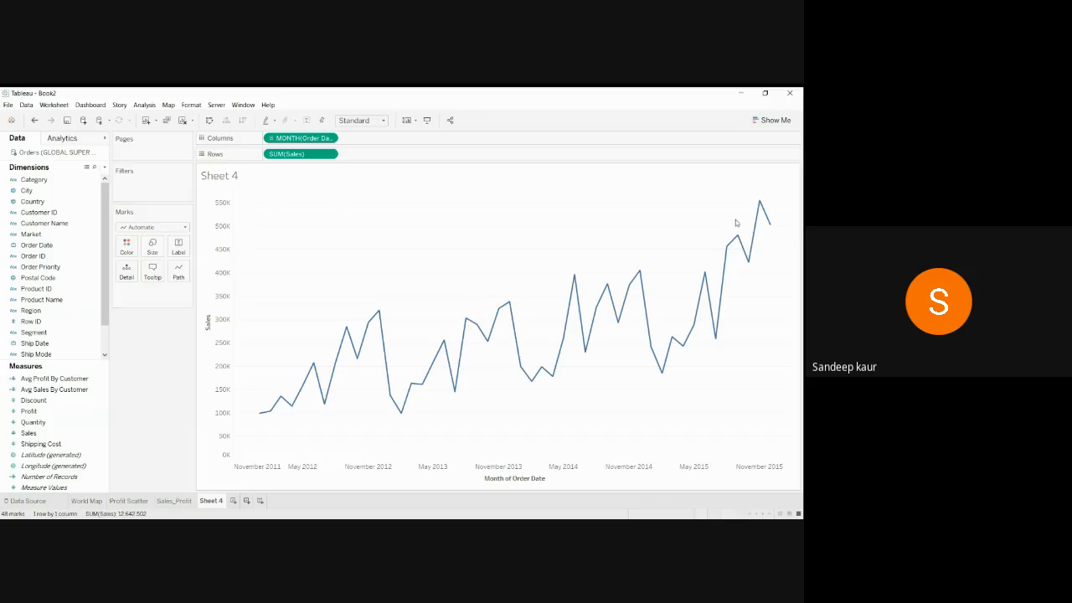
click(376, 470)
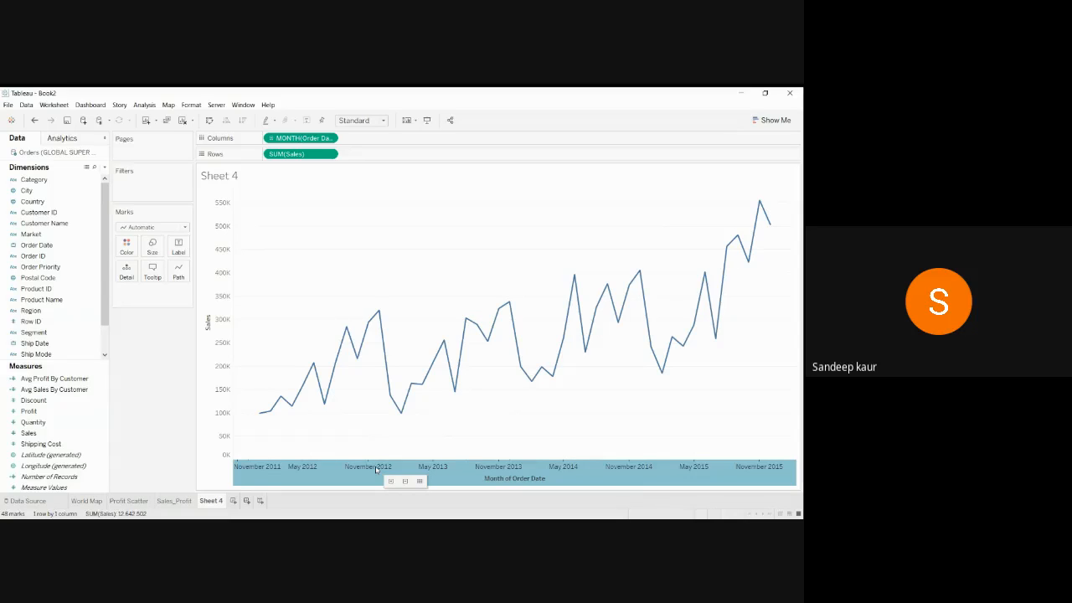
right_click(376, 470)
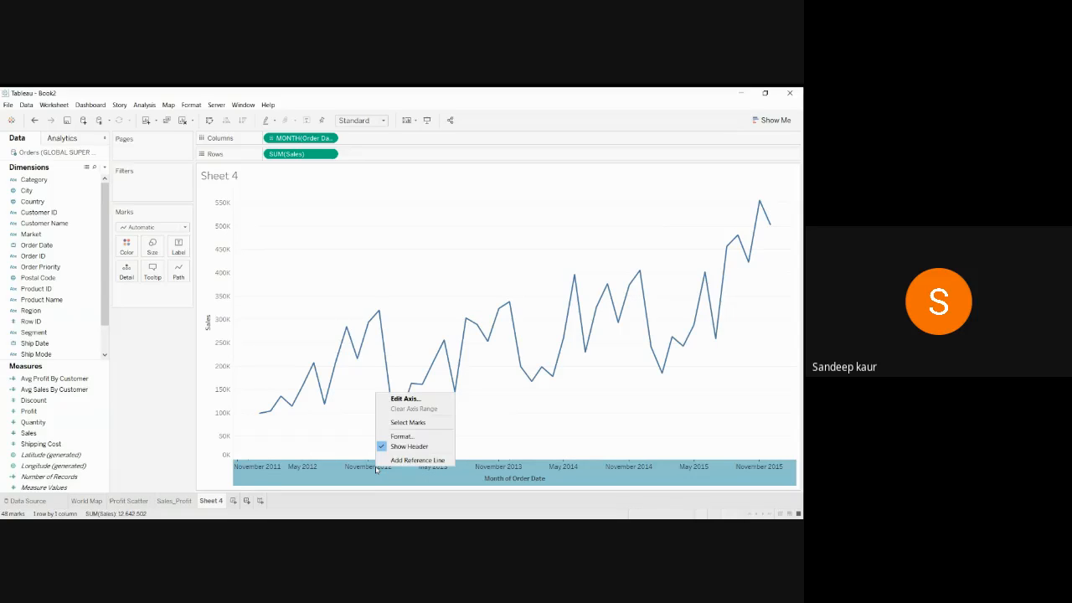
click(447, 445)
right_click(227, 263)
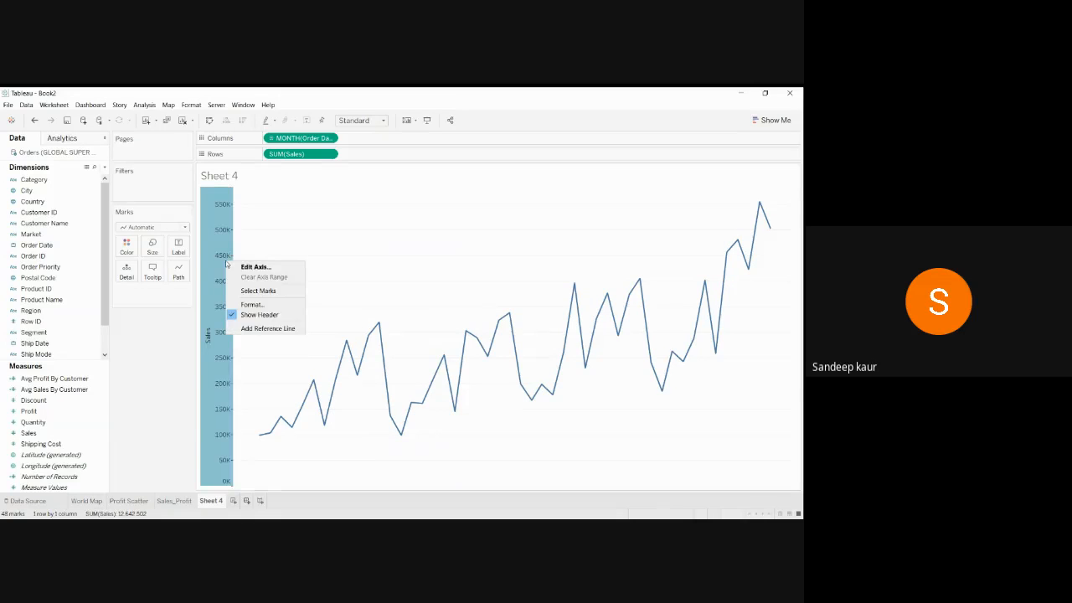
click(281, 314)
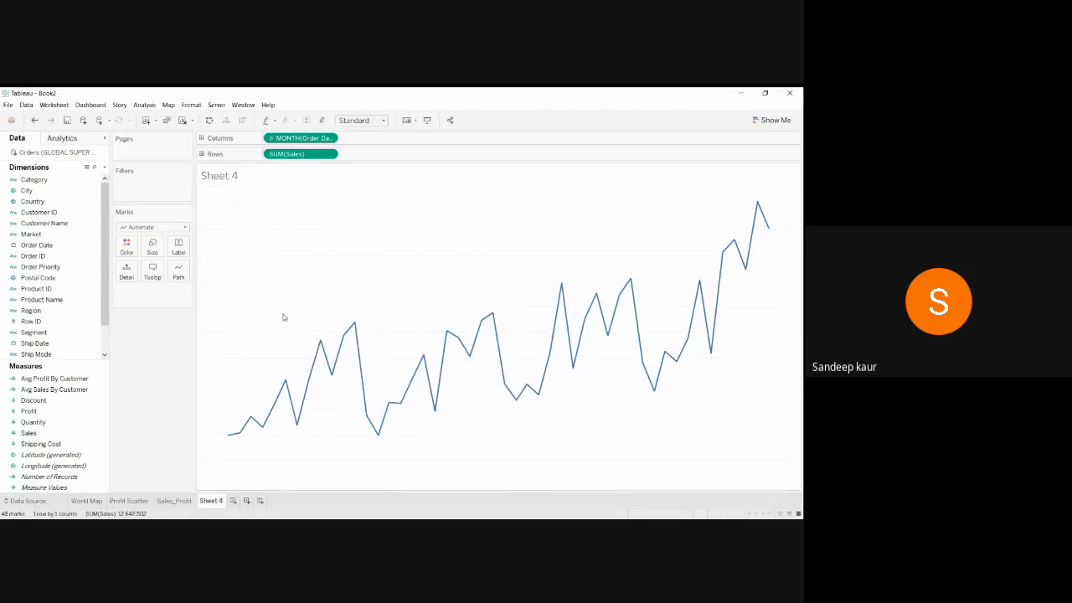
Color the monthly sales line black and keep its markers on the automatic setting
click(134, 247)
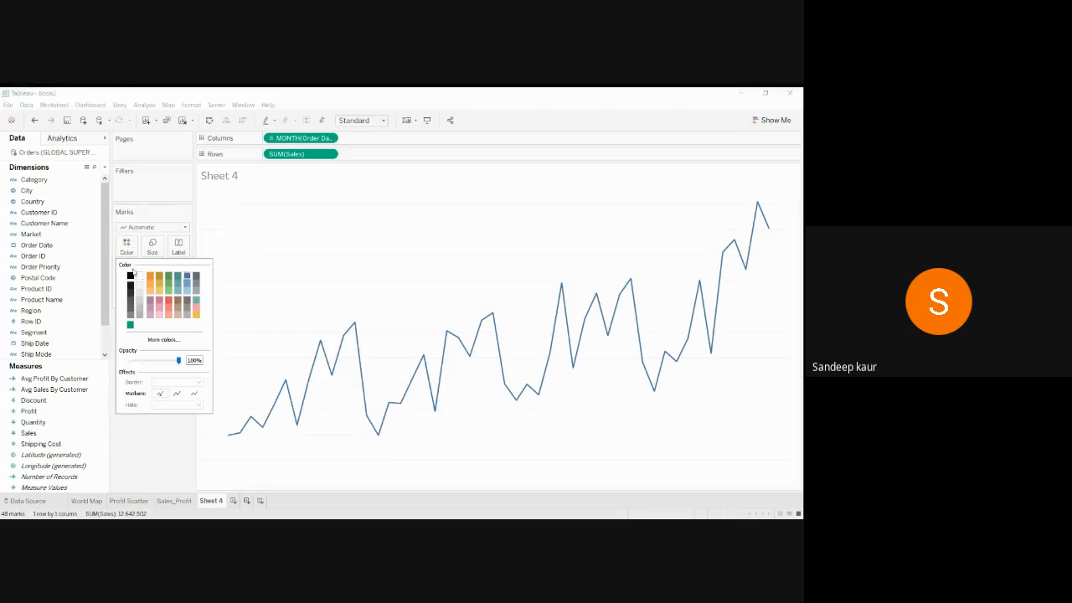
click(131, 276)
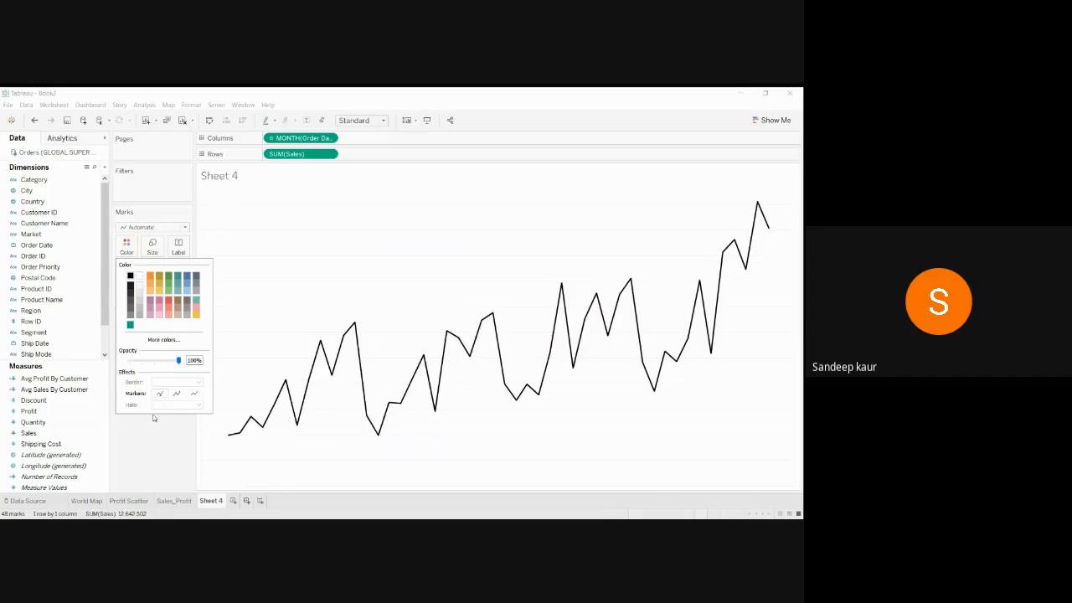
click(176, 394)
click(158, 394)
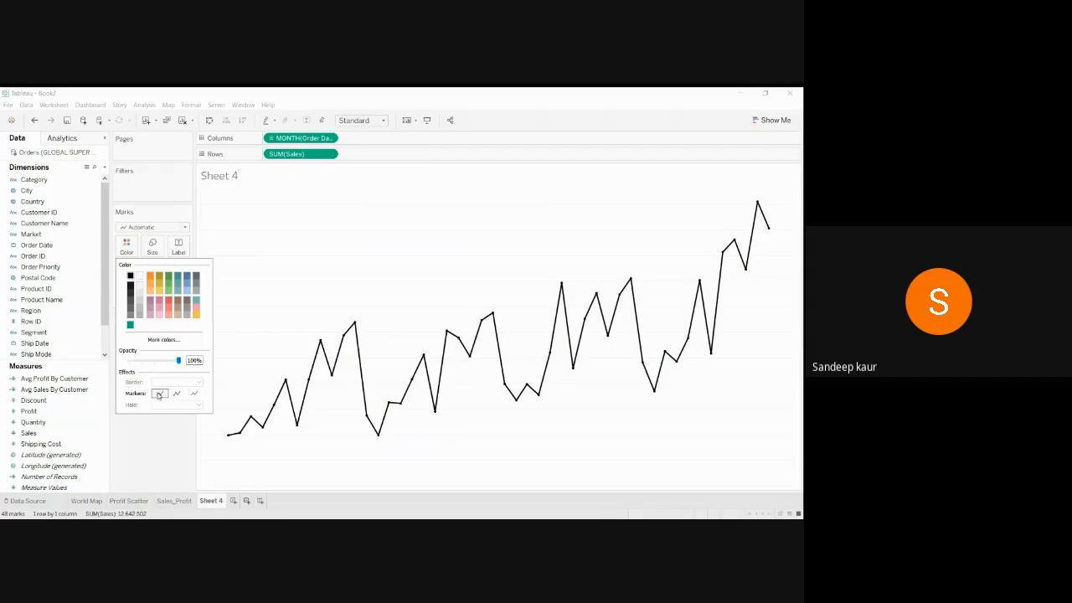
click(151, 460)
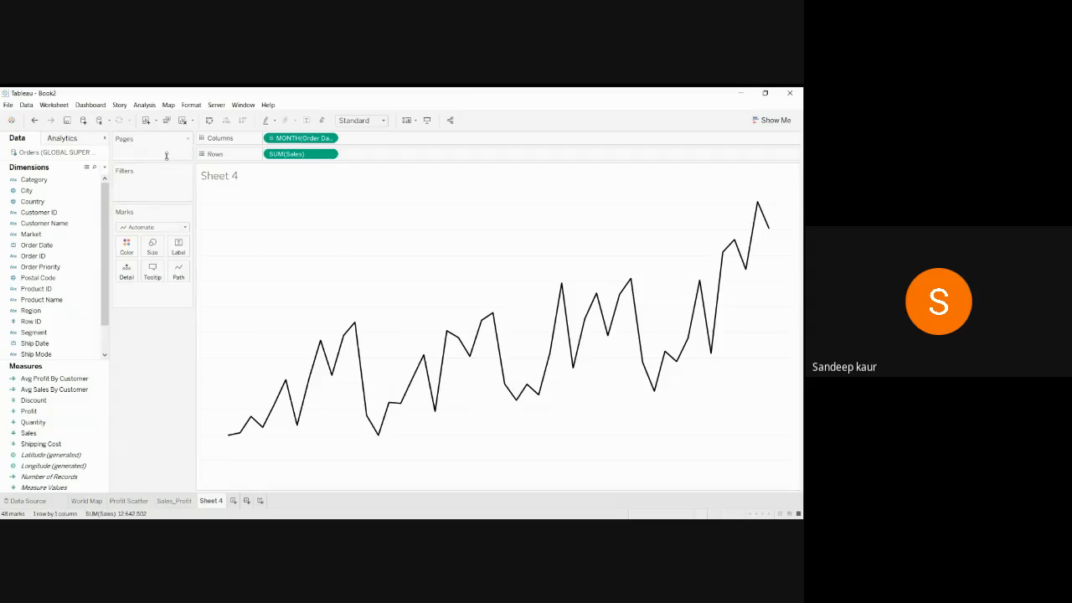
Set the monthly sales line sheet's grid lines to None
click(192, 106)
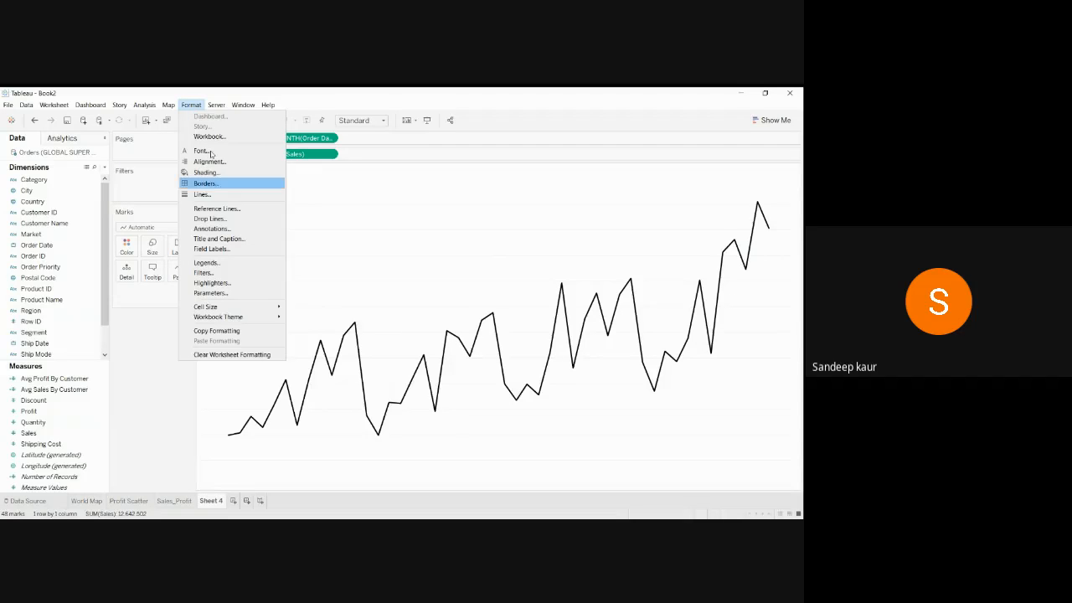
click(212, 196)
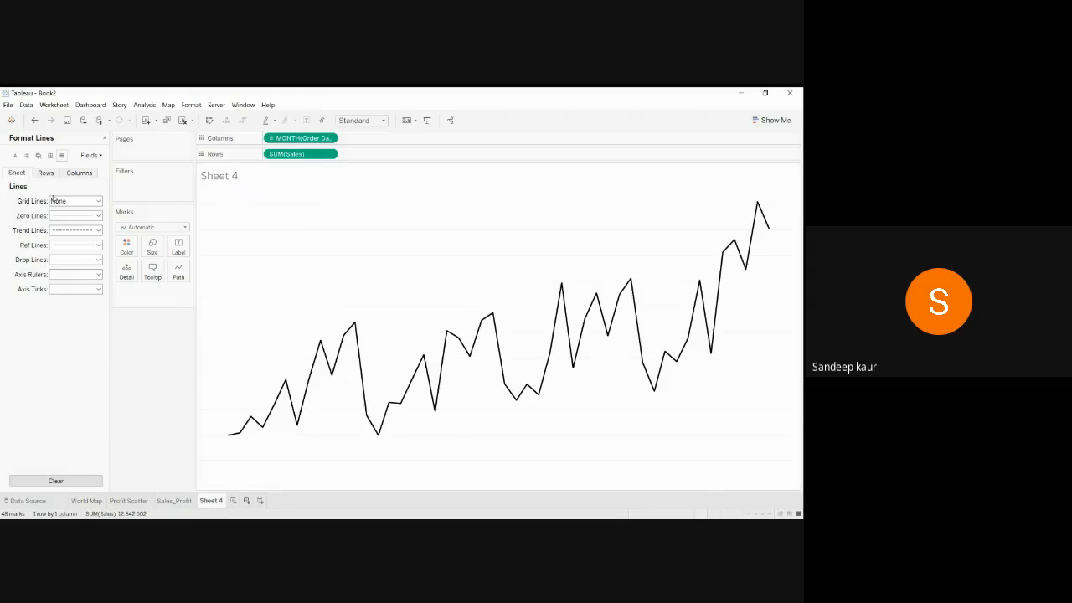
click(63, 202)
click(63, 214)
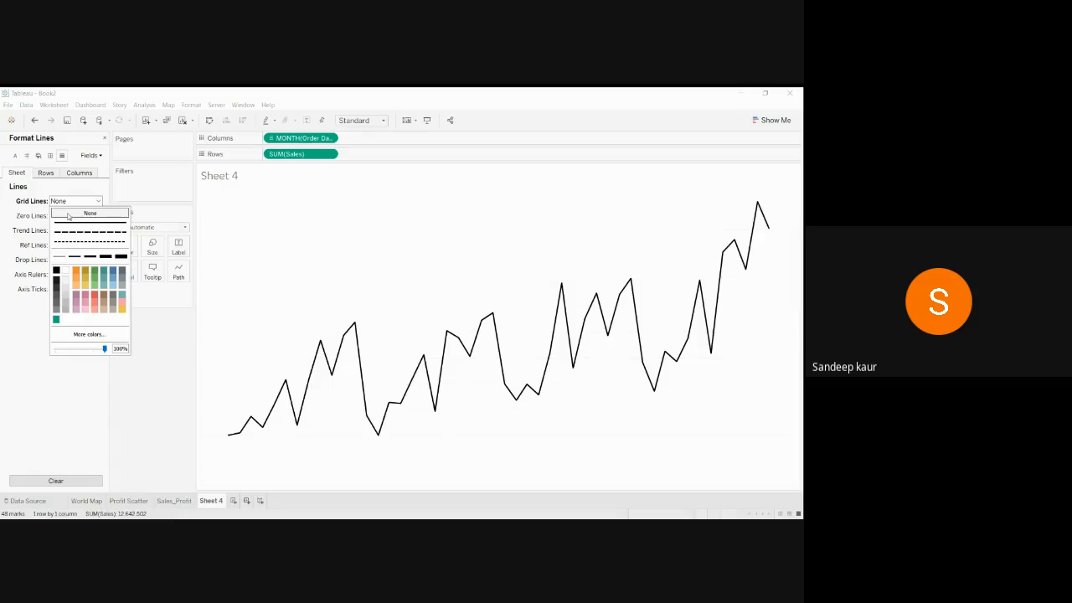
click(160, 354)
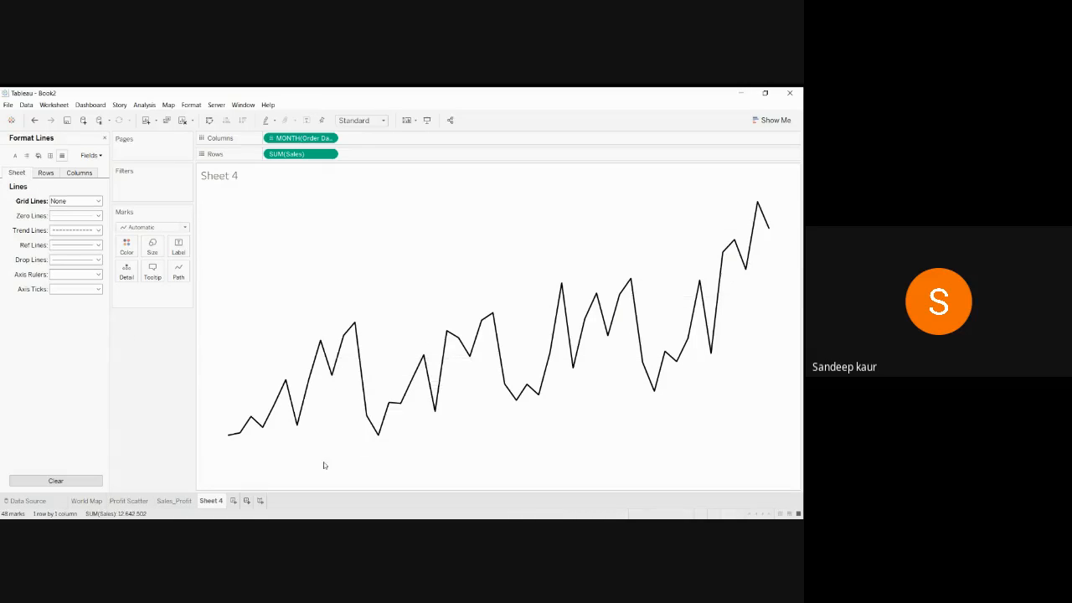
Rename Sheet 4 as Sales_Sparkline
right_click(212, 503)
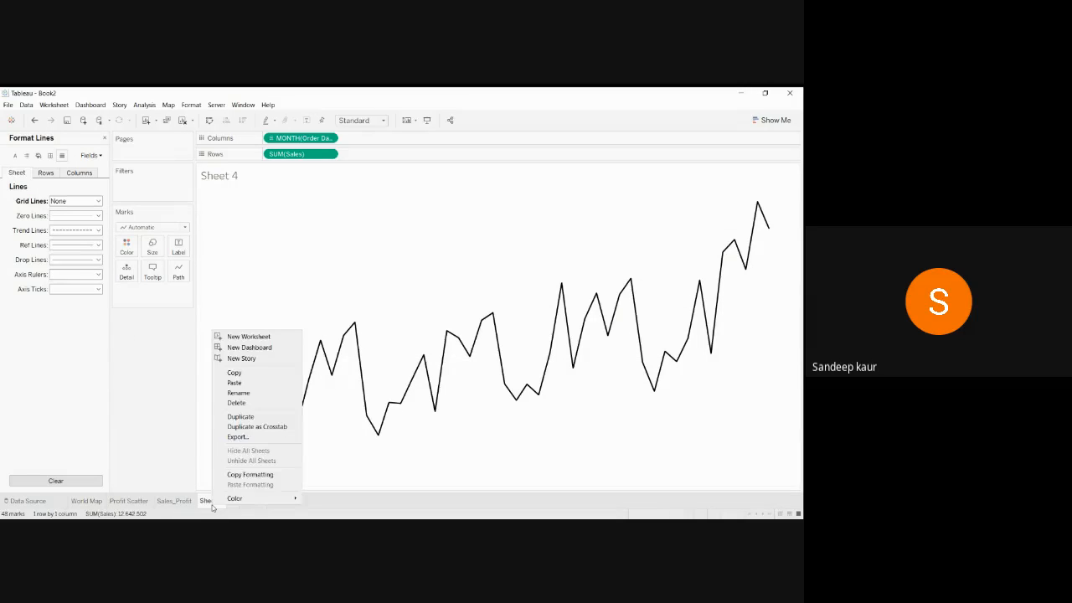
click(258, 399)
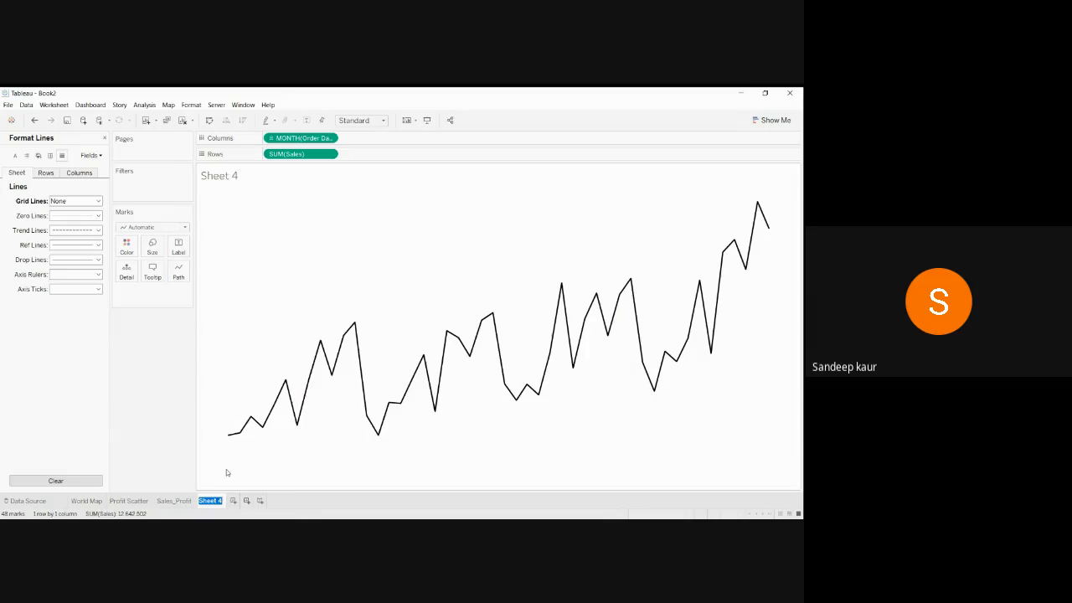
text(Sales_Sparkline)
key(Return)
Create a new worksheet and name it Profit Sparkline
click(259, 501)
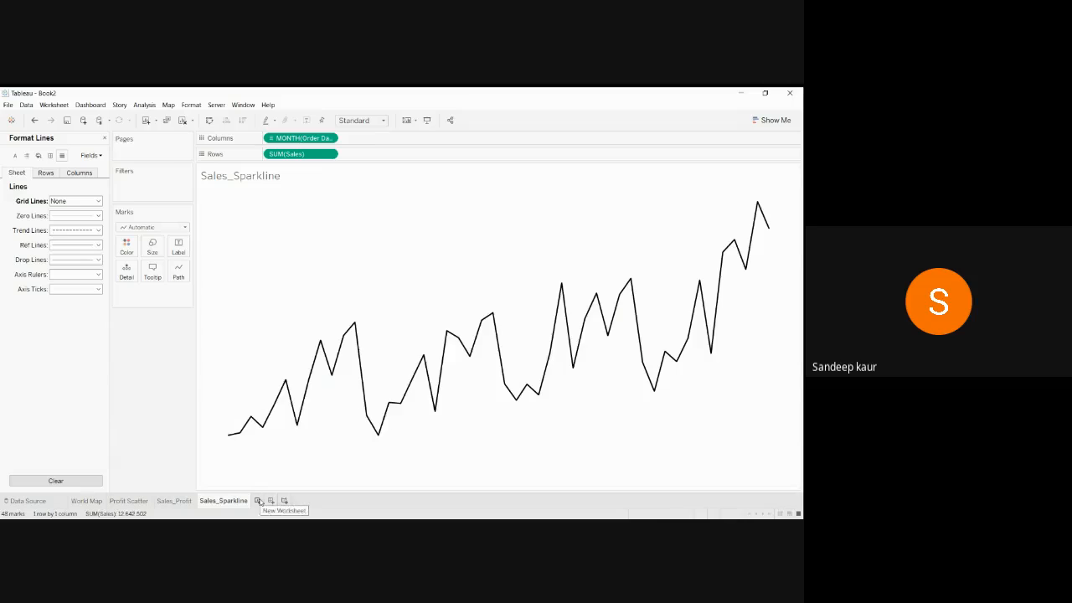
right_click(259, 502)
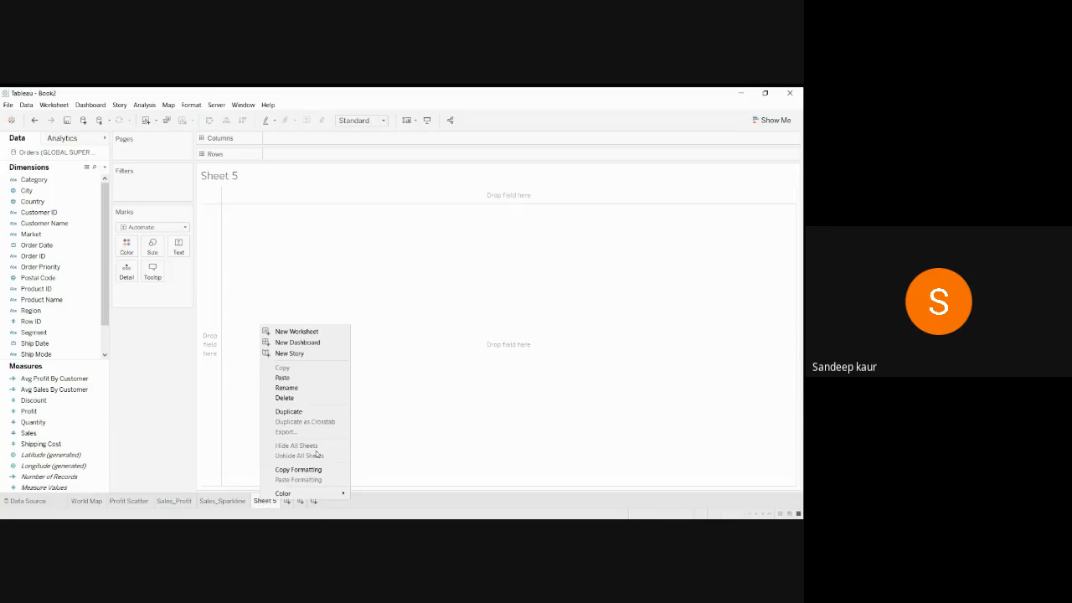
click(300, 390)
text(P)
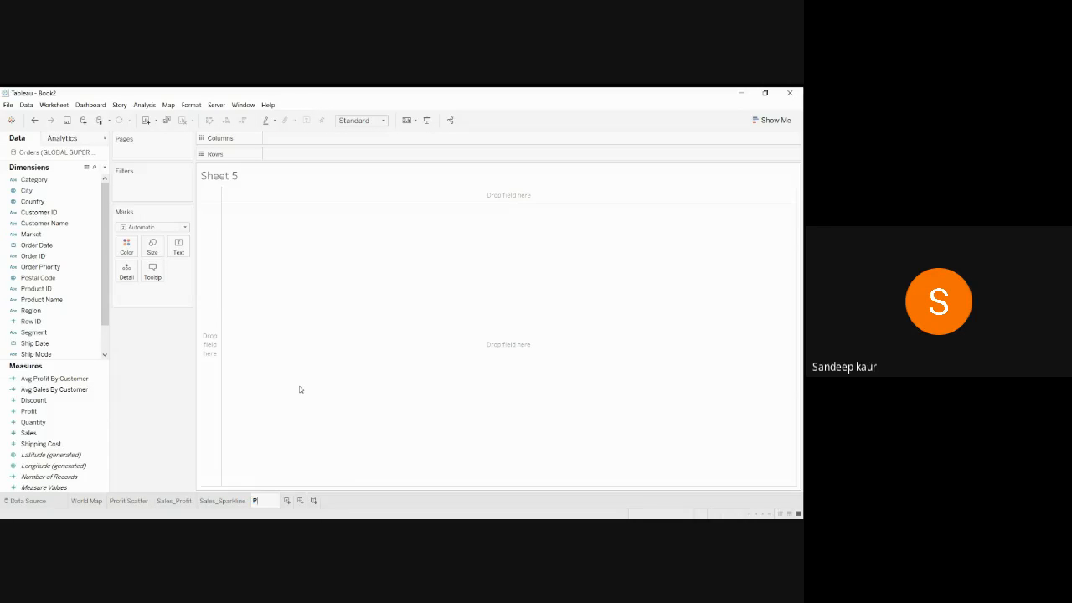
text(rofit Sparkline)
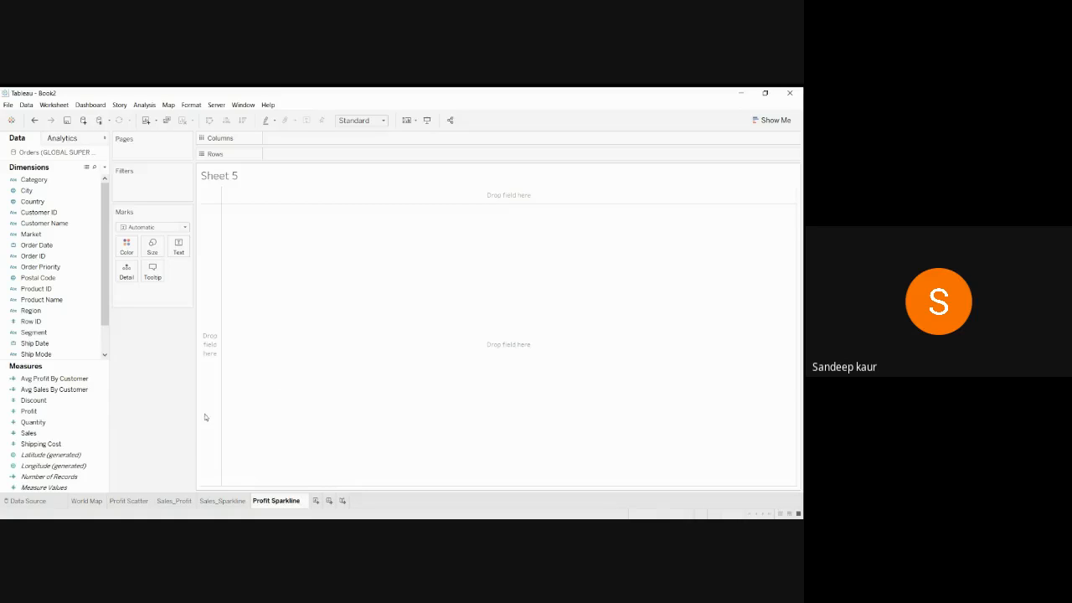
key(Return)
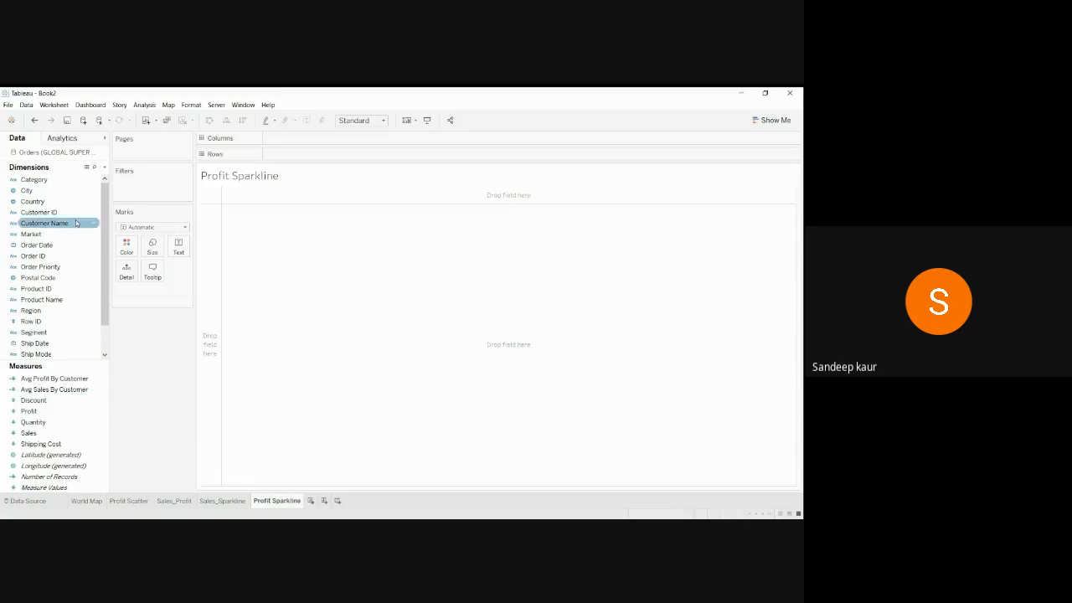
Place Order Date on Columns as a continuous month in the Profit Sparkline sheet
drag(46, 245, 315, 145)
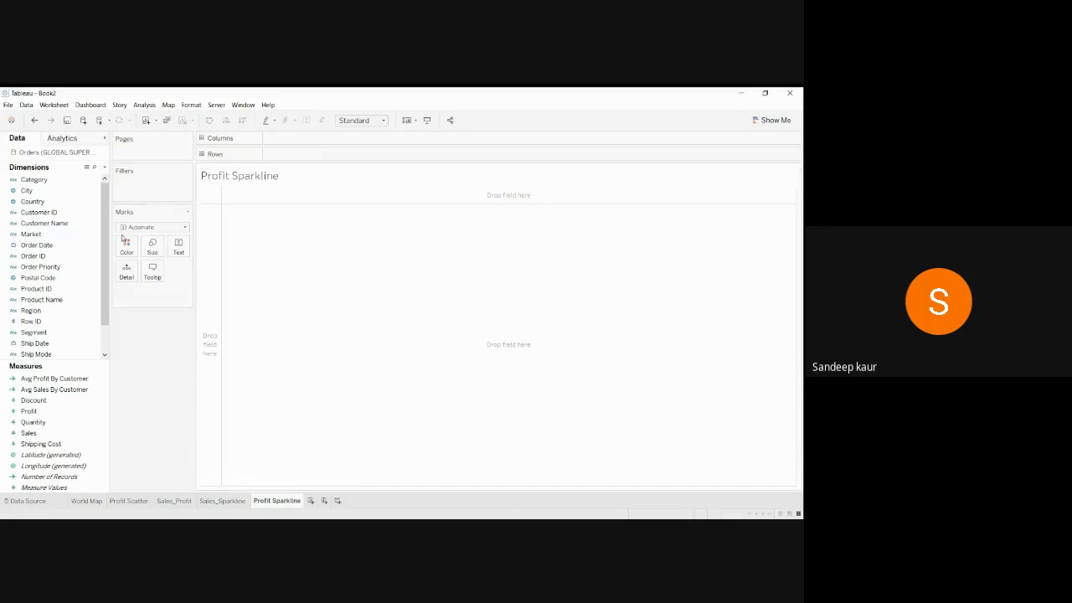
drag(88, 244, 337, 144)
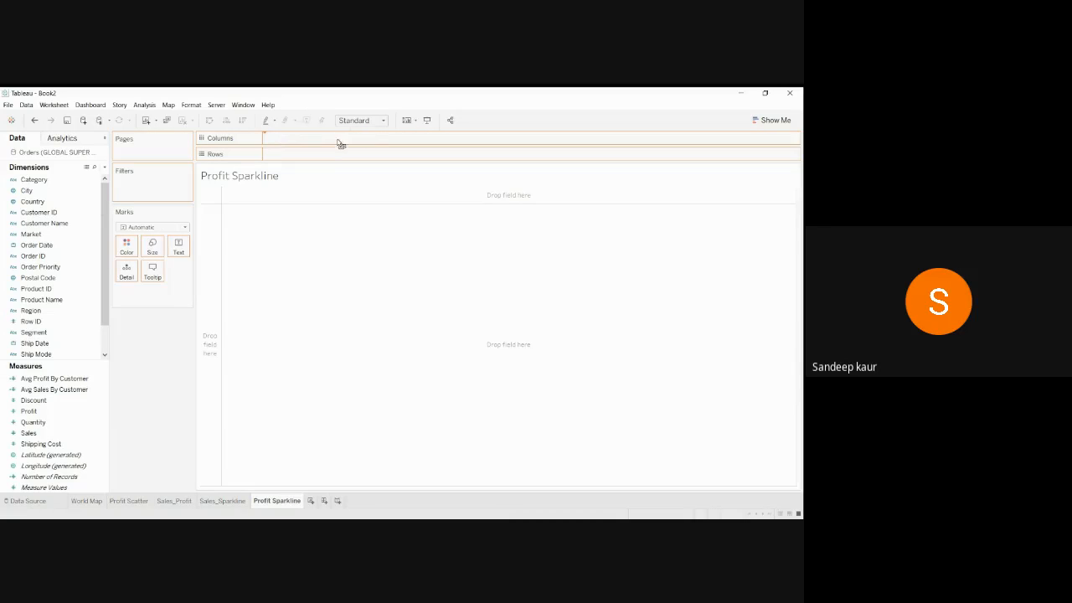
click(331, 138)
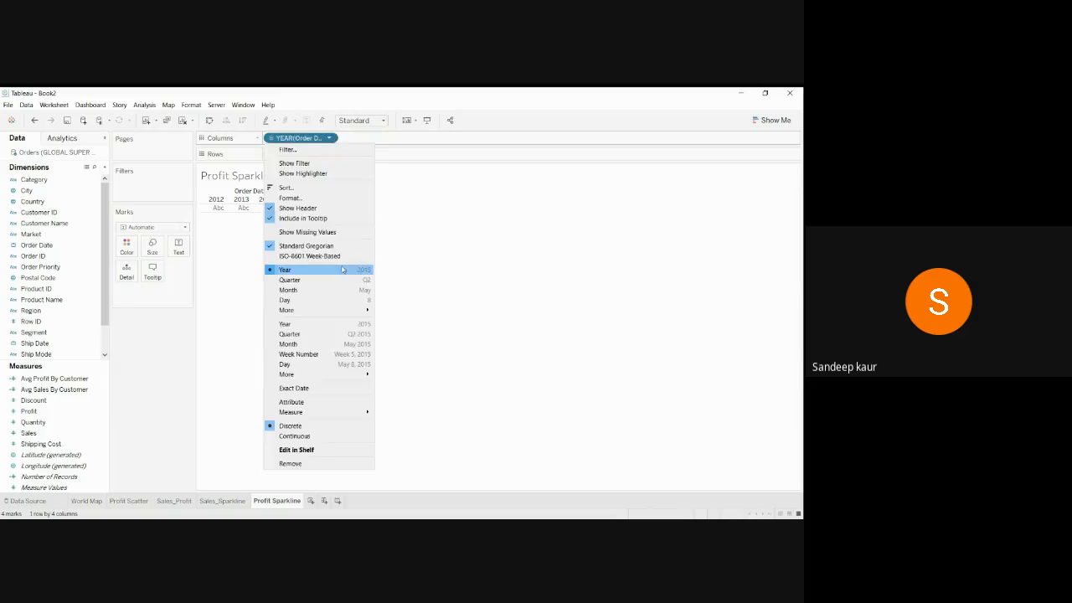
click(334, 345)
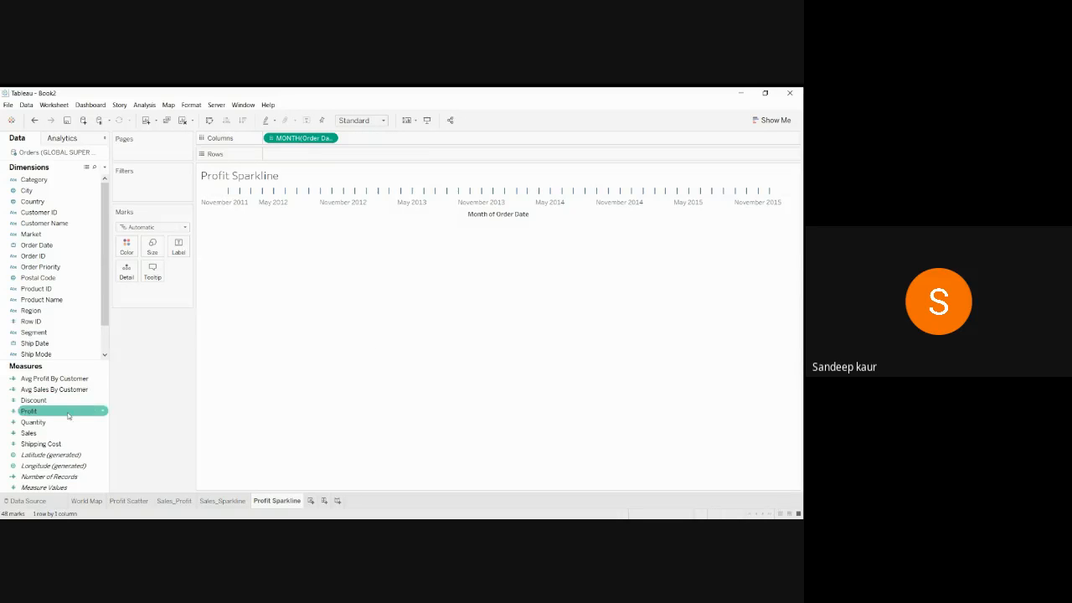
Add SUM(Profit) to Rows and color the monthly profit line black
drag(69, 414, 322, 155)
click(355, 241)
click(366, 249)
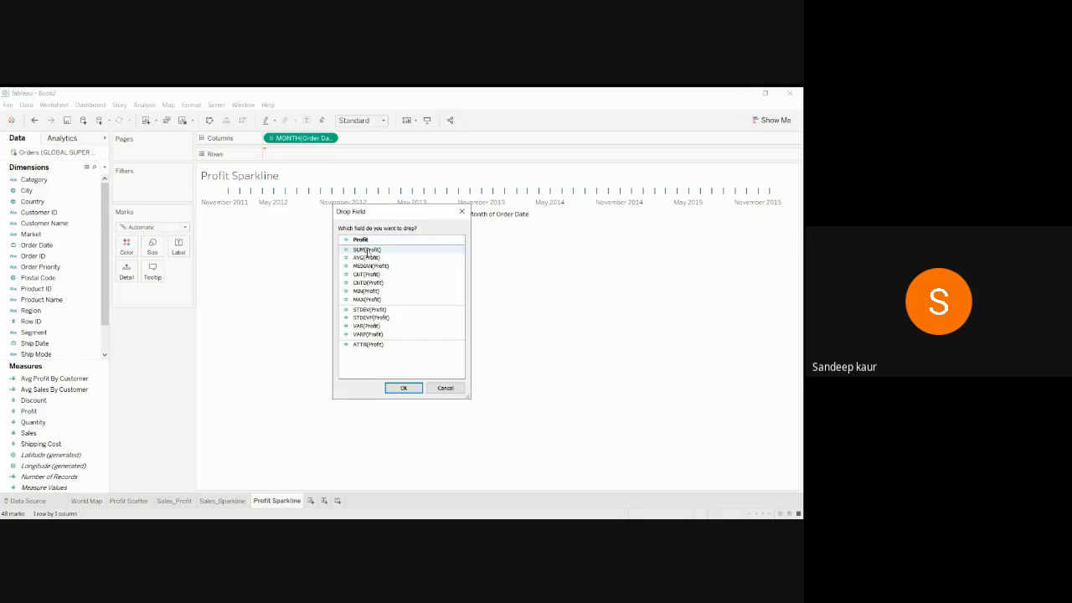
click(404, 387)
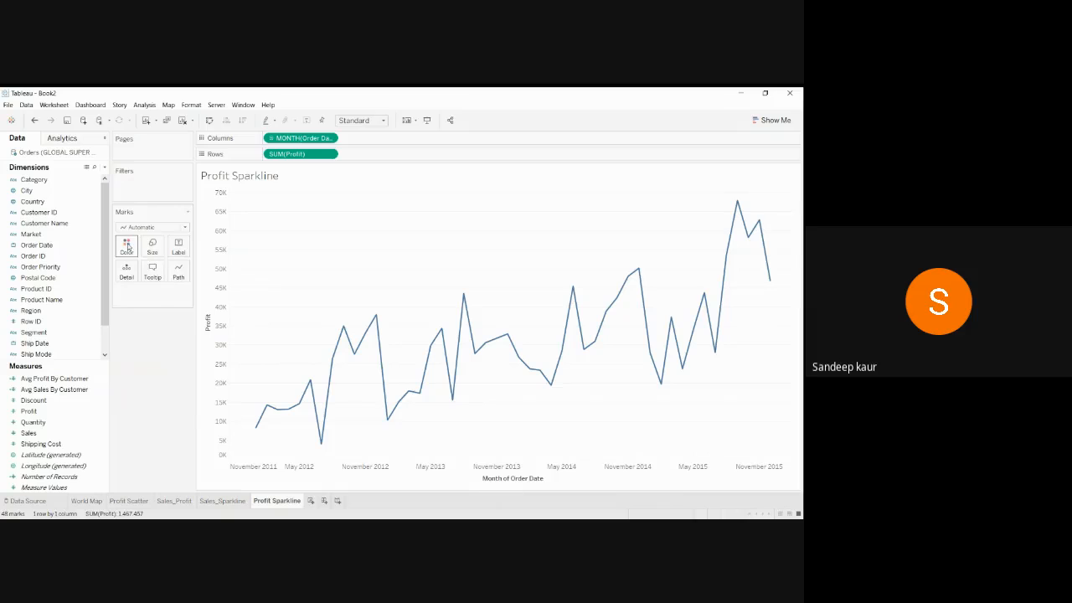
click(127, 246)
click(130, 277)
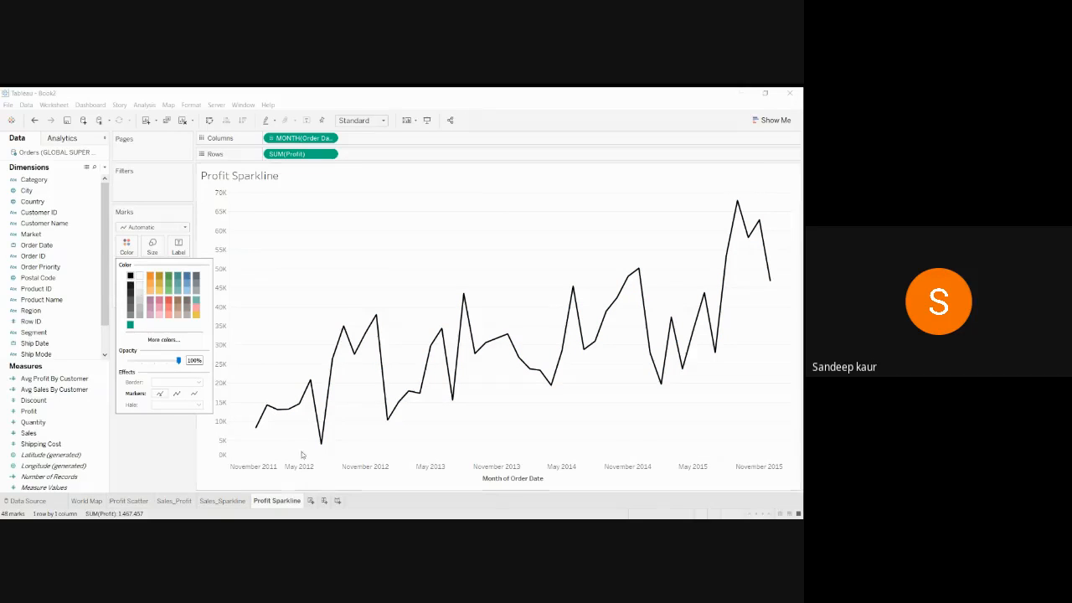
Hide the headers of both the Order Date and Profit axes
right_click(315, 469)
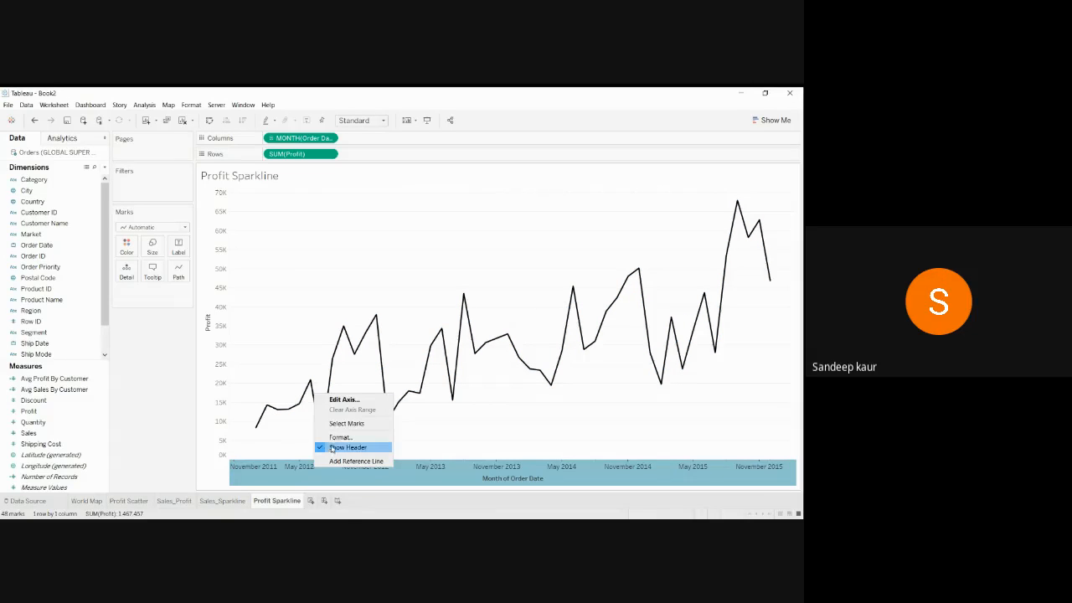
click(335, 446)
right_click(224, 352)
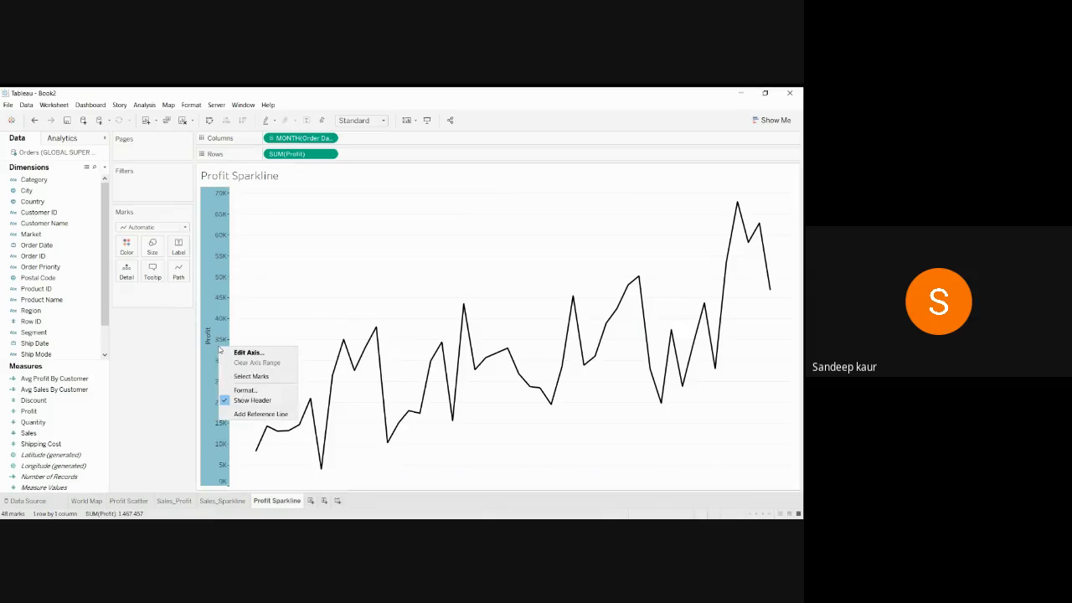
click(276, 406)
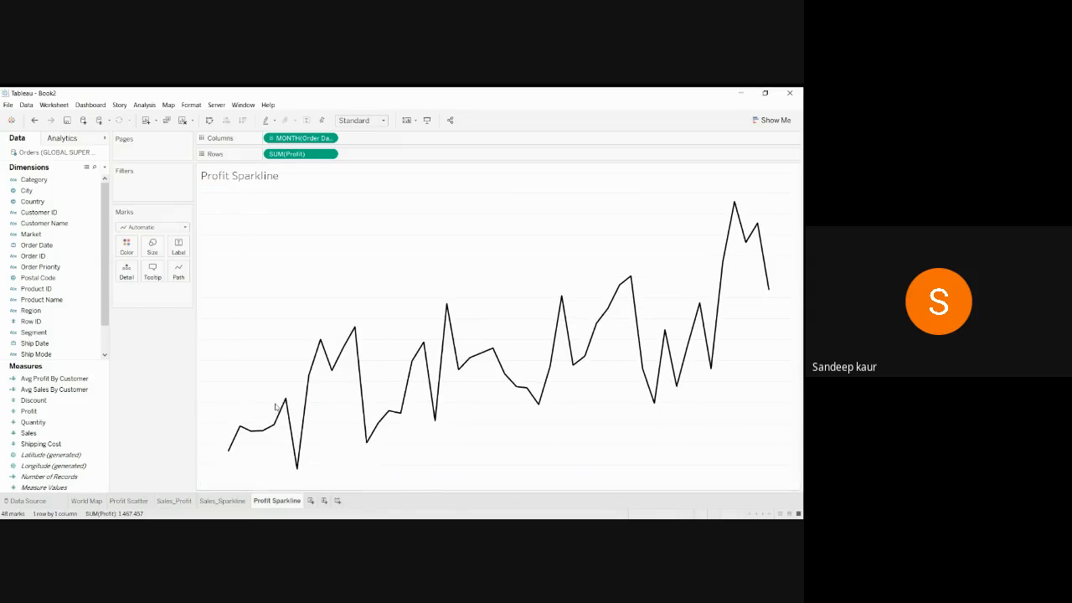
Set the grid lines of the Profit Sparkline sheet to None
click(189, 105)
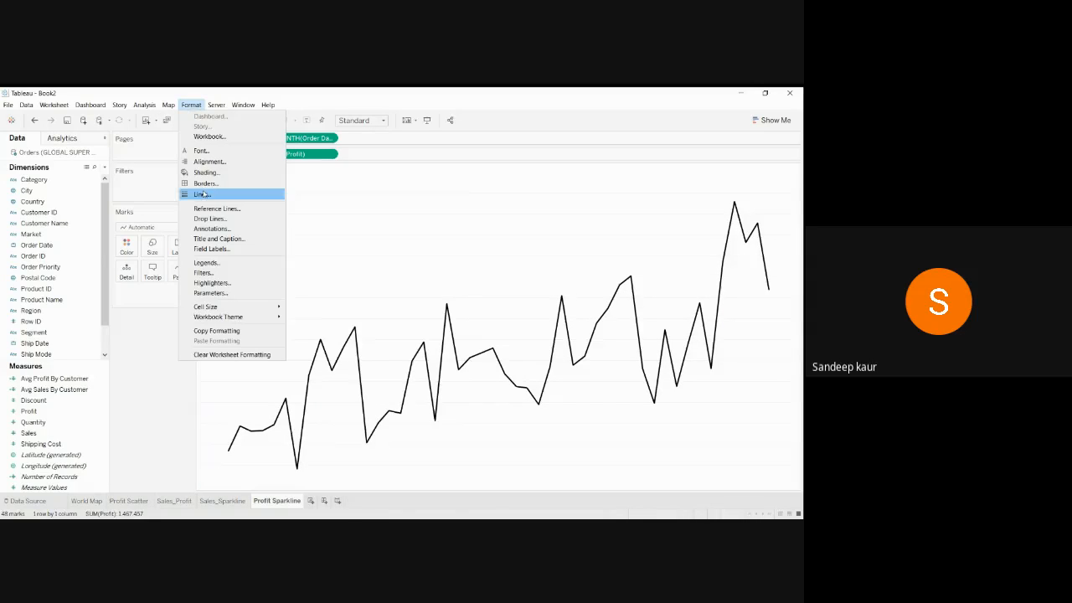
click(209, 193)
click(87, 203)
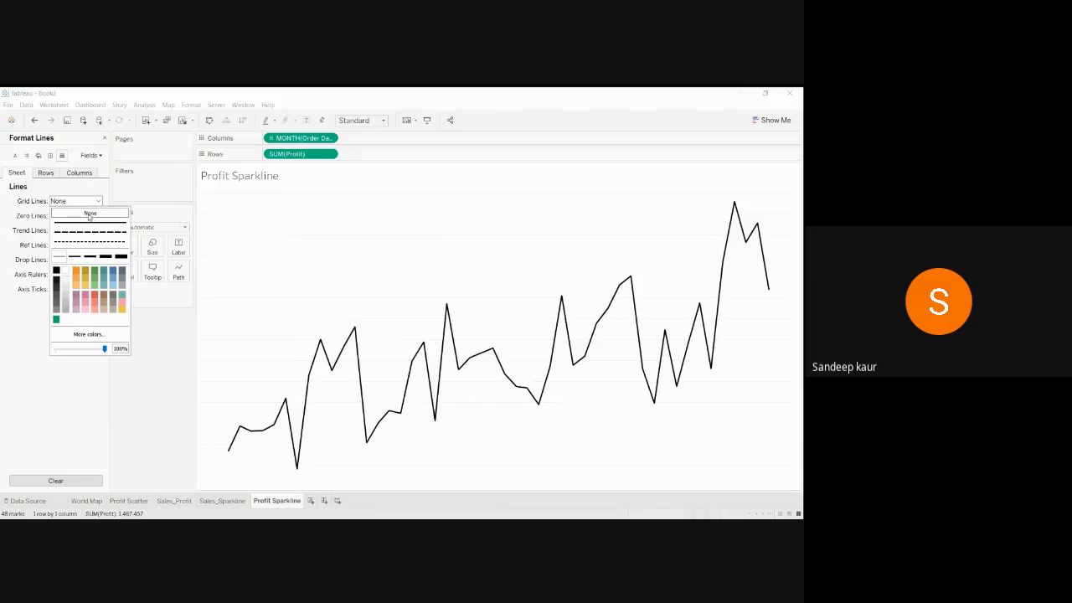
click(89, 210)
click(173, 341)
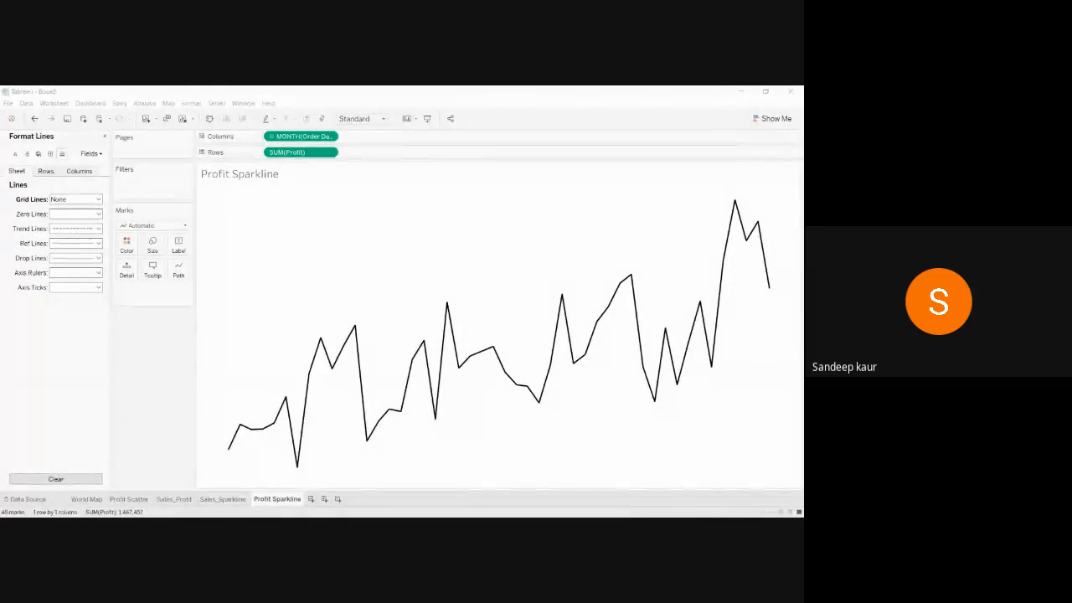
Create a new worksheet and show SUM(Sales) as a text value in the view
click(310, 499)
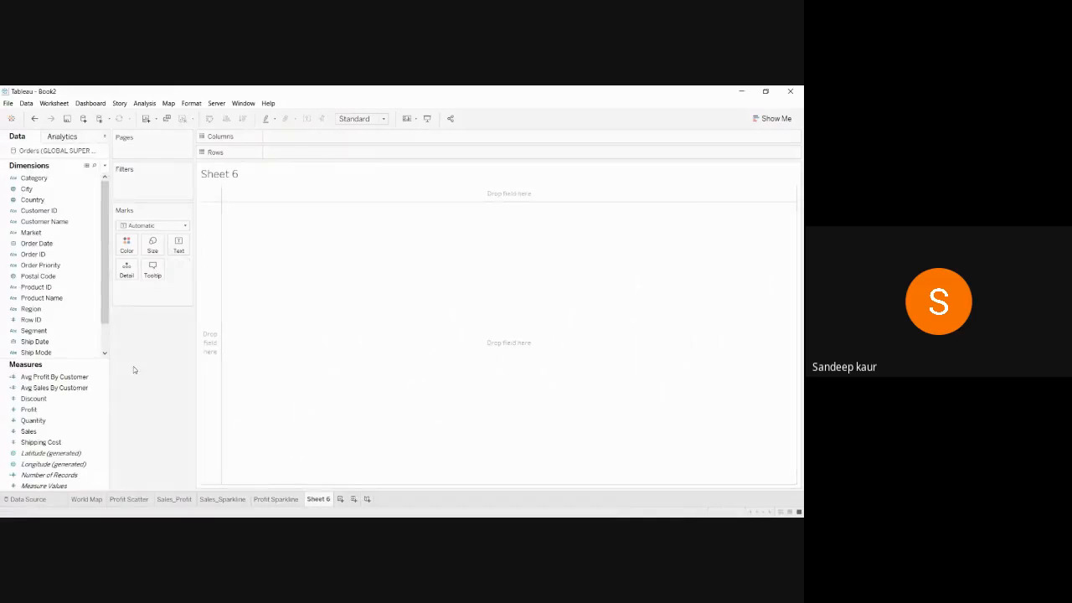
click(80, 432)
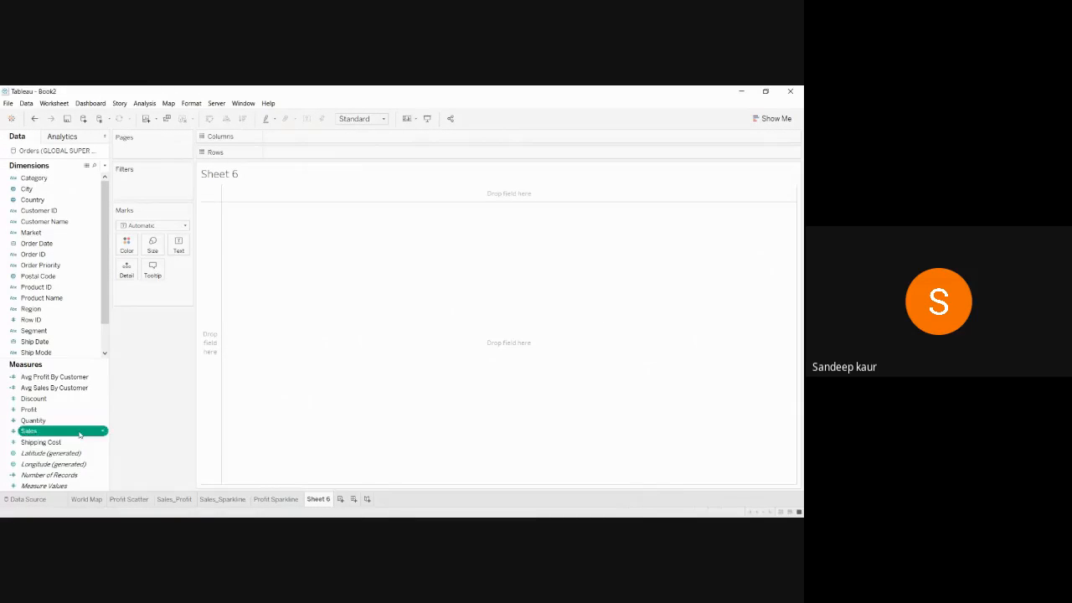
drag(80, 434, 306, 212)
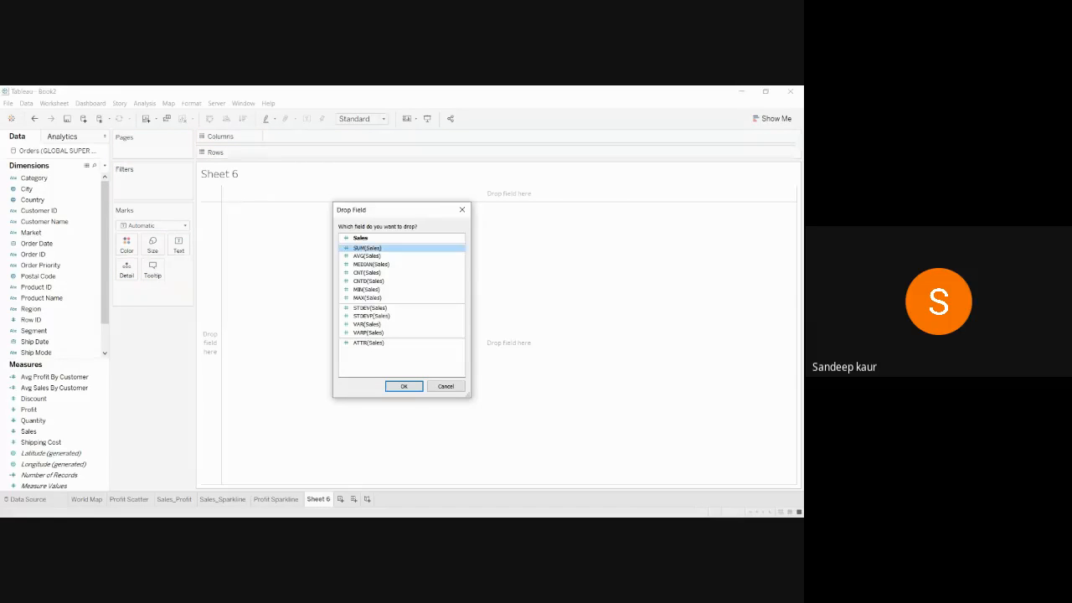
click(405, 386)
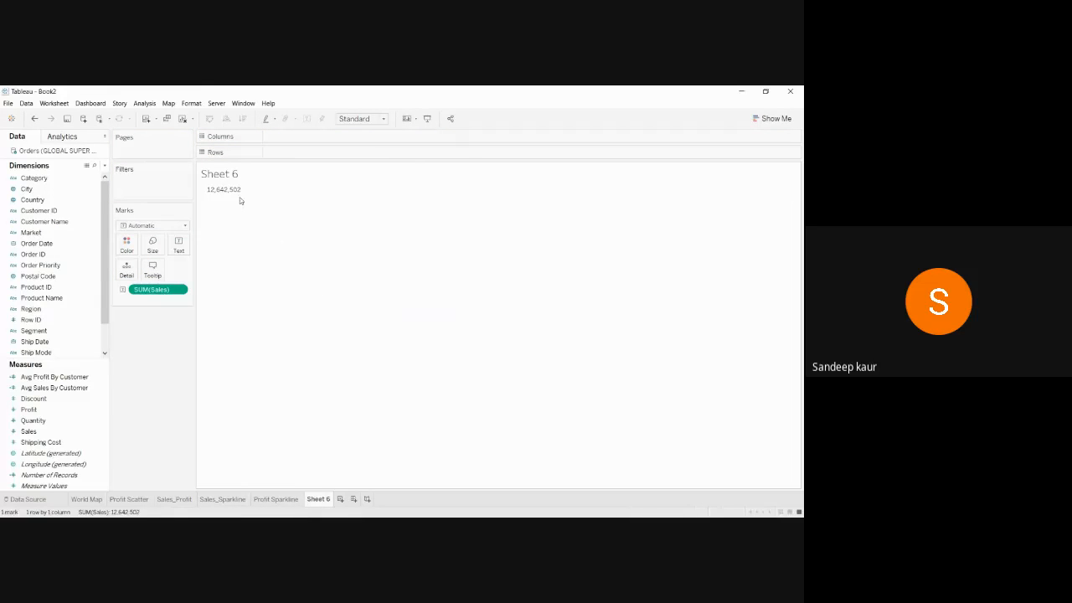
Rename Sheet 6 as Overall Sales
right_click(323, 504)
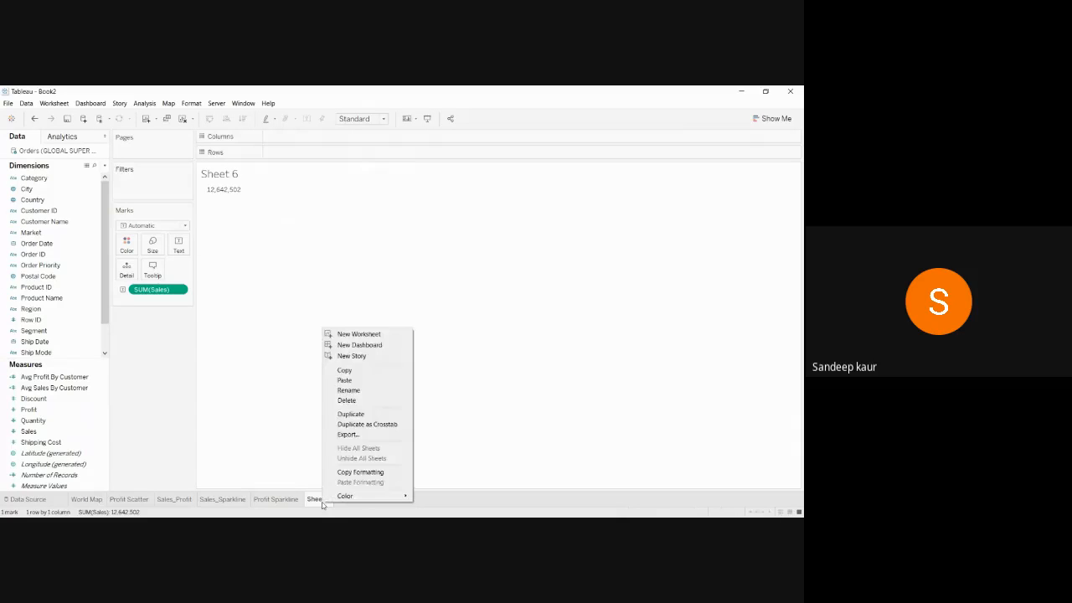
click(352, 391)
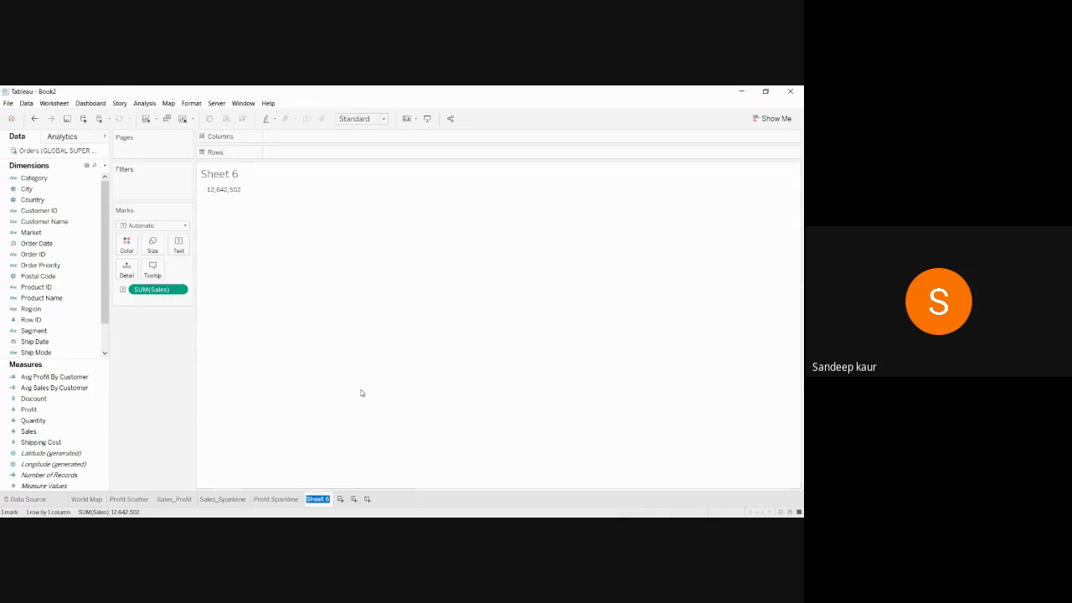
text(Overall Sales)
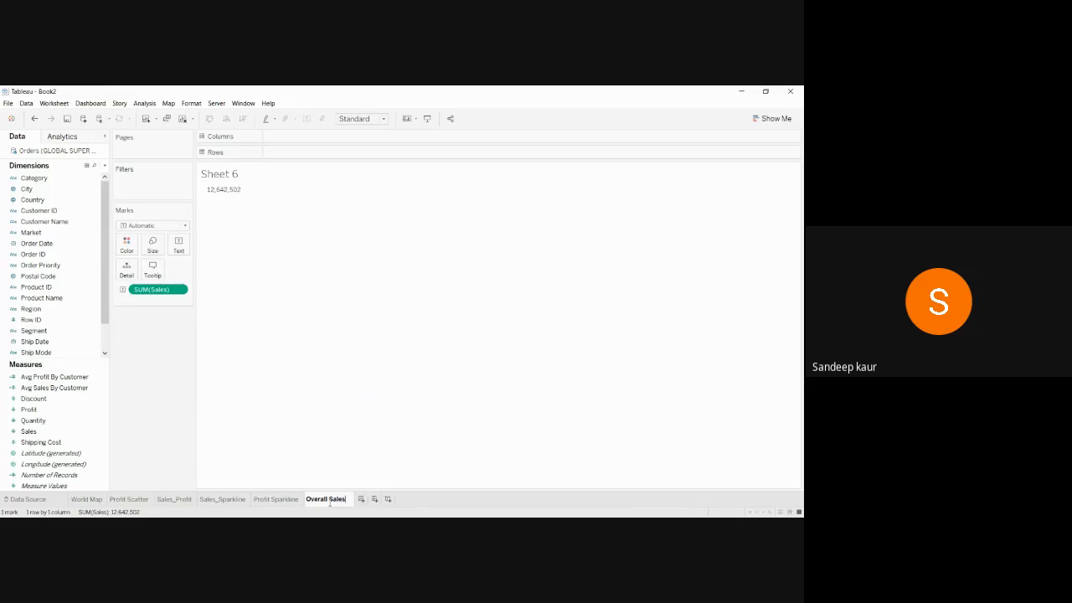
click(162, 449)
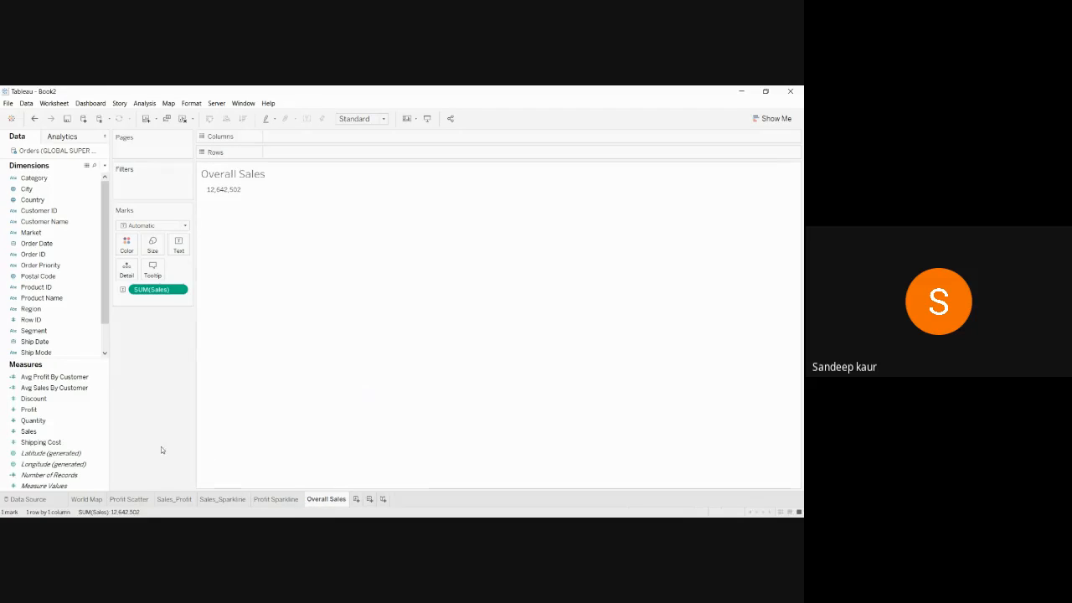
Format the SUM(Sales) text label on the Overall Sales sheet as bold, size 14
click(179, 244)
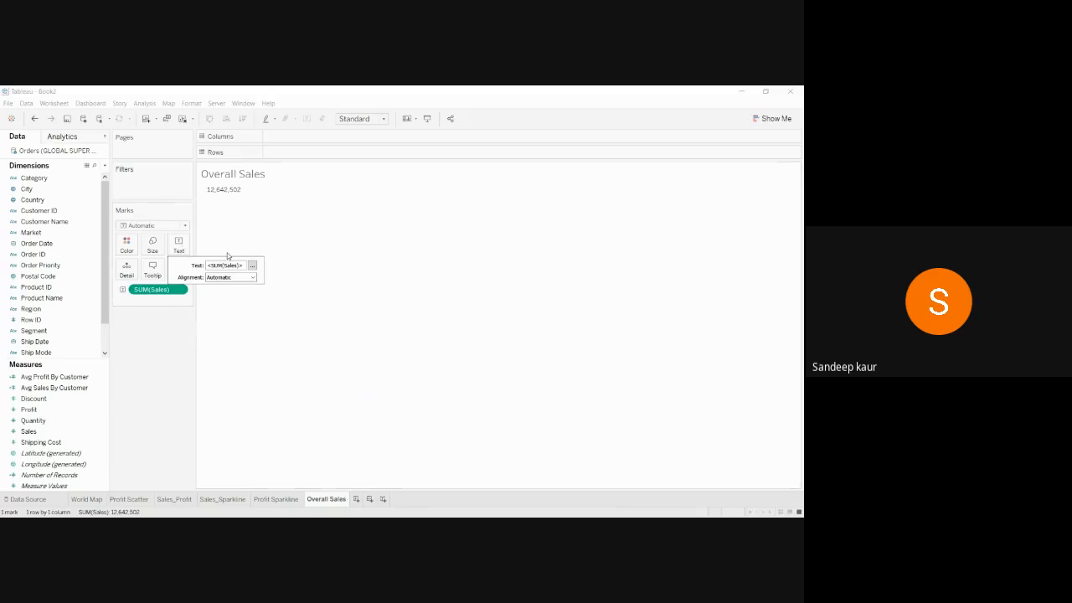
click(251, 264)
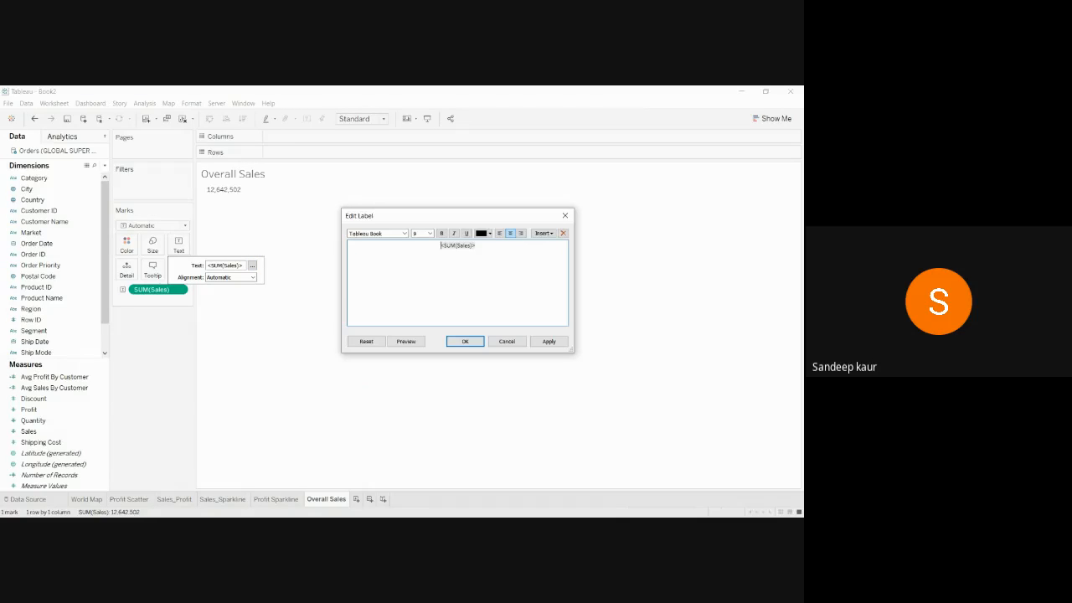
drag(476, 245, 440, 246)
click(430, 233)
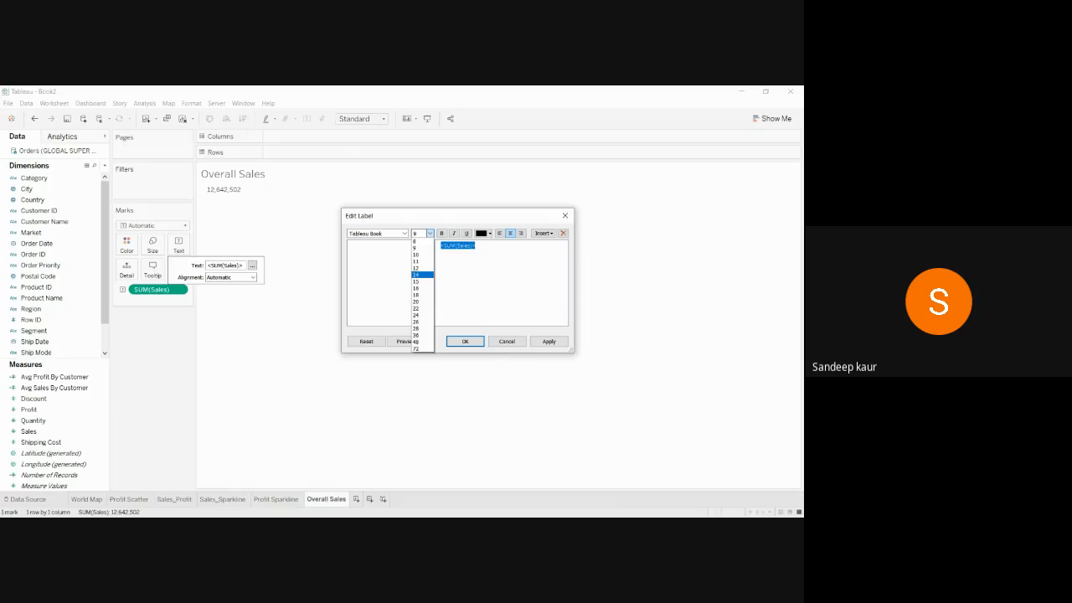
click(417, 274)
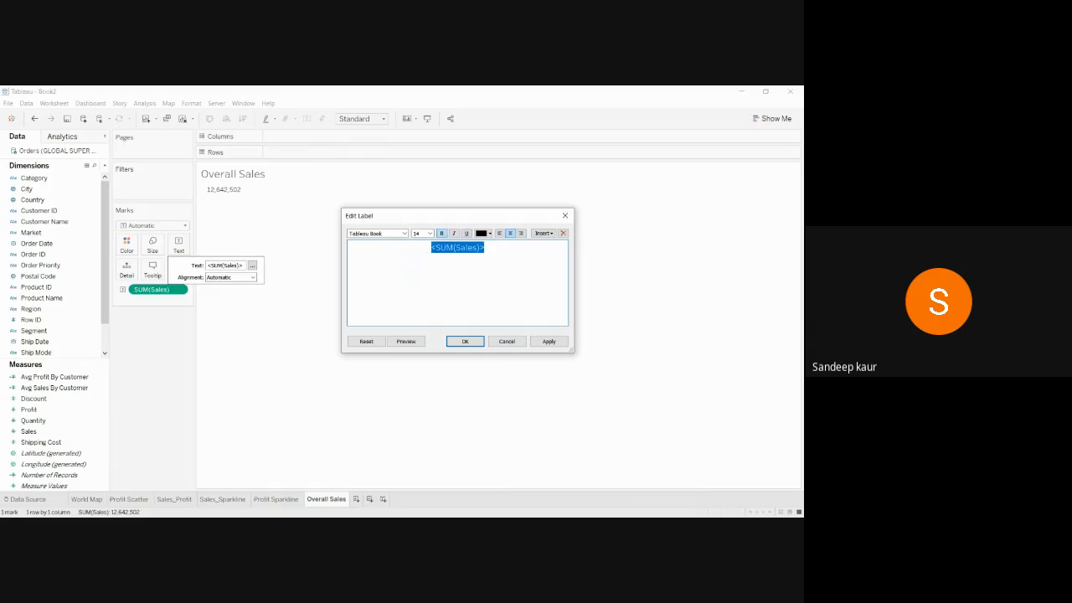
click(441, 233)
click(549, 341)
click(465, 340)
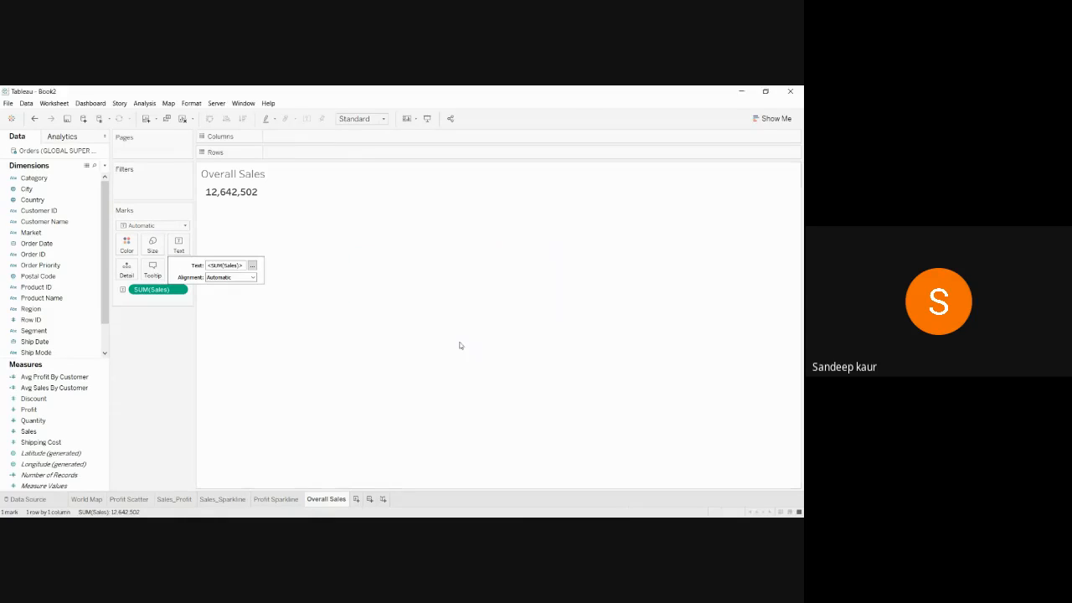
click(161, 367)
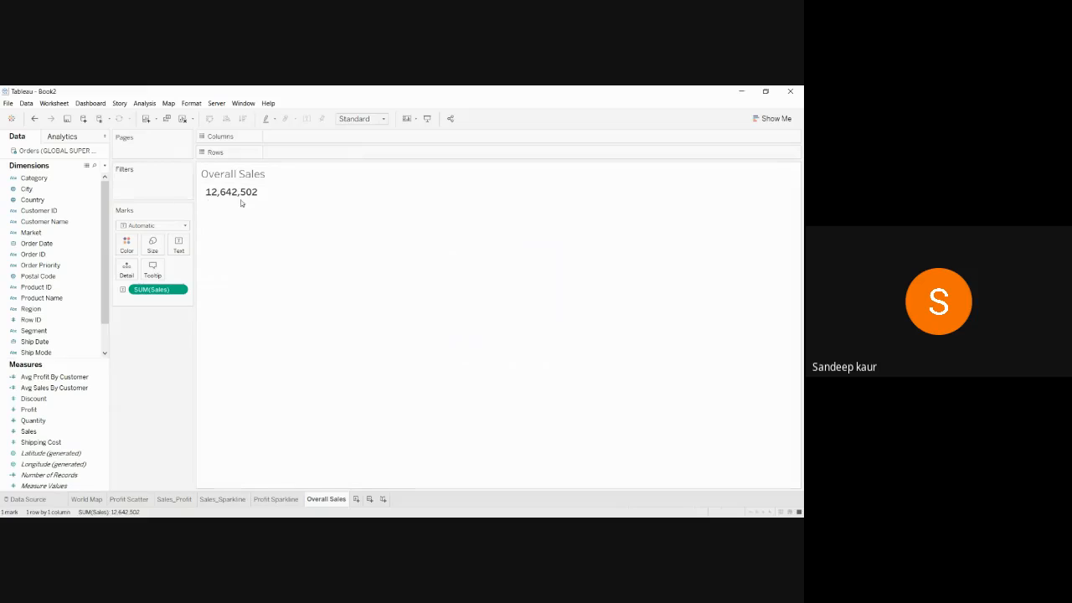
Create a new worksheet showing SUM(Profit) as a text value and rename it Overall Profit
click(357, 500)
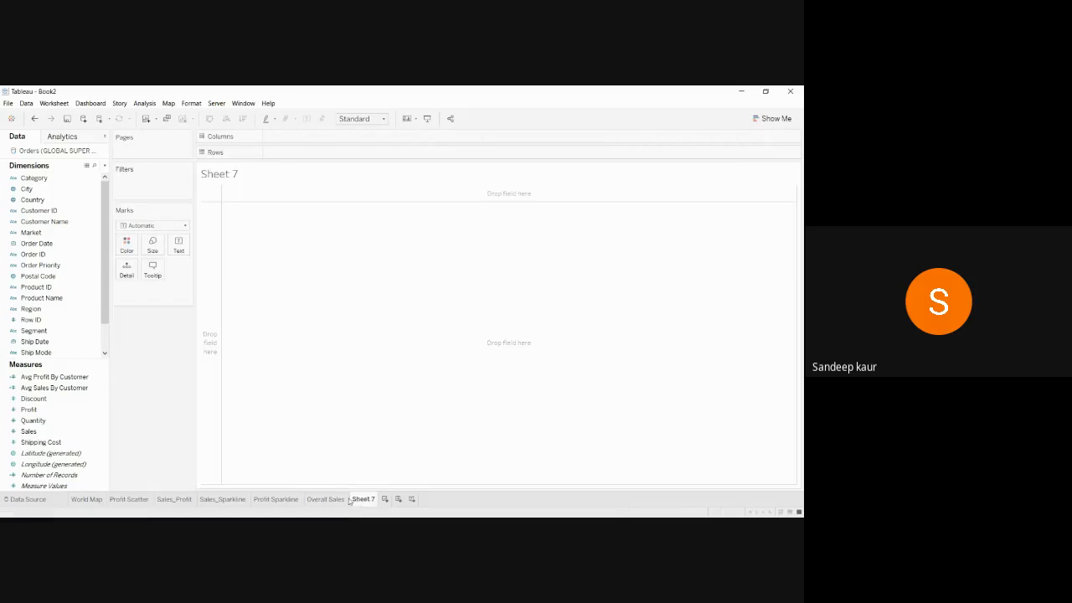
drag(80, 415, 358, 230)
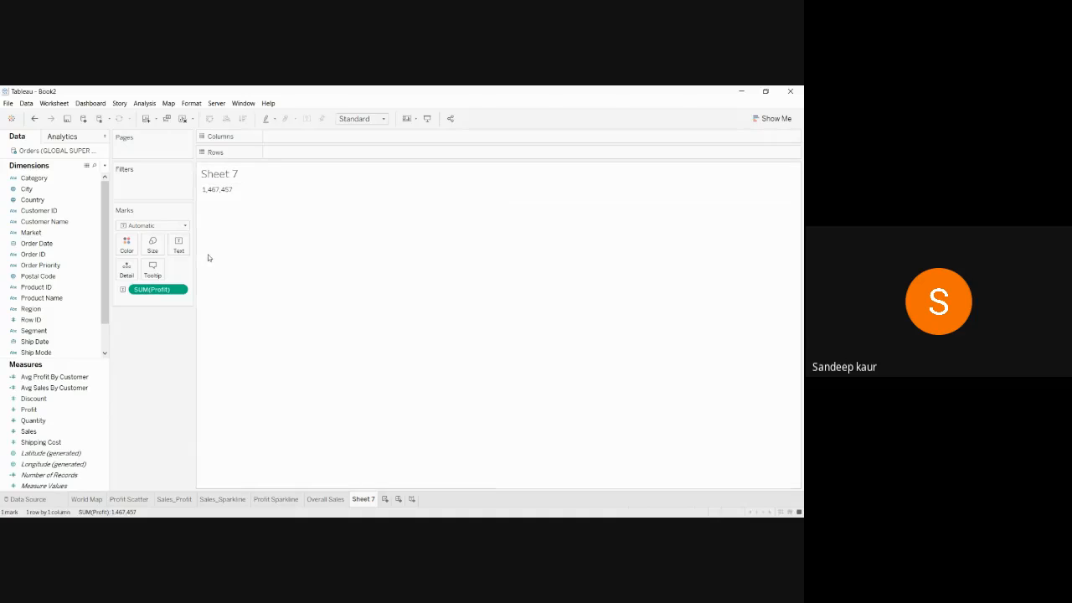
right_click(364, 500)
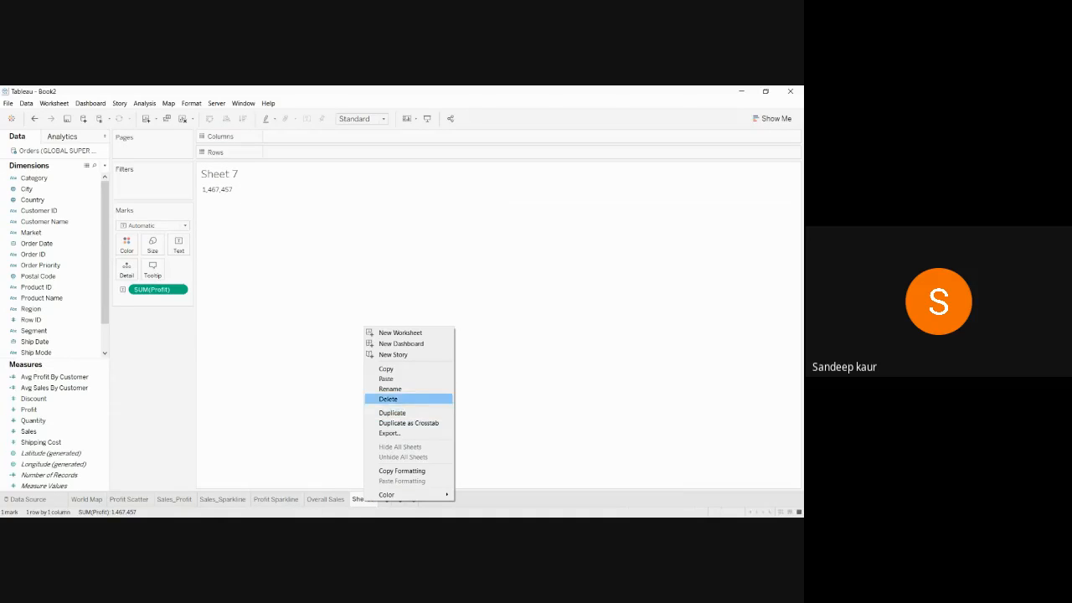
click(388, 389)
text(Overa)
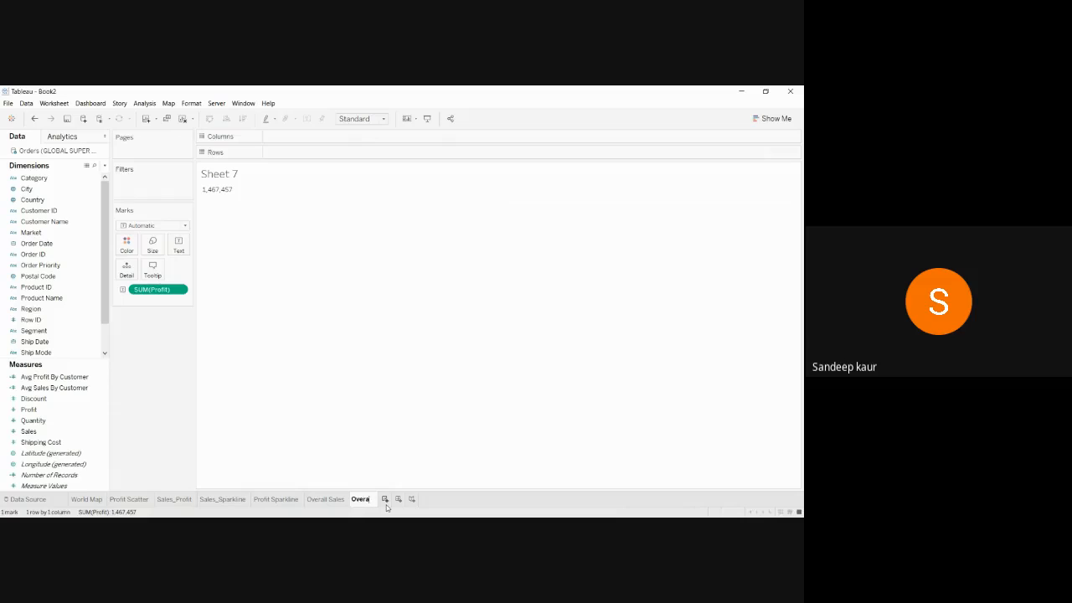
text(ll Profit)
click(139, 410)
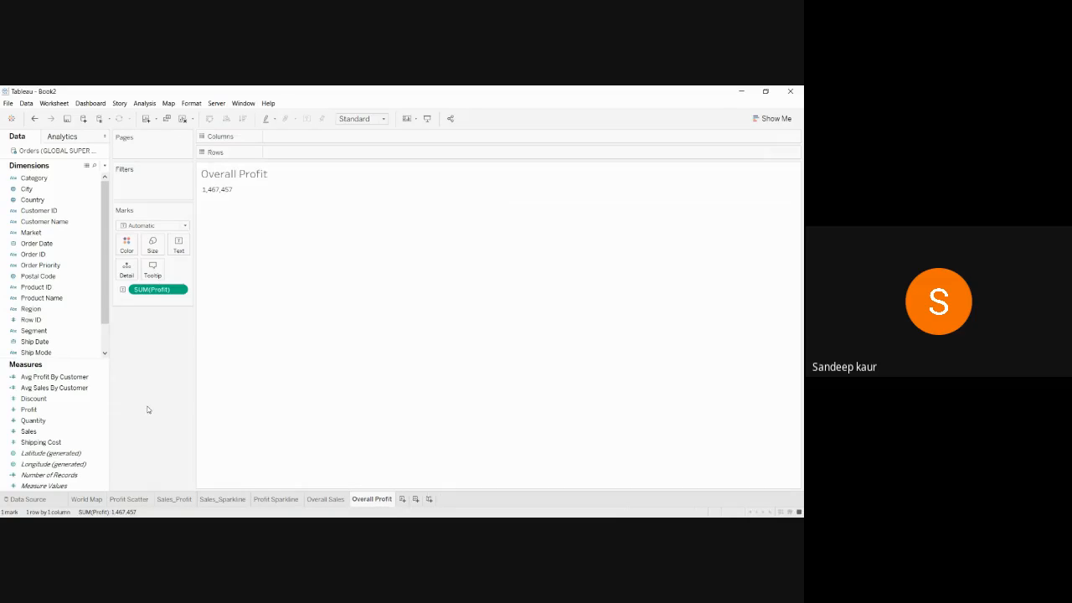
Format the SUM(Profit) text label on the Overall Profit sheet as bold, size 14
click(179, 290)
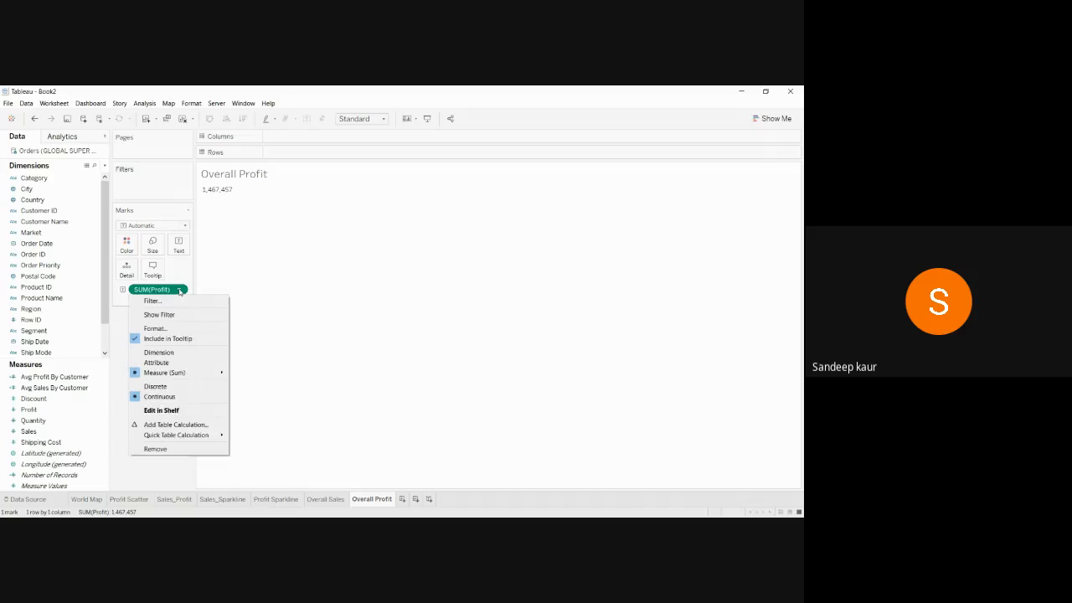
click(179, 243)
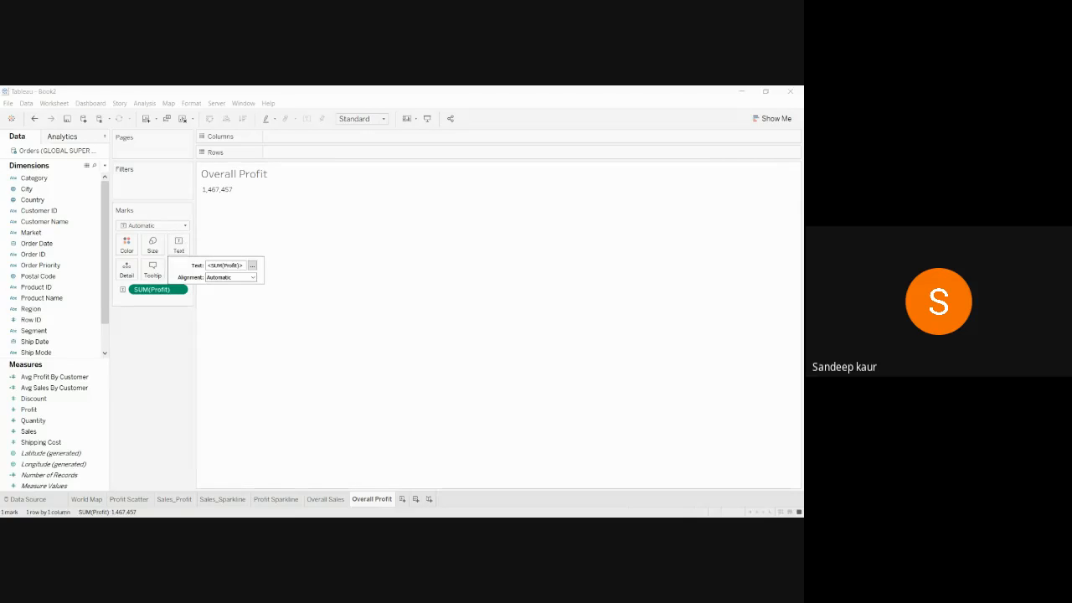
click(252, 265)
key(ctrl+a)
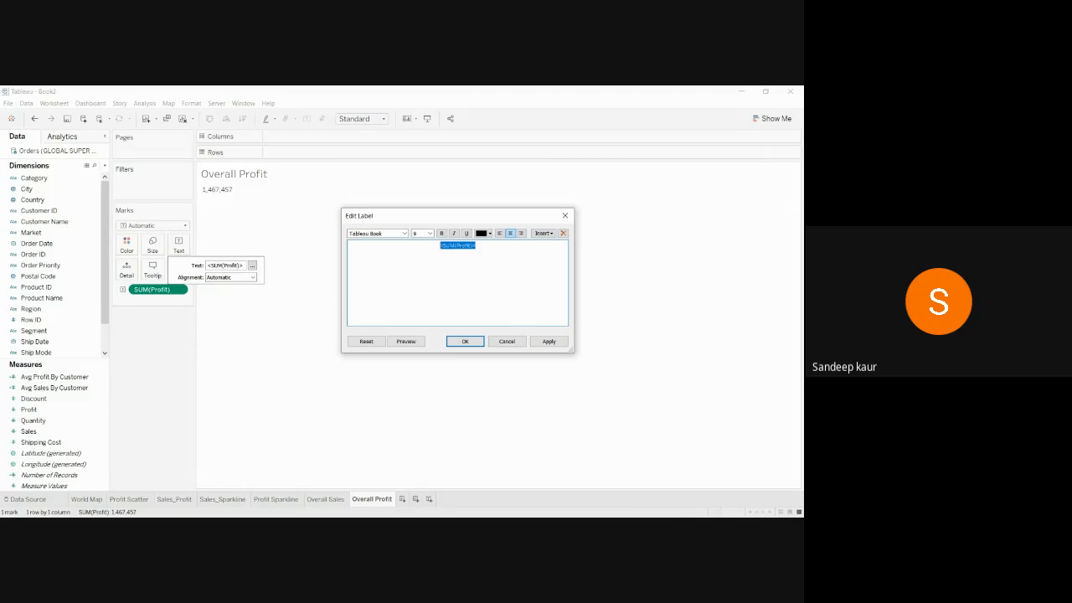
click(430, 234)
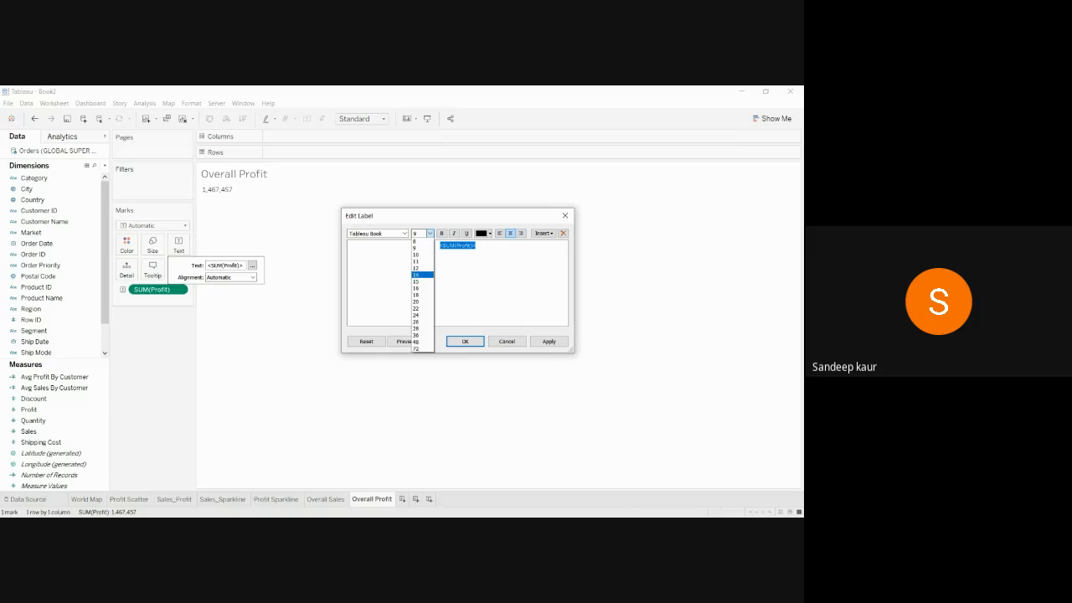
click(423, 275)
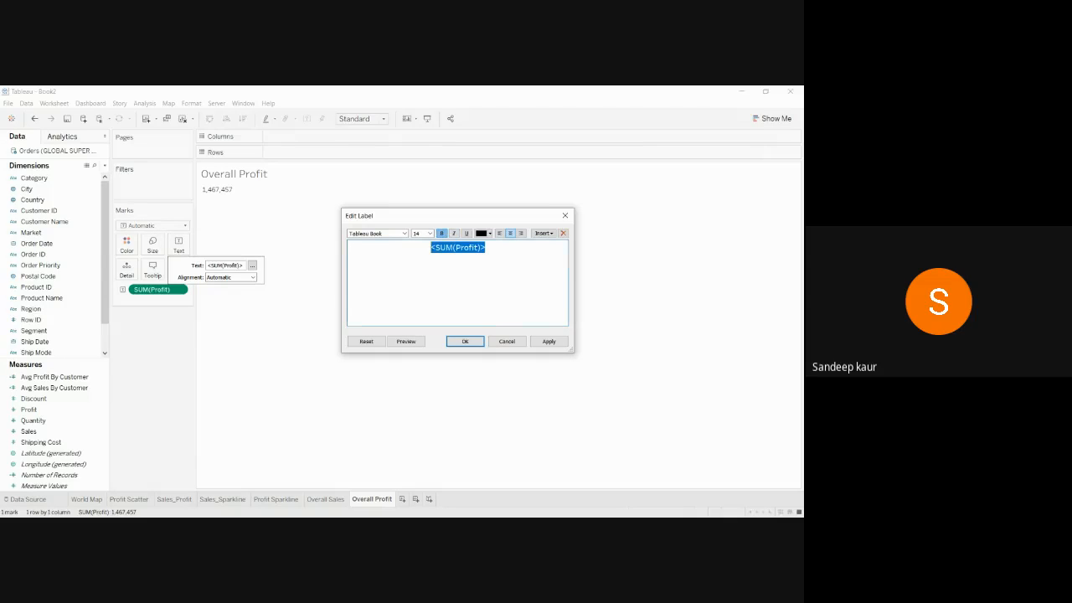
click(549, 341)
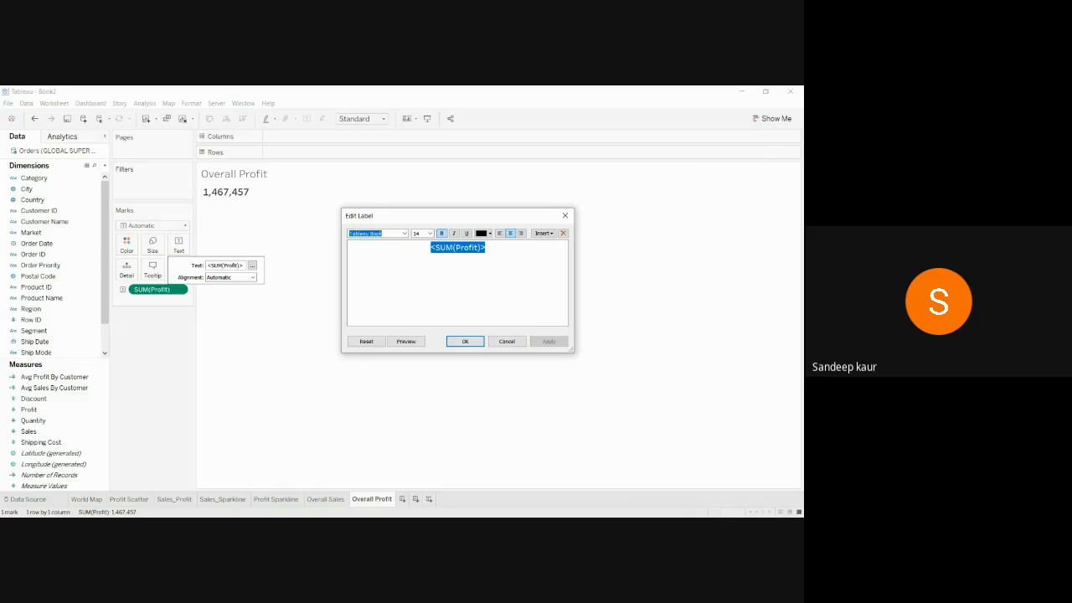
click(469, 340)
click(133, 388)
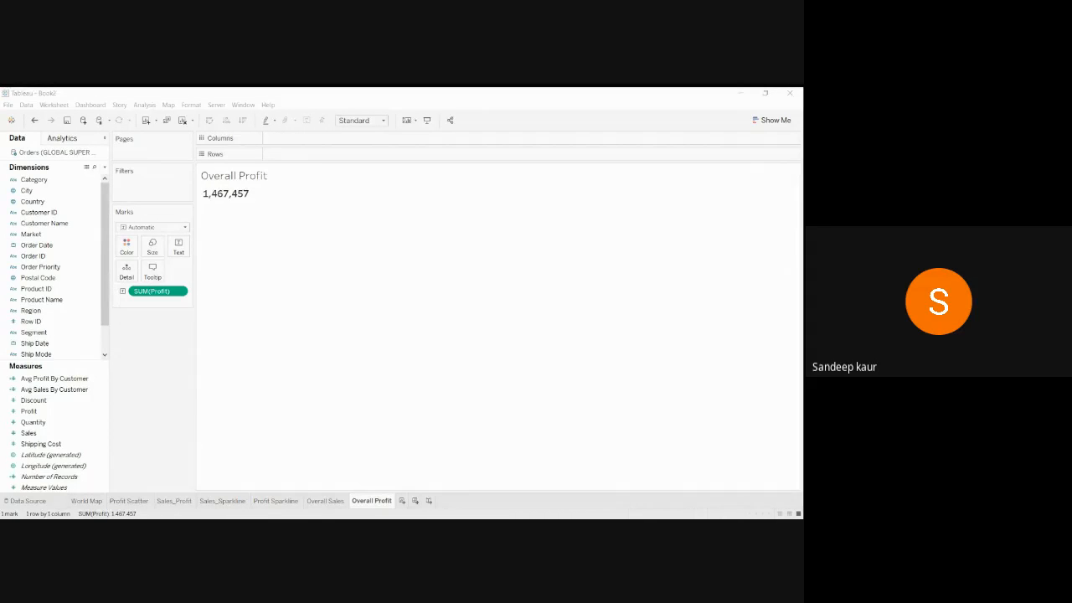
Create a new blank dashboard
click(496, 376)
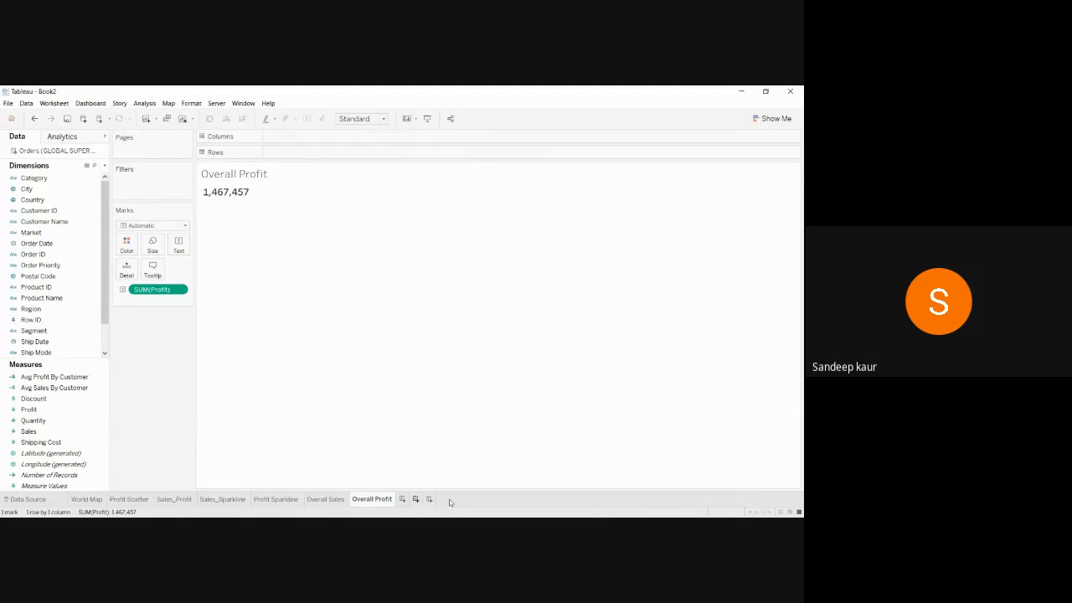
double_click(47, 309)
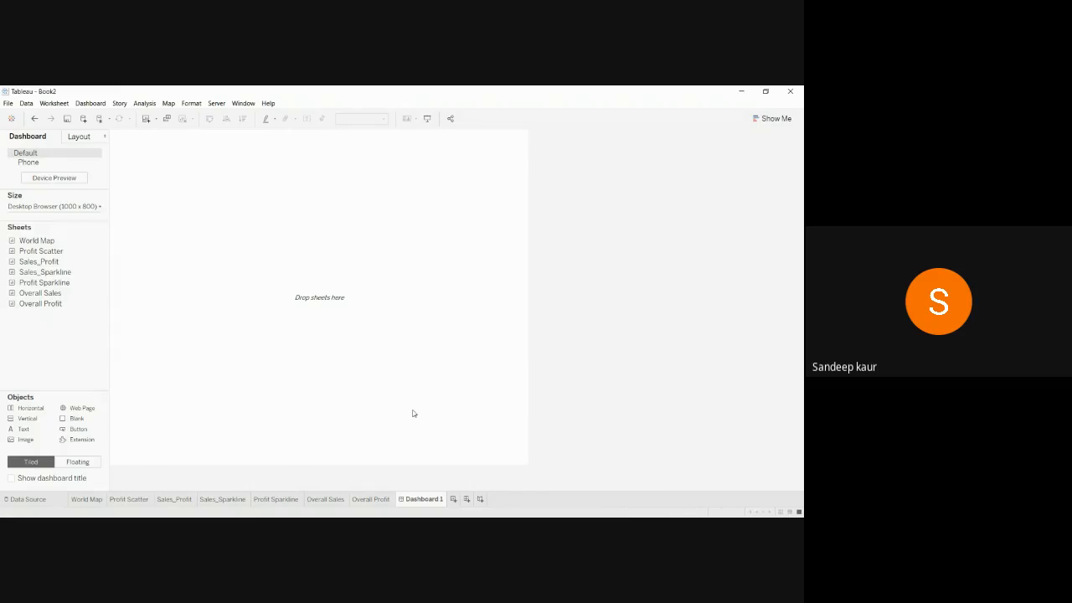
mouse_move(27, 257)
double_click(53, 307)
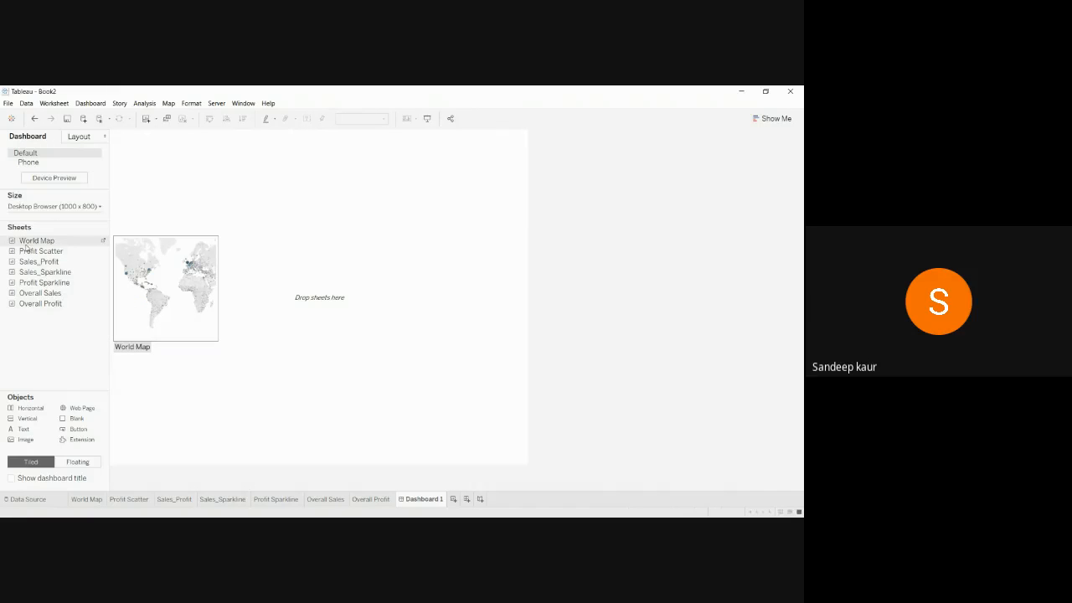
Try placing Overall Profit and Overall Sales side by side on the dashboard, with Sales_Sparkline beneath Overall Profit
drag(44, 294, 235, 257)
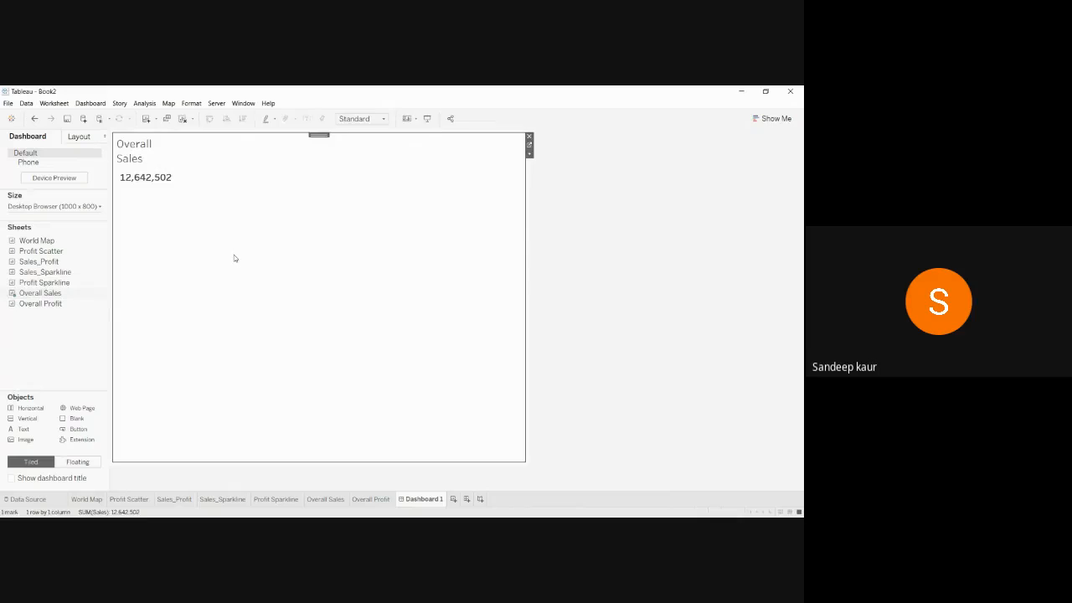
drag(38, 304, 152, 338)
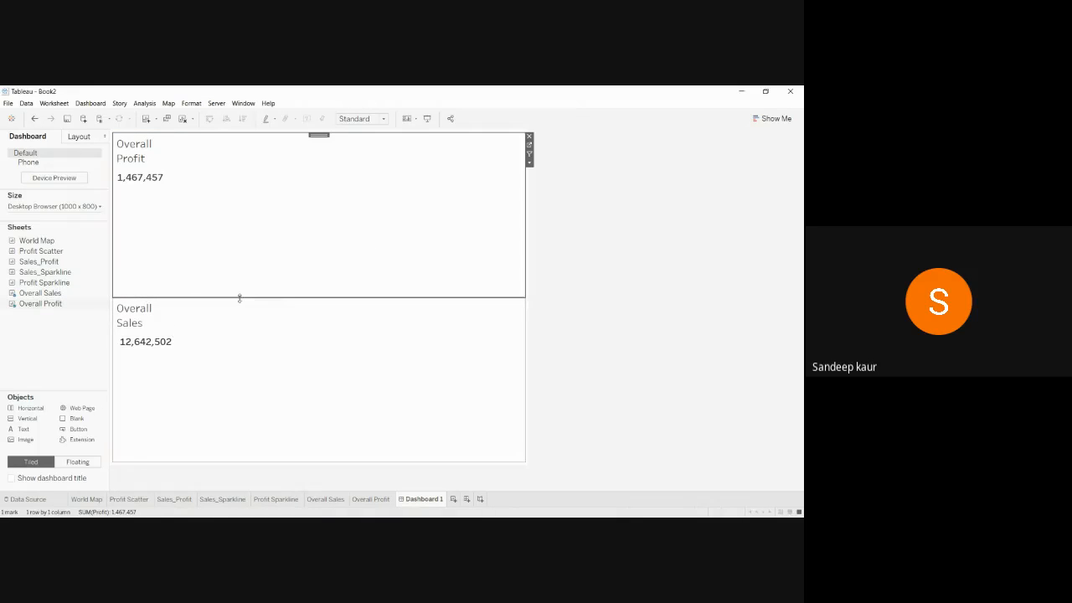
click(245, 349)
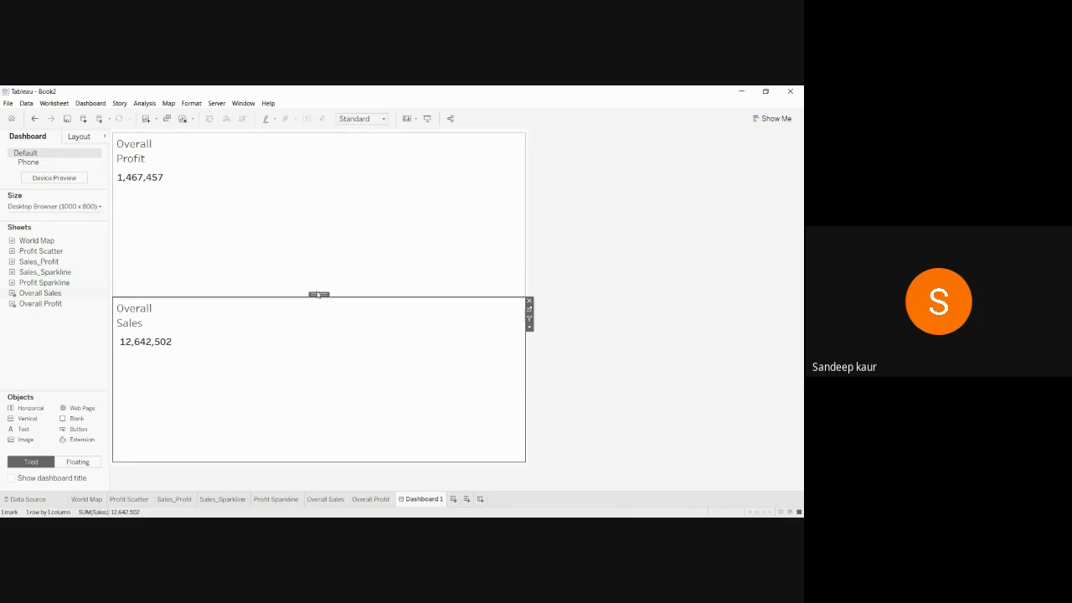
drag(319, 294, 368, 216)
click(596, 222)
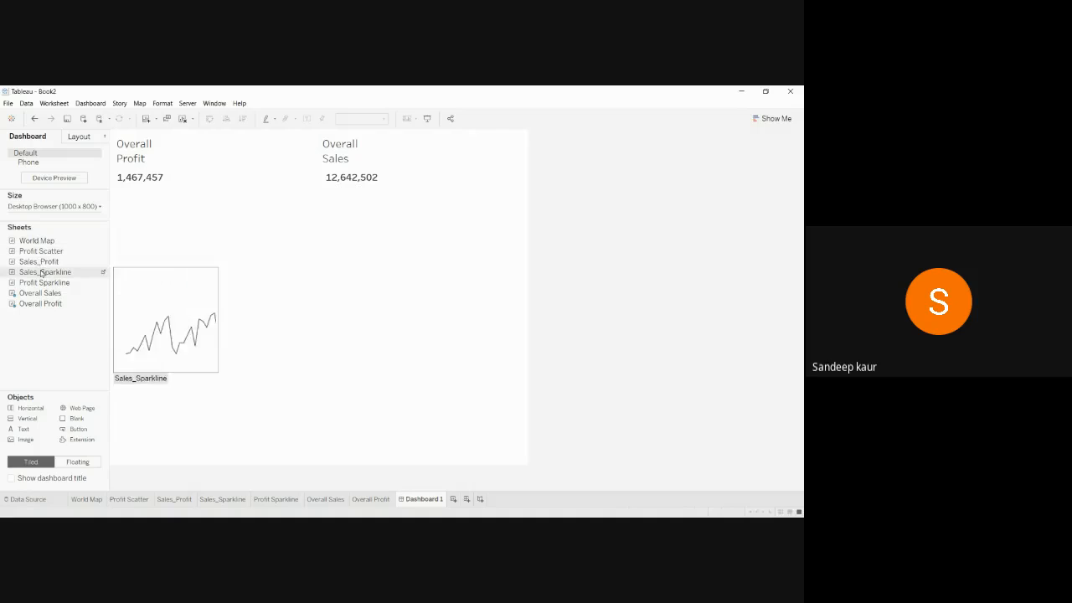
drag(43, 272, 217, 334)
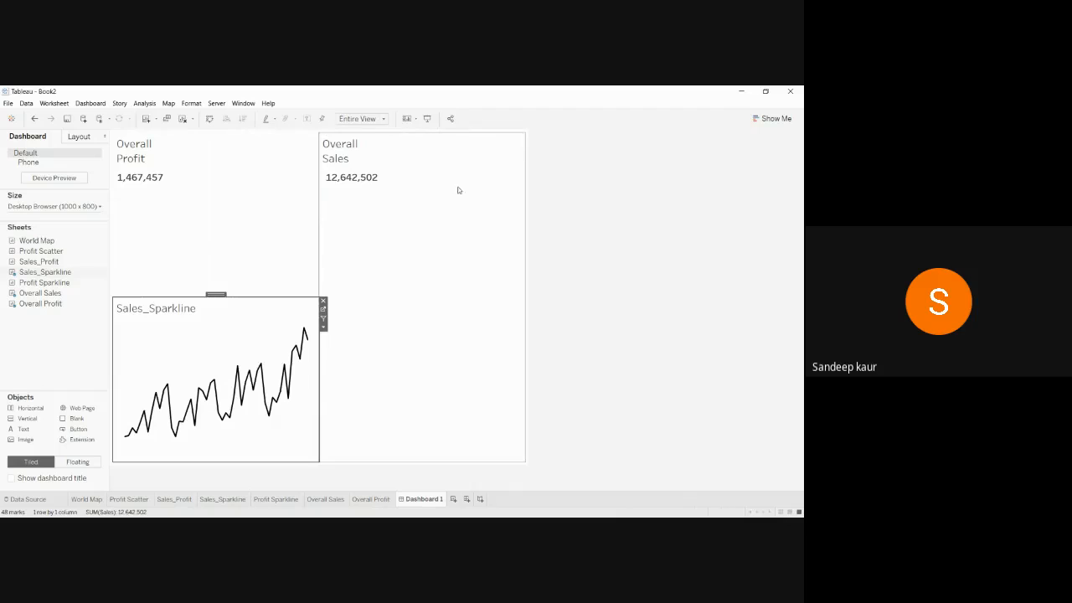
click(609, 218)
Undo all the sheet placements on the dashboard
key(ctrl+z)
key(ctrl+z)
key(ctrl+z)
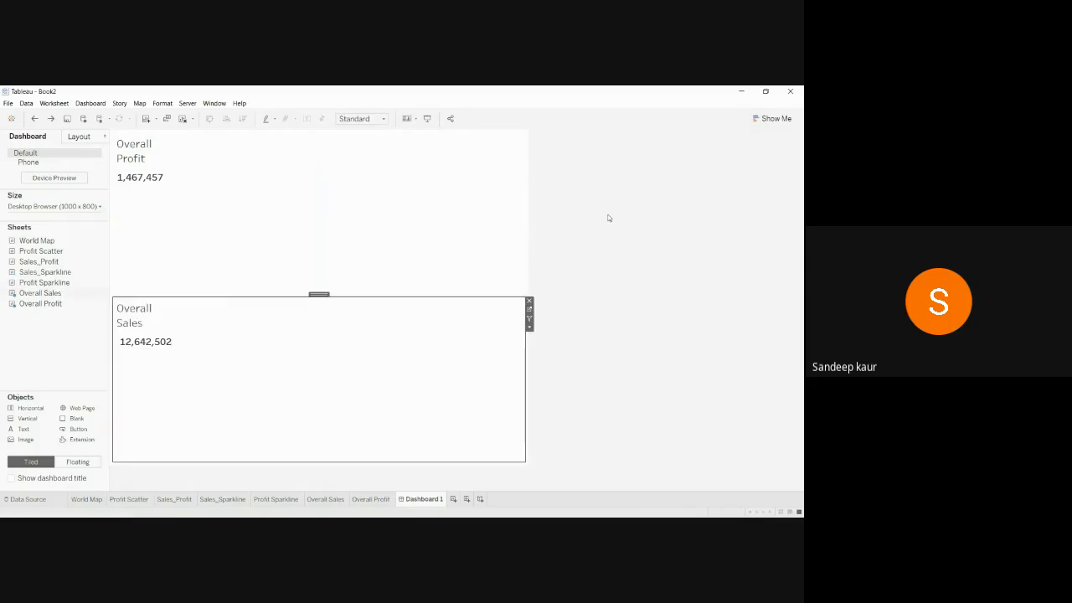
key(ctrl+z)
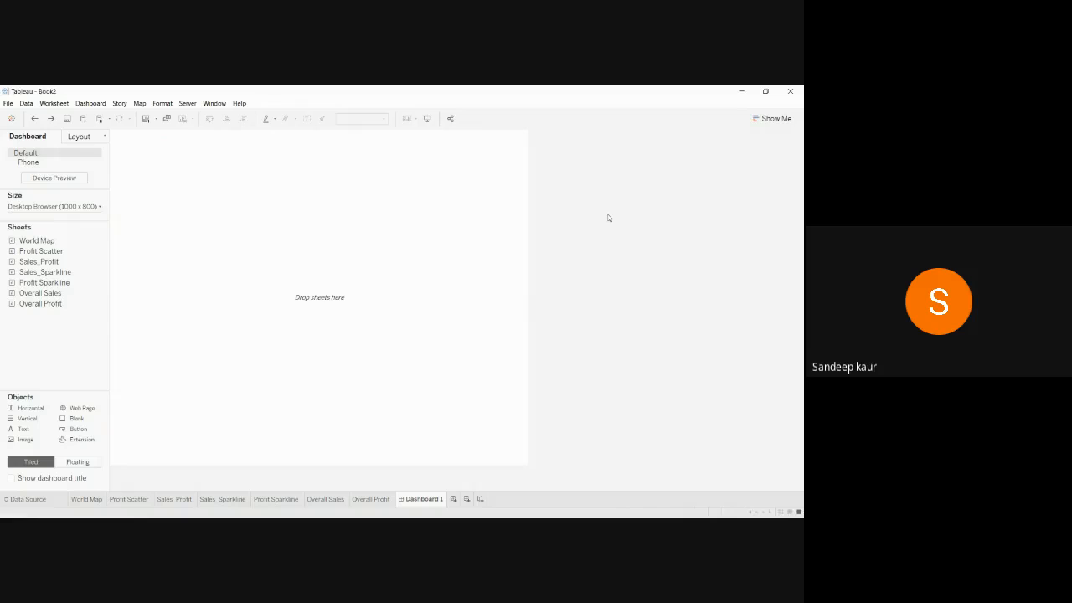
Add a horizontal container to the dashboard and place Overall Sales and Overall Profit side by side in it
drag(23, 409, 257, 321)
drag(30, 409, 187, 355)
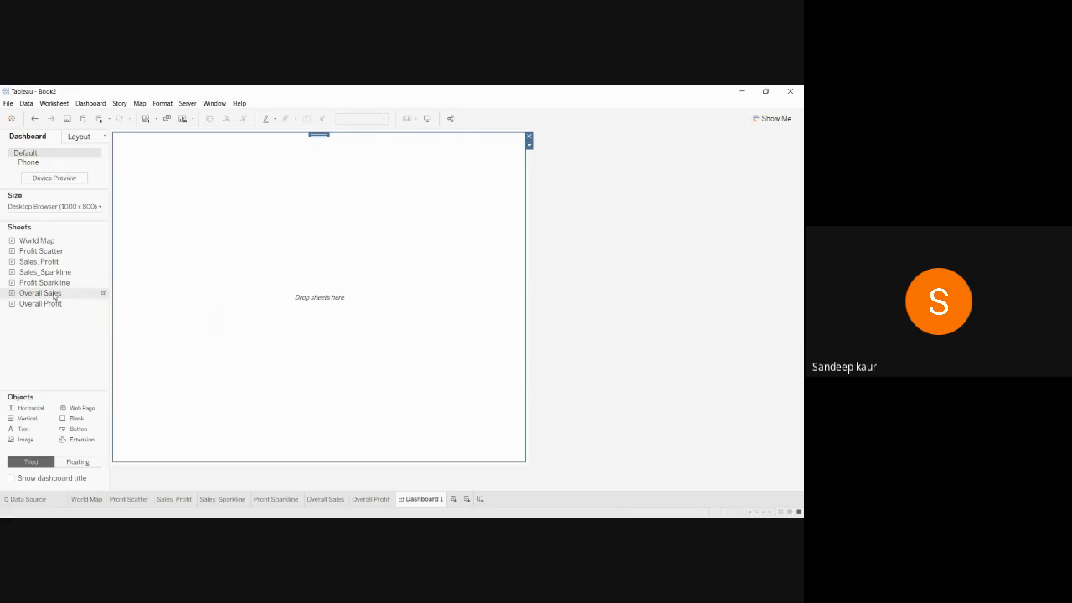
drag(53, 296, 153, 251)
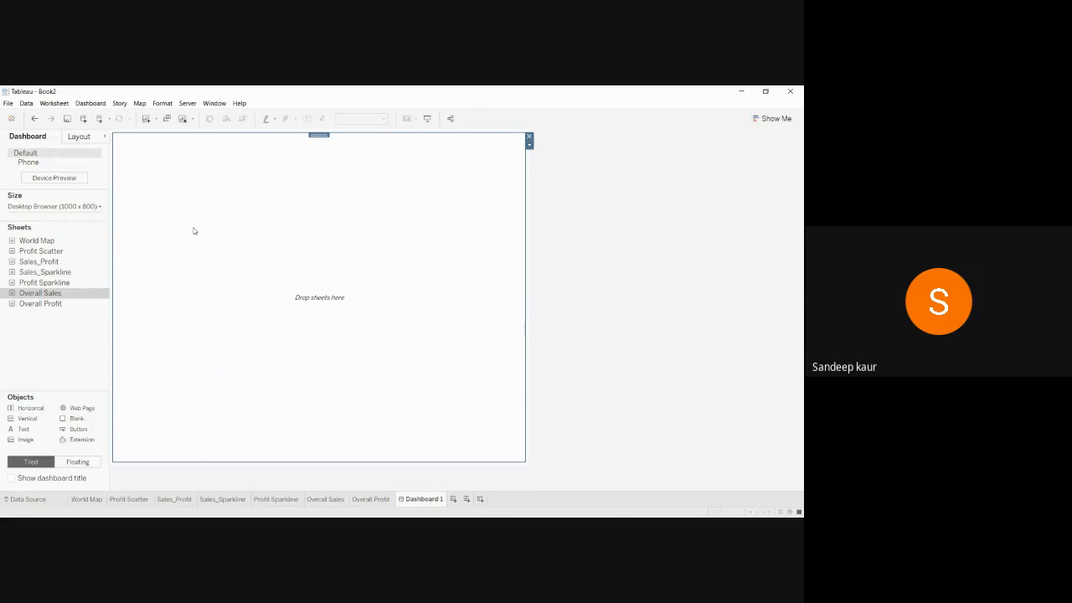
drag(52, 295, 154, 240)
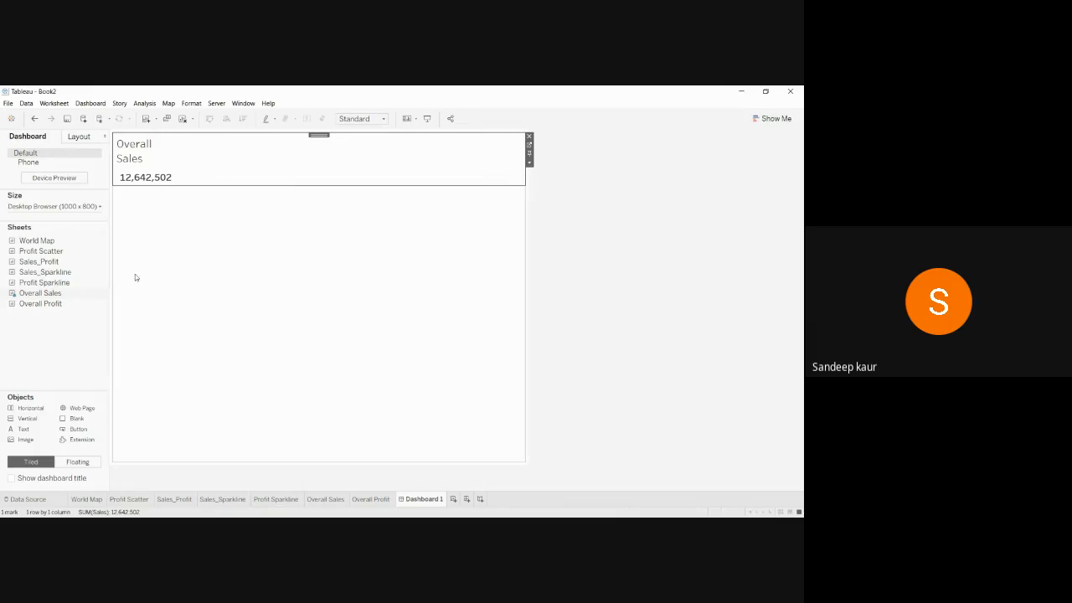
click(45, 307)
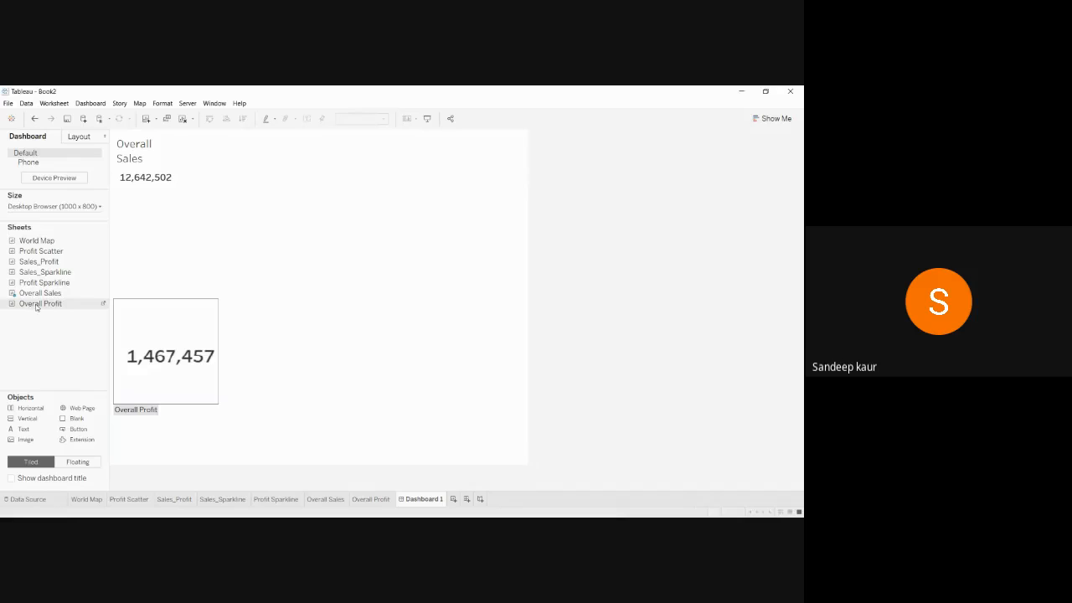
drag(36, 307, 508, 150)
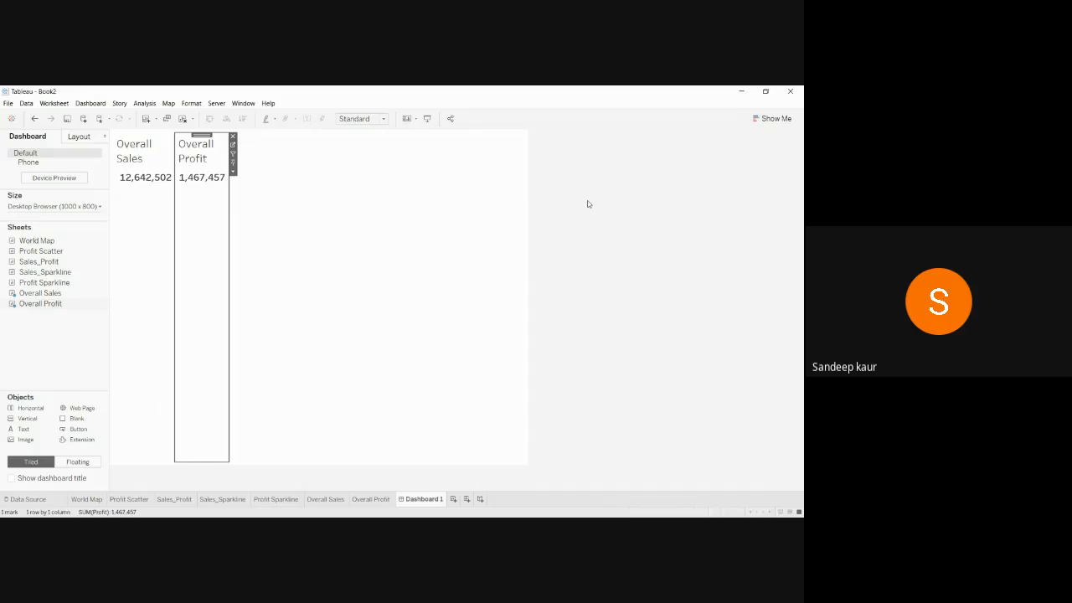
Distribute the contents of the horizontal container holding Overall Sales and Overall Profit evenly
click(233, 172)
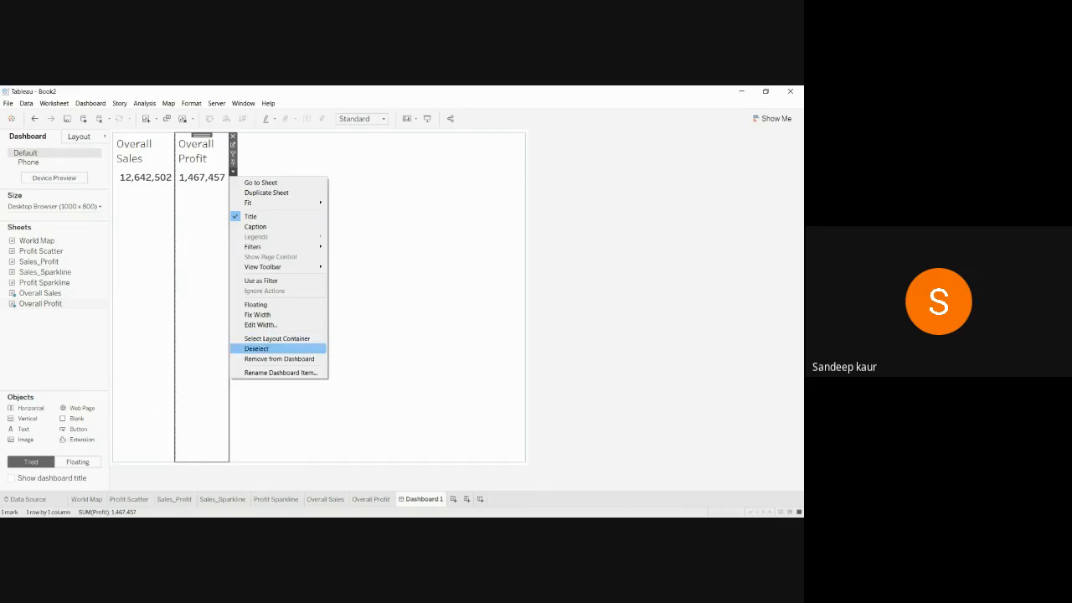
click(264, 339)
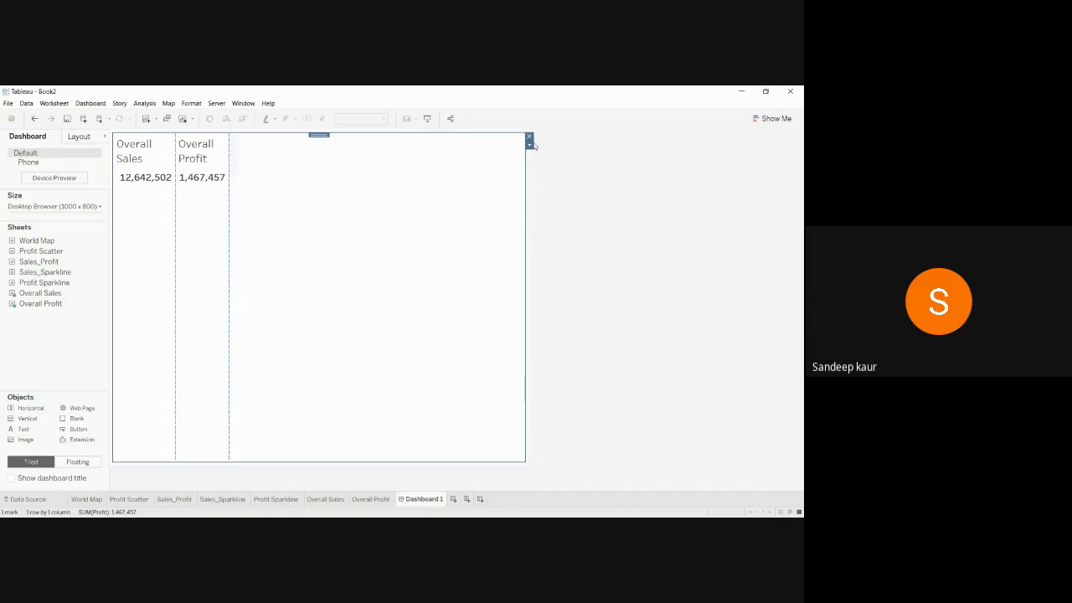
click(529, 145)
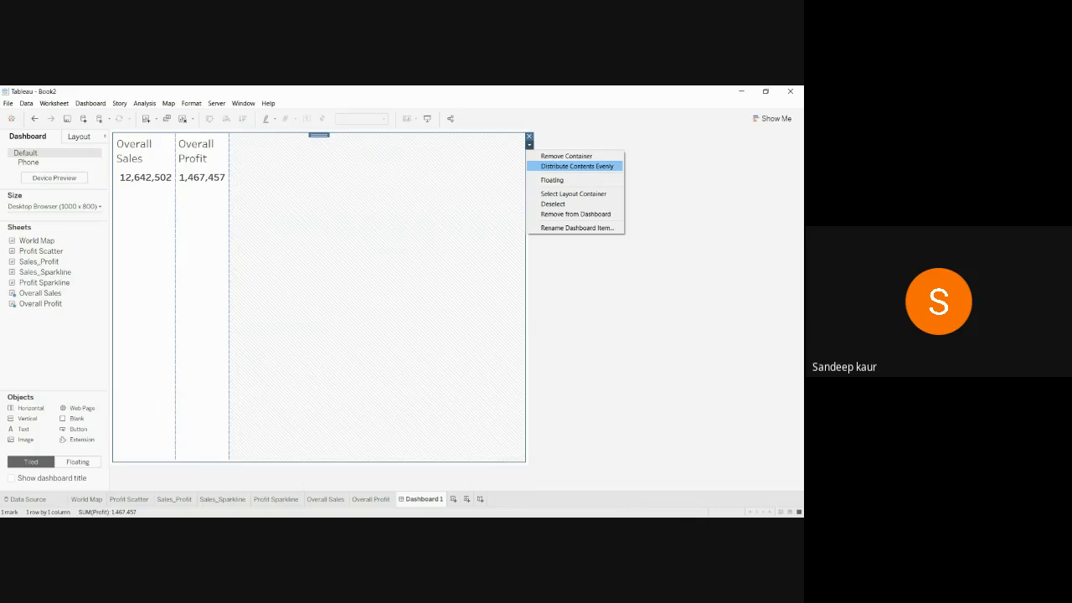
click(545, 165)
click(547, 167)
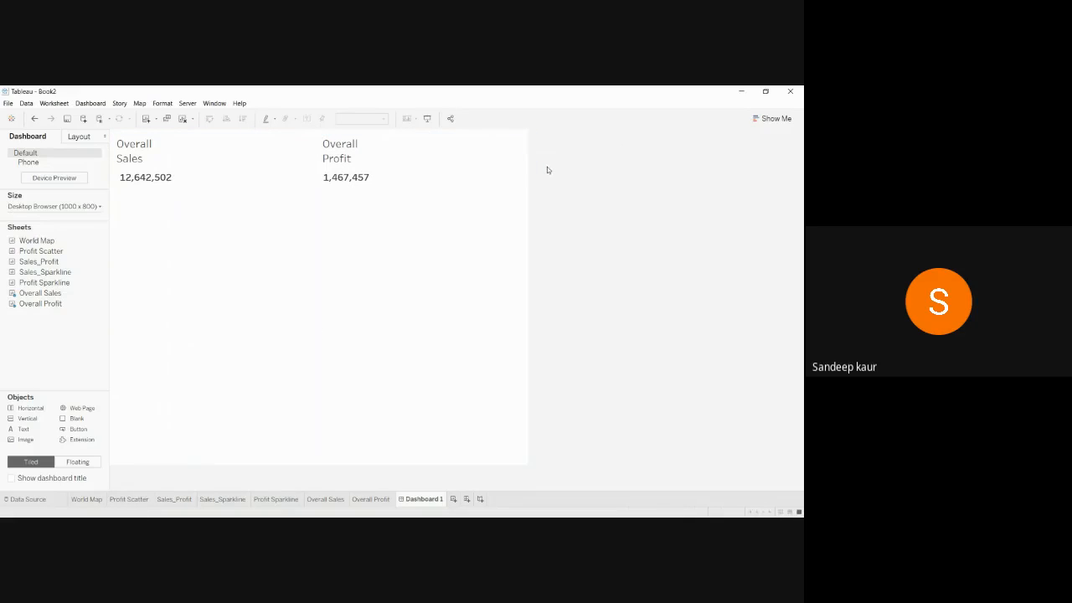
click(401, 222)
click(249, 228)
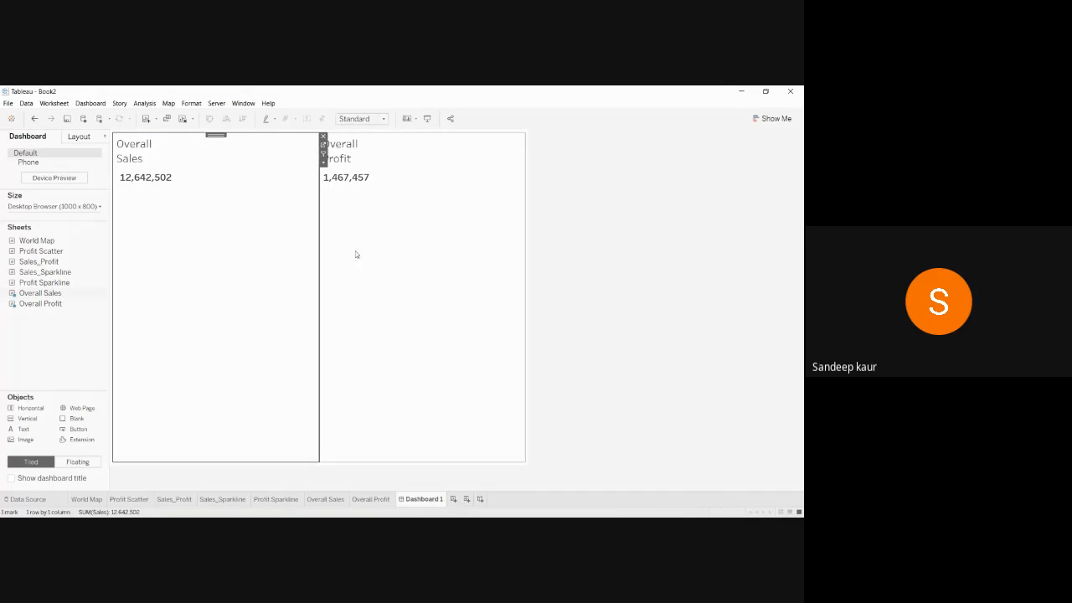
click(588, 261)
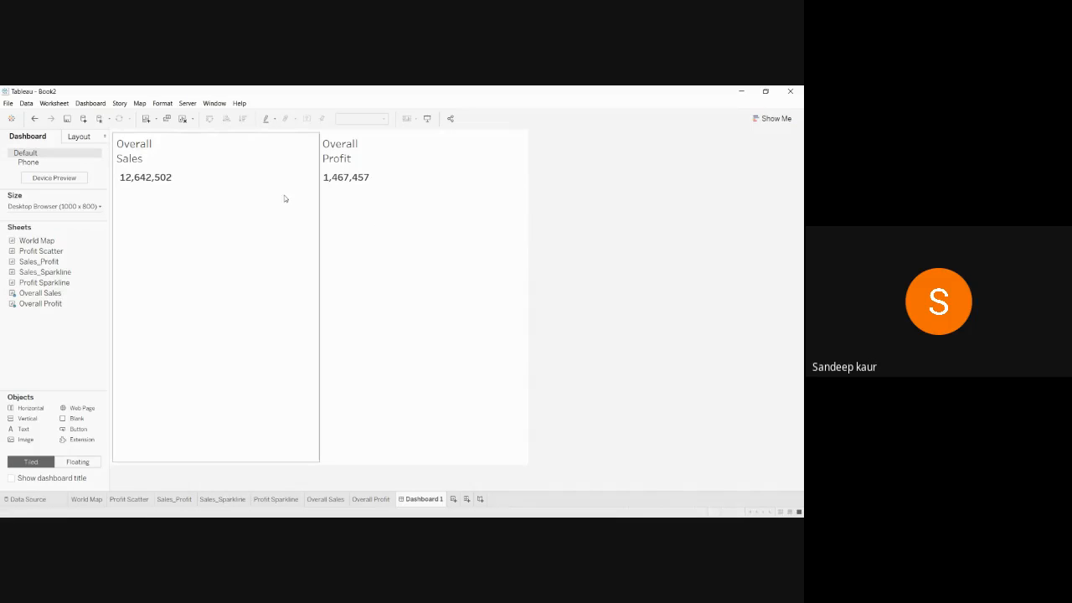
Hide the sheet titles of both Overall Sales and Overall Profit on the dashboard
click(234, 161)
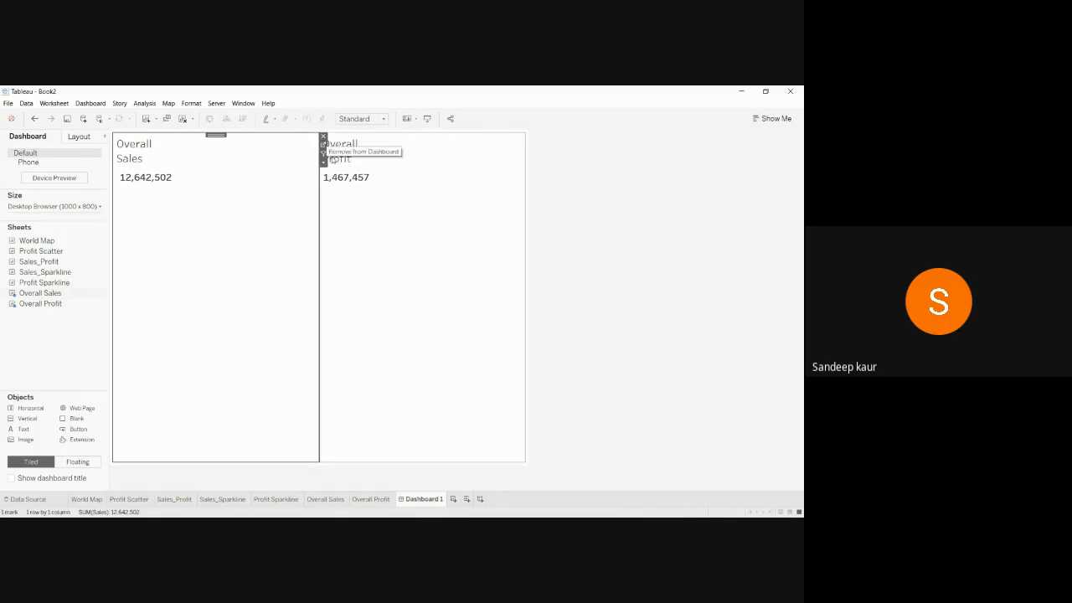
click(323, 162)
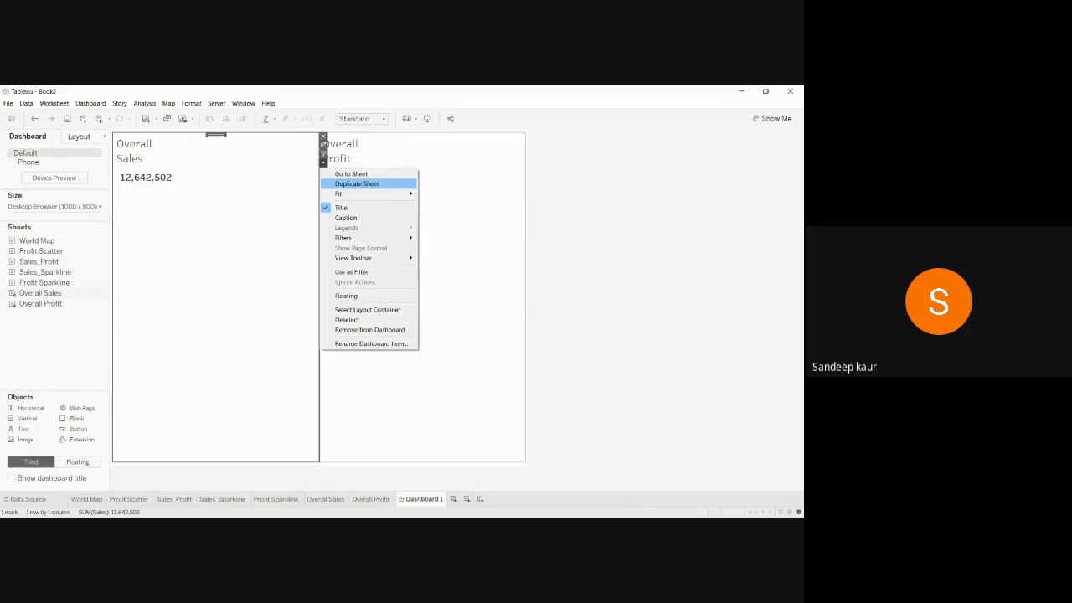
click(341, 207)
click(410, 183)
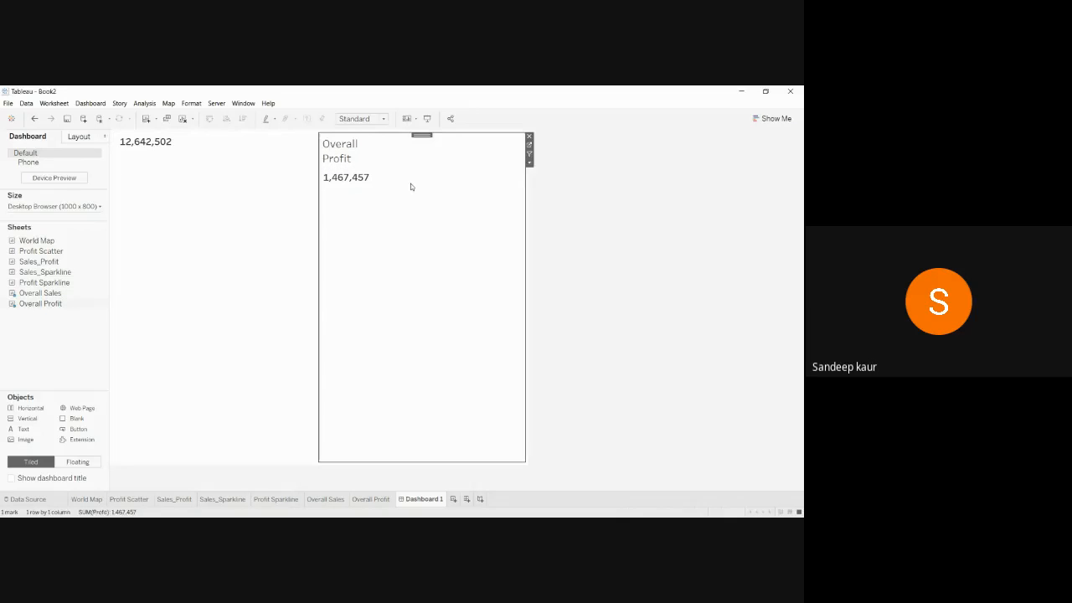
click(529, 162)
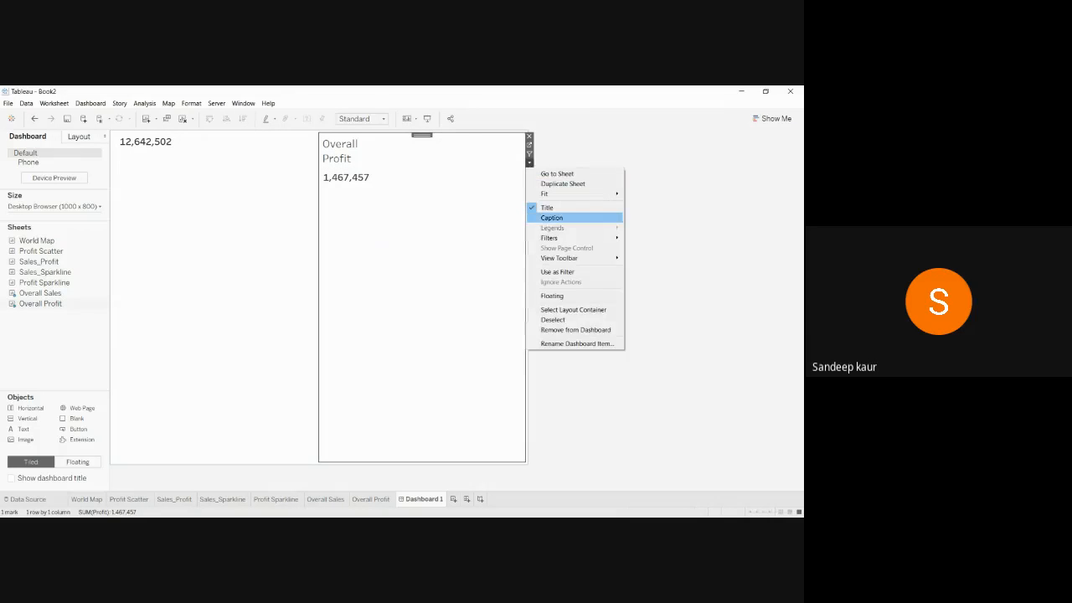
click(546, 207)
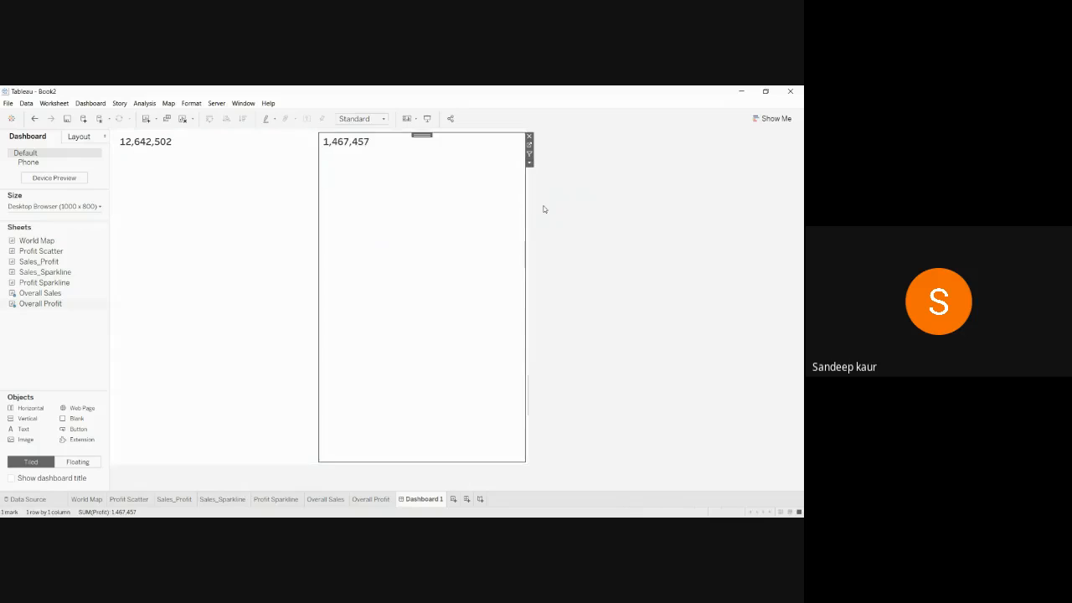
click(585, 206)
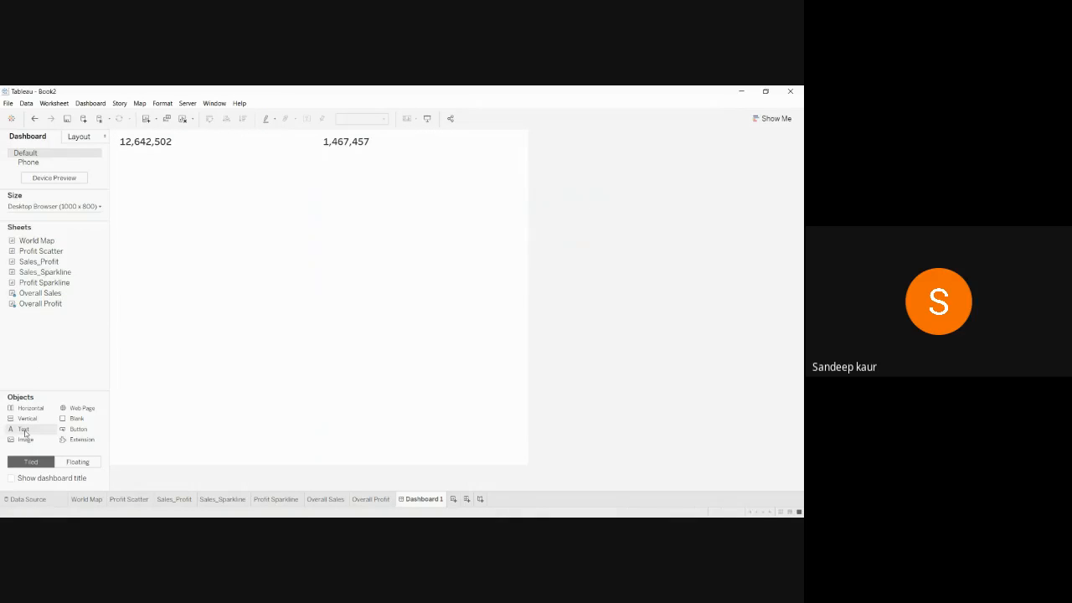
Add a text object reading "Overall Sales" above the totals, formatted 14-point, bold, mauve and centred
mouse_move(100, 348)
mouse_down()
mouse_move(182, 227)
mouse_move(215, 134)
mouse_up()
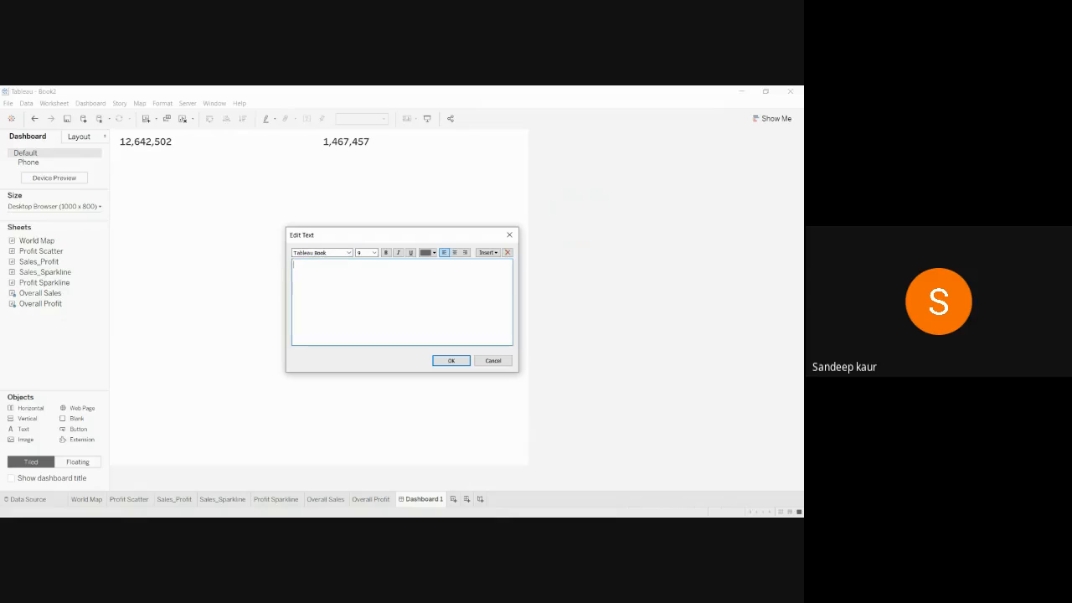
text(Overall Sales)
key(ctrl+a)
click(373, 252)
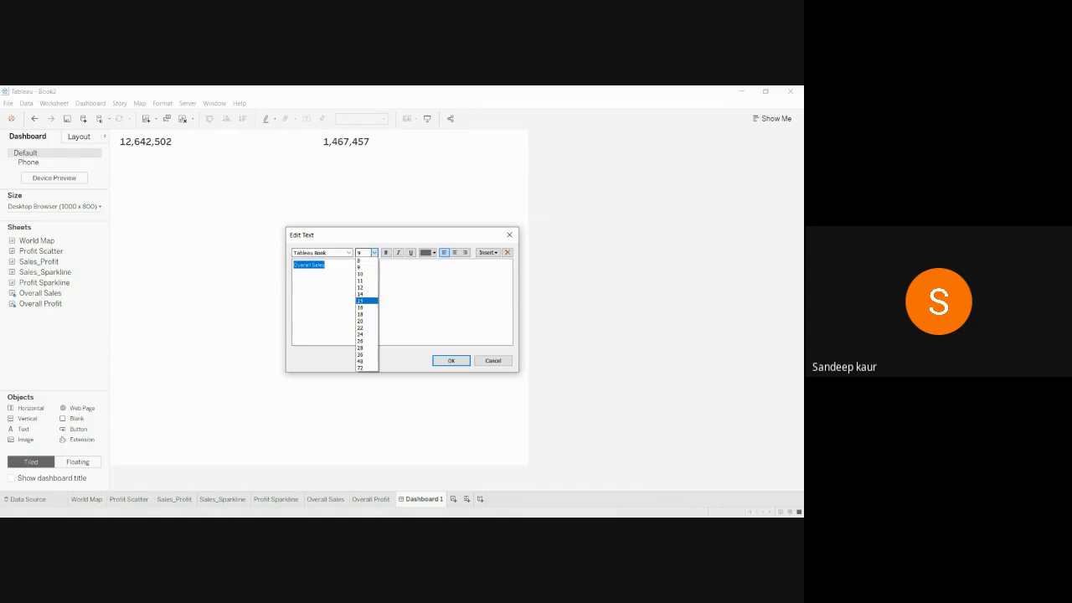
click(360, 294)
click(386, 252)
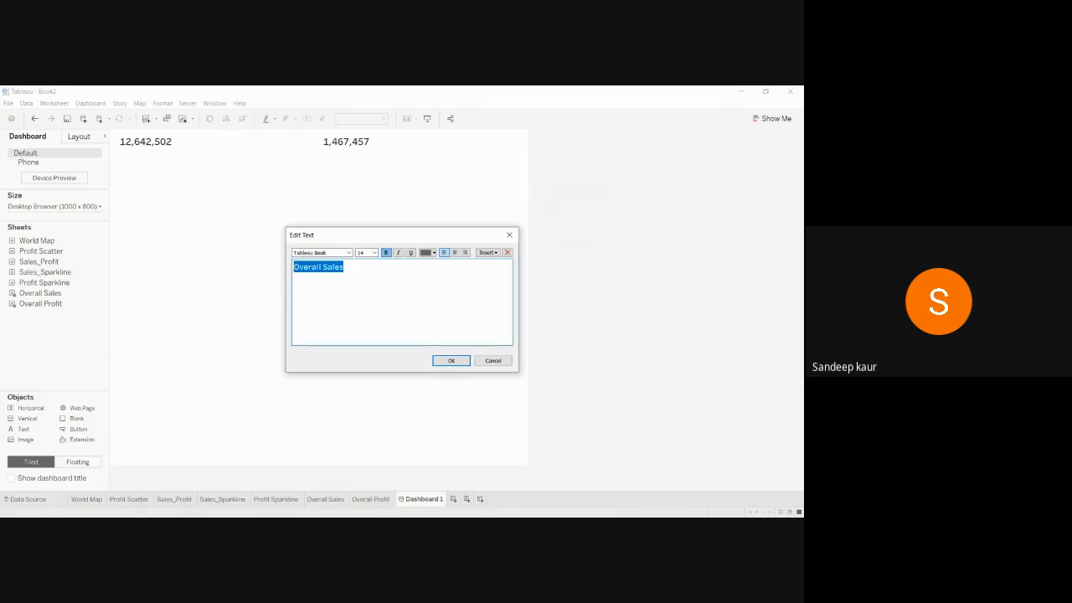
click(434, 252)
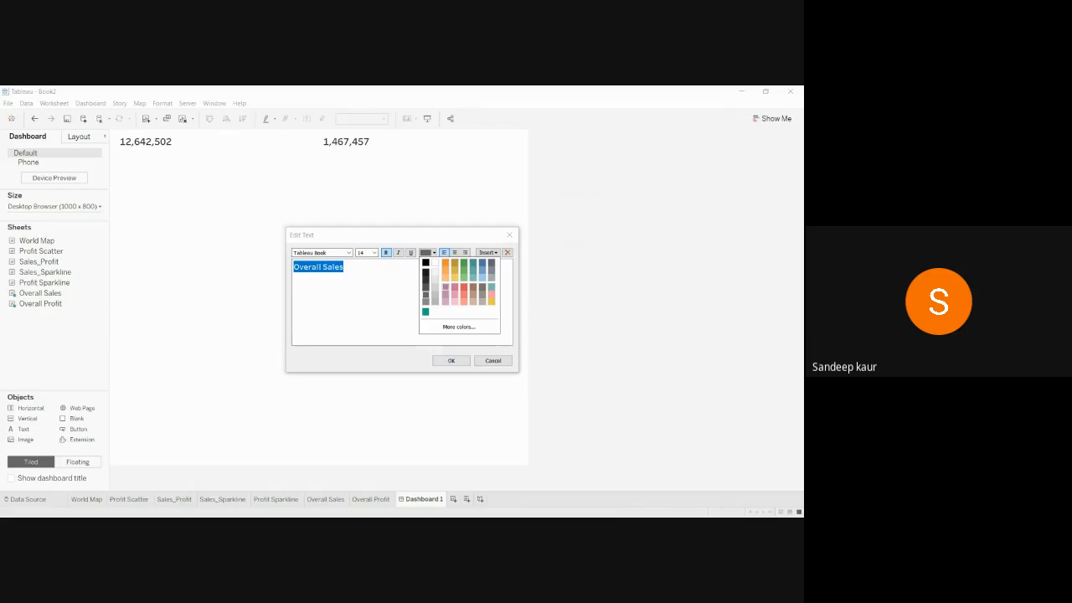
click(446, 287)
click(454, 252)
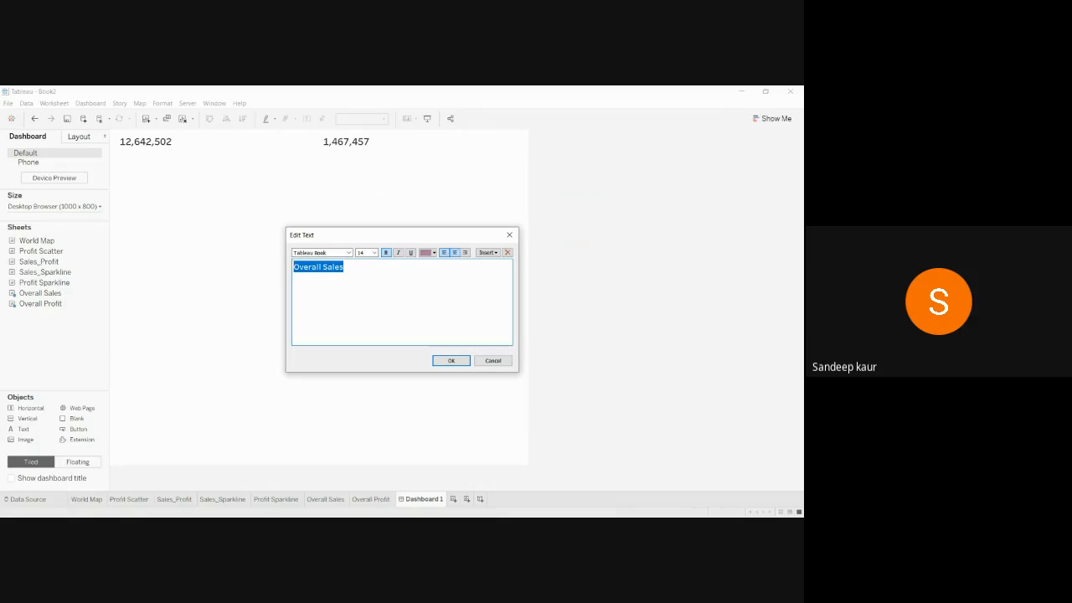
click(453, 361)
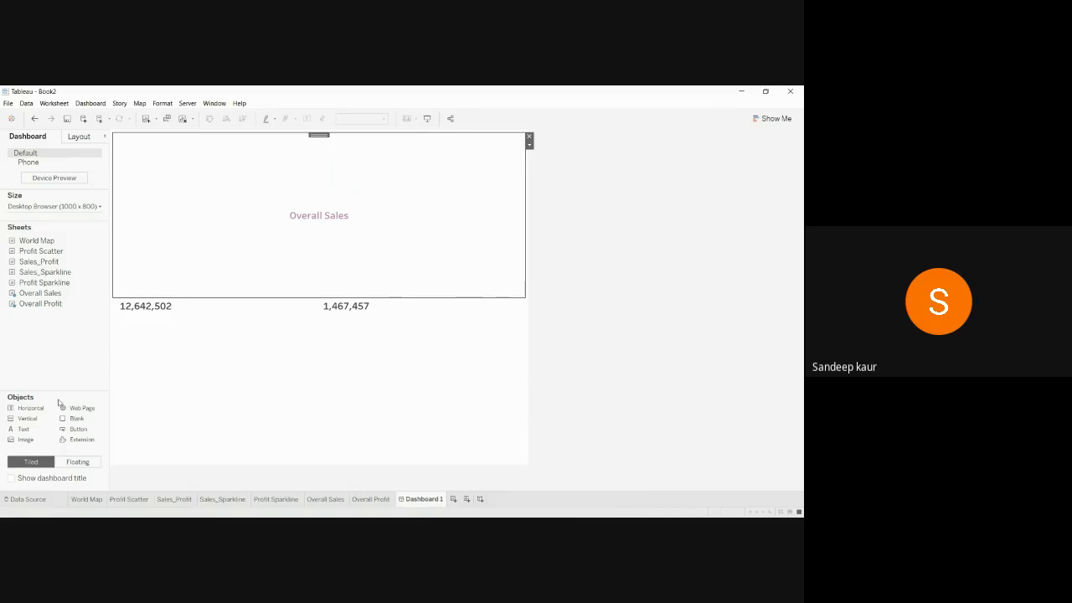
Add a 14-point, bold, mauve, centred "Overall Profit" text object beside the Overall Sales heading, and shrink the heading row to a thin strip
drag(23, 429, 516, 190)
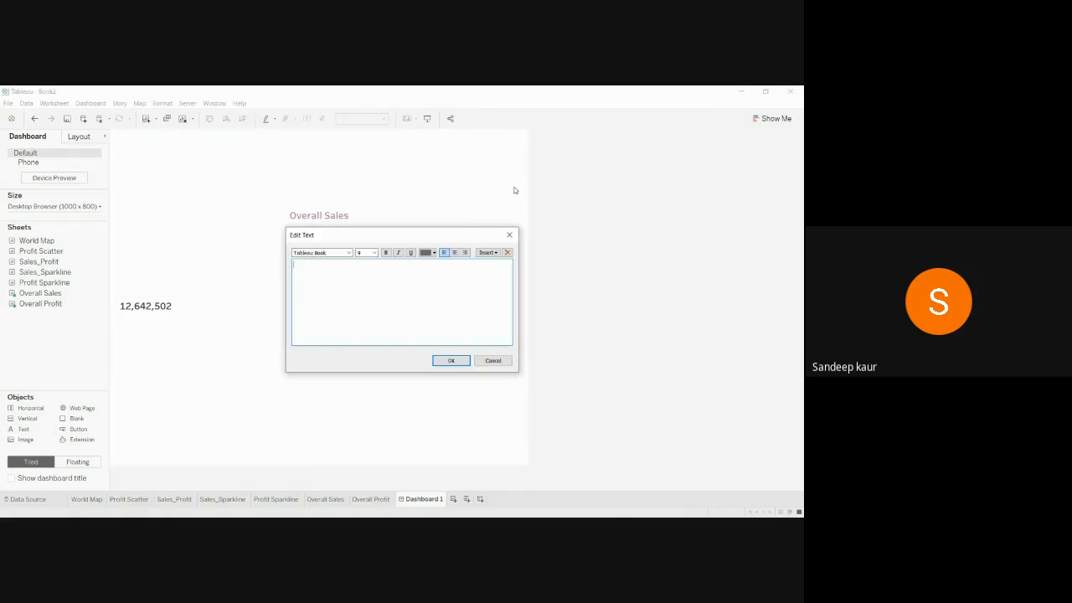
text(Overall Profit)
key(ctrl+a)
click(374, 252)
click(366, 293)
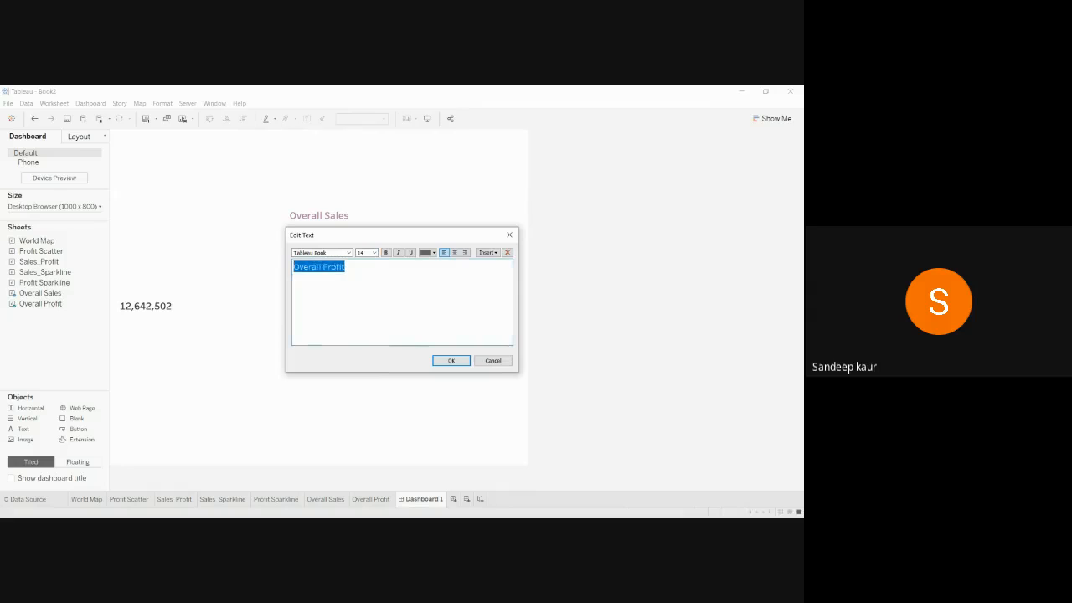
click(386, 253)
click(434, 253)
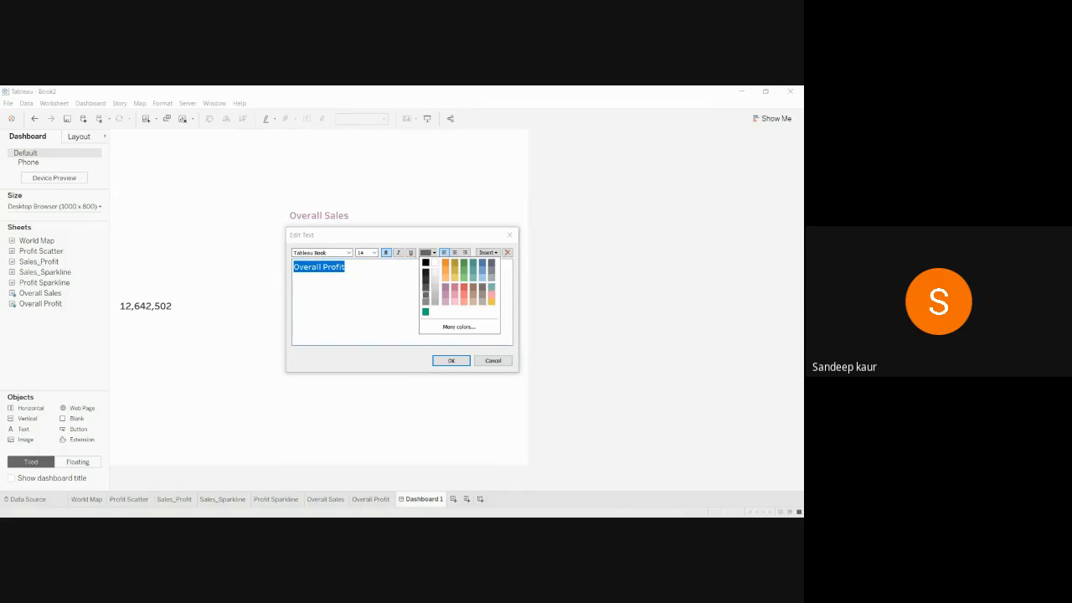
click(446, 287)
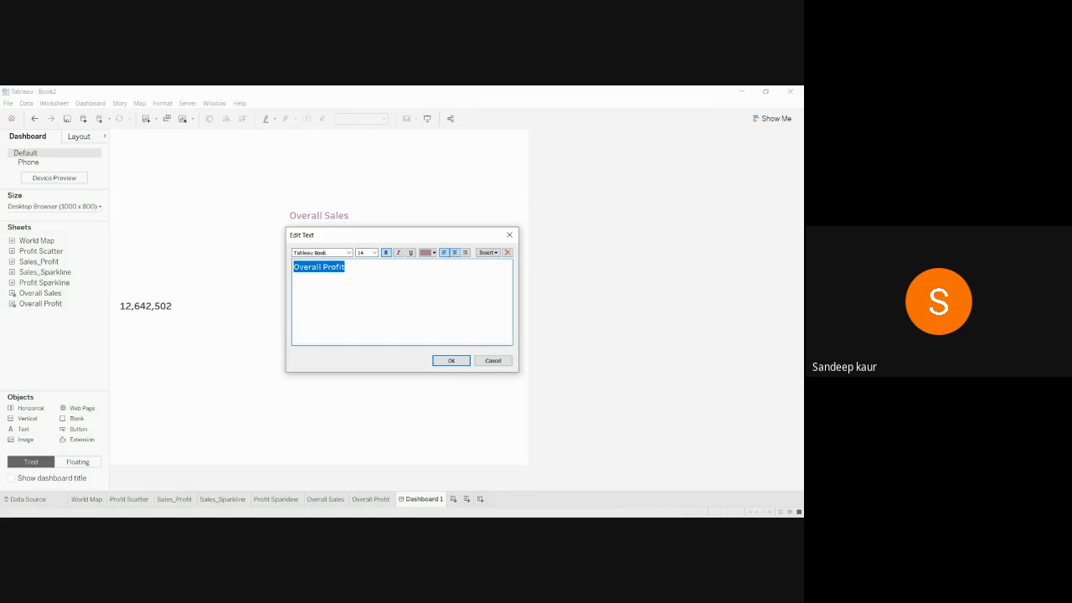
click(455, 252)
click(452, 361)
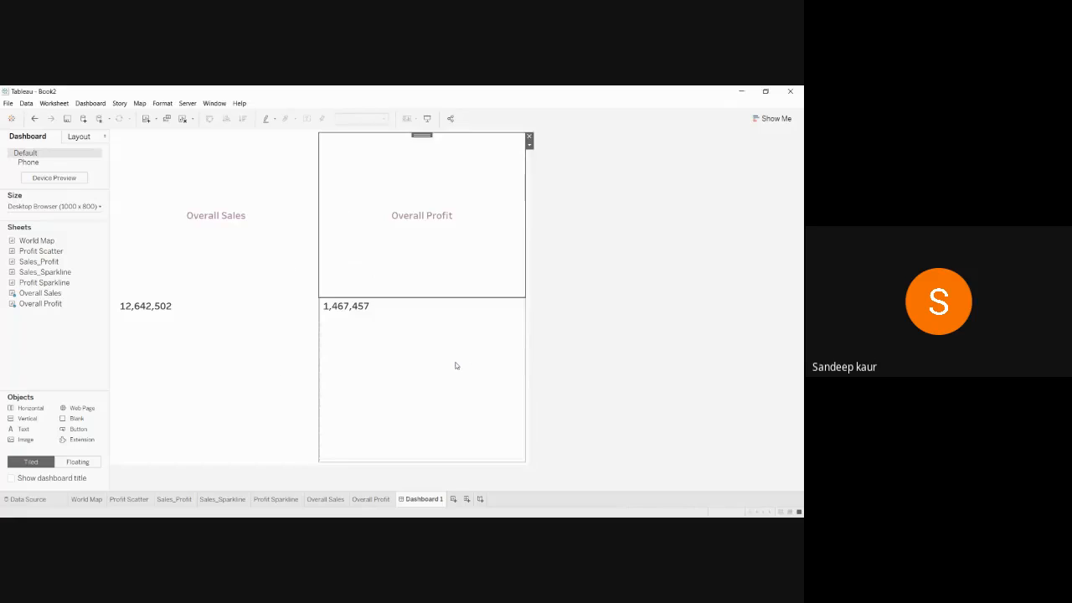
click(683, 275)
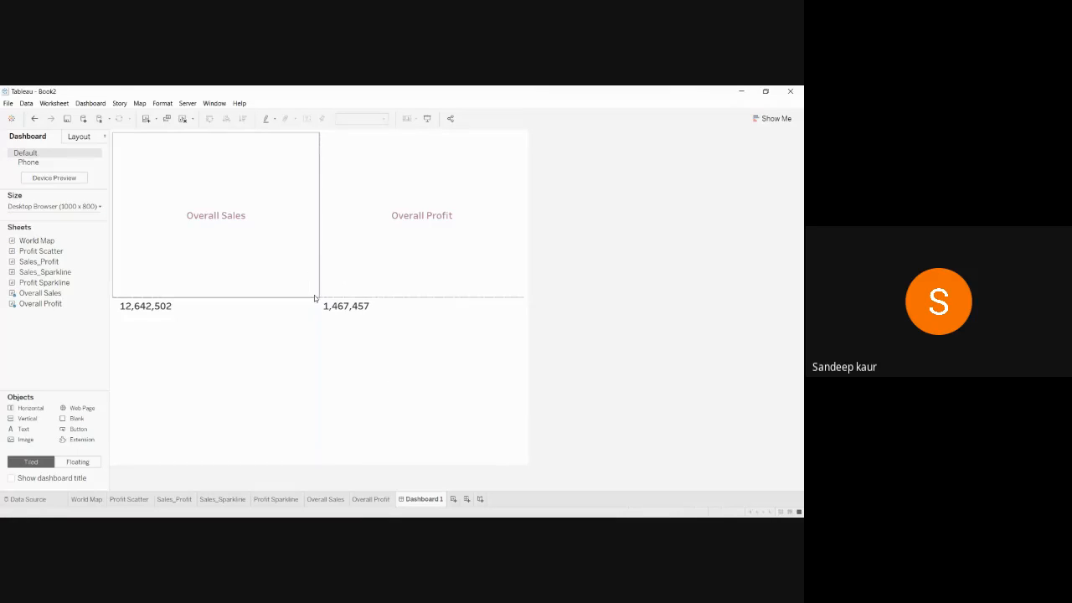
drag(314, 299, 307, 136)
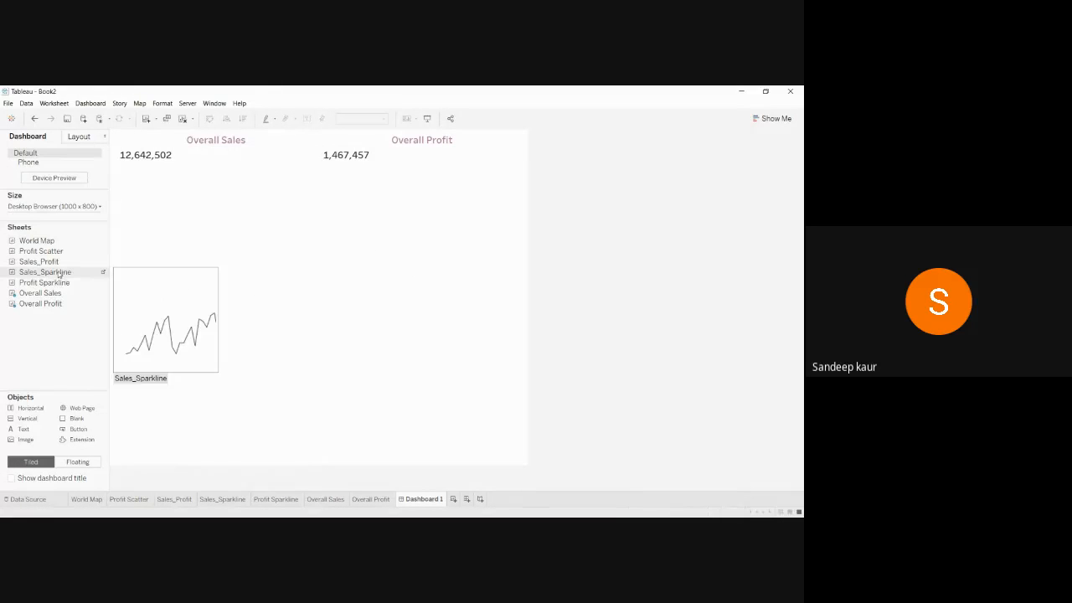
Try placing Sales_Sparkline between the Overall Sales and Overall Profit totals, and undo the placement
mouse_move(57, 288)
drag(30, 274, 359, 232)
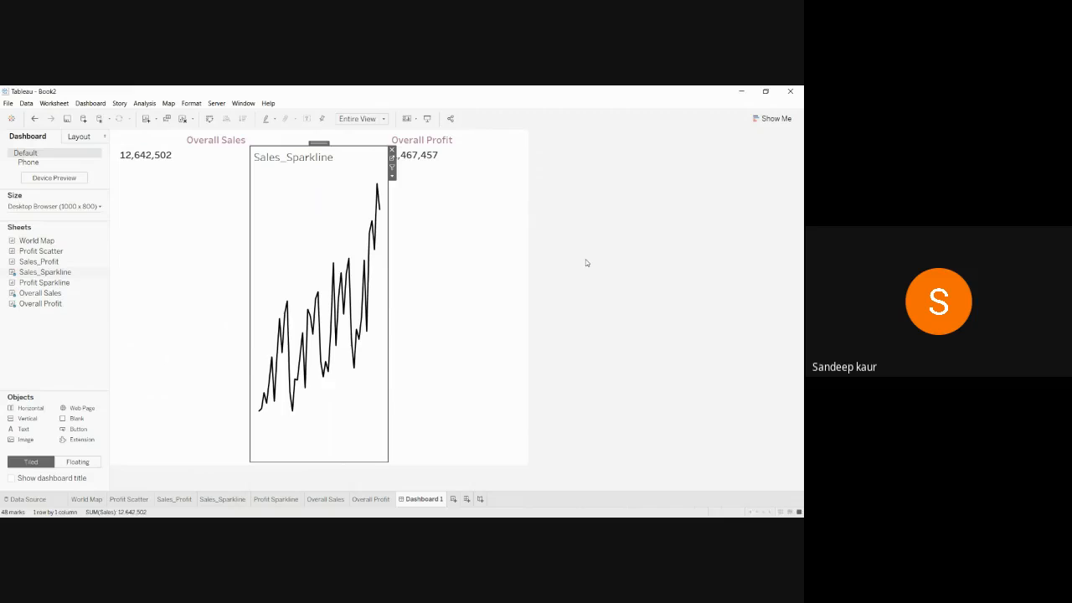
key(ctrl+z)
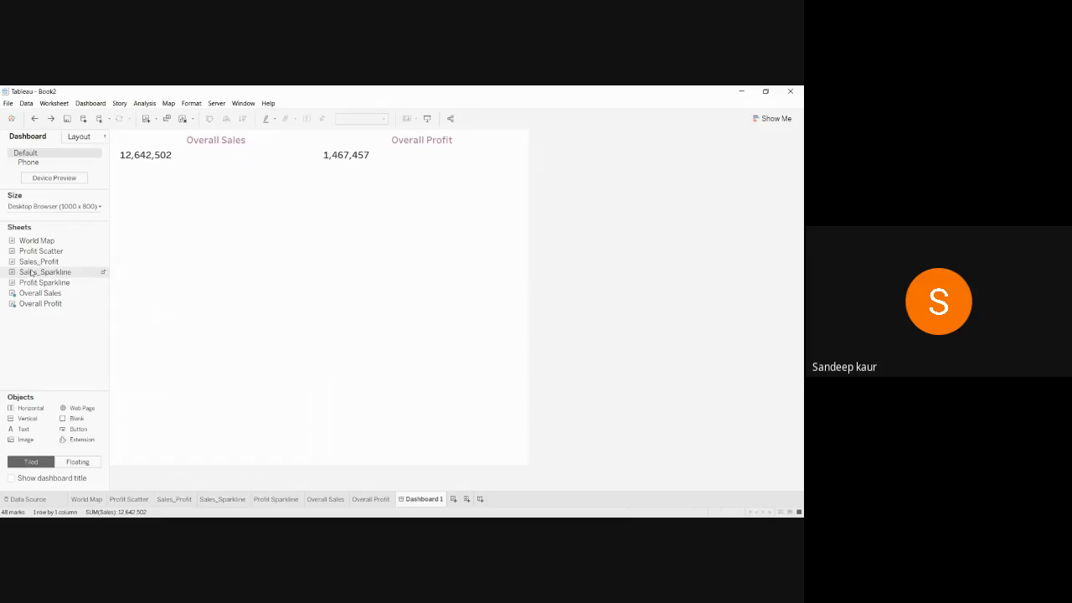
Place Sales_Sparkline and Profit Sparkline side by side beneath the totals, and shrink the totals row to a thin strip
drag(31, 273, 224, 359)
drag(270, 437, 321, 460)
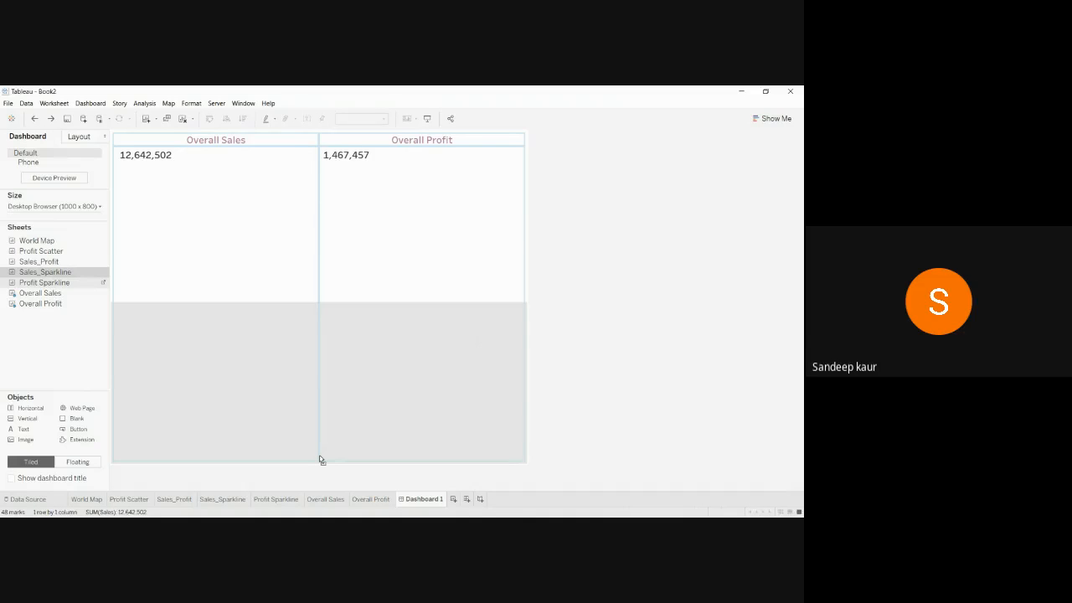
drag(320, 460, 318, 450)
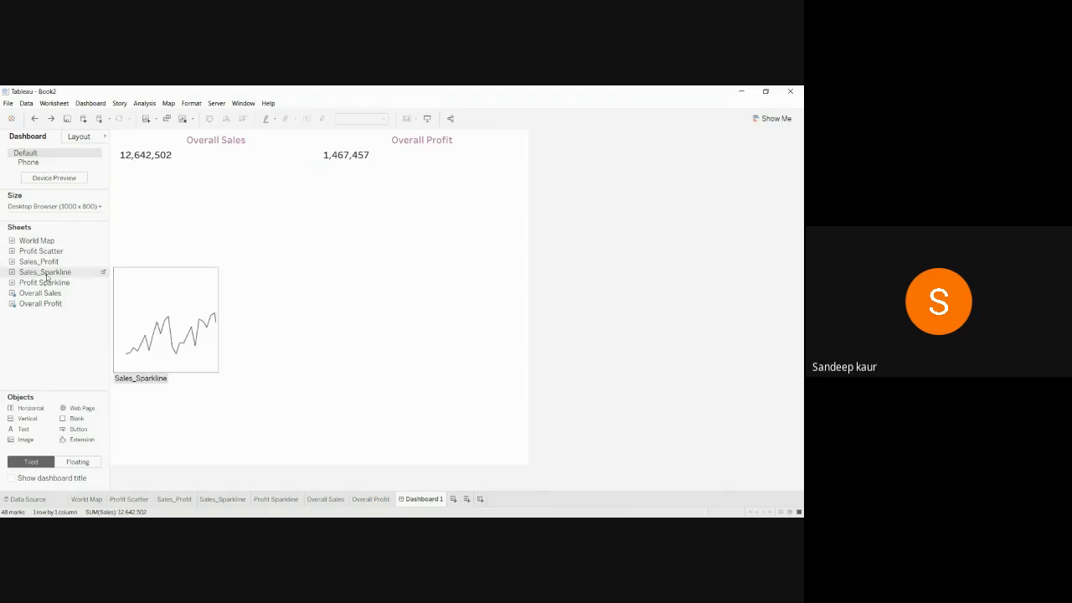
drag(46, 273, 269, 456)
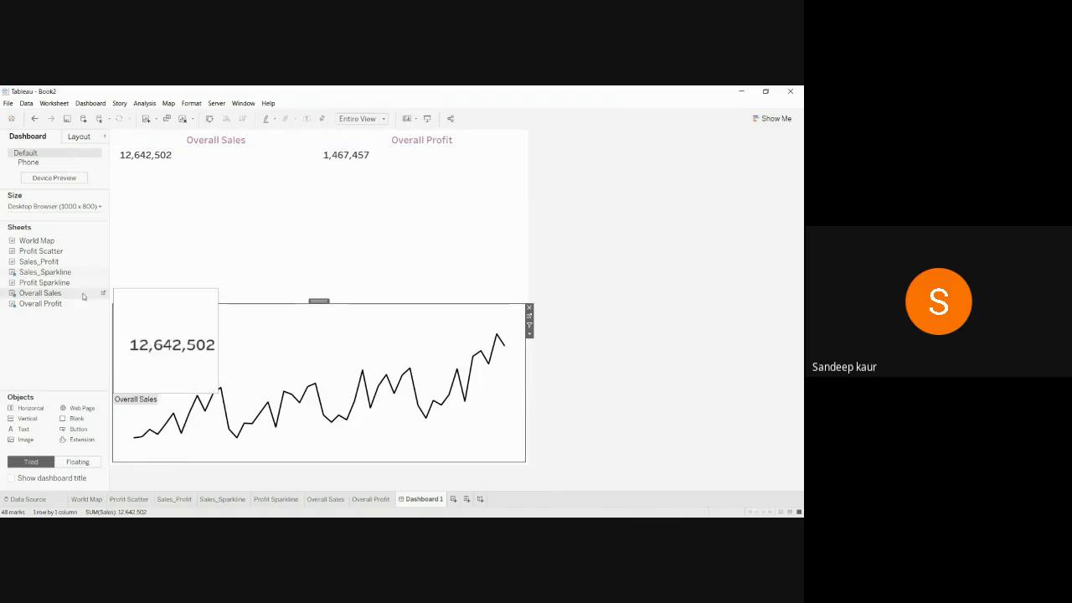
drag(61, 285, 191, 314)
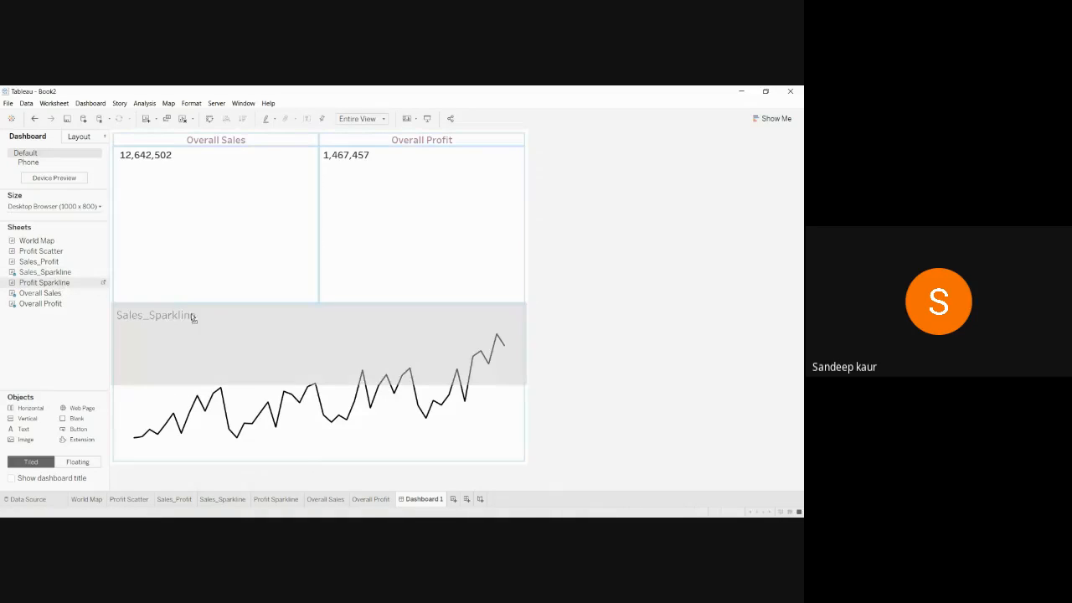
drag(299, 375, 514, 391)
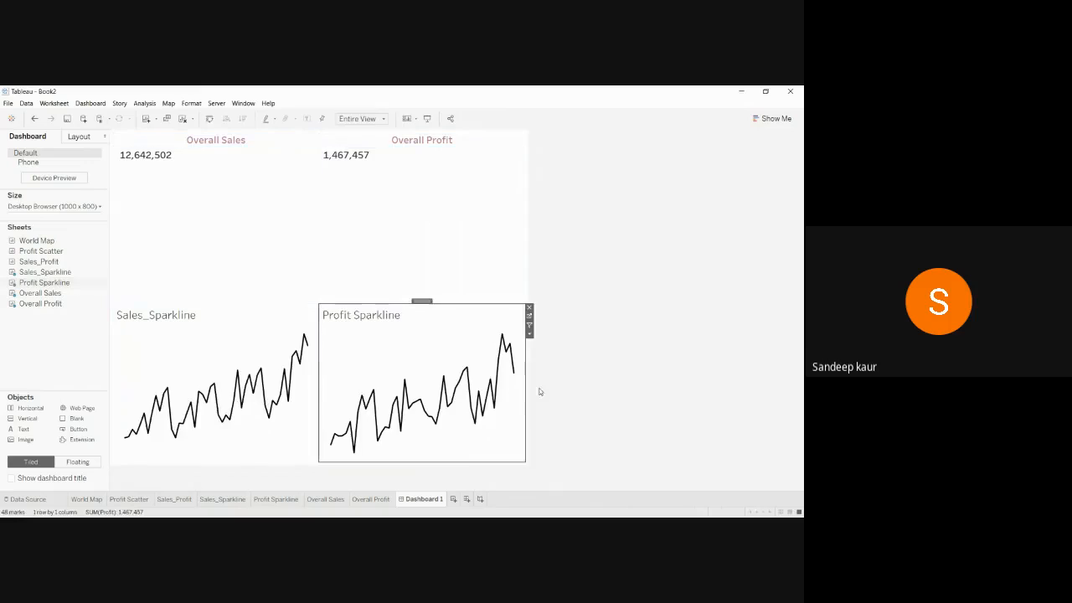
click(546, 391)
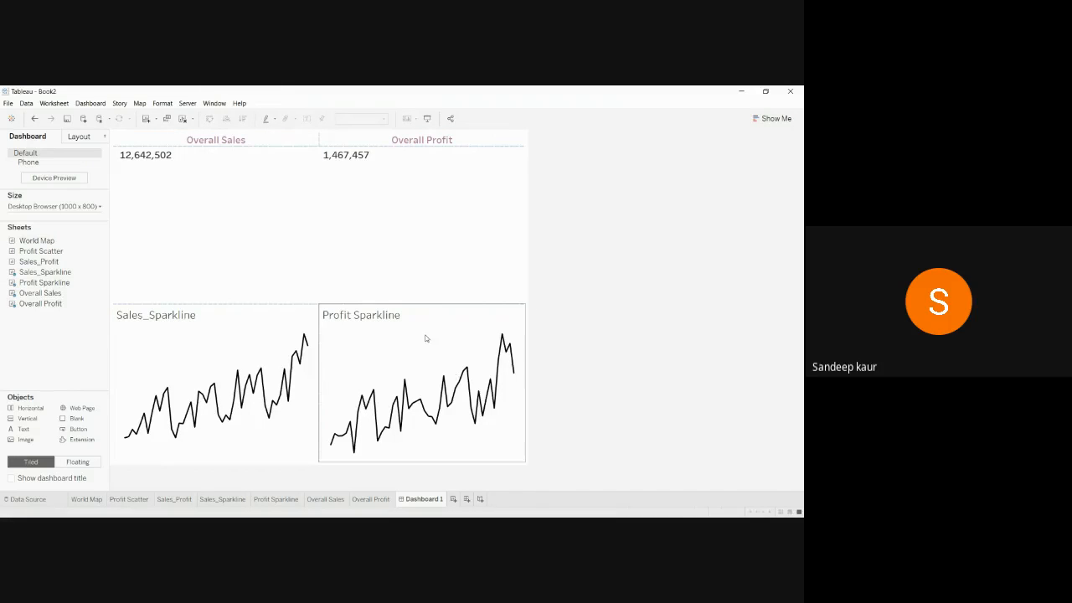
drag(397, 304, 391, 164)
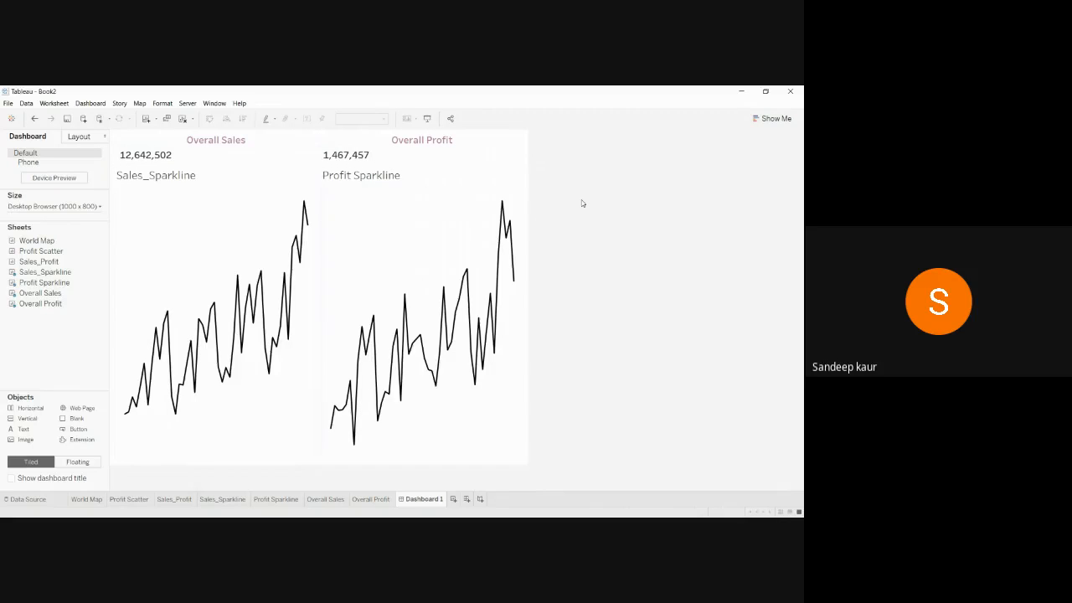
Hide the titles of the Sales_Sparkline and Profit Sparkline views on the dashboard
click(293, 175)
click(323, 194)
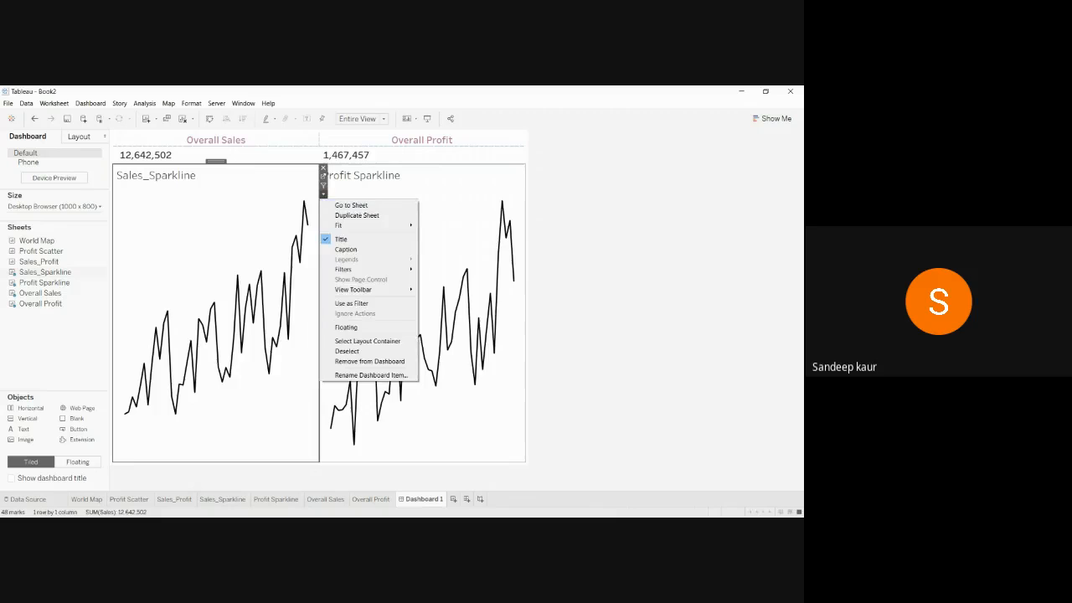
click(332, 241)
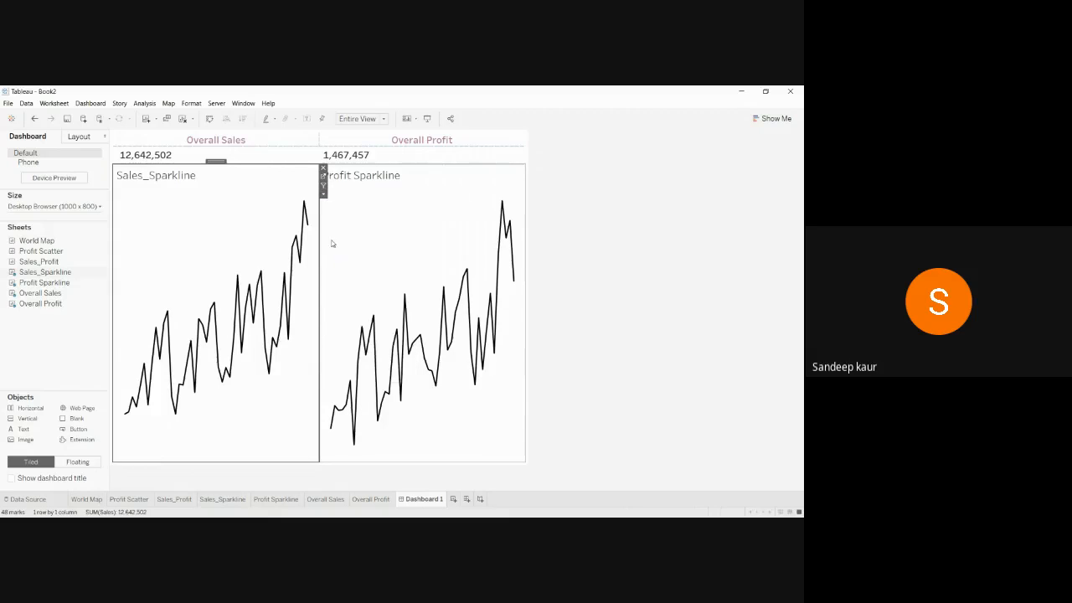
click(414, 224)
click(529, 196)
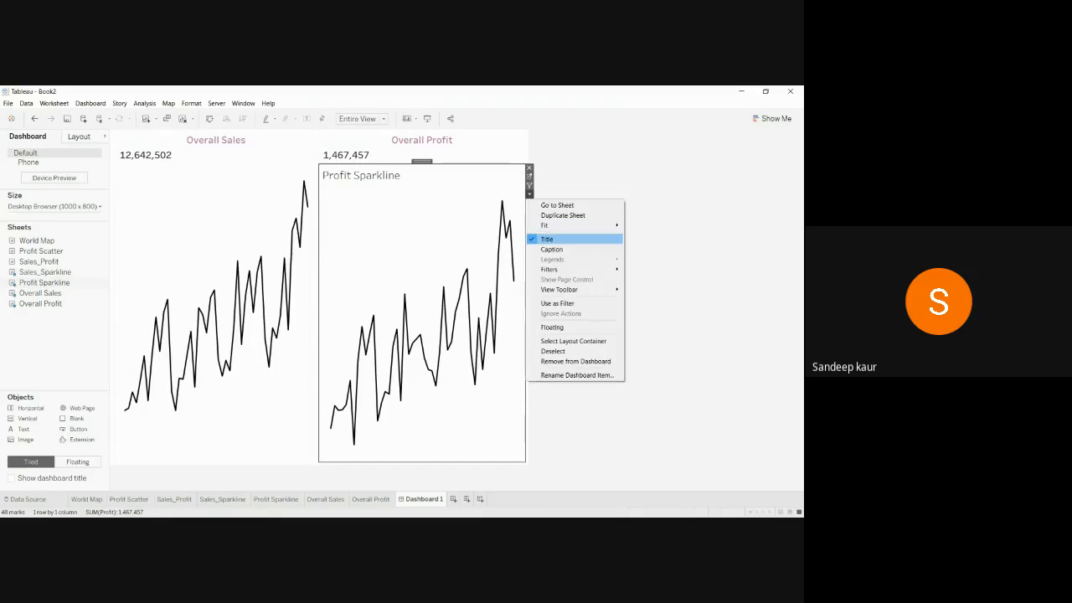
click(542, 239)
click(586, 241)
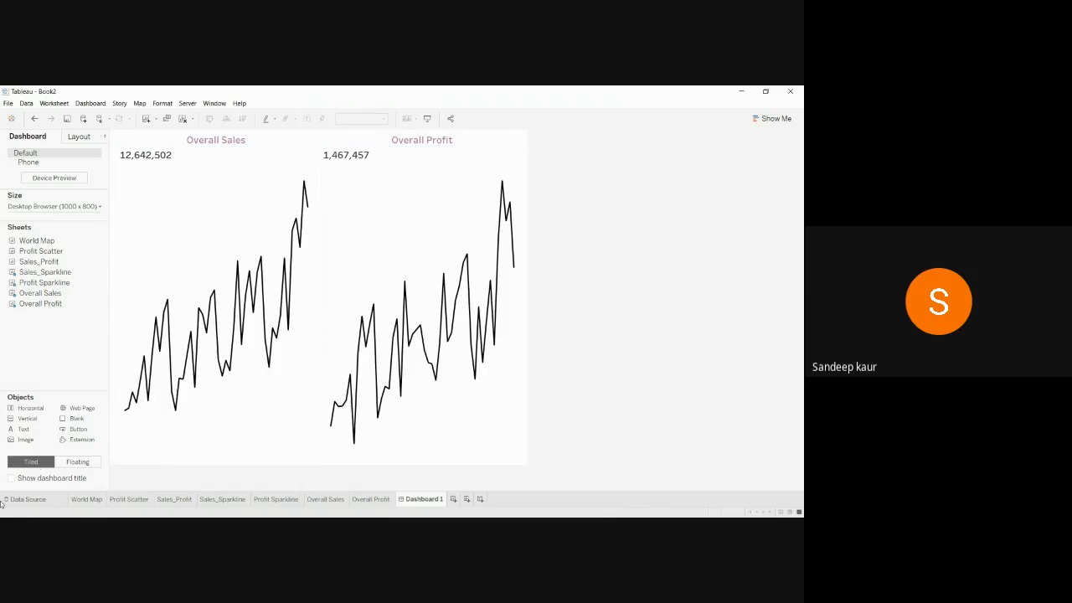
Review the World Map, Profit Scatter and Sales_Profit worksheets
click(85, 499)
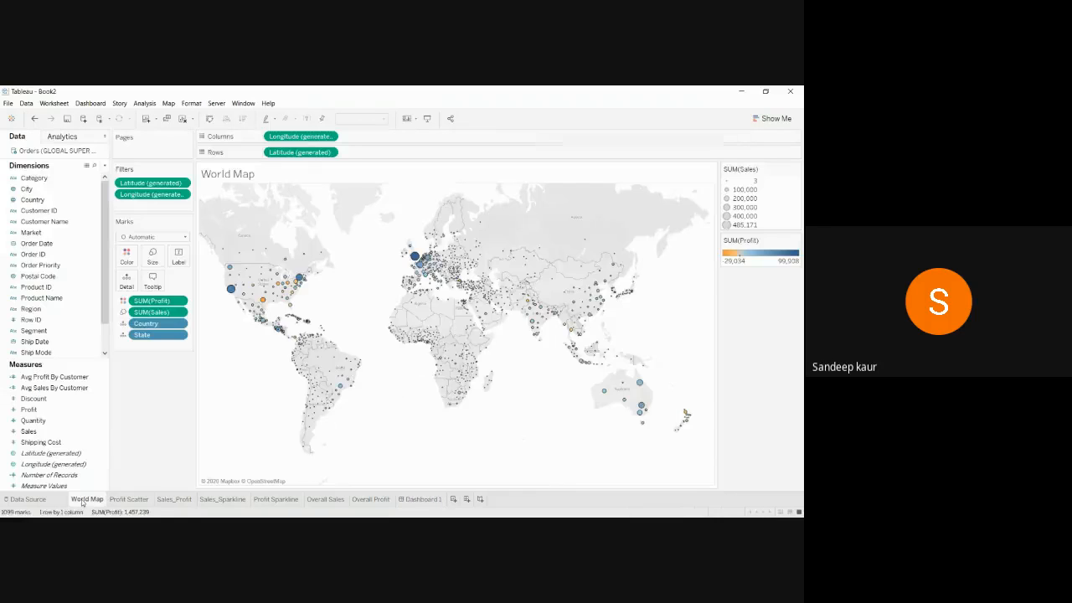
click(128, 499)
click(183, 501)
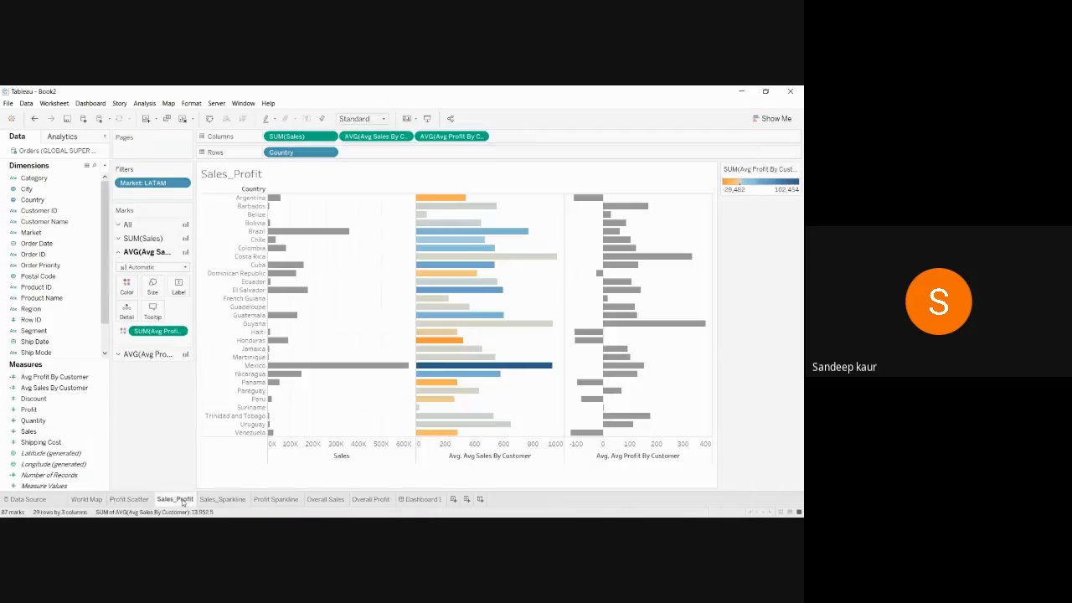
click(139, 500)
click(95, 499)
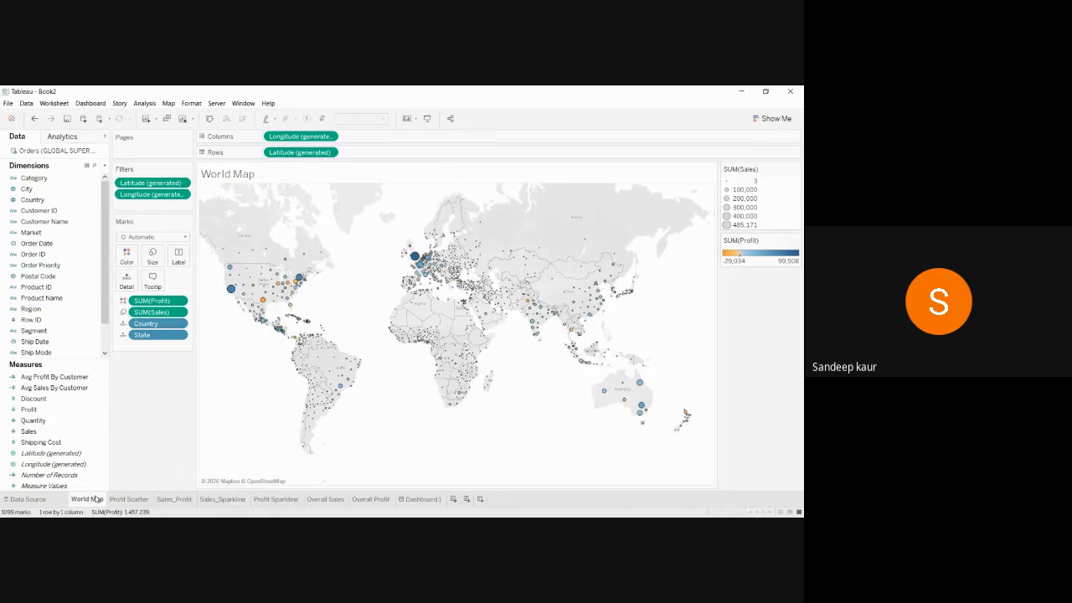
click(128, 499)
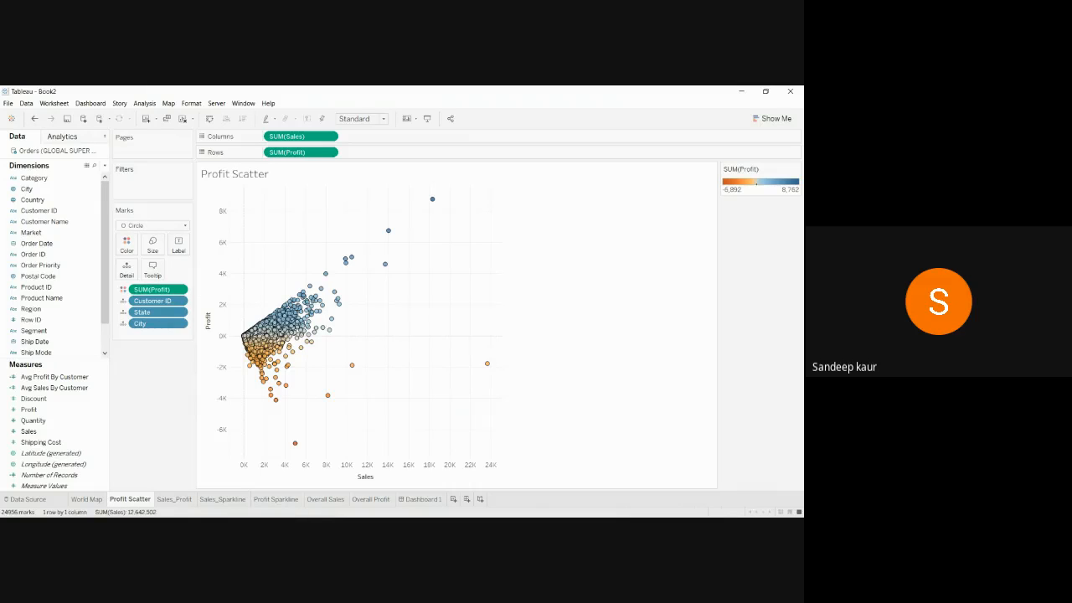
click(288, 523)
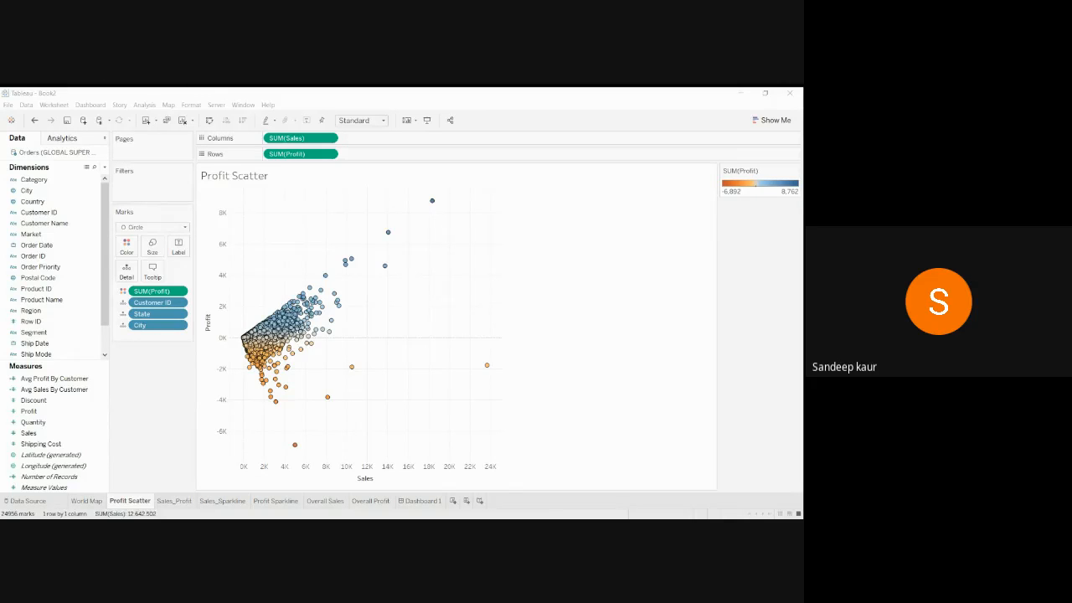
key(alt+Tab)
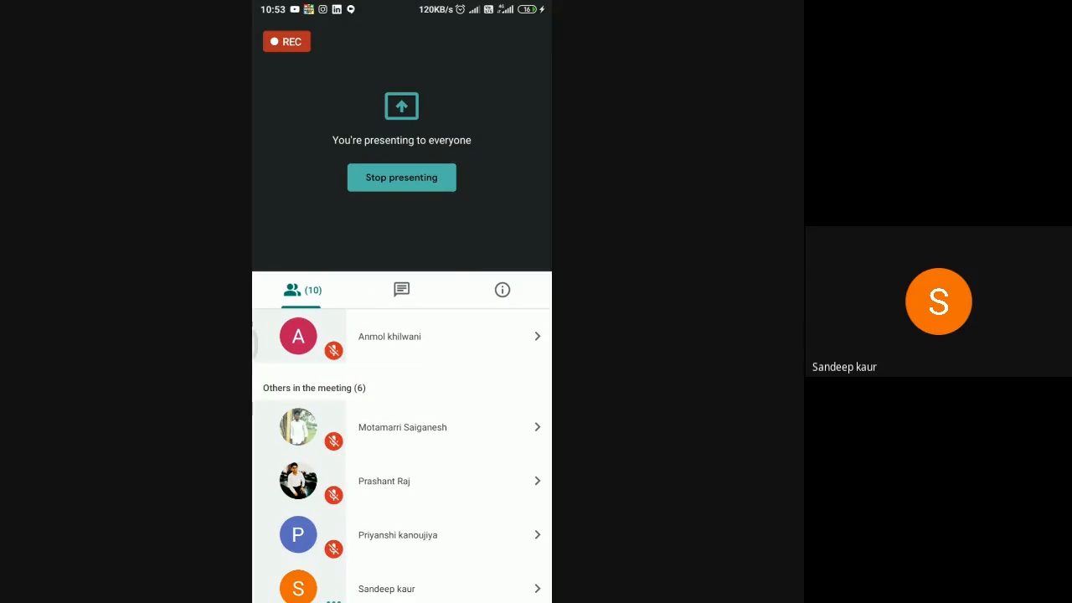
scroll(402, 455, down, 3)
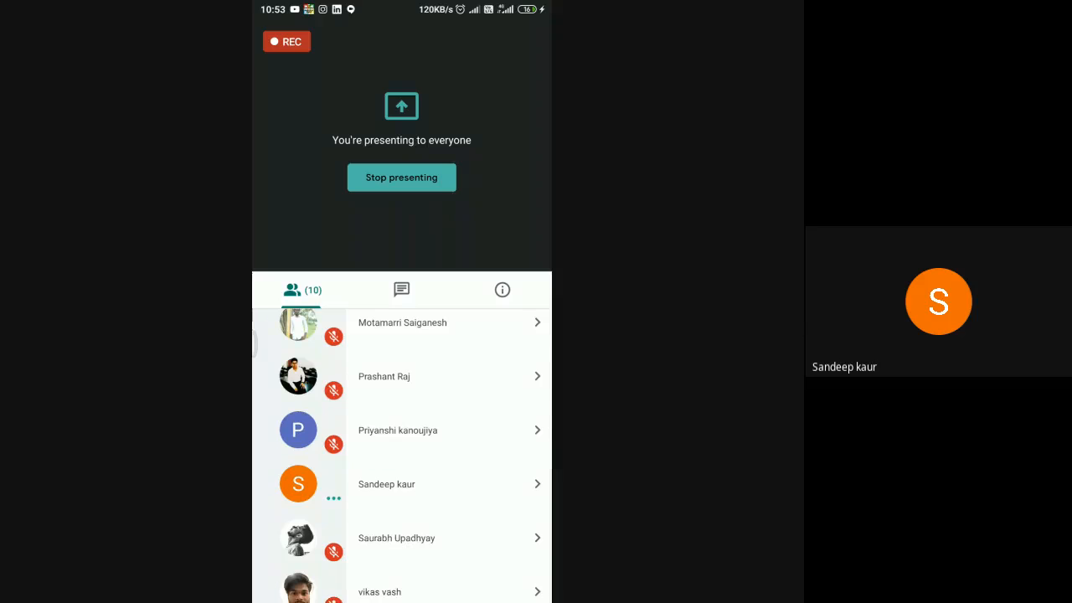
scroll(402, 456, down, 1)
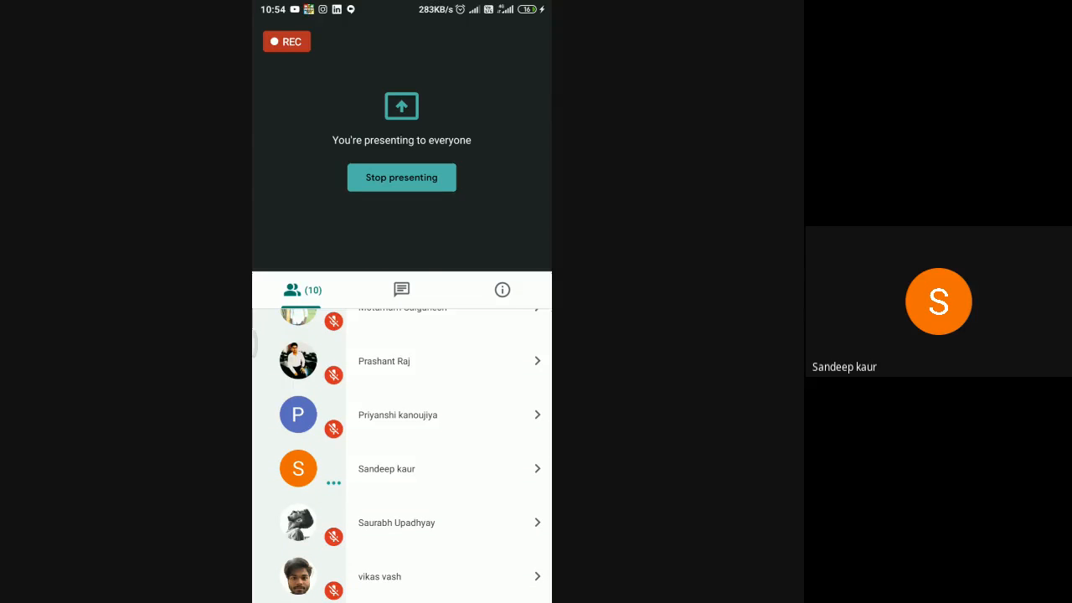
click(402, 227)
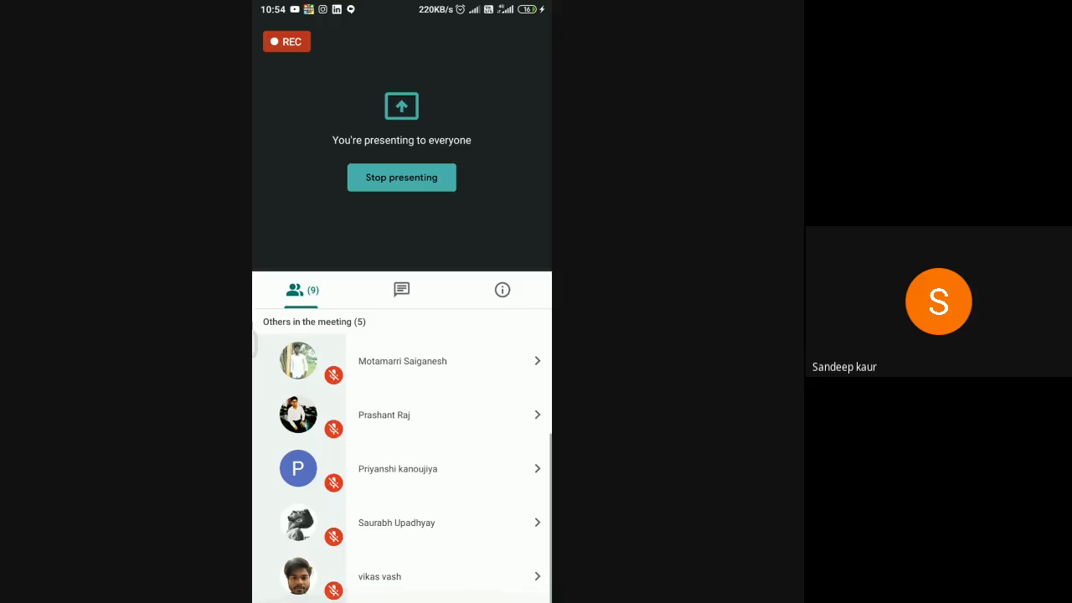
scroll(402, 455, up, 2)
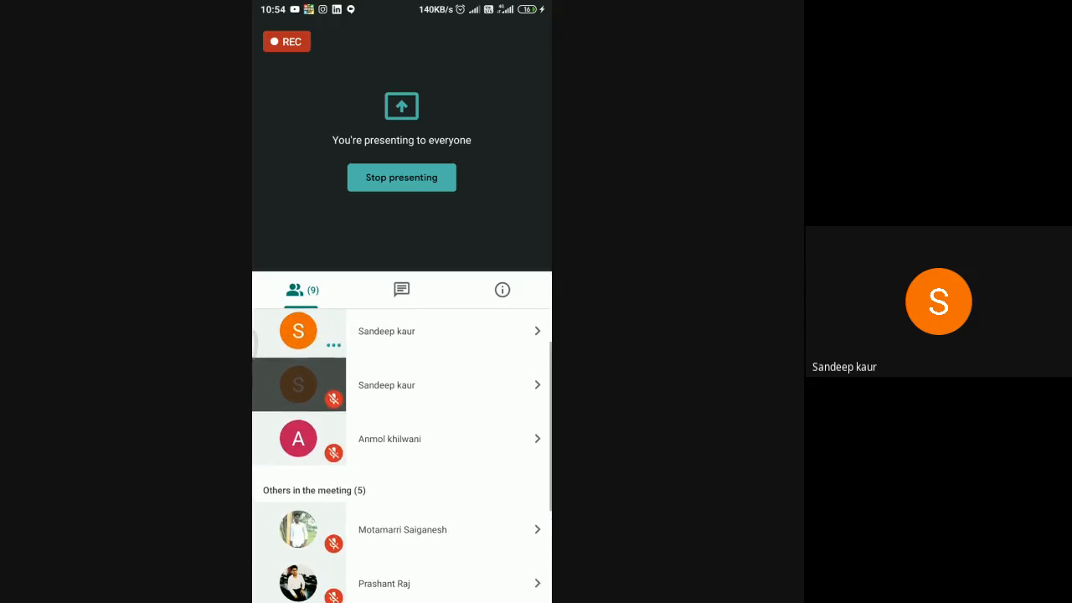
scroll(402, 456, up, 1)
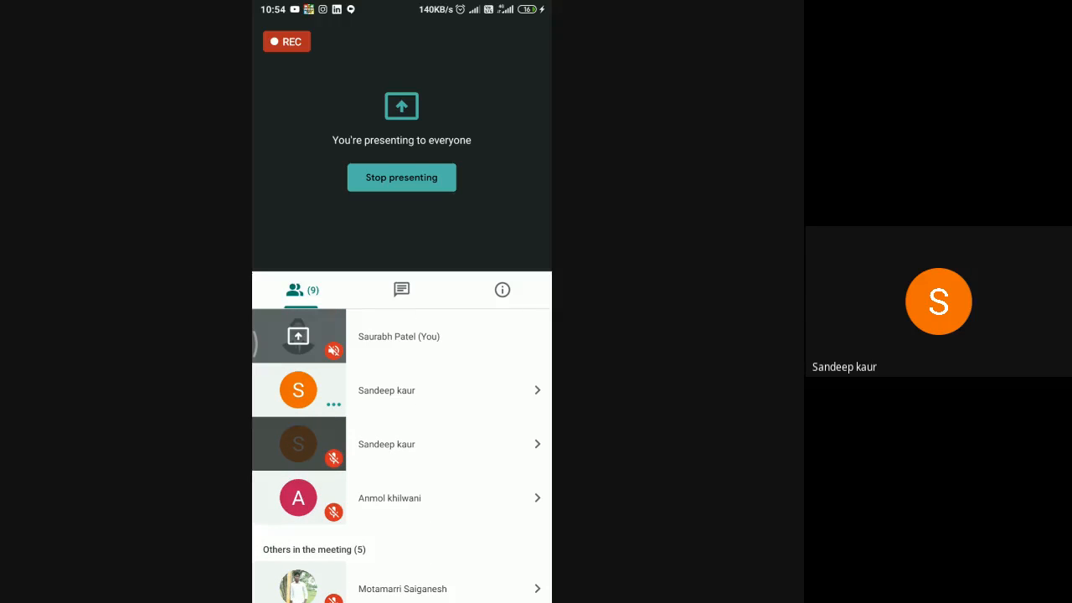
scroll(402, 452, up, 5)
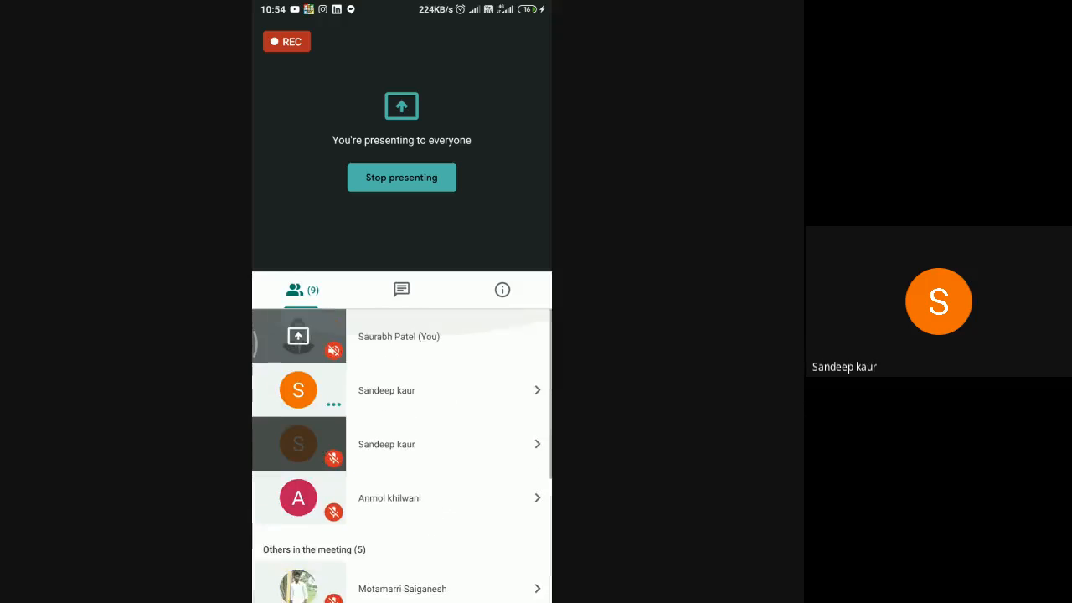
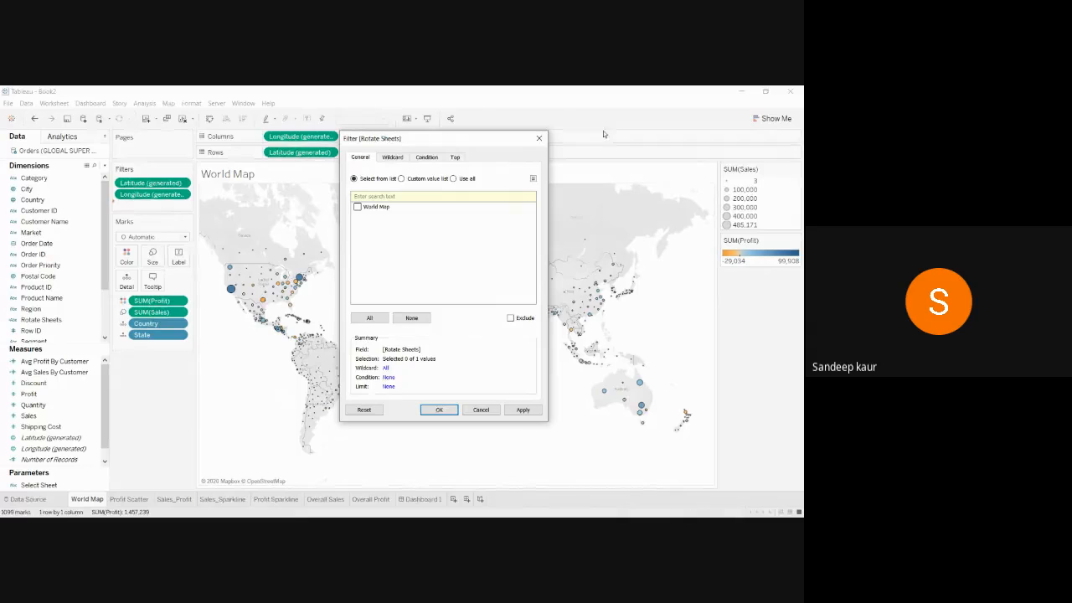
Dismiss the Rotate Sheets filter setup and review the Select Sheet parameter's data type and list of values
click(540, 139)
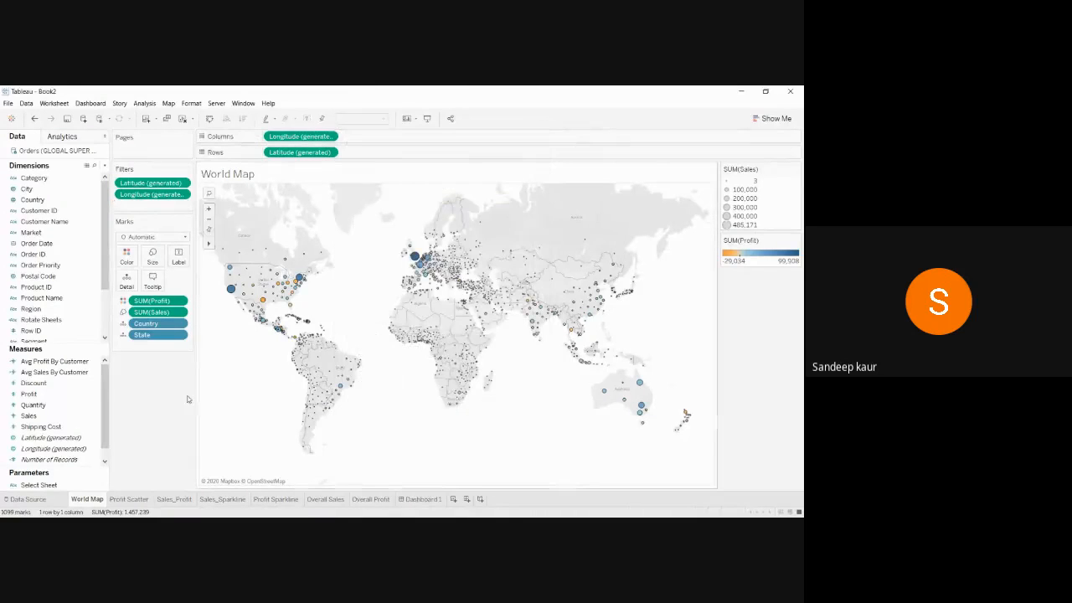
click(36, 489)
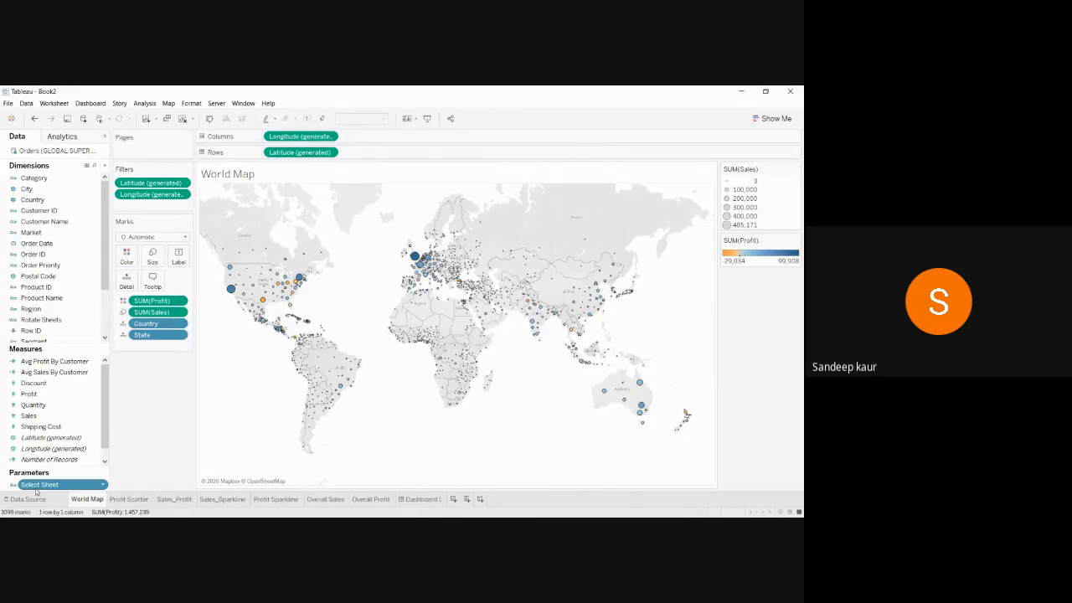
right_click(37, 487)
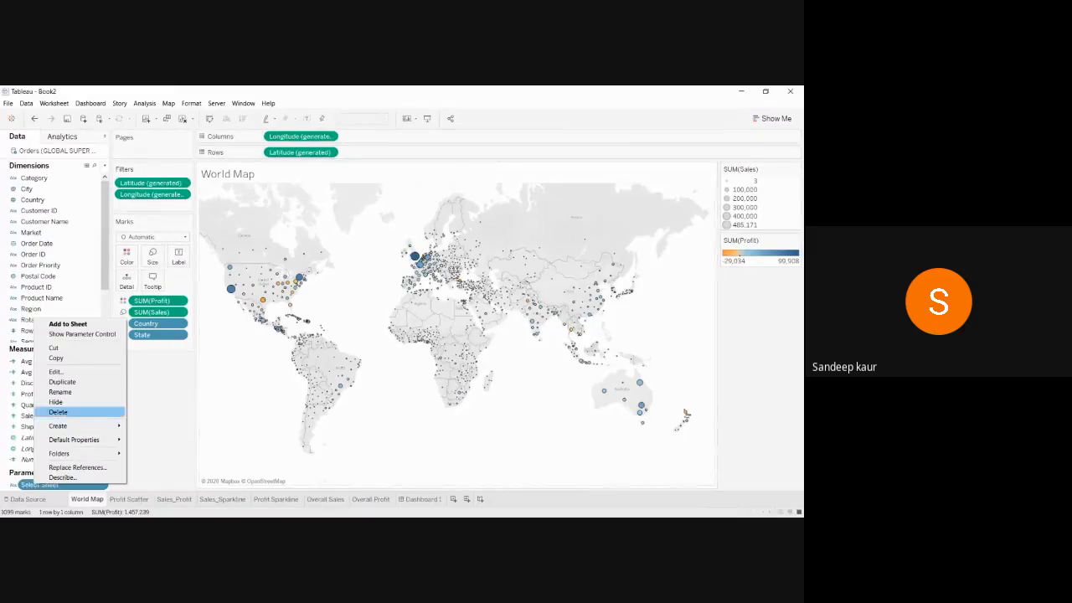
click(55, 371)
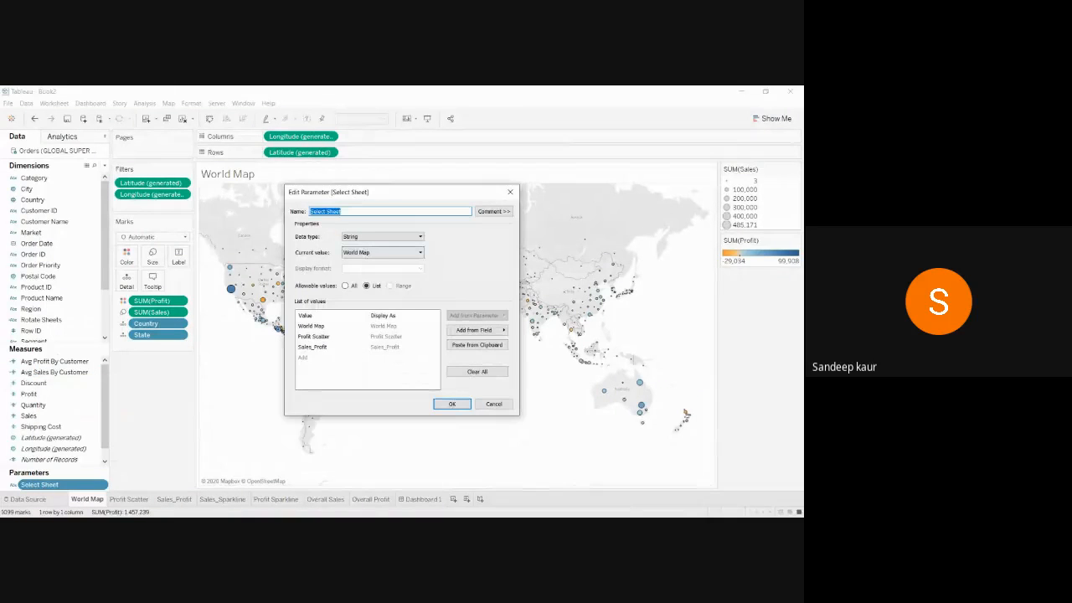
click(386, 211)
click(510, 192)
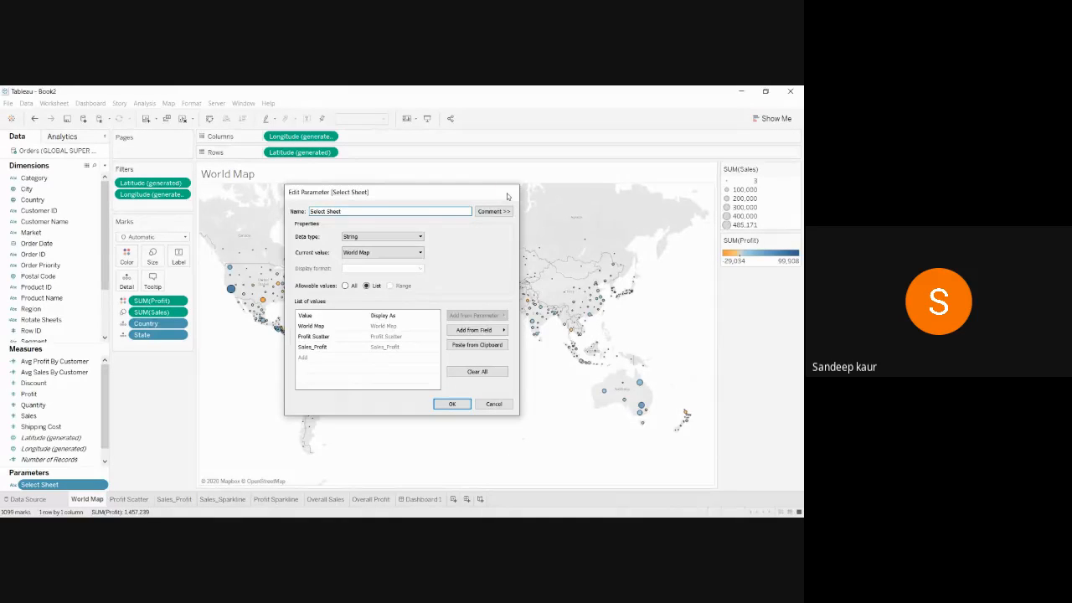
Review the formula of the Rotate Sheets calculated field
click(83, 320)
right_click(82, 320)
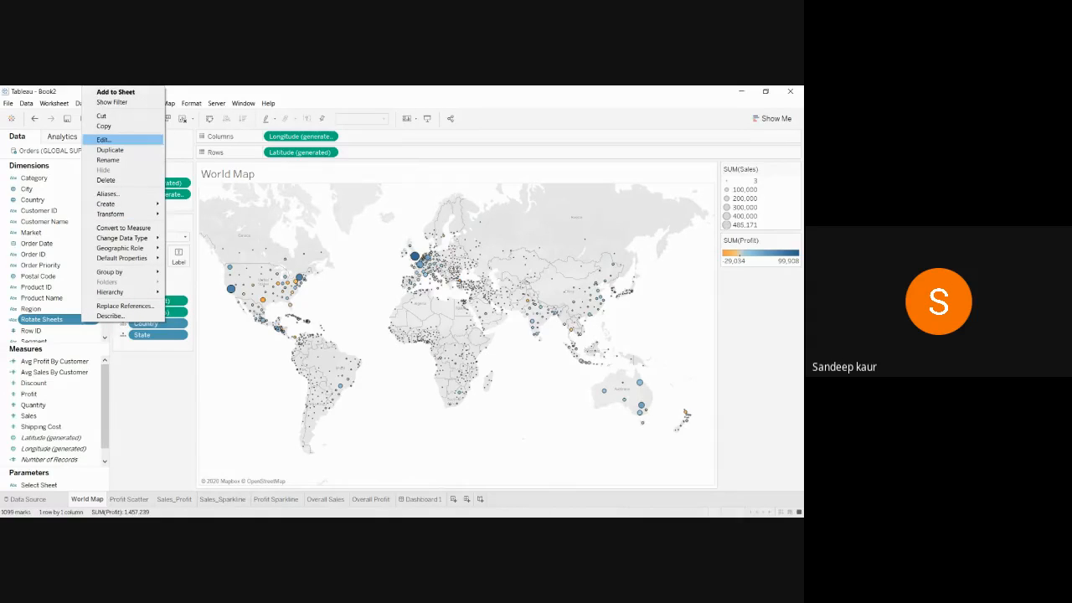
click(104, 139)
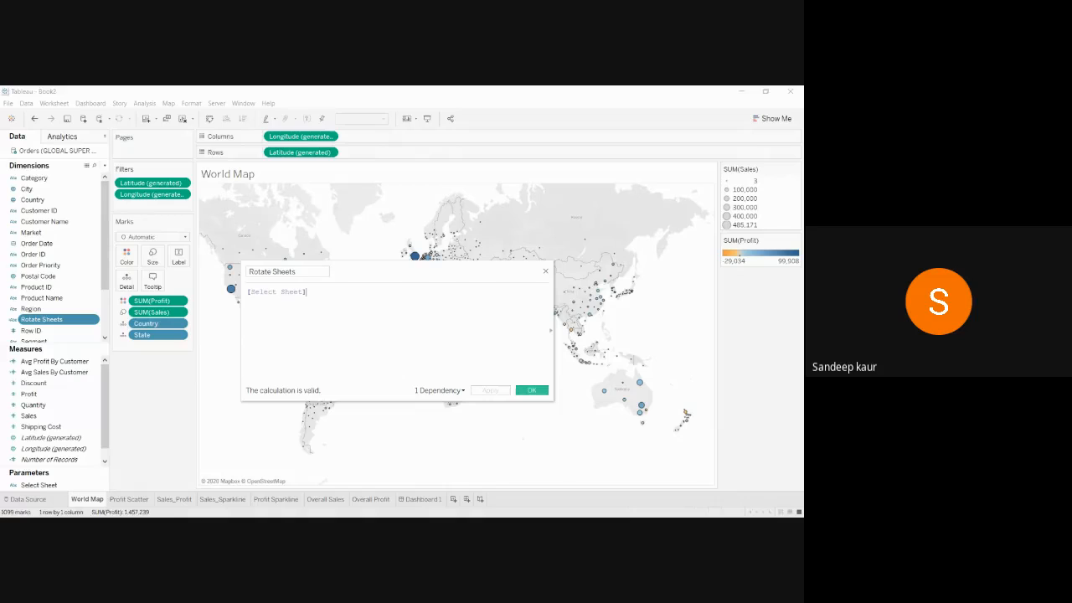
click(532, 391)
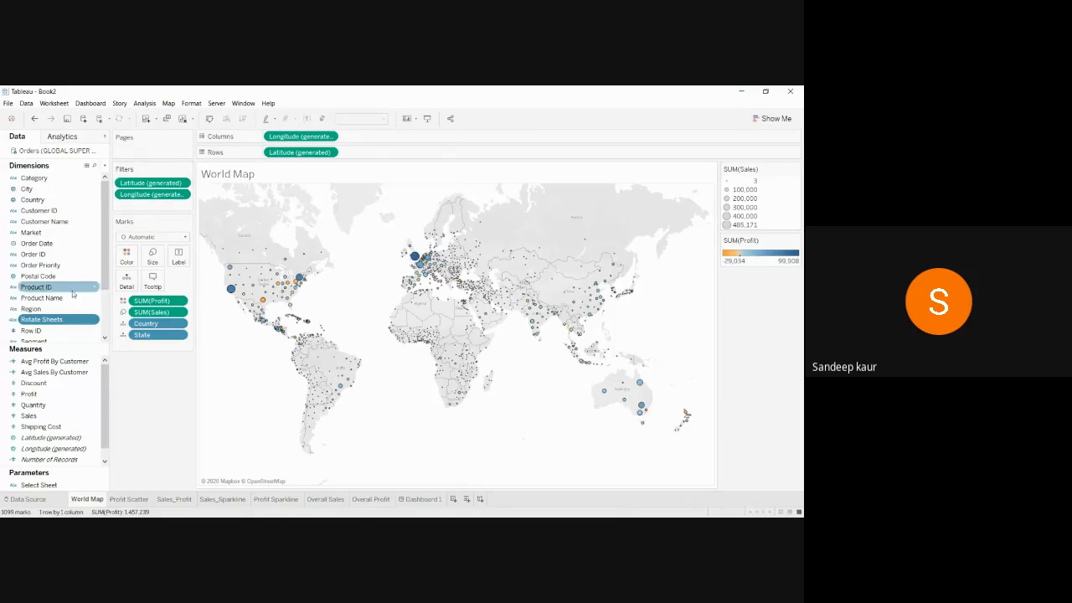
Filter the World Map sheet by Rotate Sheets, using a custom value list that contains "World Map"
drag(54, 323, 149, 209)
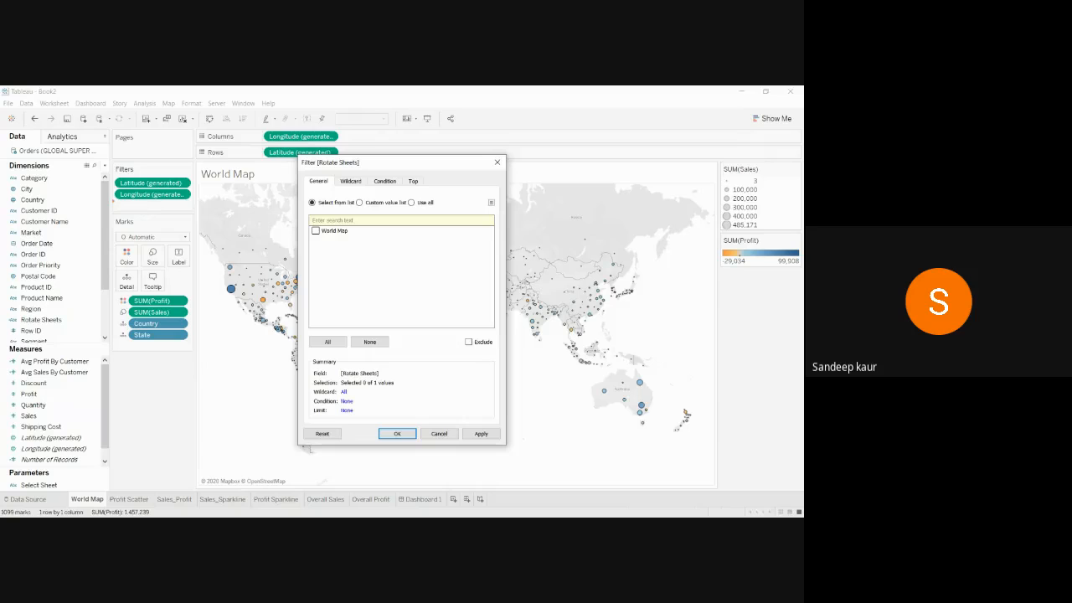
click(360, 203)
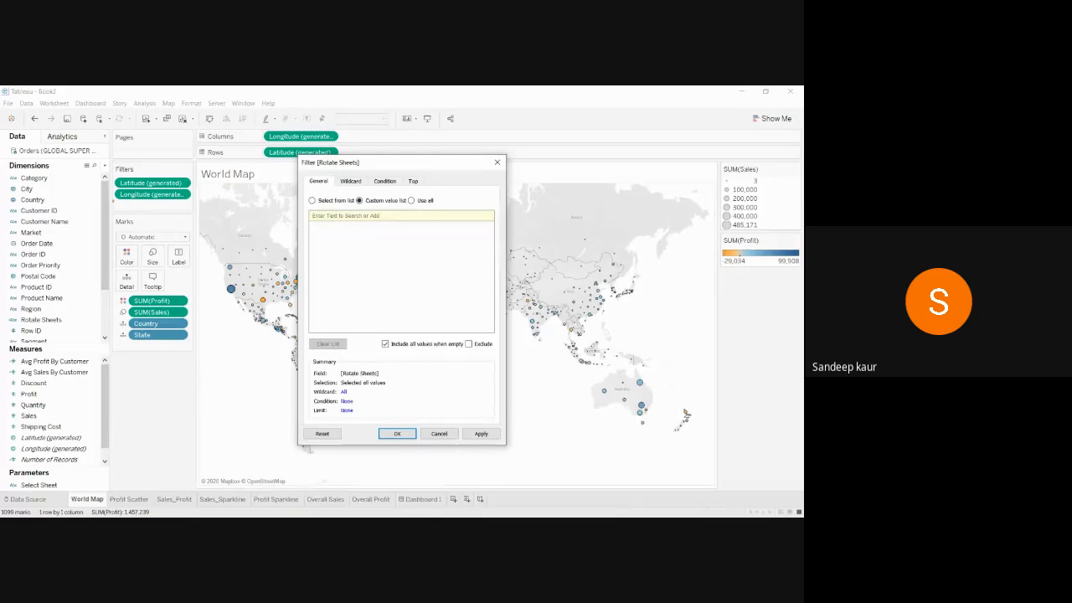
text(World Map)
key(Return)
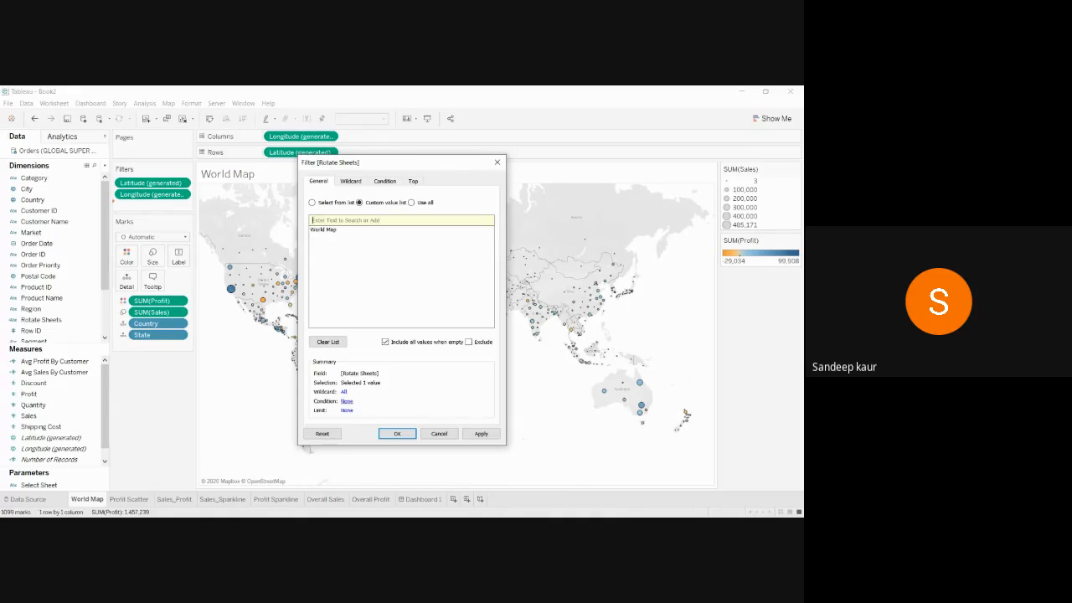
click(481, 433)
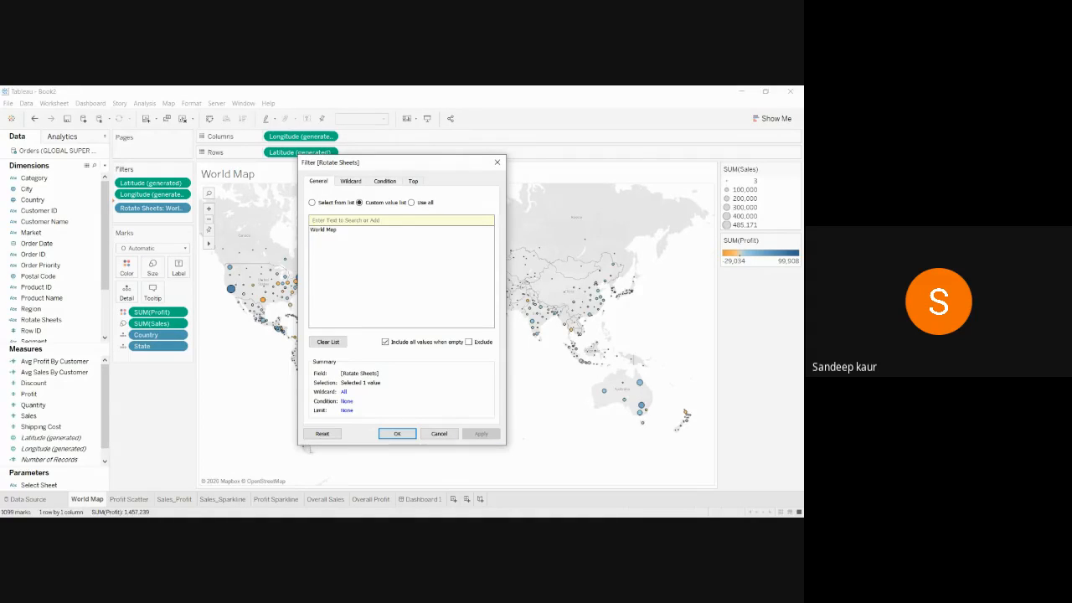
click(400, 434)
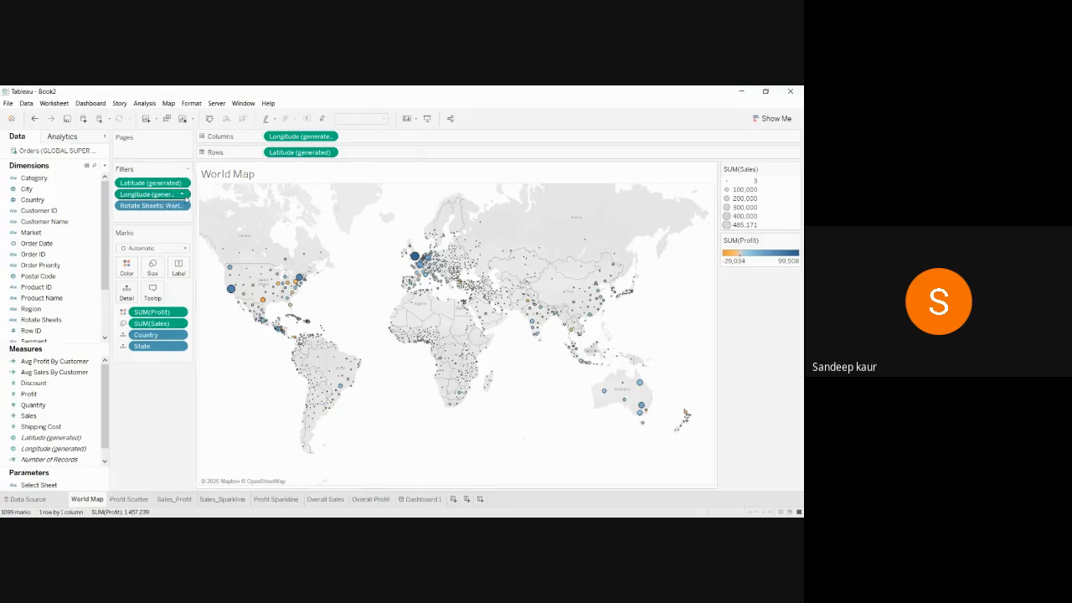
Edit World Map's Rotate Sheets filter to use an empty custom value list that includes all values
click(182, 206)
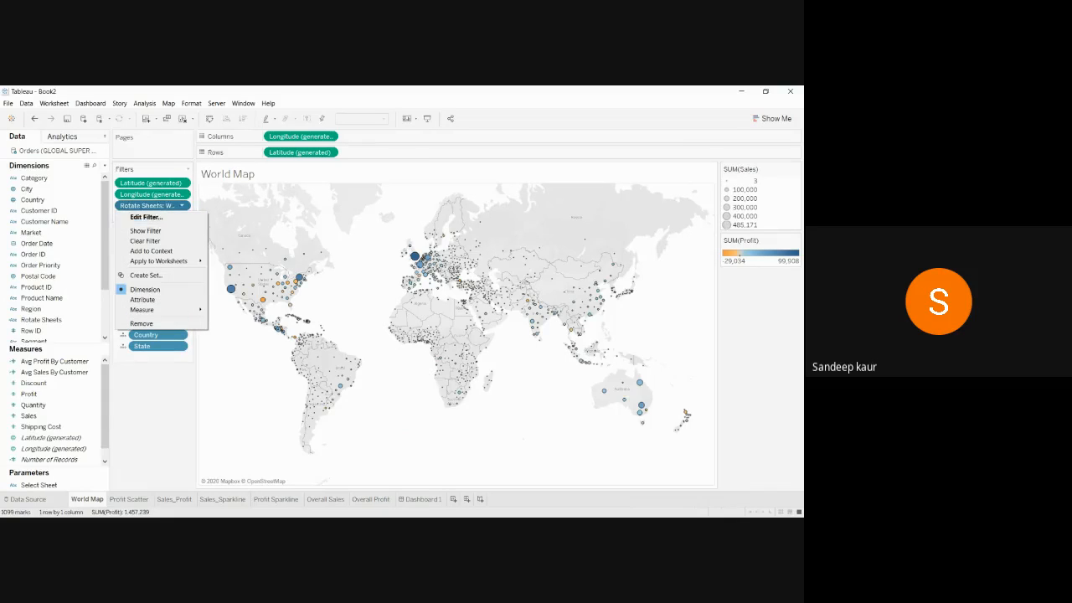
click(144, 217)
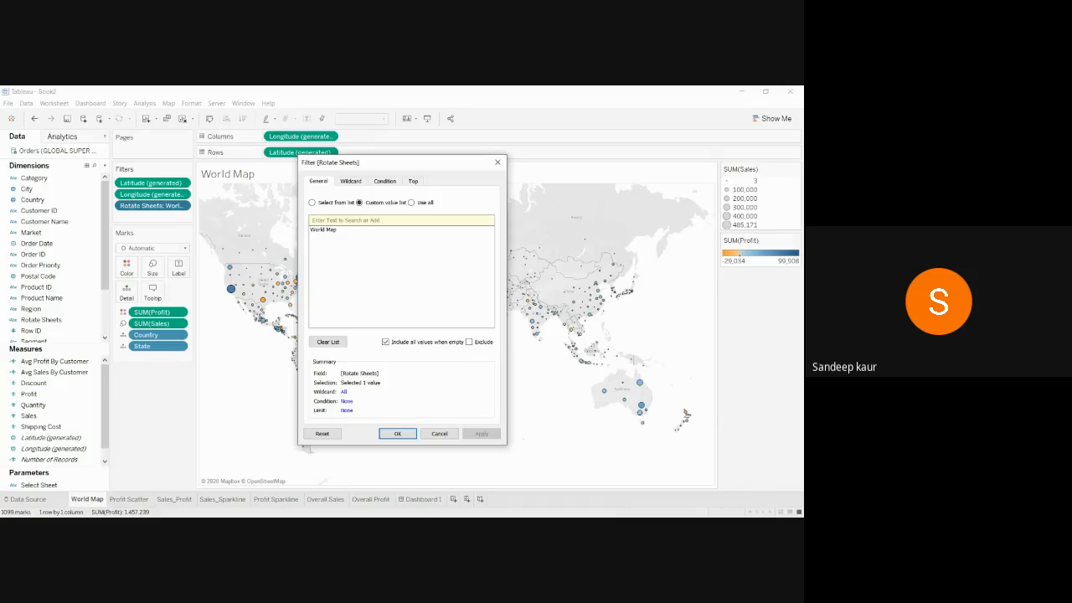
click(313, 203)
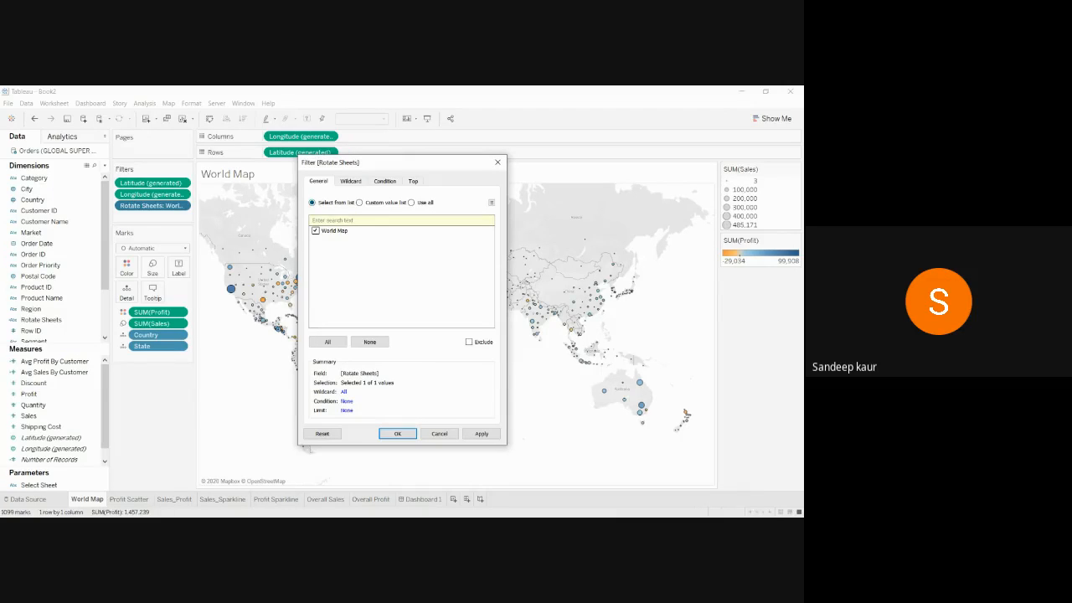
click(359, 202)
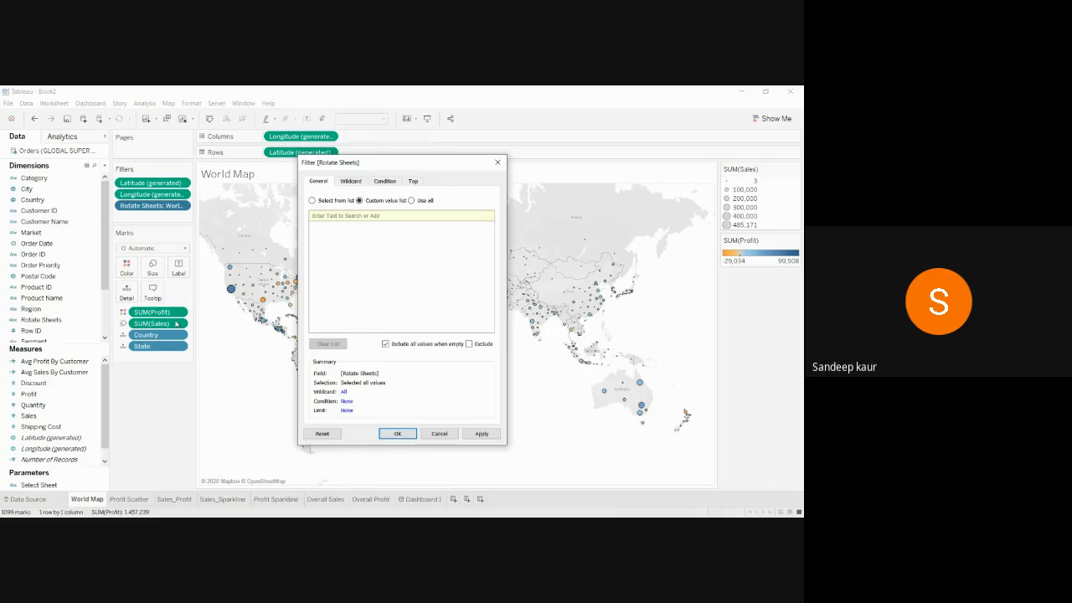
click(474, 434)
click(400, 433)
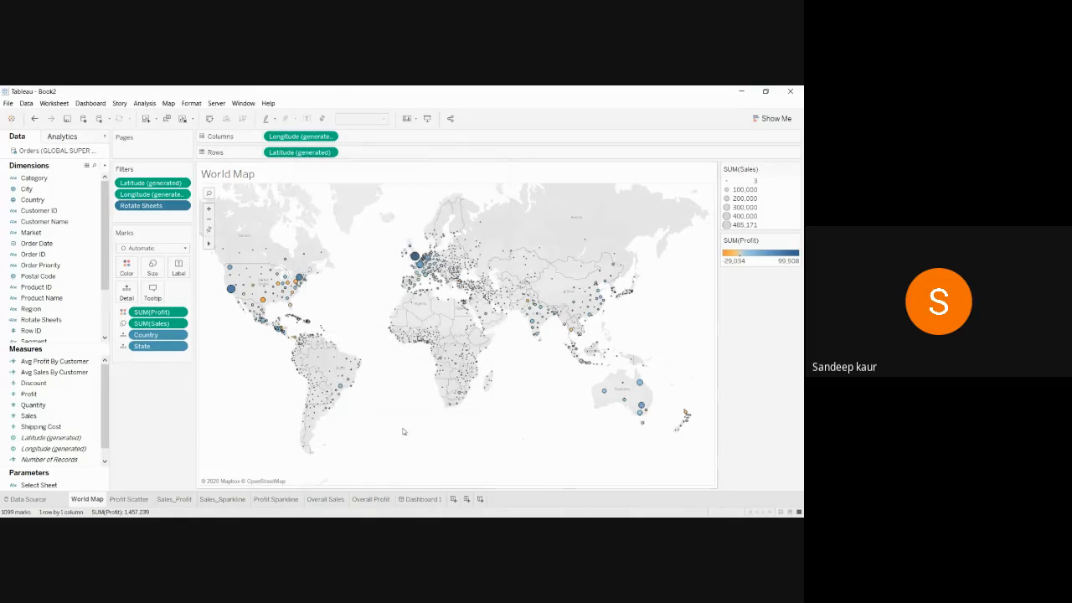
Compare the filters on the Profit Scatter and World Map worksheets, and open the Sales_Profit worksheet
click(128, 499)
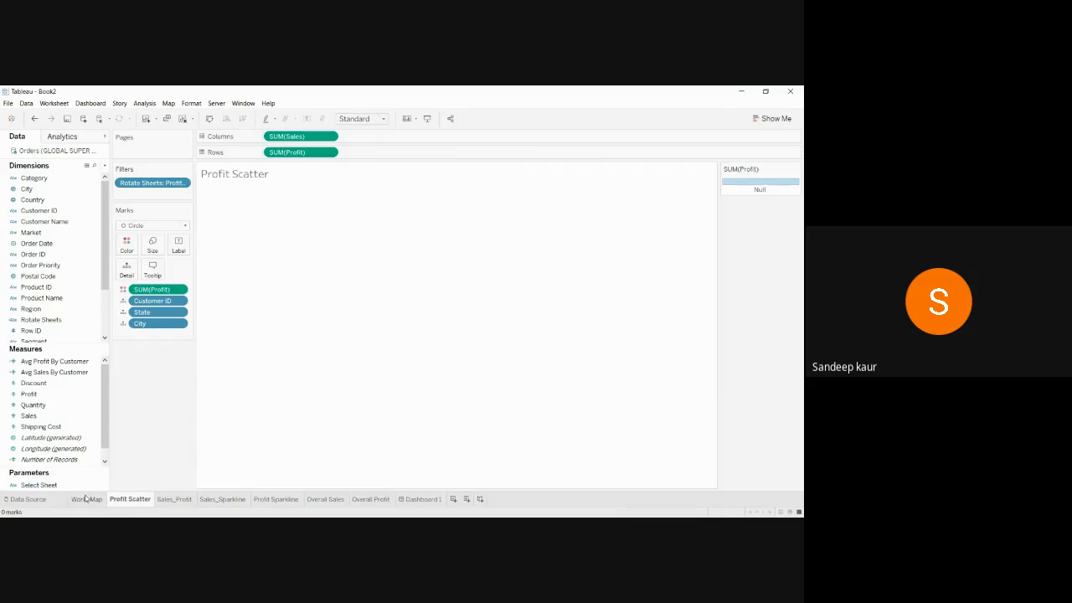
click(87, 499)
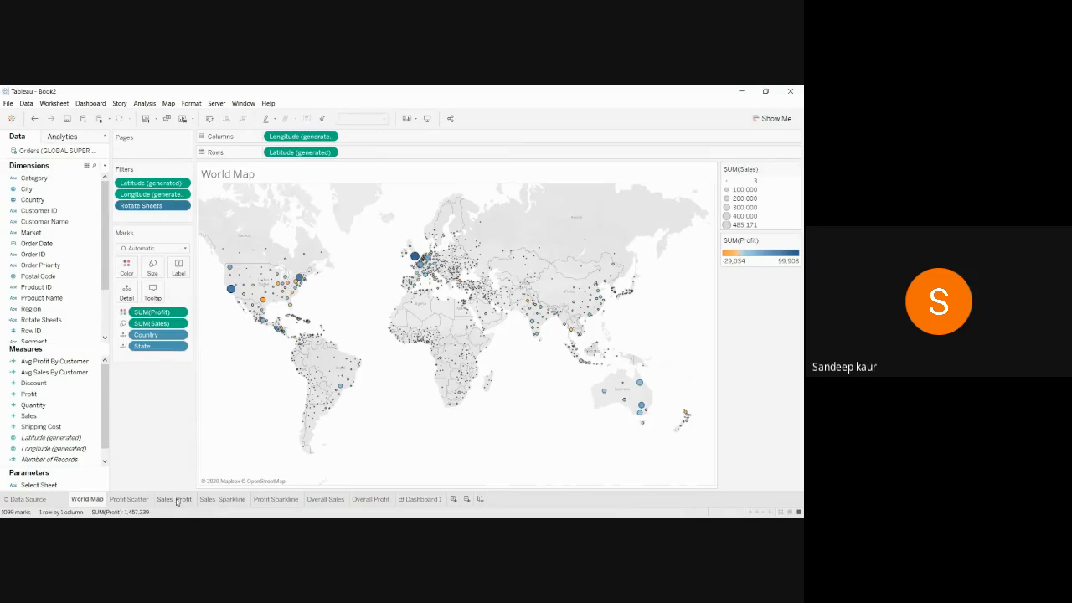
click(175, 499)
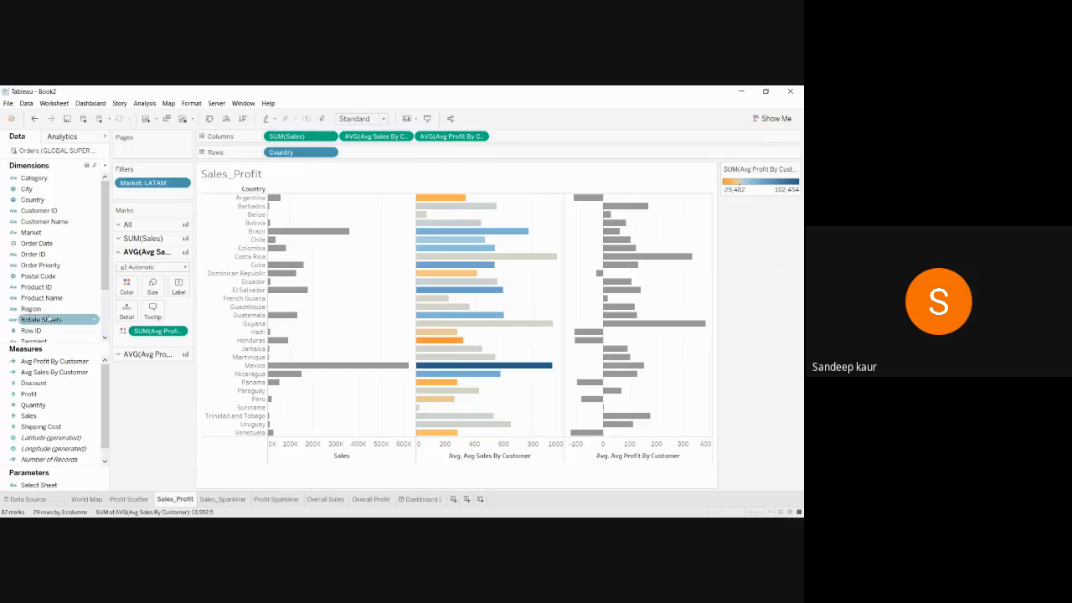
Filter the Sales_Profit worksheet by the Rotate Sheets field, using a custom value list containing "Sales_Profit"
drag(48, 320, 159, 197)
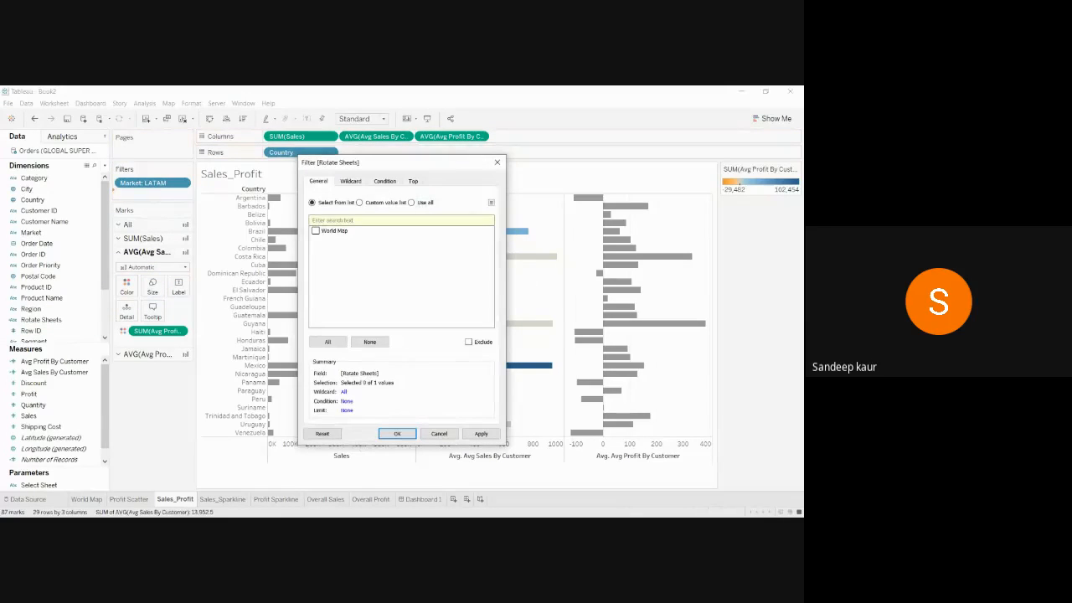
click(360, 203)
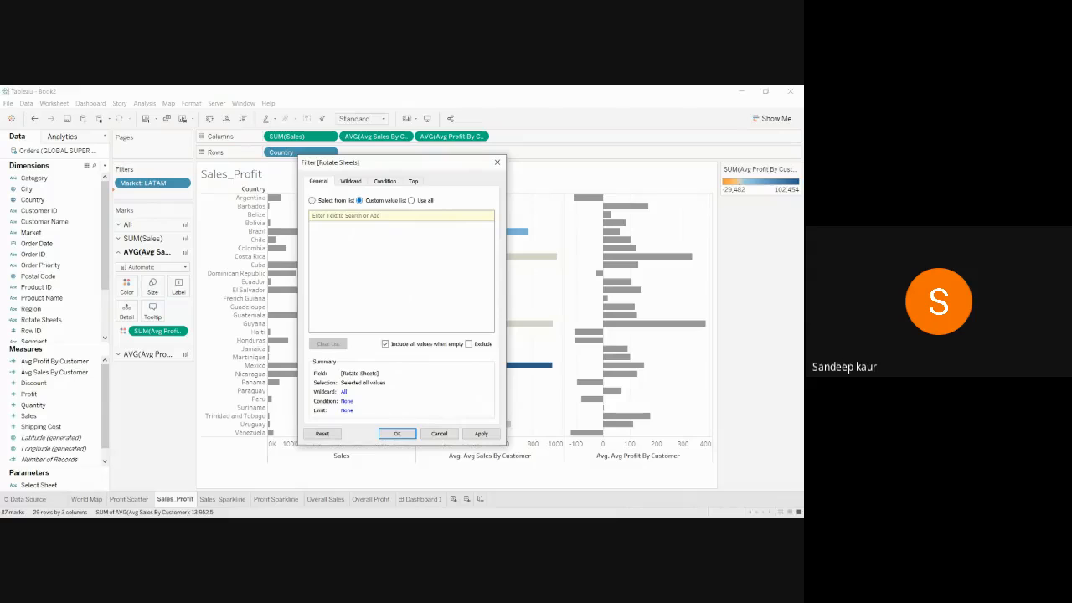
text(Sales_Profit)
click(483, 215)
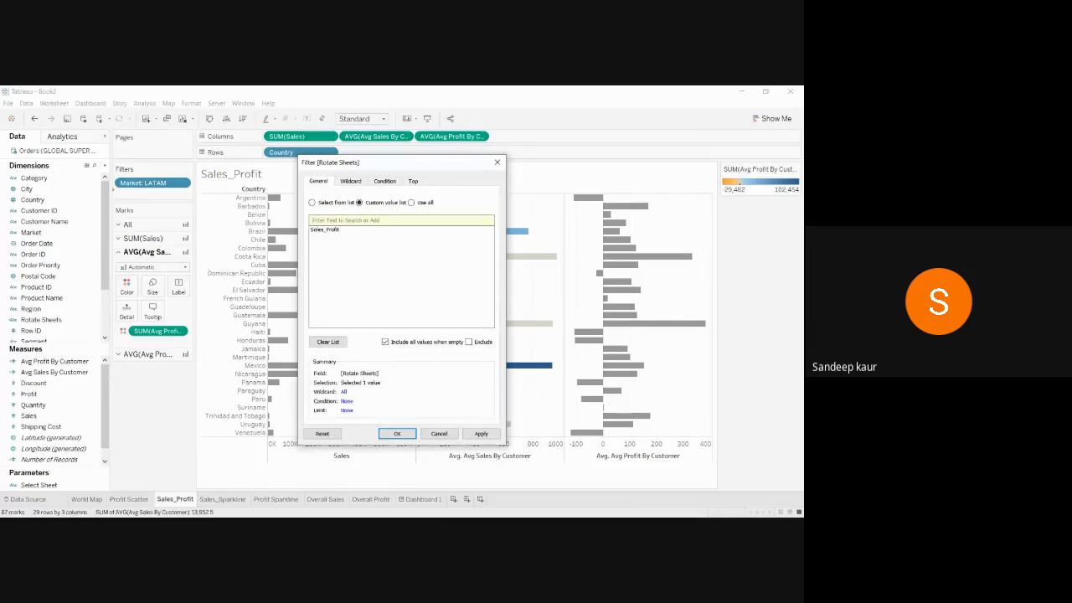
click(482, 433)
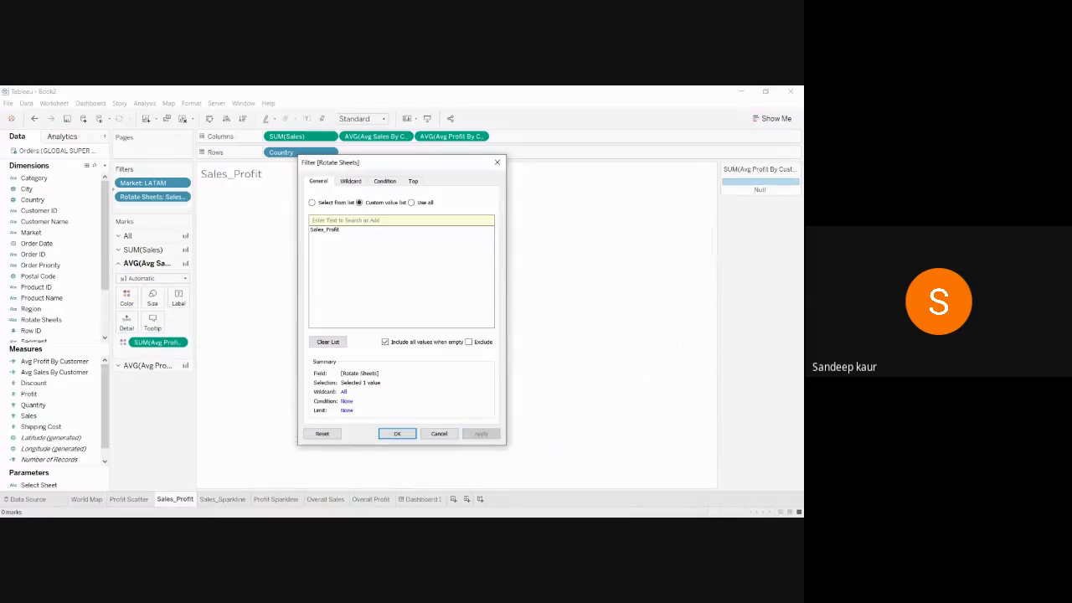
click(392, 435)
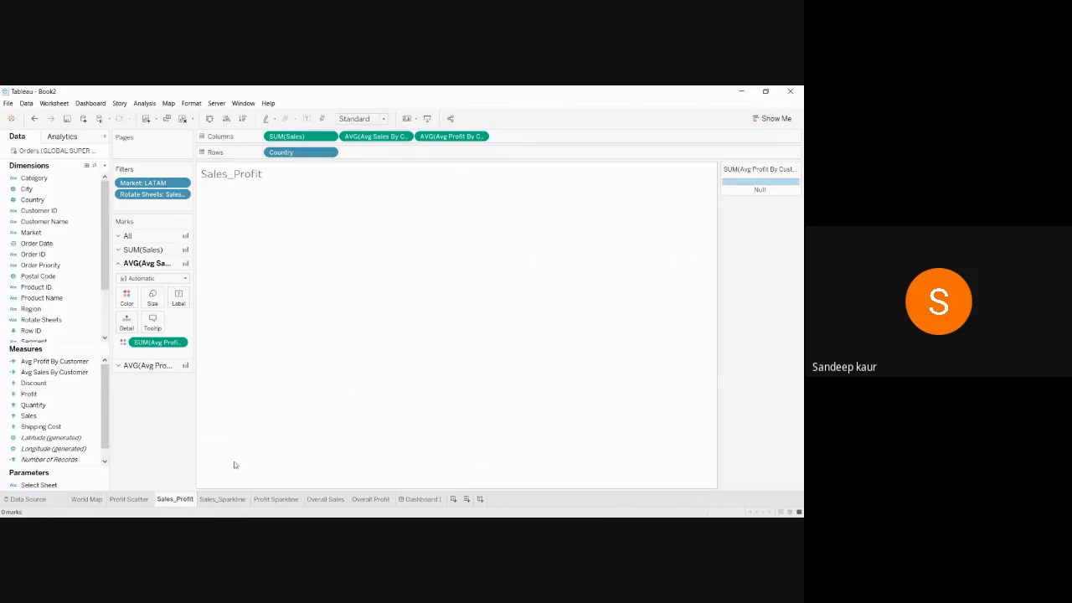
Check how the Rotate Sheets filter affects the Profit Scatter, World Map and Sales_Profit worksheets
click(142, 499)
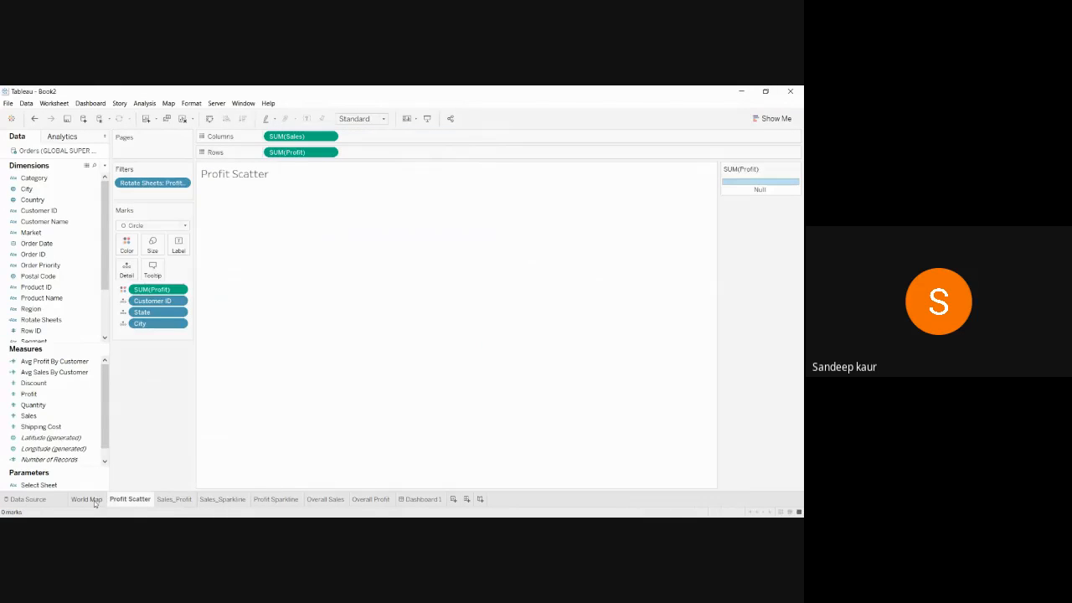
click(95, 501)
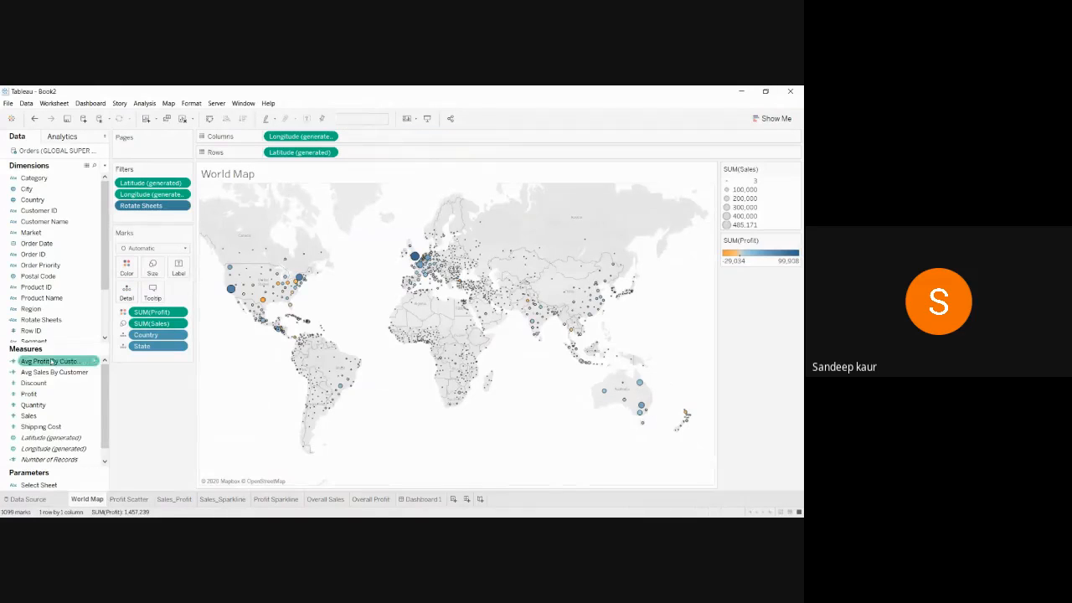
click(136, 500)
click(182, 500)
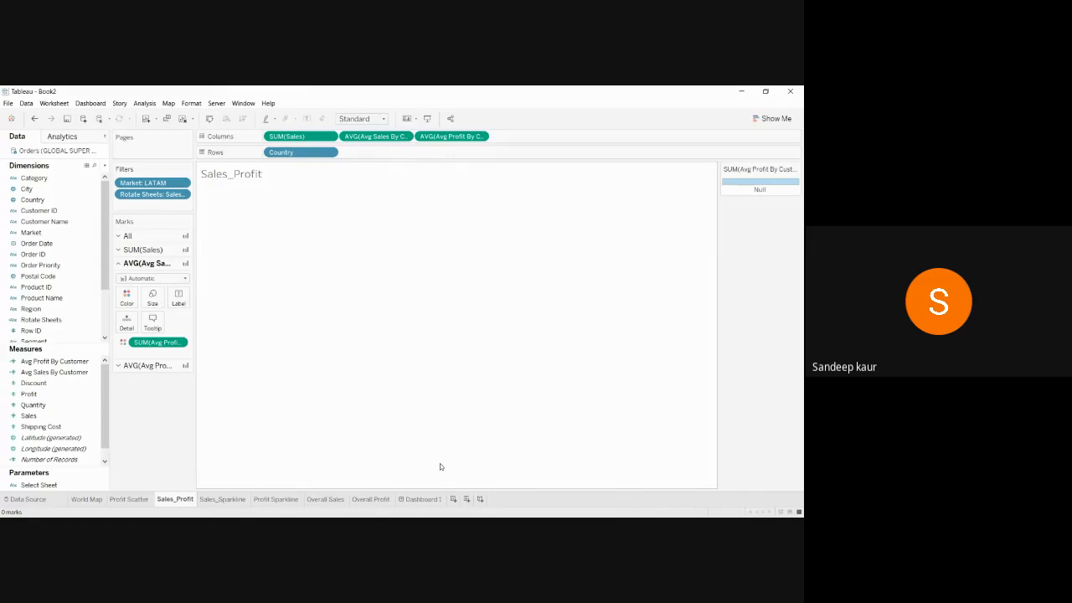
On Dashboard 1, add a vertical container beneath the sales and profit sparklines and place the World Map sheet in it
click(423, 499)
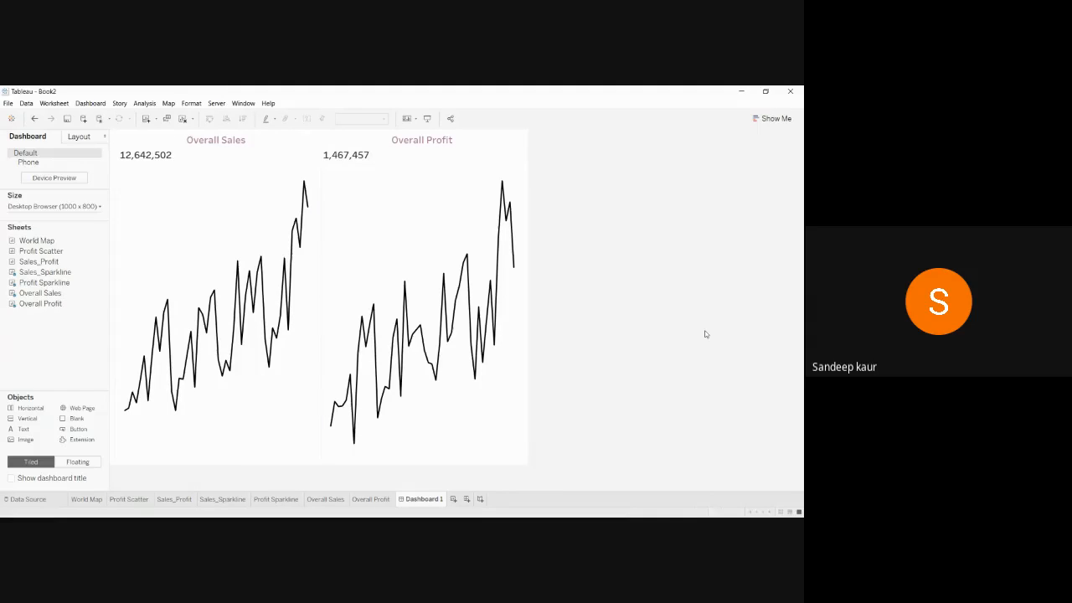
mouse_move(304, 191)
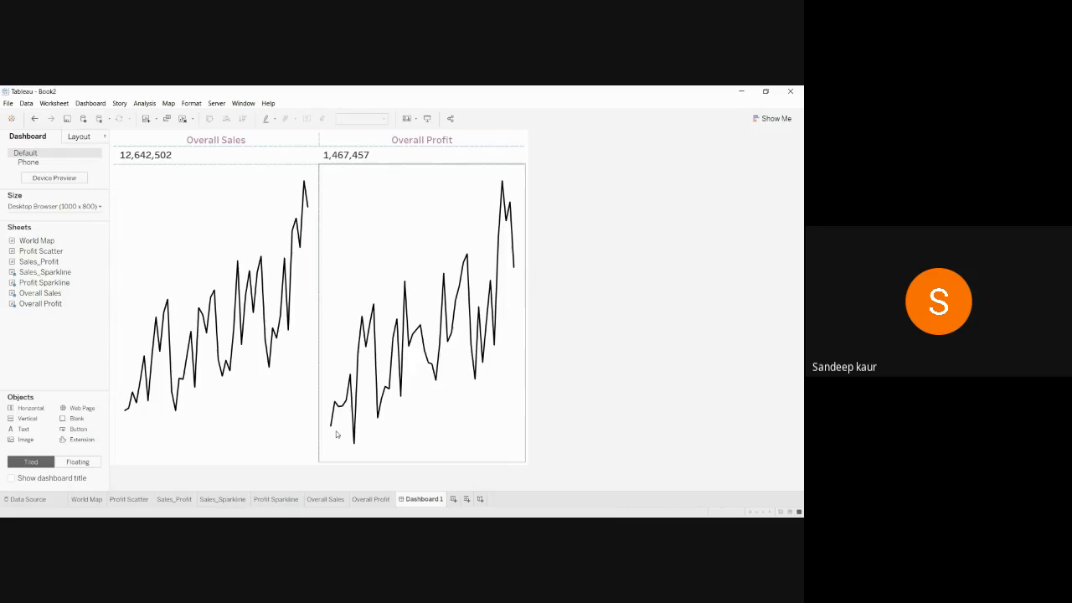
mouse_move(273, 329)
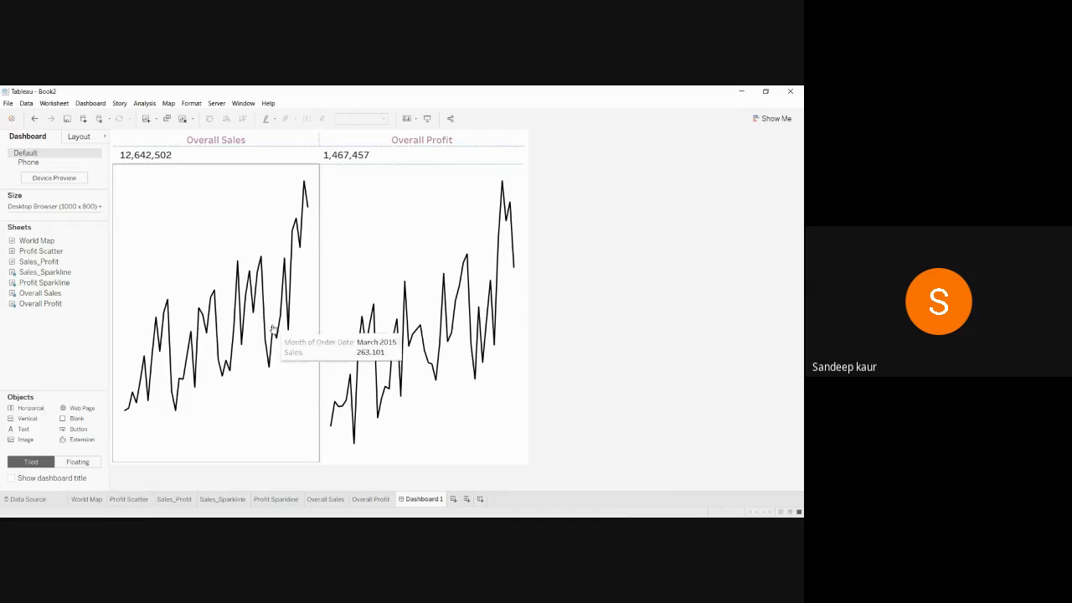
mouse_move(42, 242)
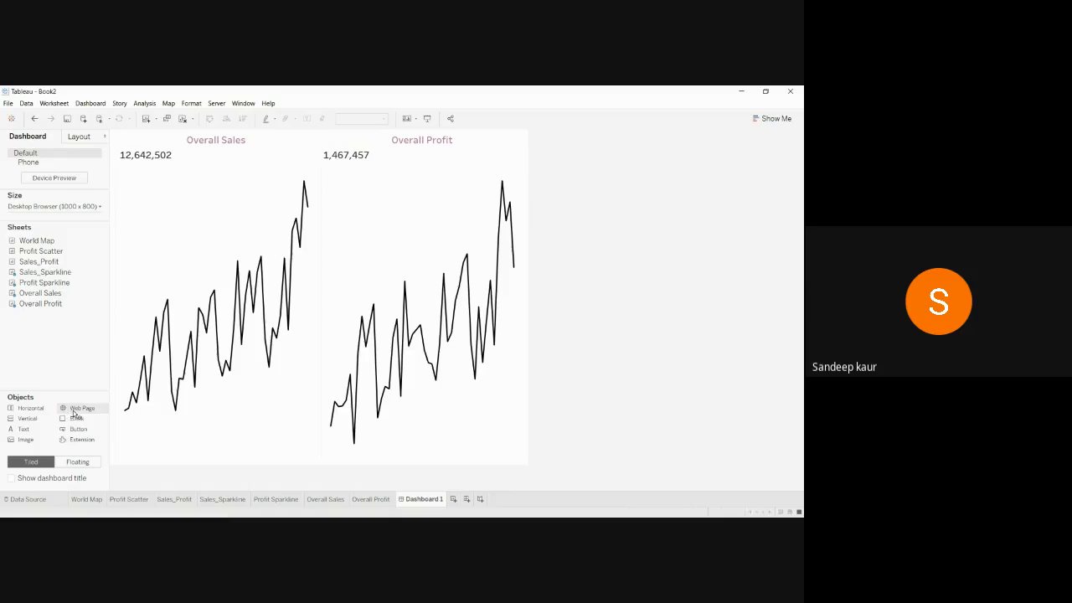
drag(30, 419, 314, 459)
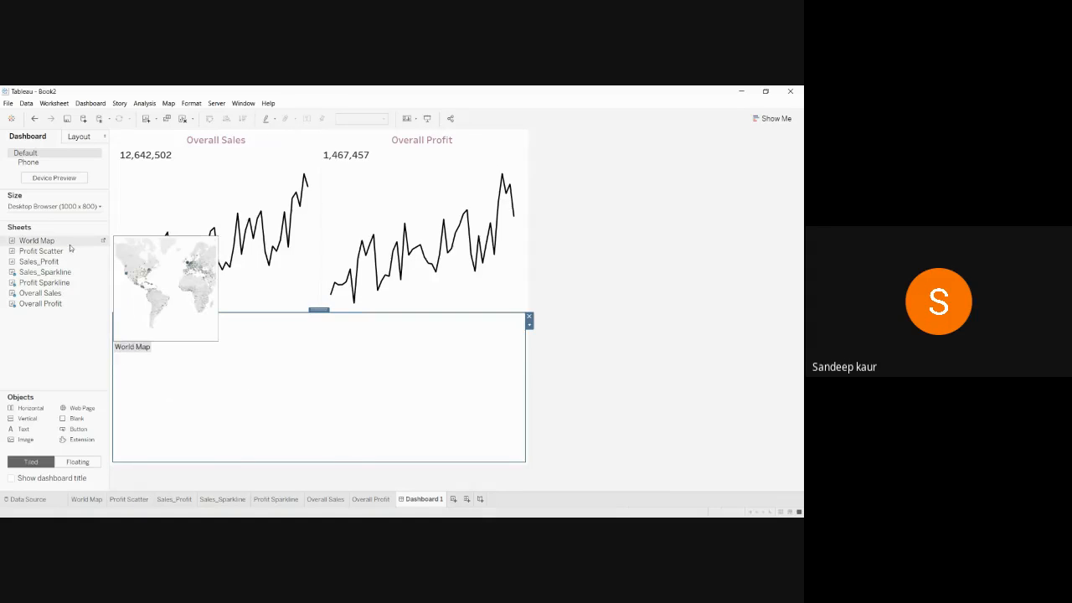
drag(67, 241, 189, 339)
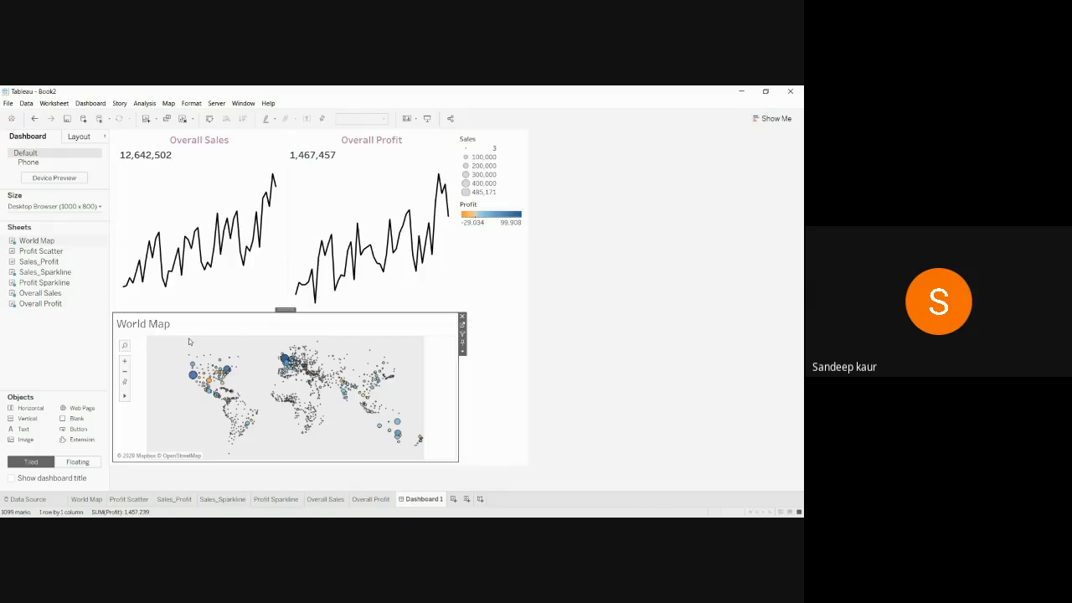
Add the Profit Scatter sheet beneath the World Map in the container and insert the Sales_Profit sheet between them
mouse_move(48, 254)
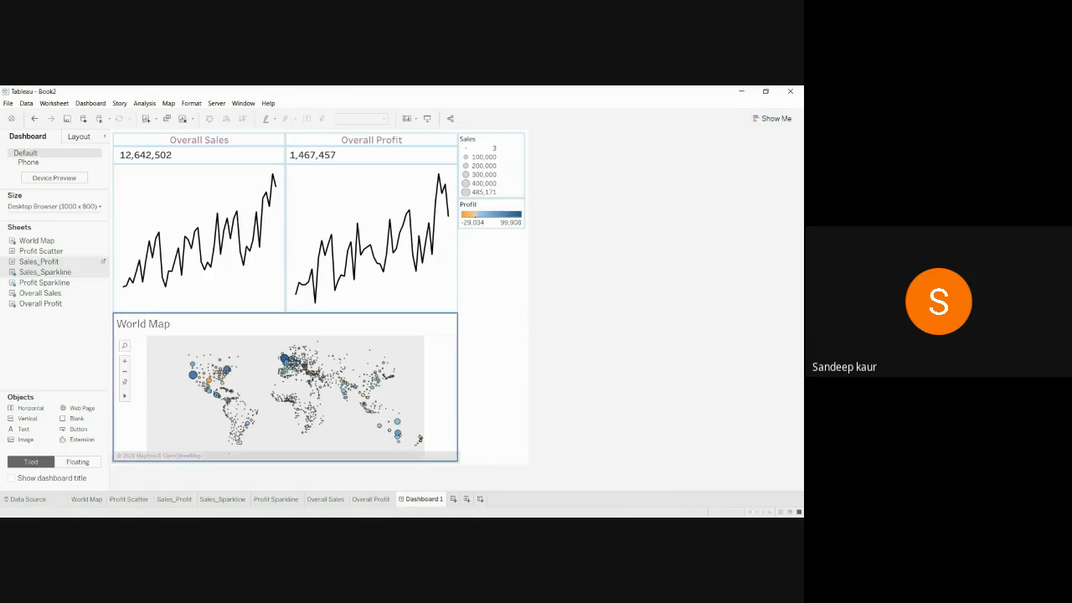
drag(276, 351, 273, 448)
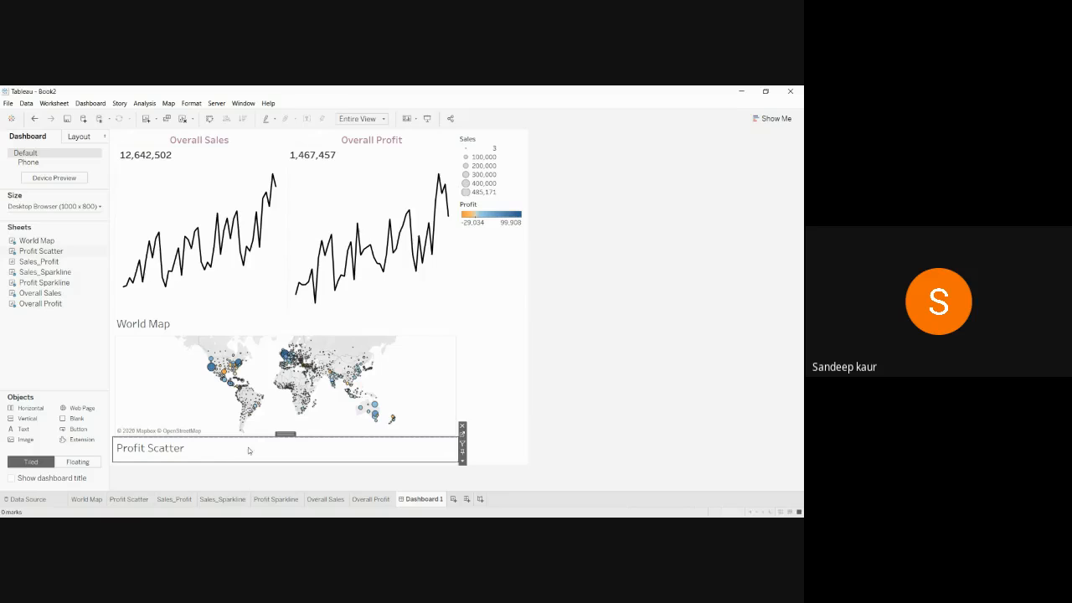
drag(50, 262, 61, 260)
mouse_move(51, 263)
mouse_down()
mouse_move(129, 346)
mouse_move(156, 394)
mouse_up()
mouse_move(181, 431)
mouse_down()
mouse_move(197, 456)
mouse_move(200, 446)
mouse_up()
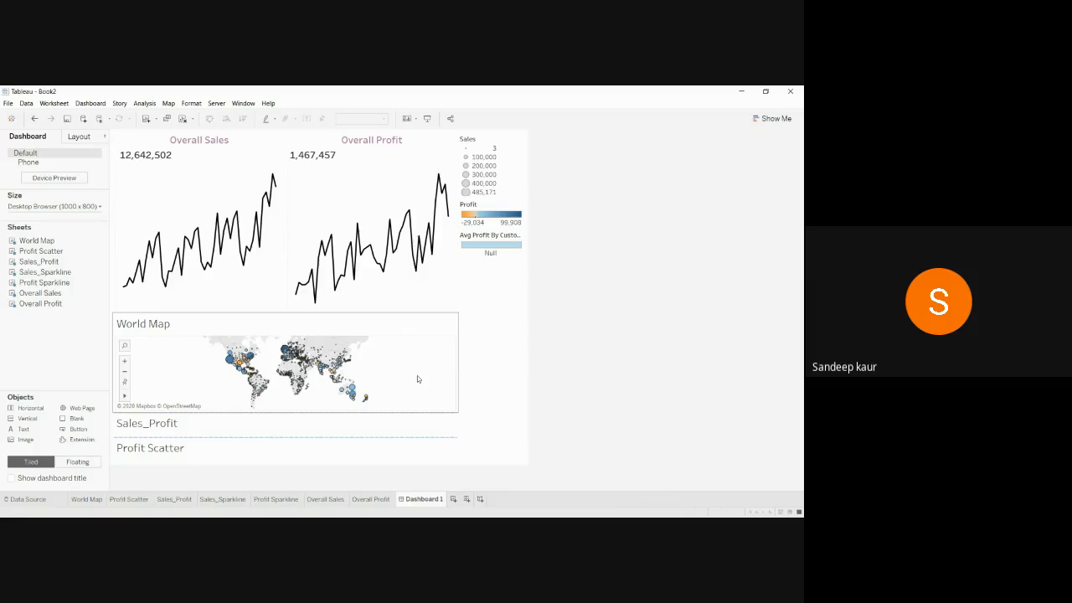
Show the Select Sheet parameter control on the dashboard for the World Map
click(449, 327)
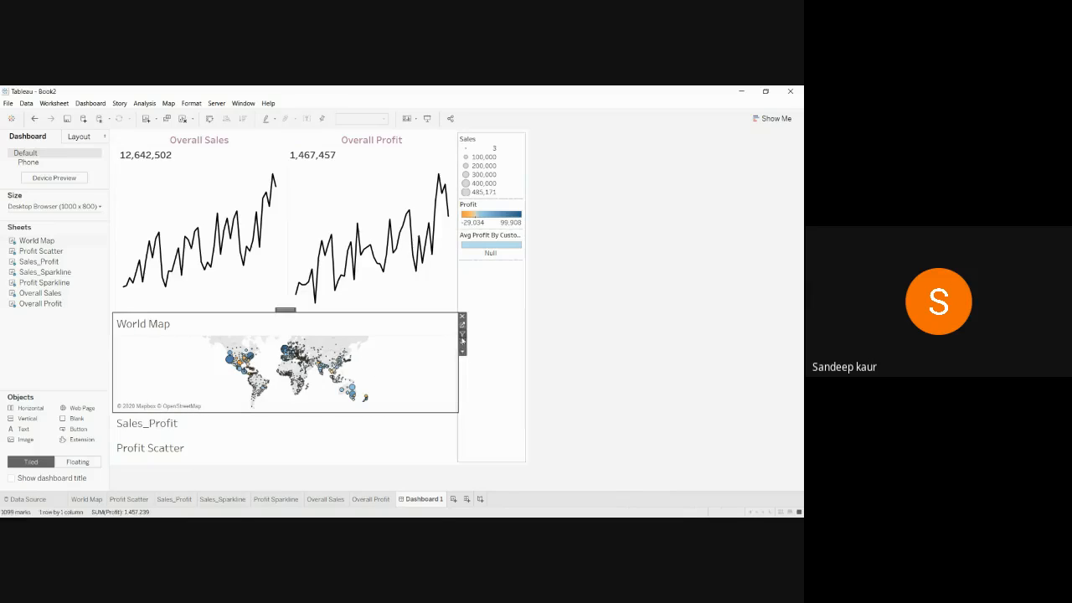
click(461, 323)
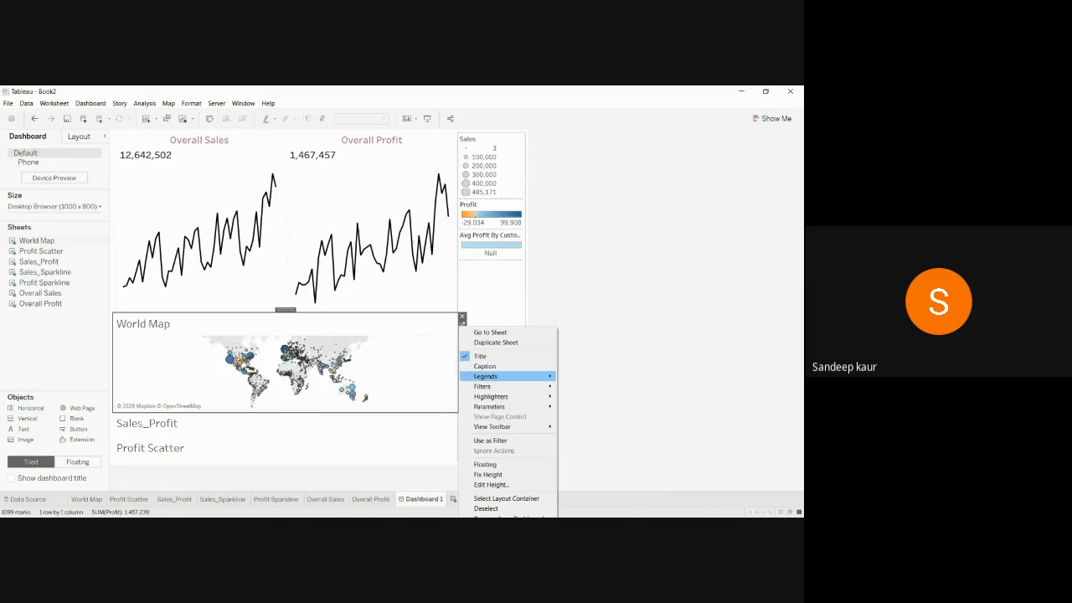
mouse_move(503, 406)
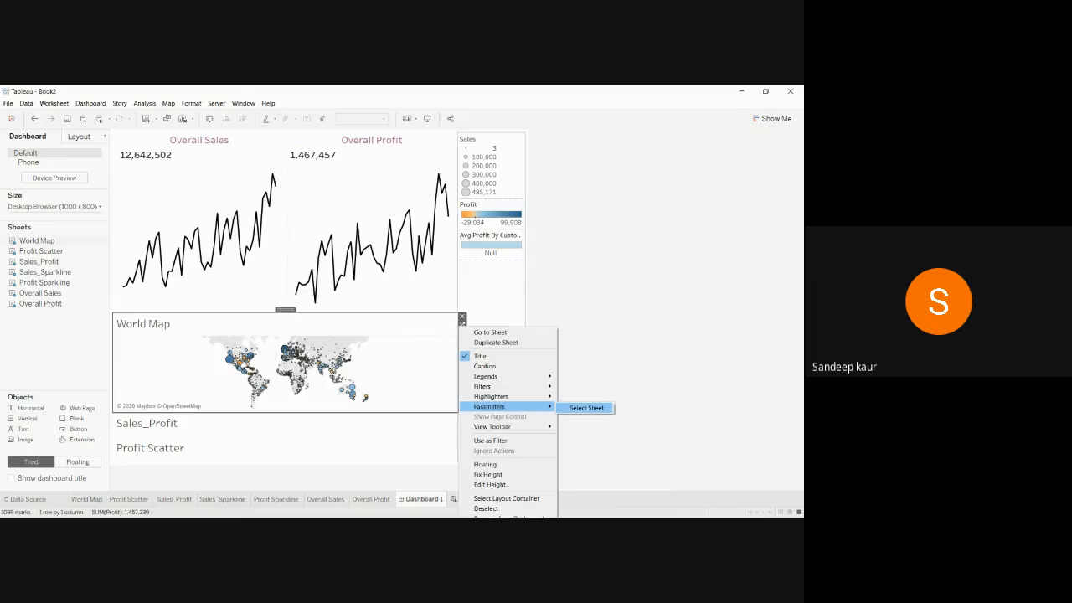
click(585, 408)
click(582, 411)
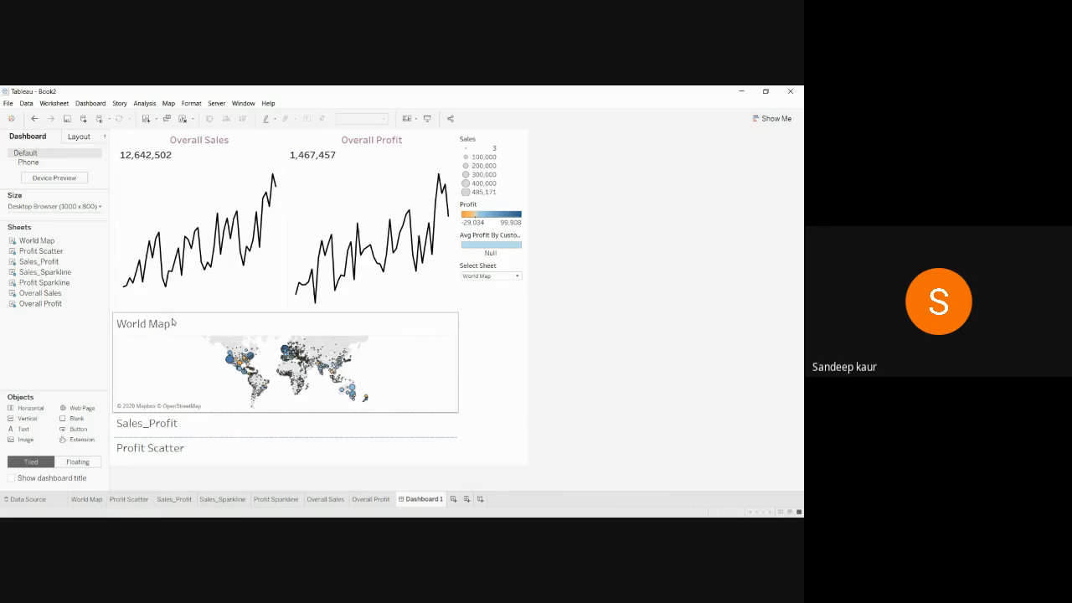
Hide the titles of the World Map, Sales_Profit and Profit Scatter sheets on the dashboard
click(438, 323)
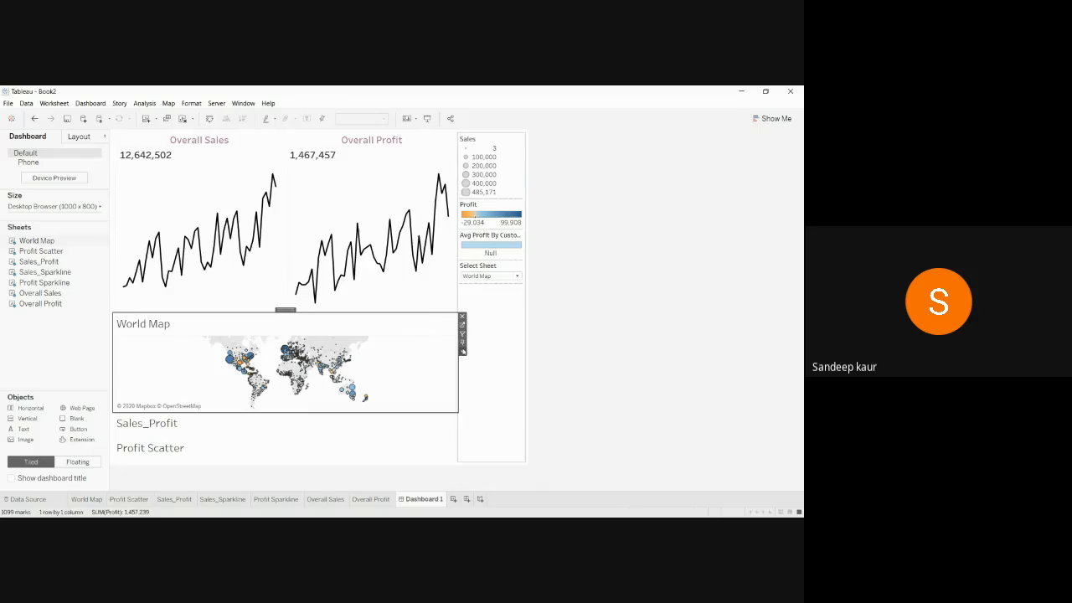
click(461, 351)
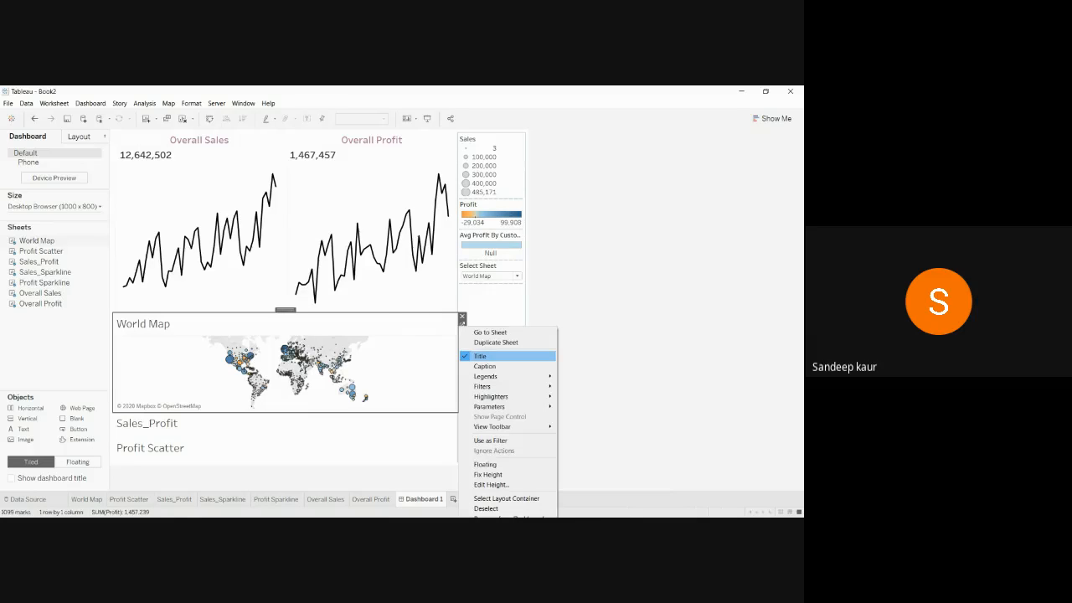
click(480, 356)
click(344, 427)
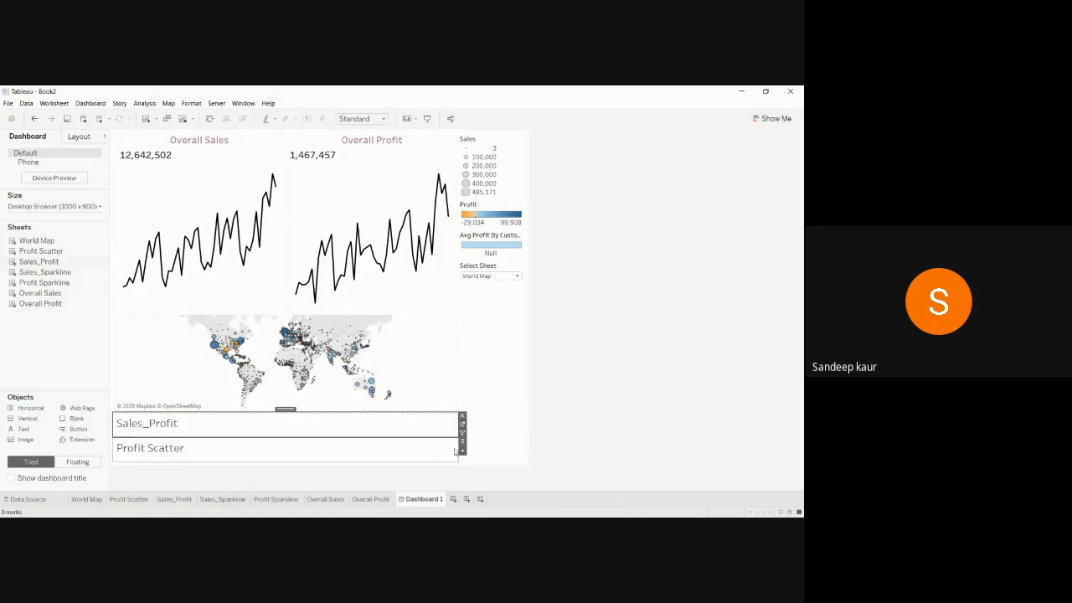
click(463, 451)
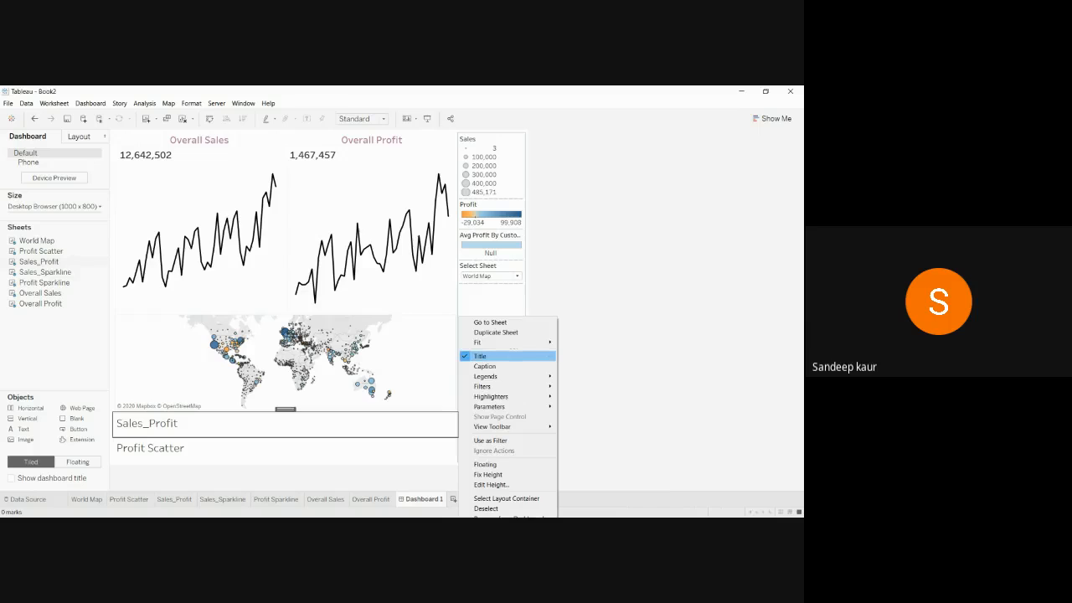
click(480, 356)
click(390, 456)
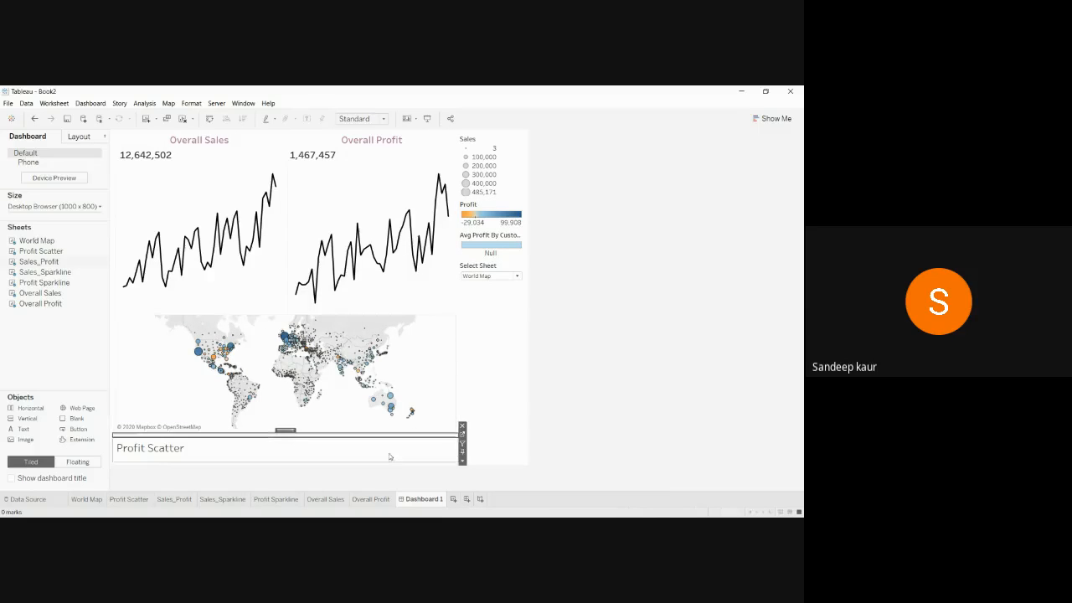
click(462, 460)
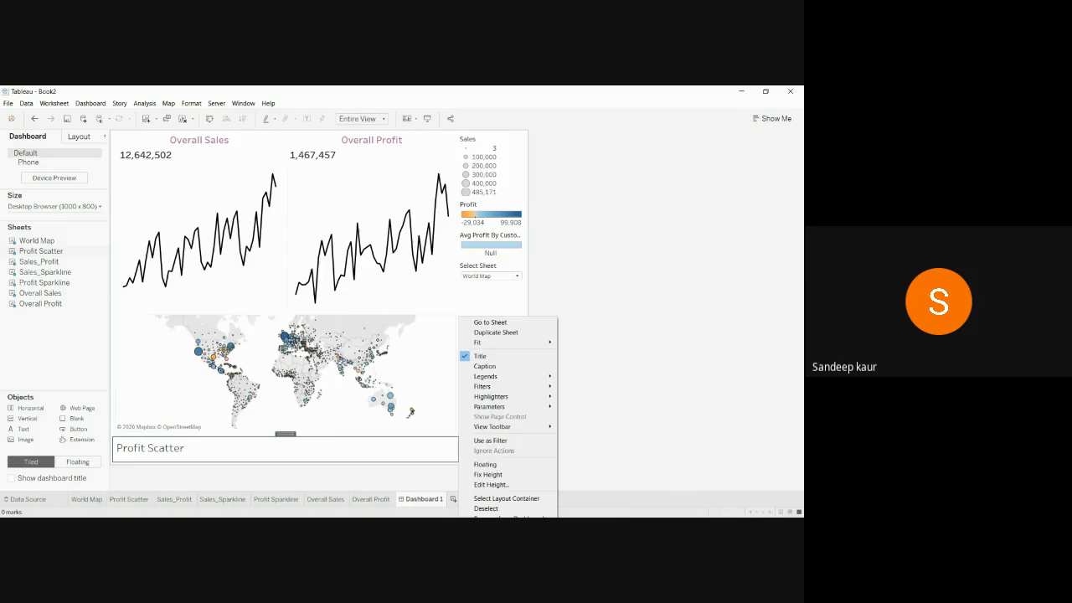
click(480, 356)
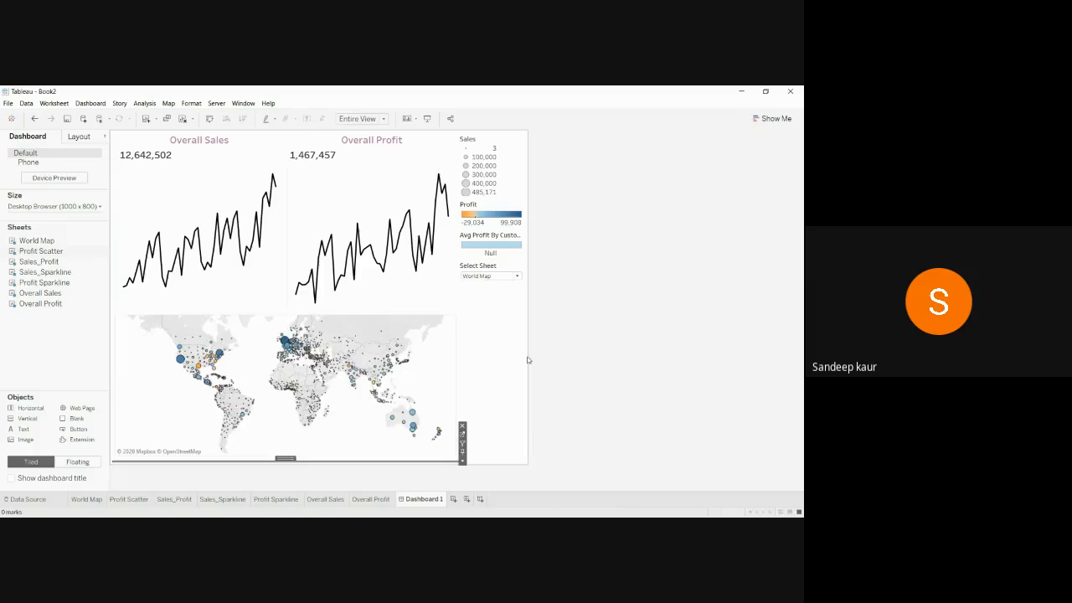
click(694, 320)
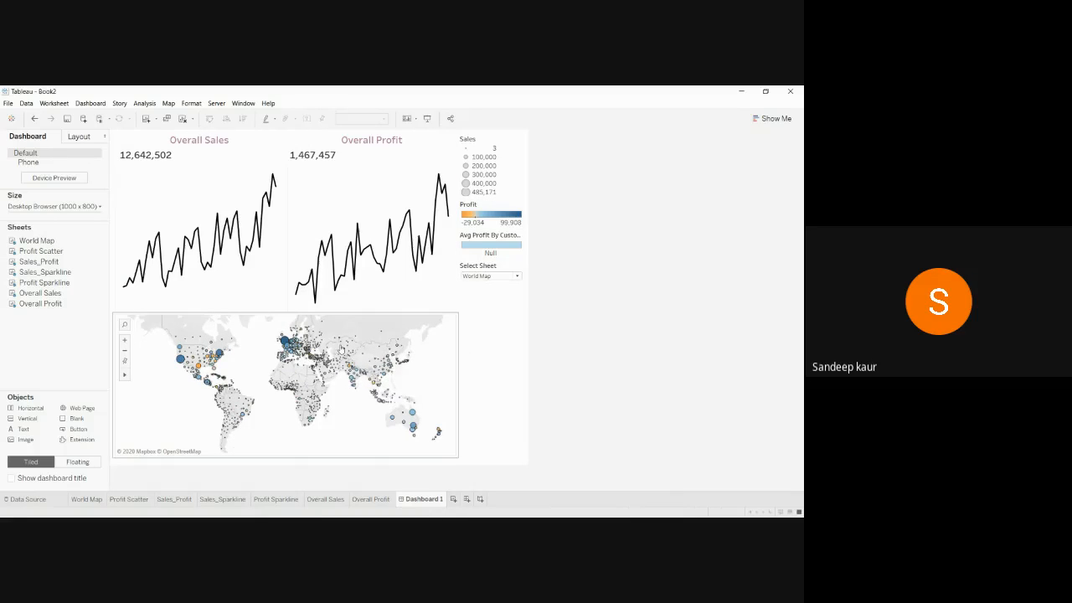
Shorten the two sparkline charts to give the sheet container with the World Map more height
drag(283, 312, 285, 292)
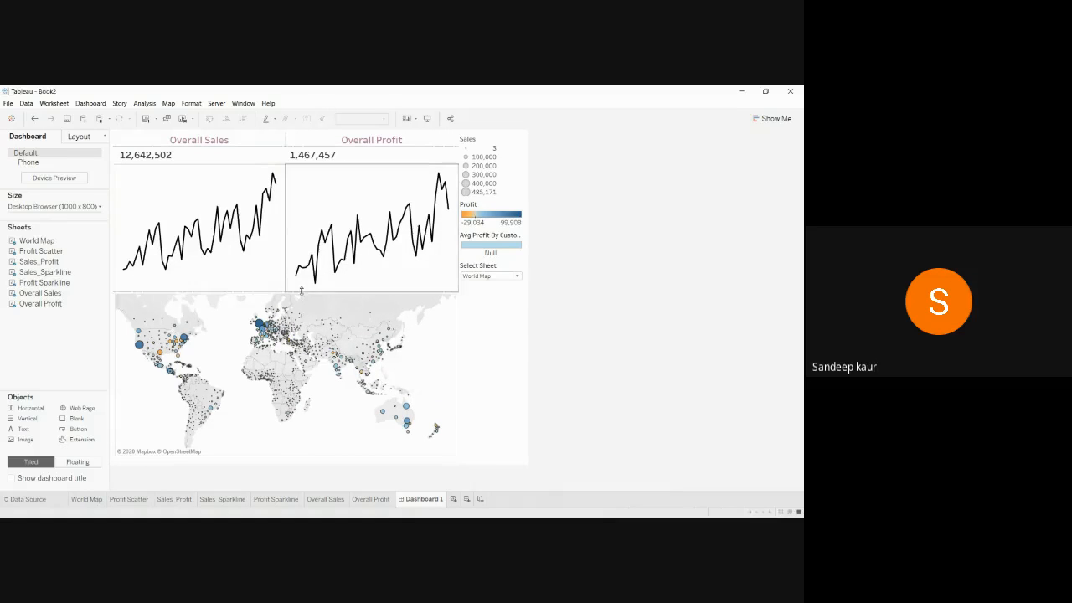
drag(301, 289, 301, 283)
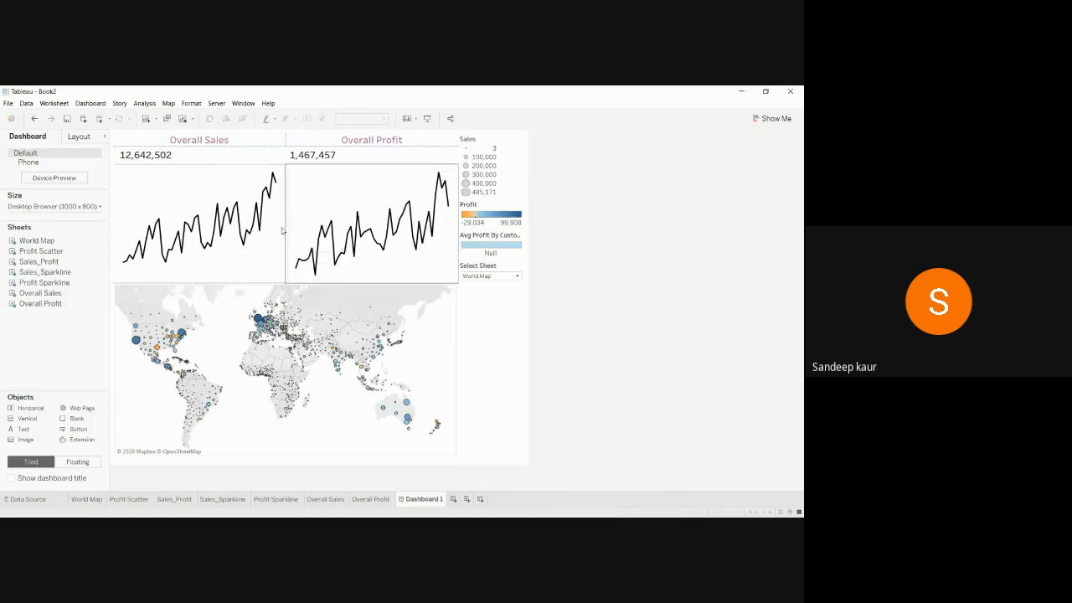
Set the inner padding of the Sales_Sparkline chart to 7 on all sides
click(263, 261)
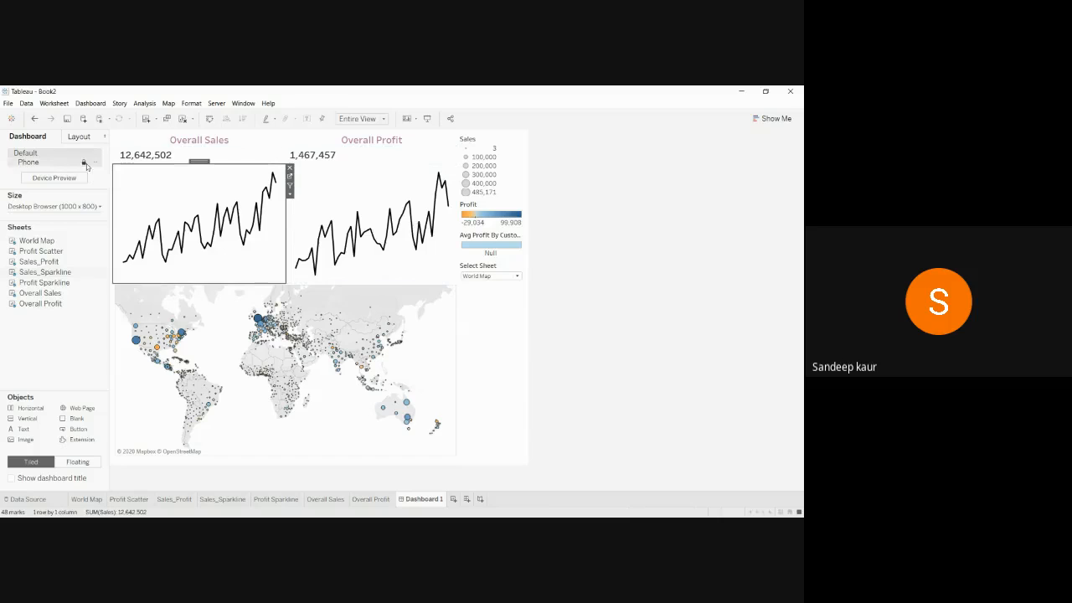
click(79, 136)
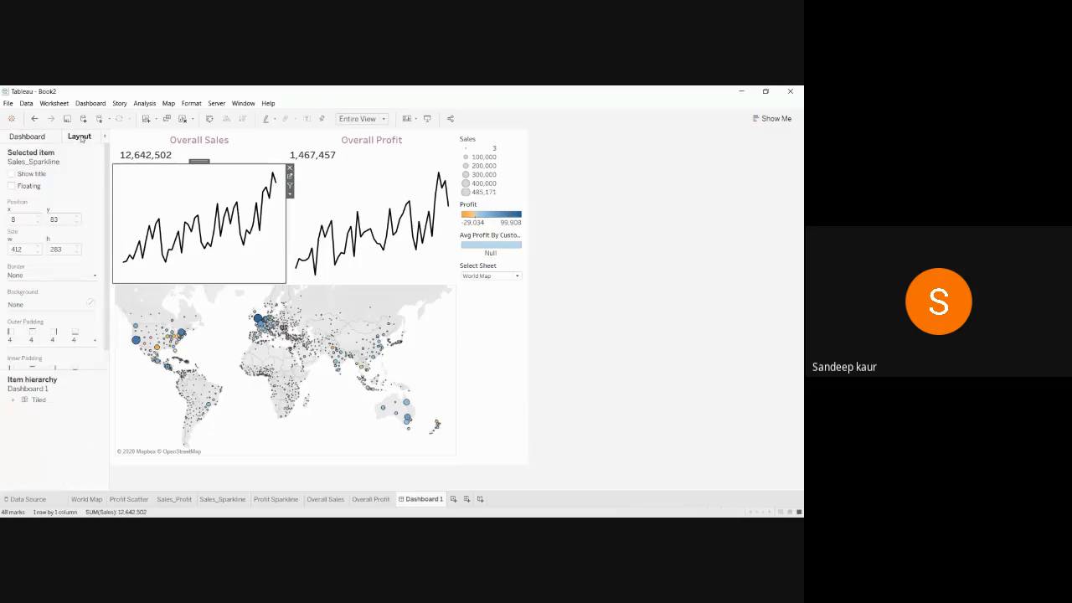
scroll(106, 321, down, 2)
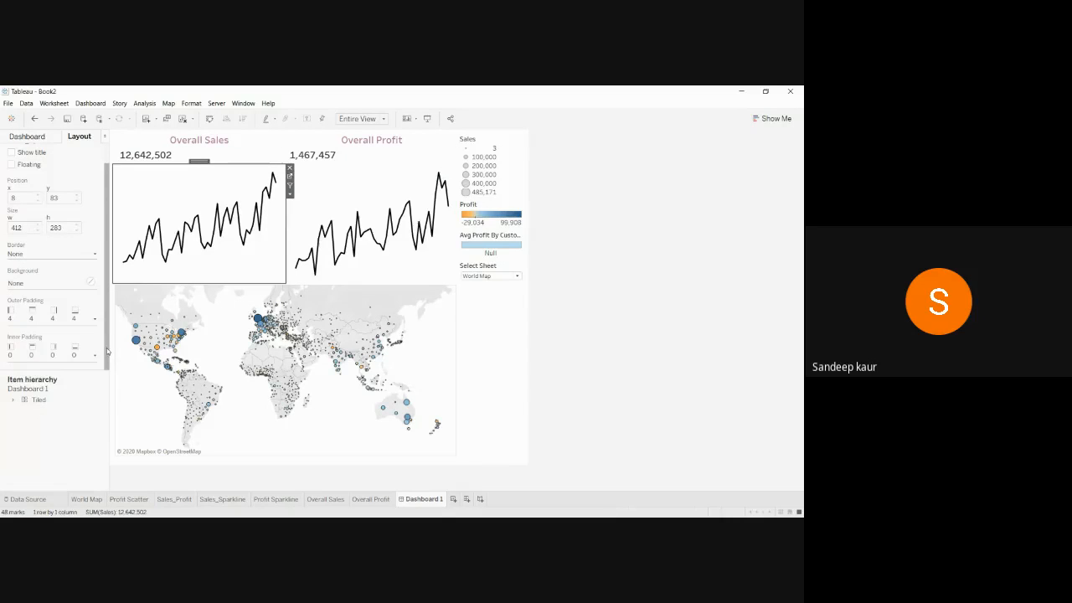
click(95, 357)
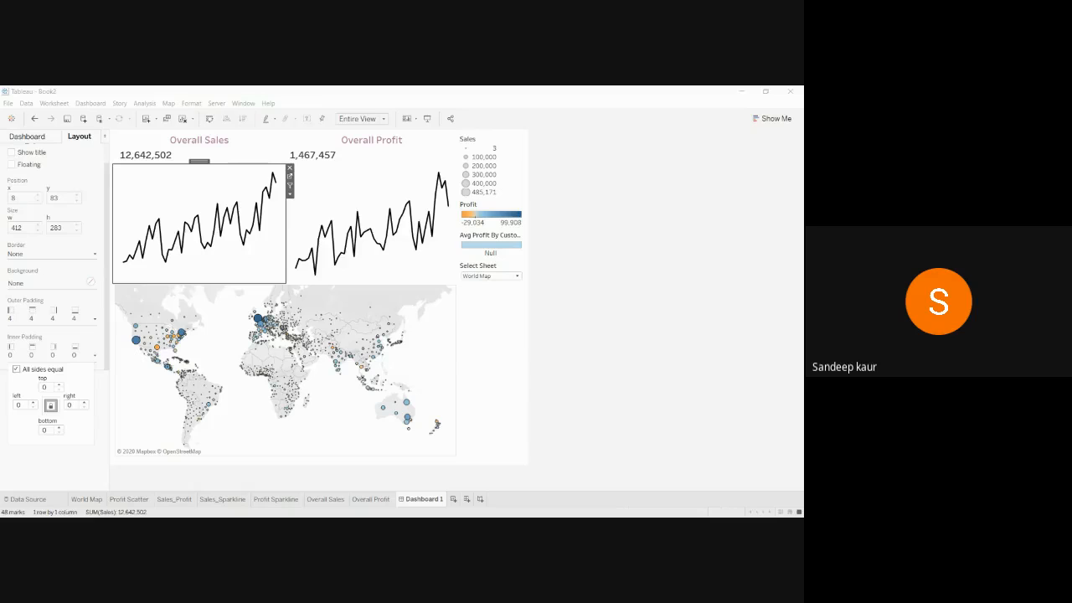
click(58, 428)
click(58, 428)
click(59, 428)
click(58, 428)
click(58, 428)
click(58, 428)
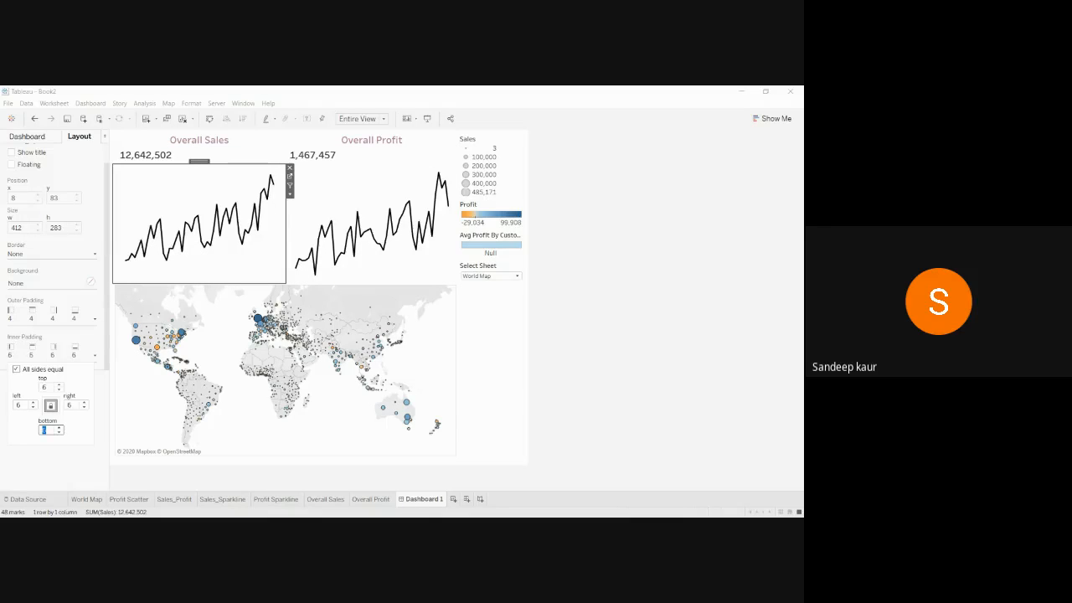
click(58, 428)
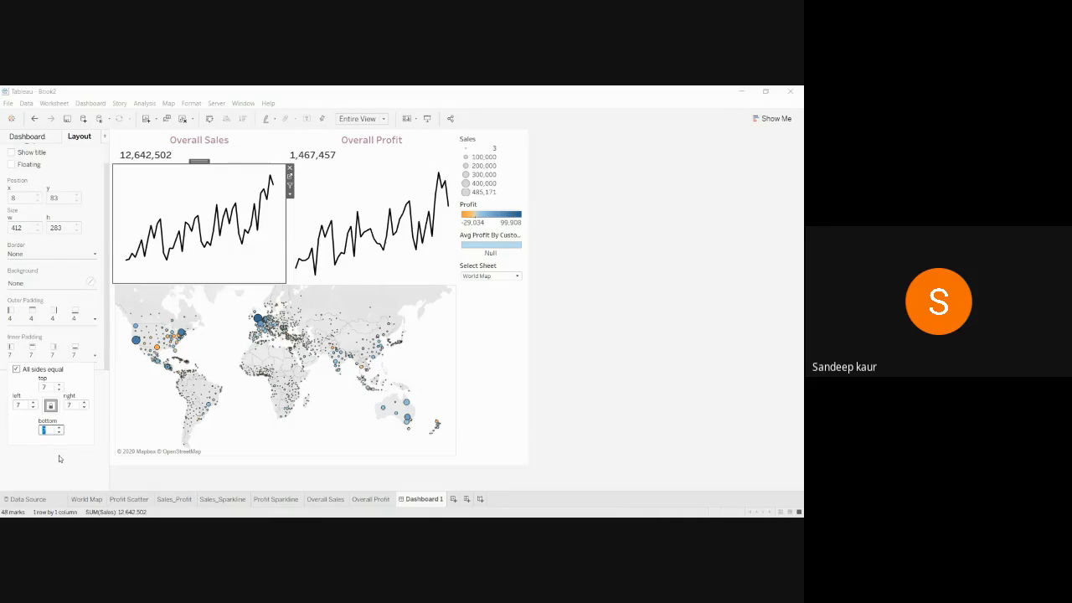
click(72, 451)
Set the inner padding of the Profit Sparkline chart to 8 on all sides
click(359, 205)
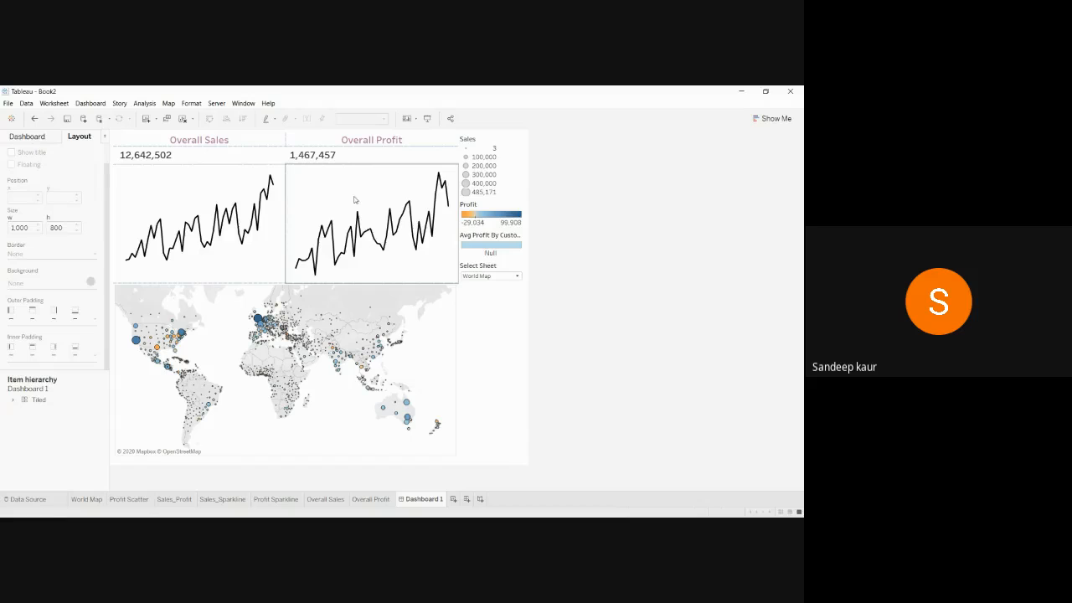
click(94, 355)
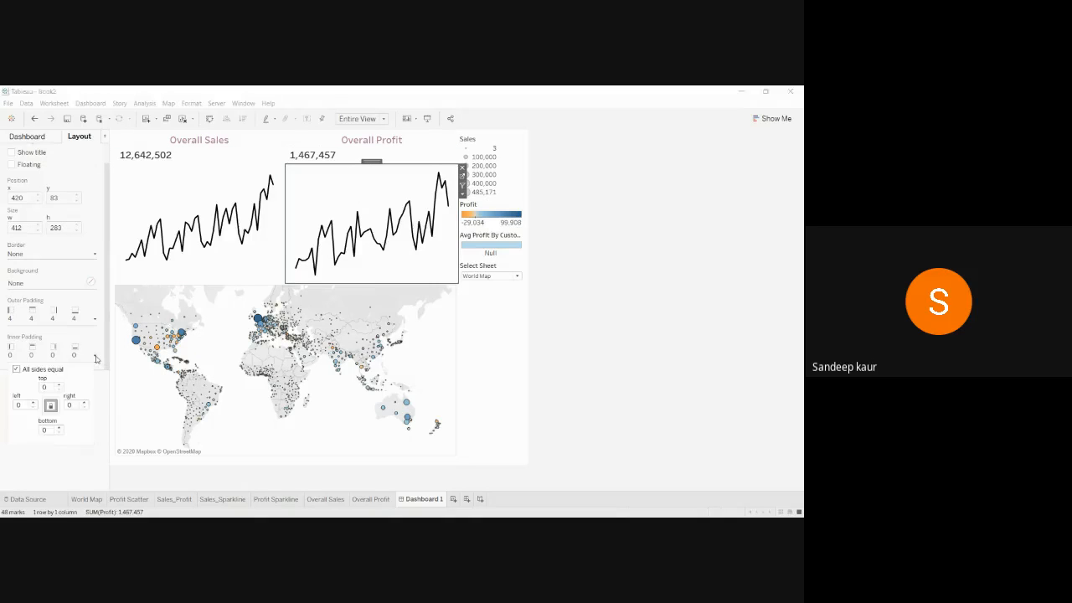
click(58, 428)
click(59, 428)
click(59, 428)
click(59, 428)
click(58, 428)
click(58, 428)
click(58, 428)
click(59, 428)
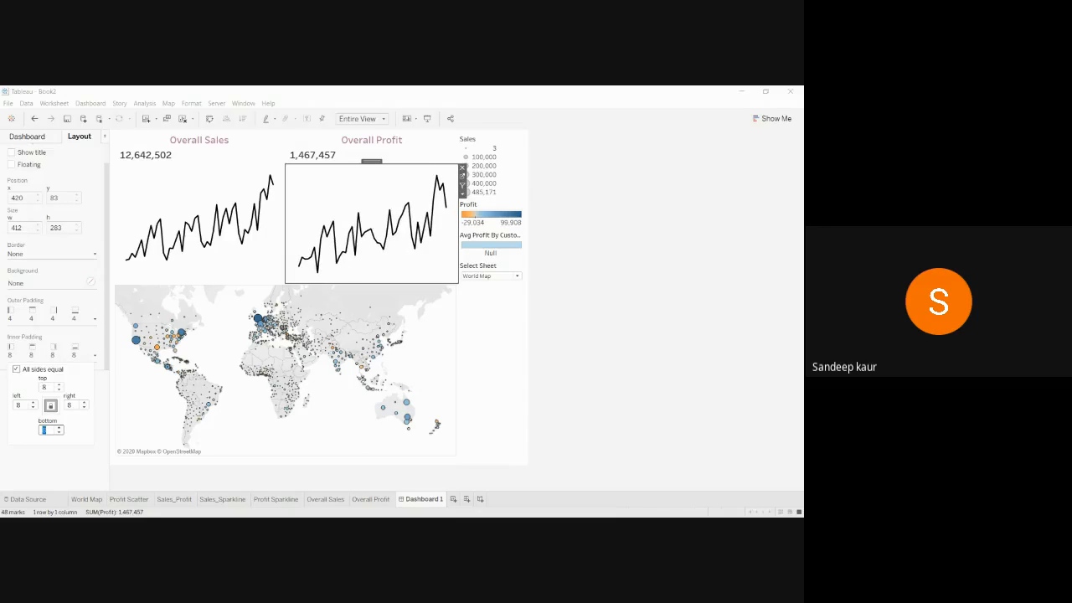
click(67, 482)
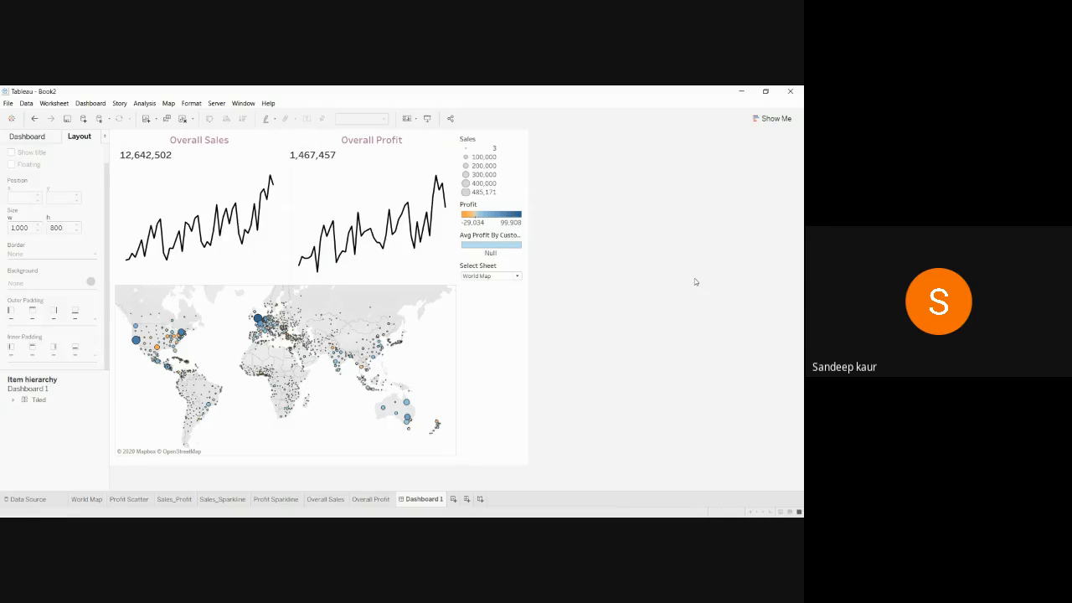
Test the sheet swap on the dashboard by setting the Select Sheet parameter to Profit Scatter
click(518, 277)
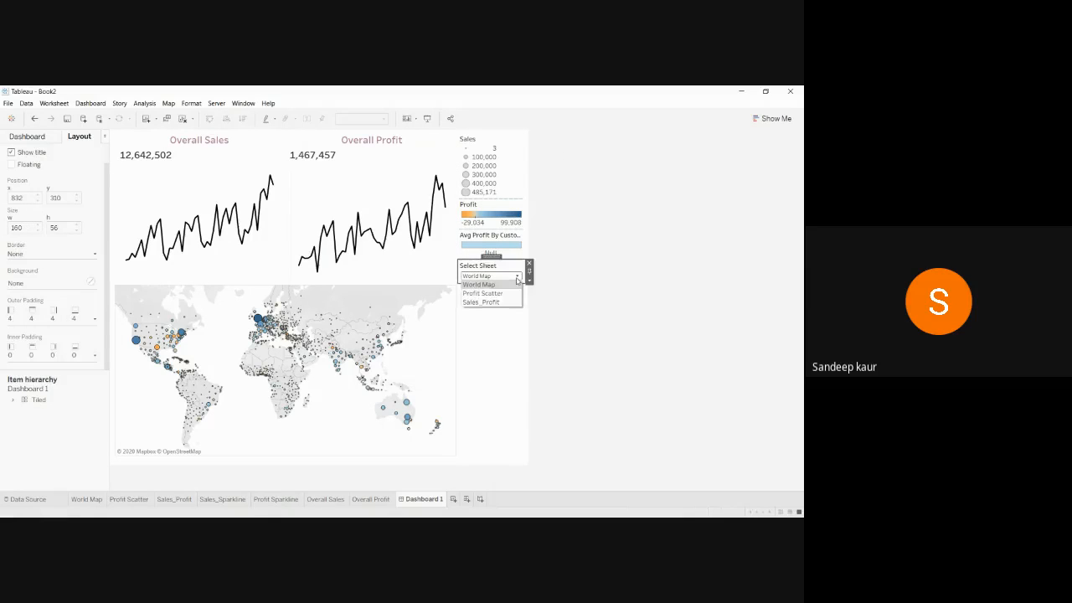
click(492, 293)
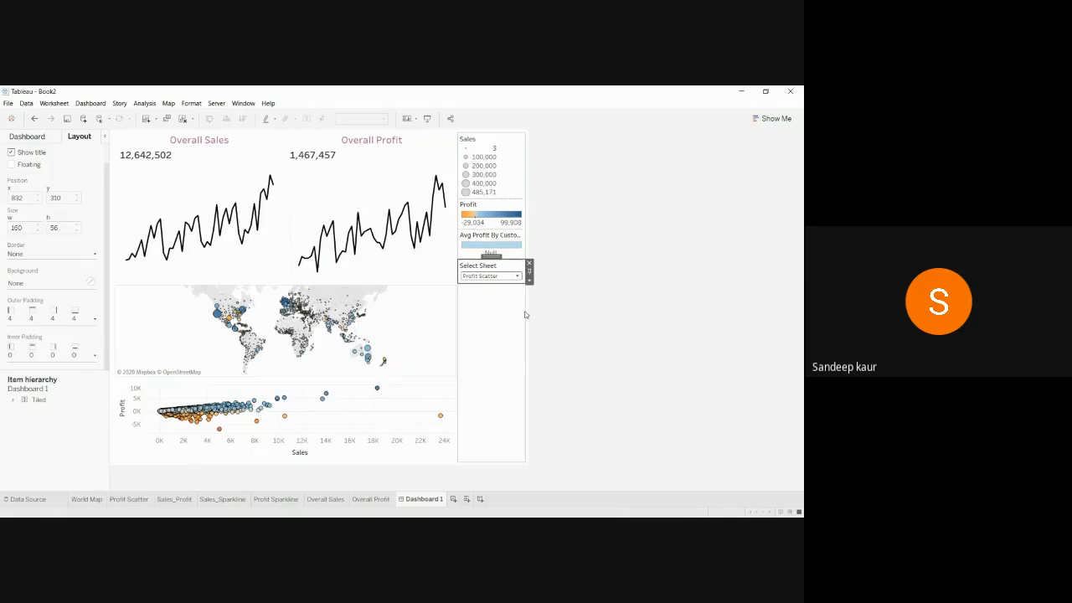
click(533, 346)
Inspect the Rotate Sheets filter settings on the Sales_Profit and Profit Scatter sheets
click(174, 499)
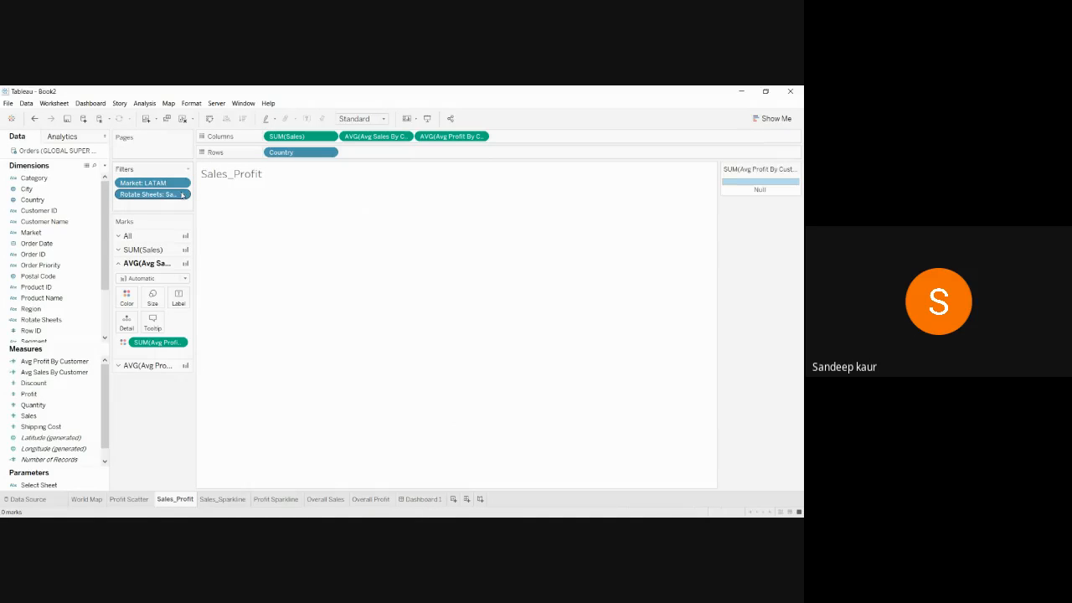
click(182, 195)
click(179, 207)
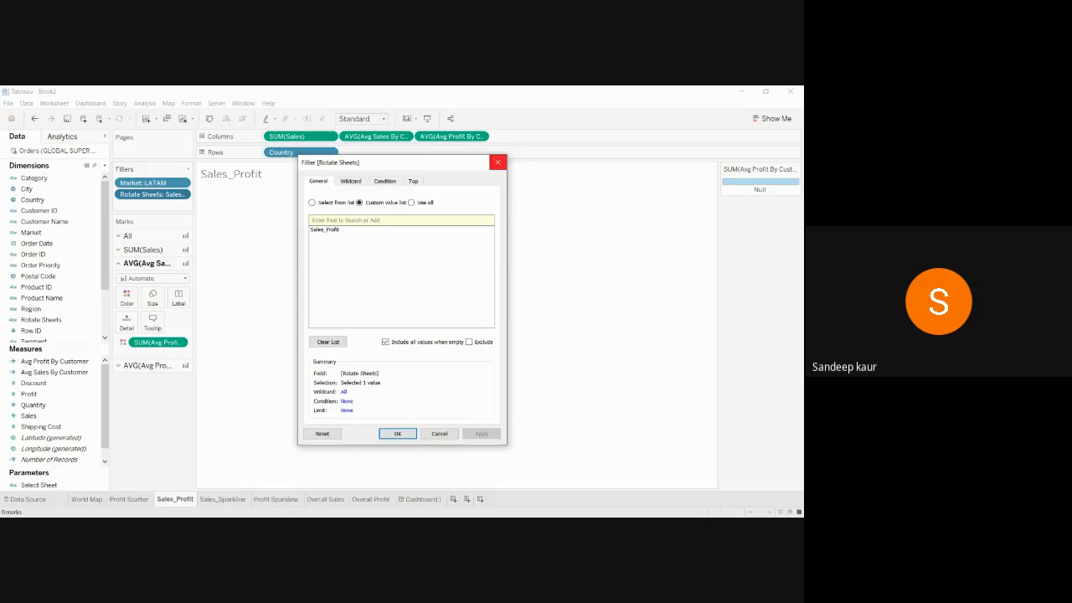
click(497, 162)
click(129, 499)
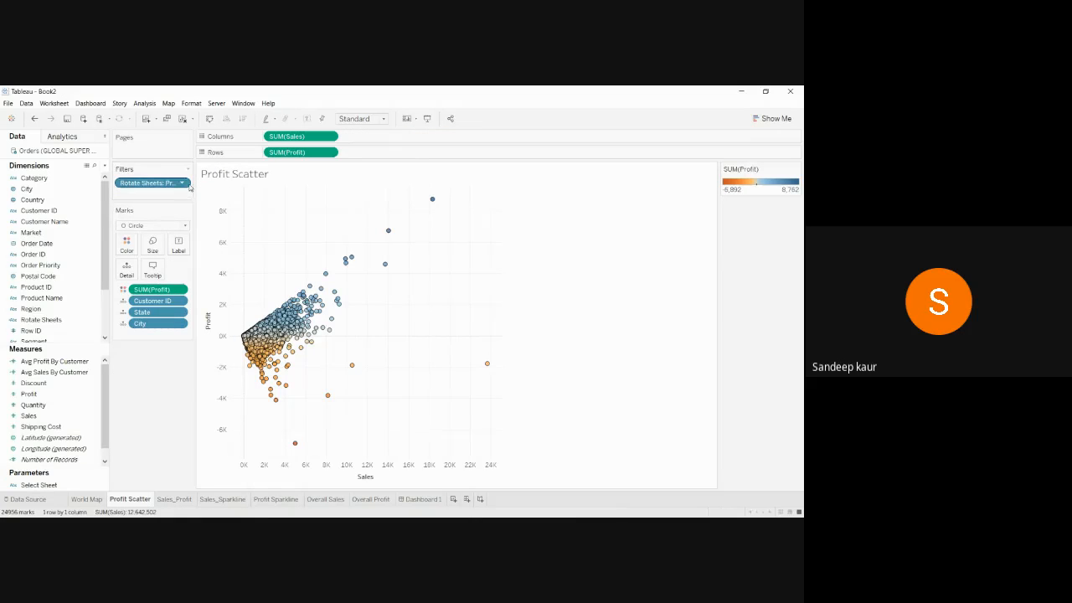
click(182, 184)
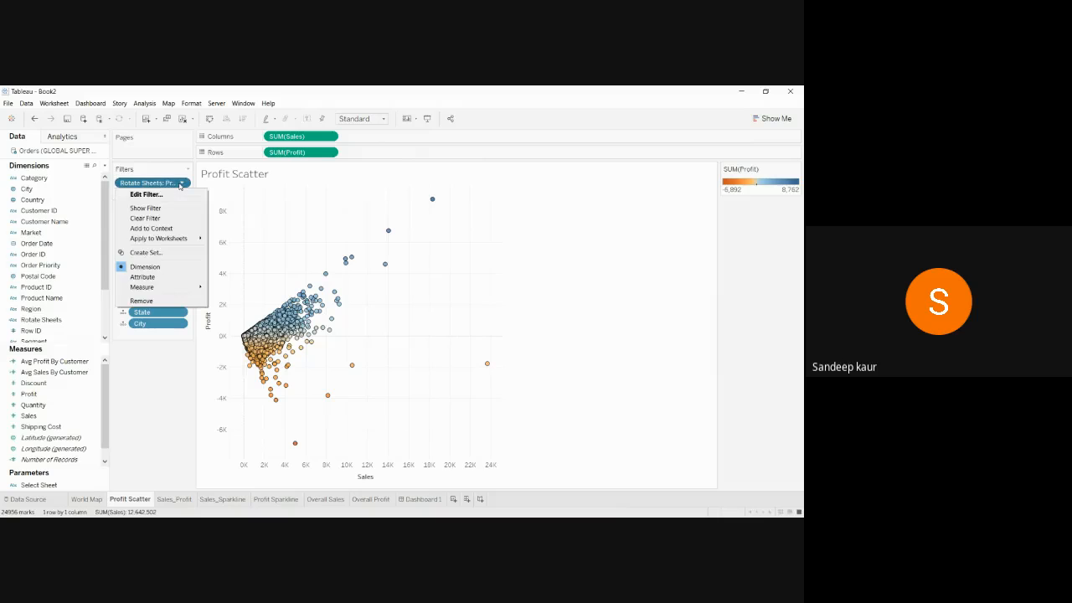
click(177, 194)
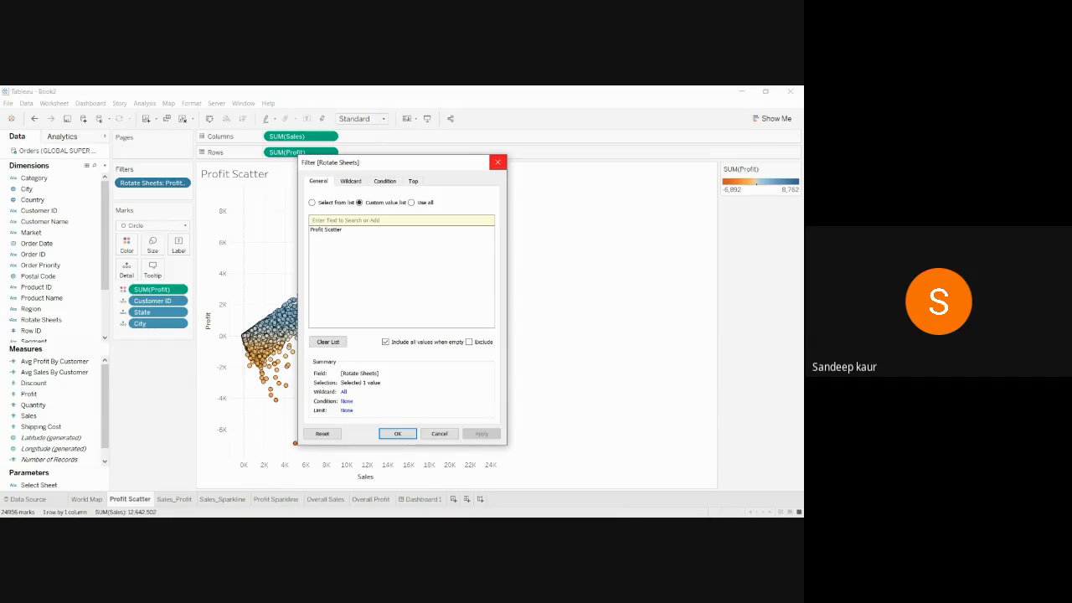
click(498, 162)
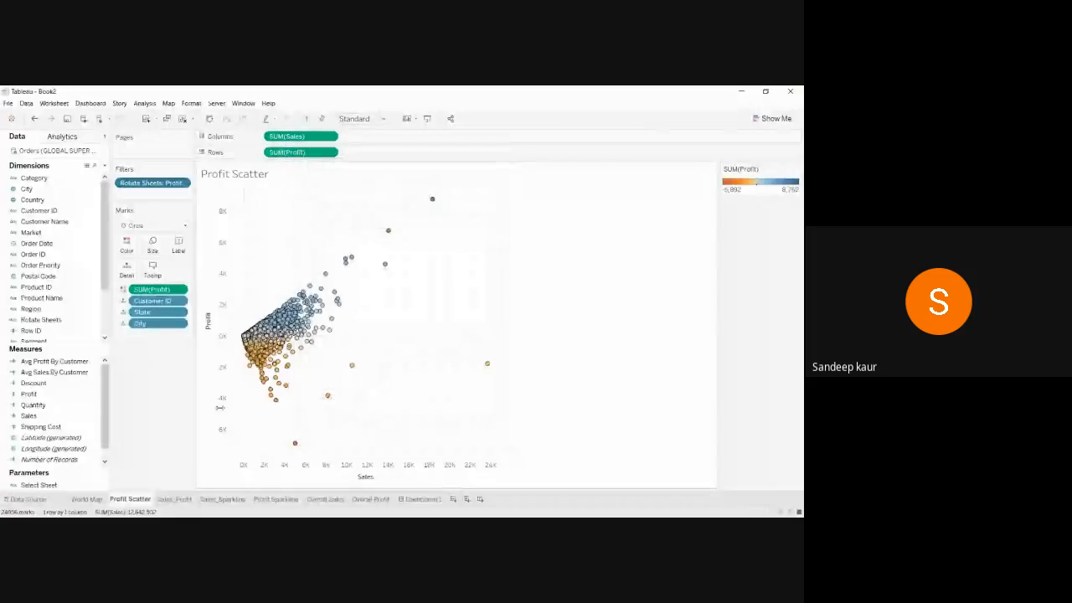
Add the custom value World Map to the Rotate Sheets filter on the World Map sheet
click(93, 499)
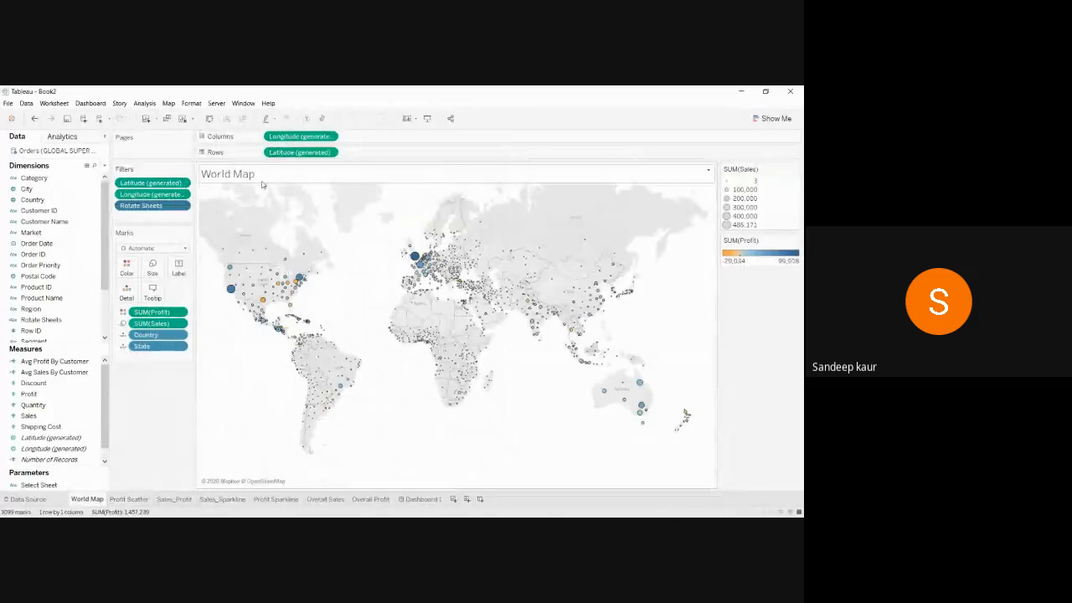
click(183, 206)
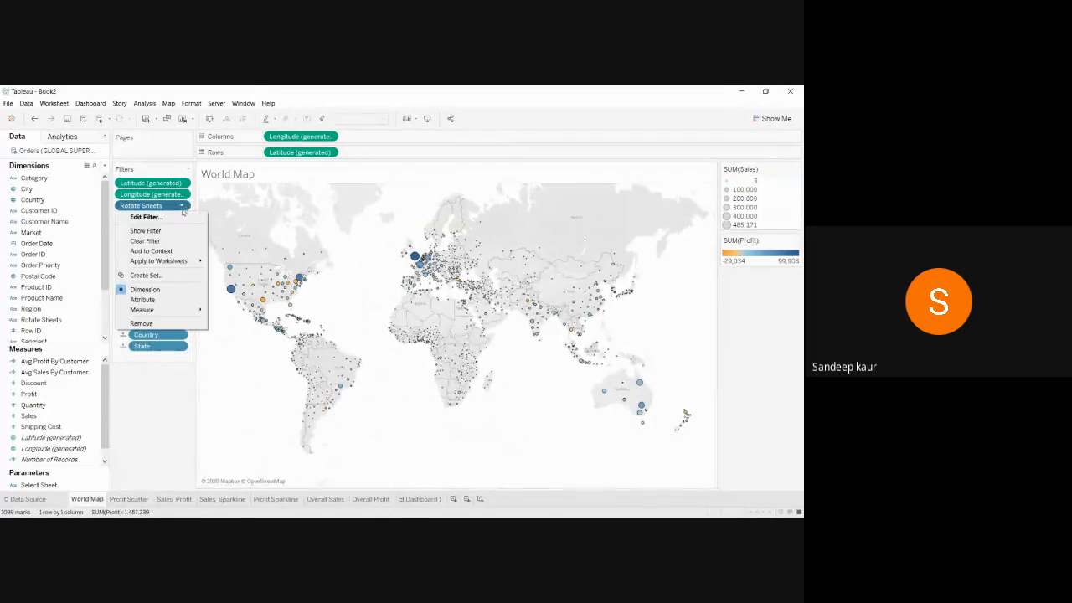
click(179, 216)
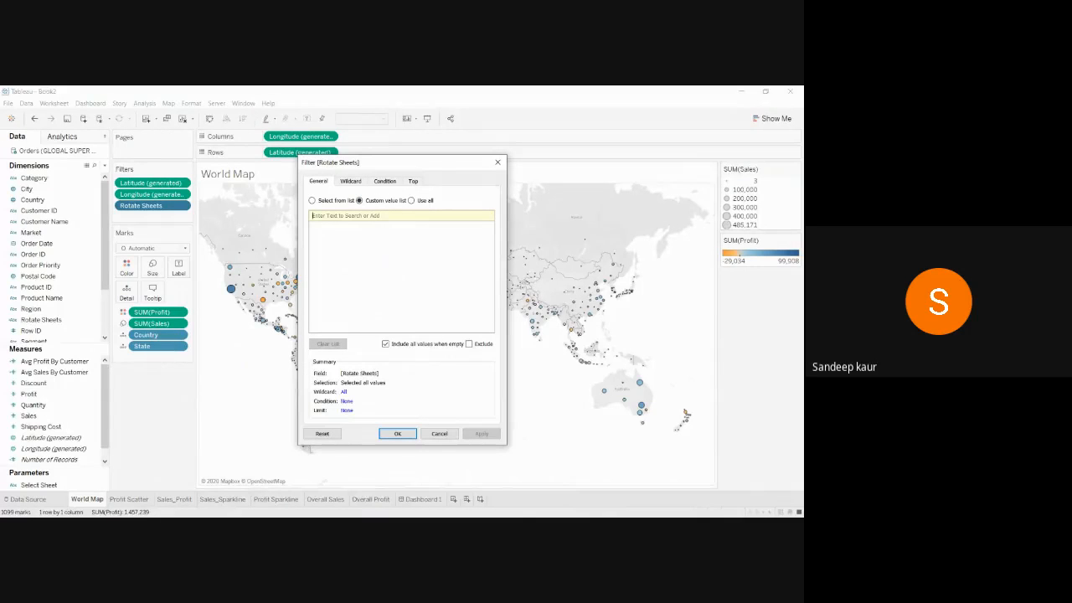
text(World Map)
key(Return)
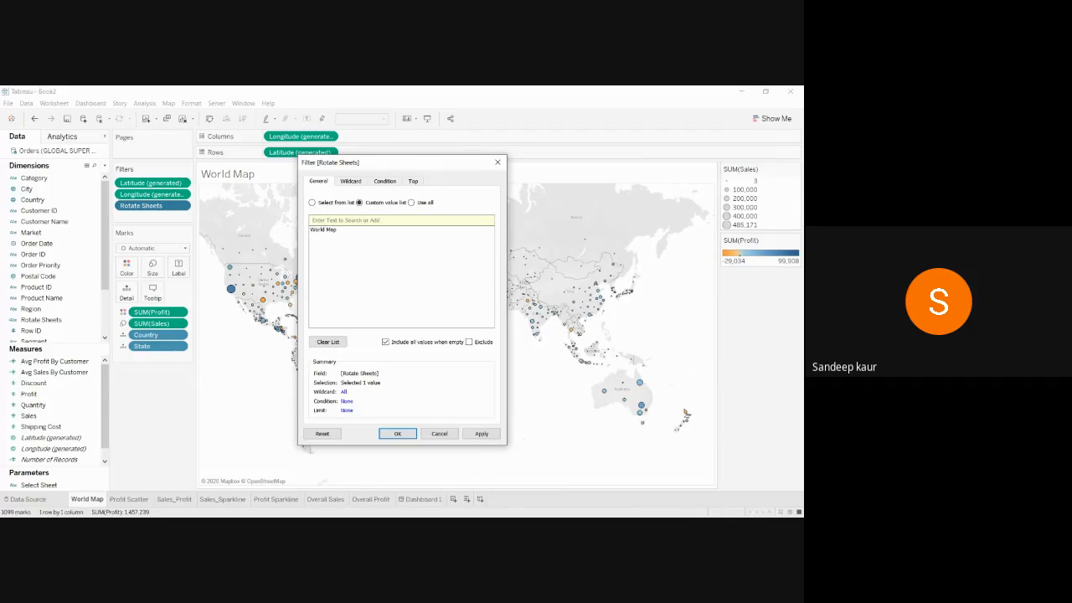
click(481, 433)
click(397, 433)
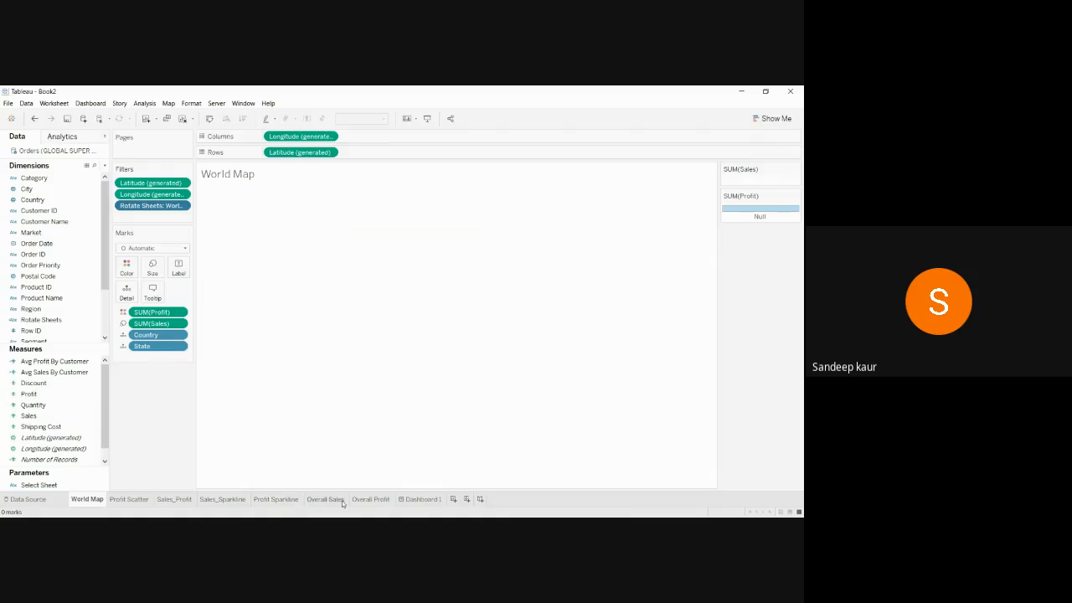
Test the swap on Dashboard 1 by switching Select Sheet to World Map, to Sales_Profit and back to World Map
click(422, 500)
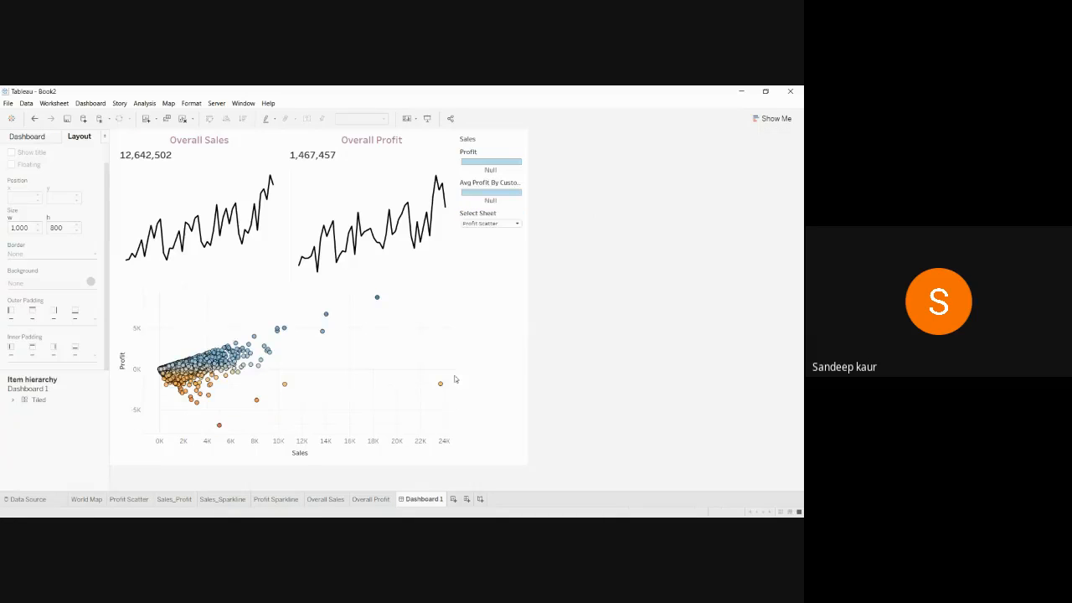
click(518, 225)
click(507, 236)
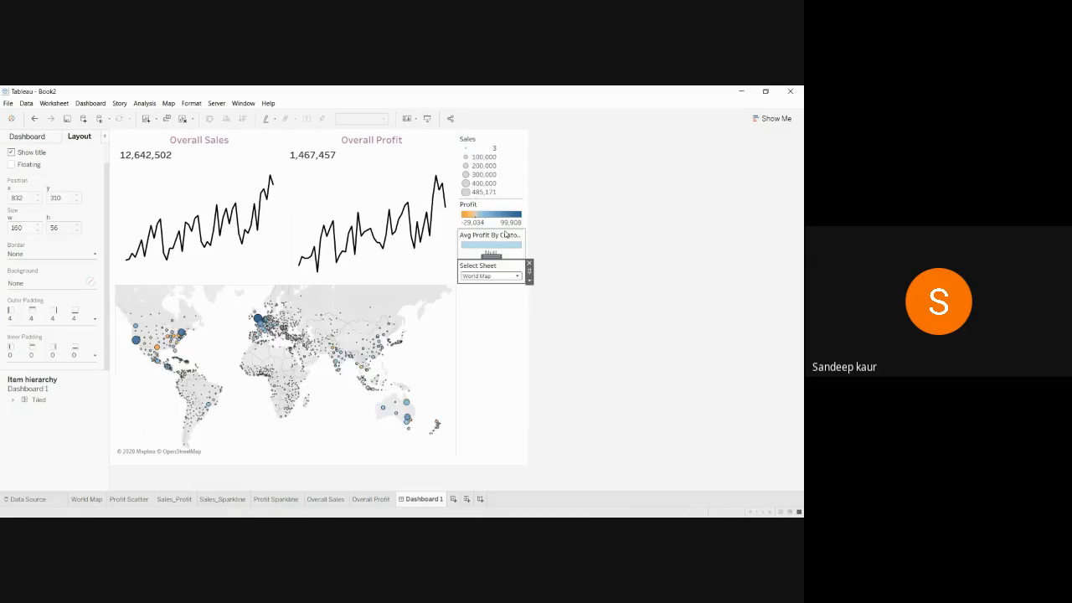
click(516, 277)
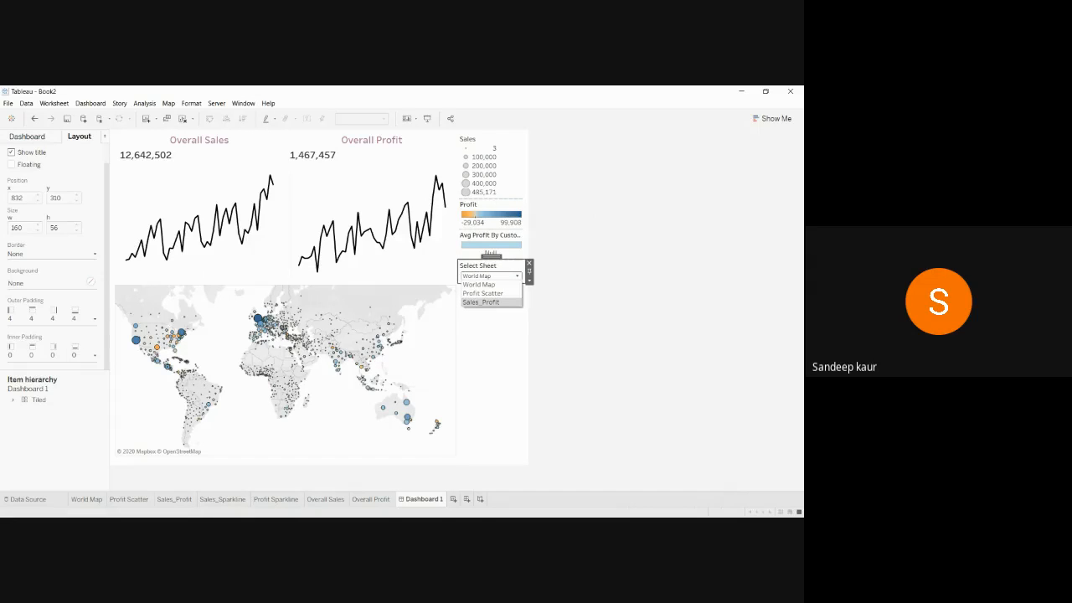
click(481, 302)
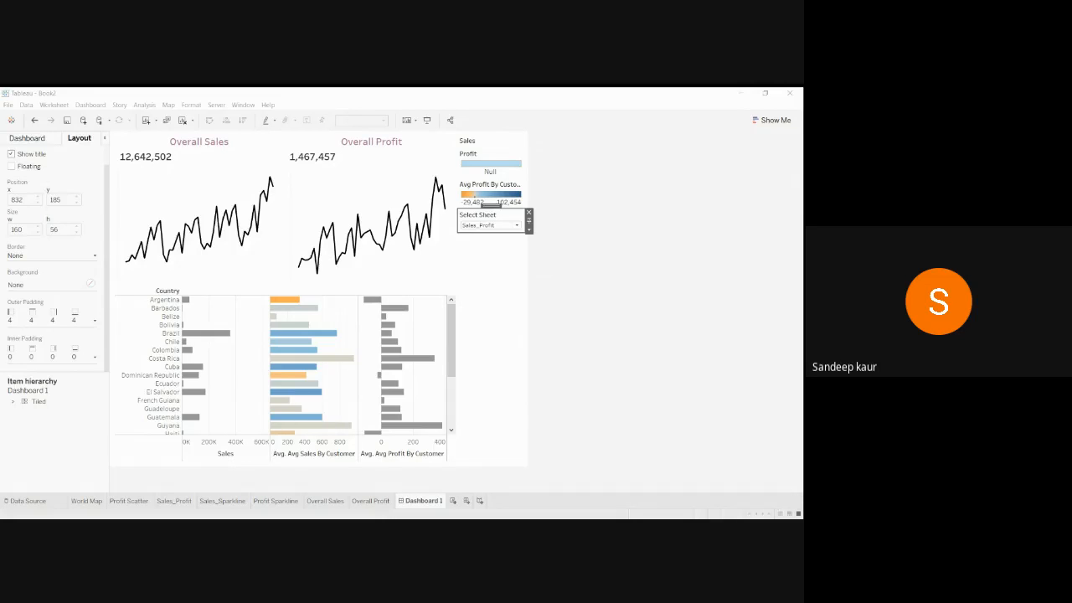
click(517, 225)
click(508, 241)
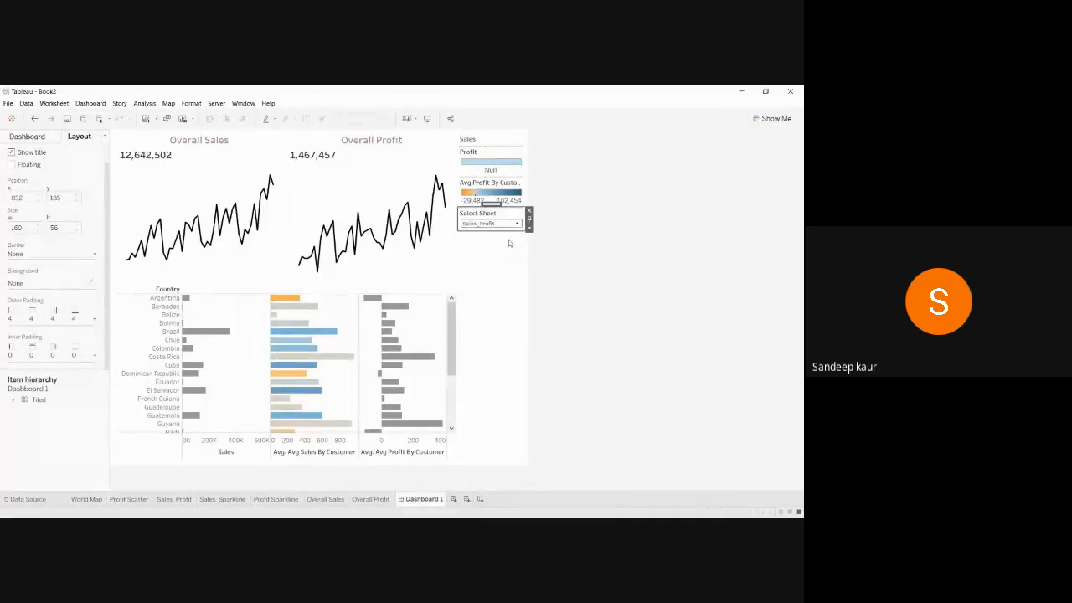
click(517, 226)
click(502, 233)
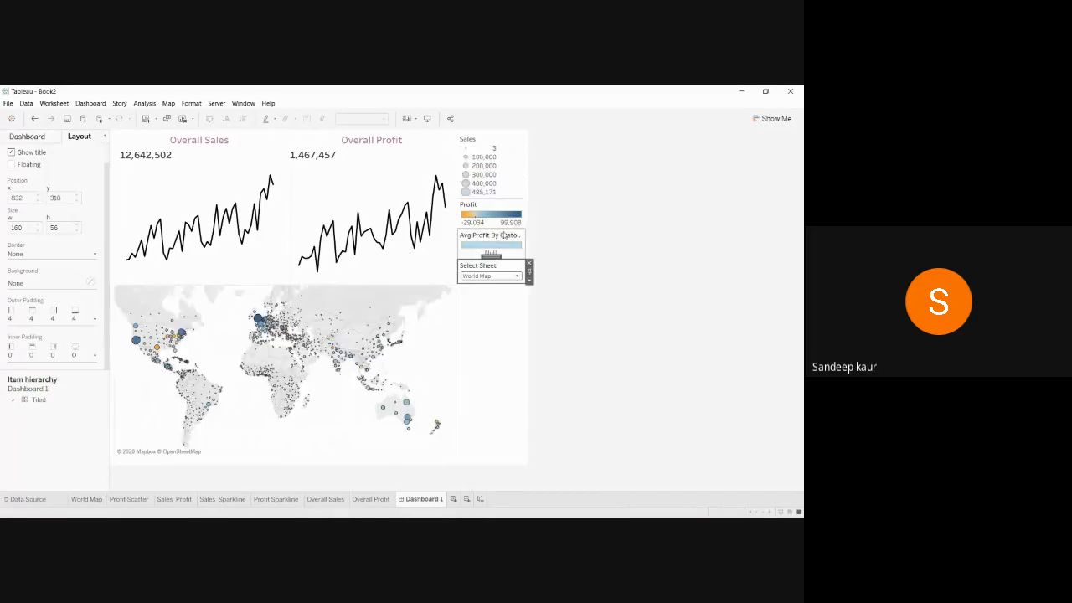
Remove the Sales size legend from the dashboard
click(516, 155)
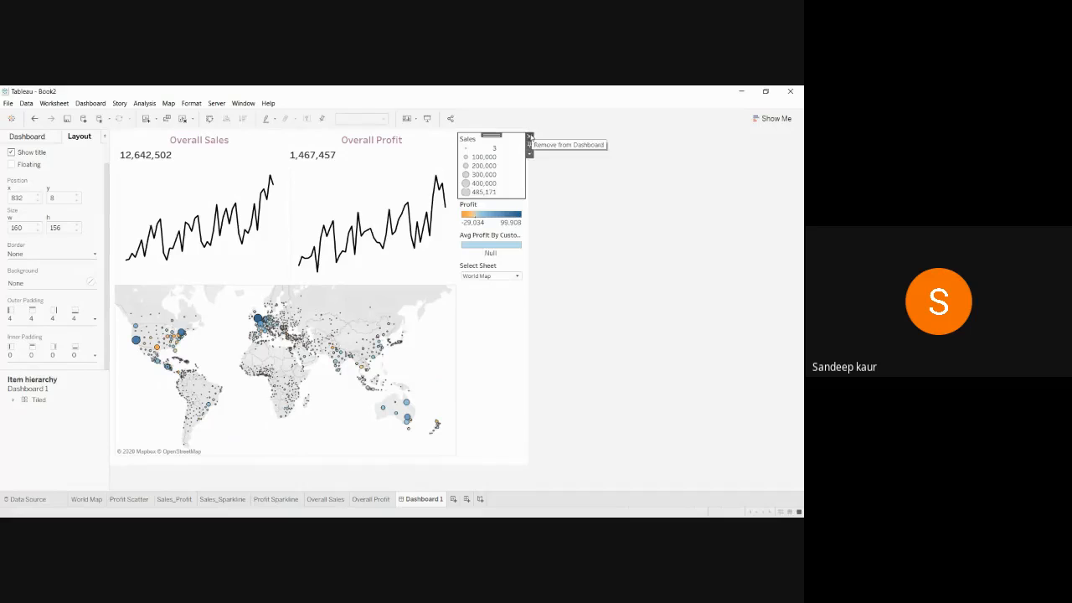
click(530, 136)
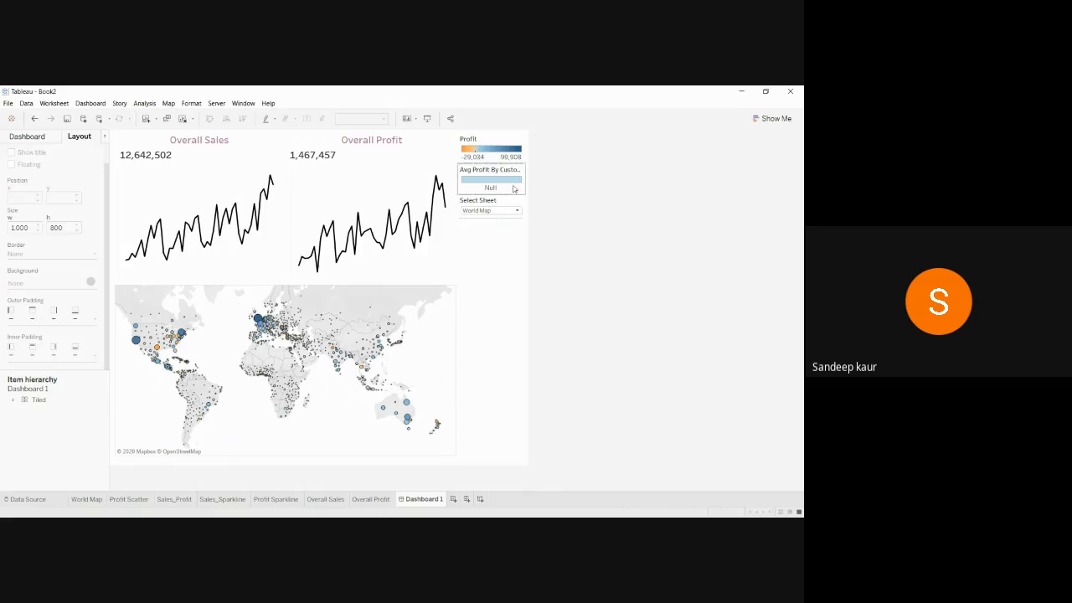
Compare the dashboard's color legends by switching Select Sheet to Profit Scatter, Sales_Profit, World Map and back to Profit Scatter
click(519, 211)
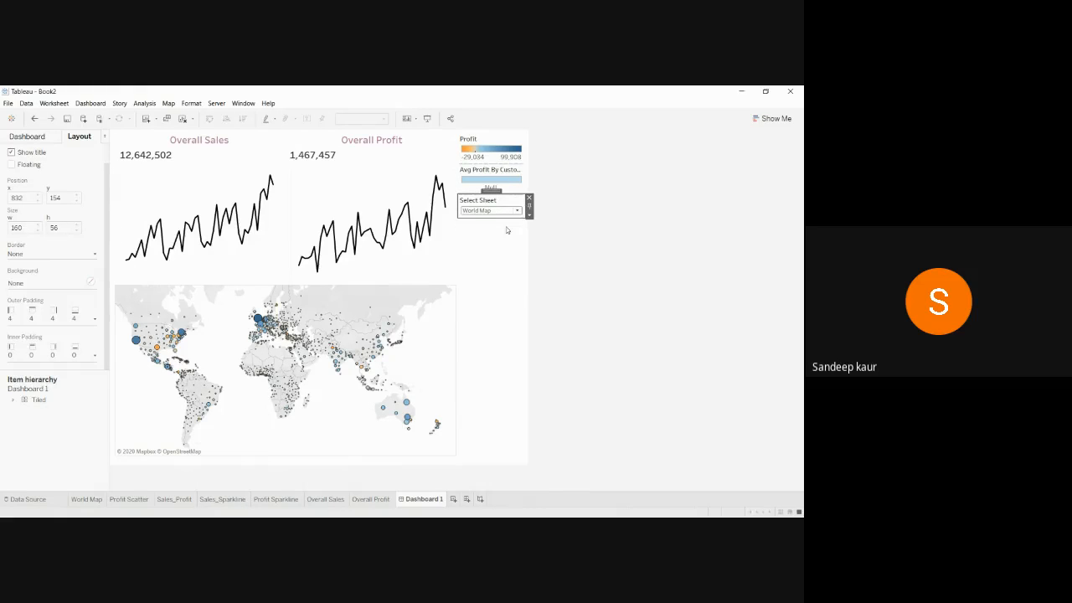
click(482, 228)
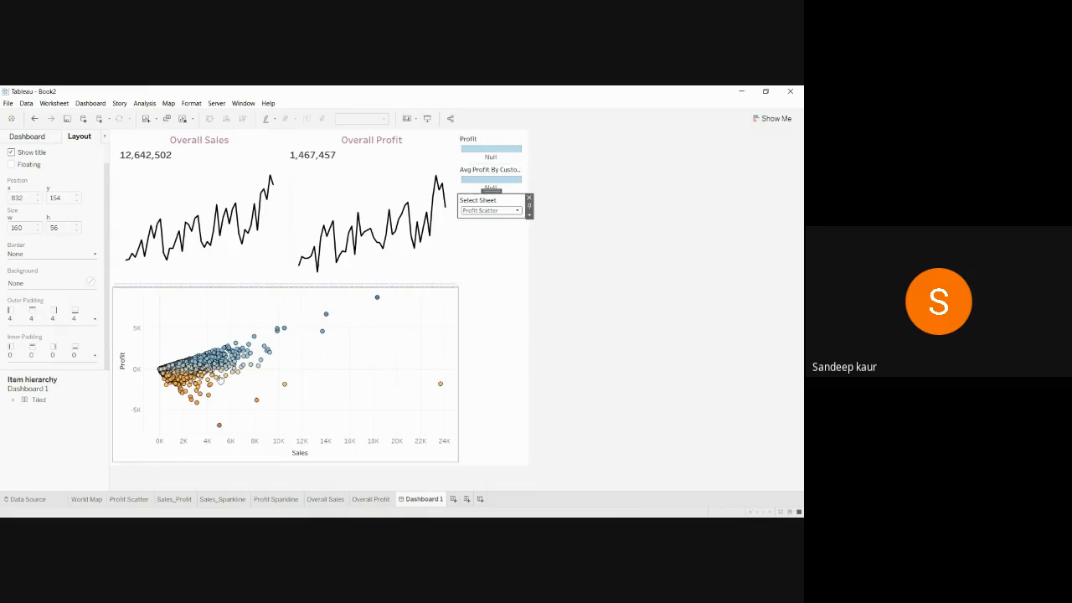
click(517, 211)
click(481, 237)
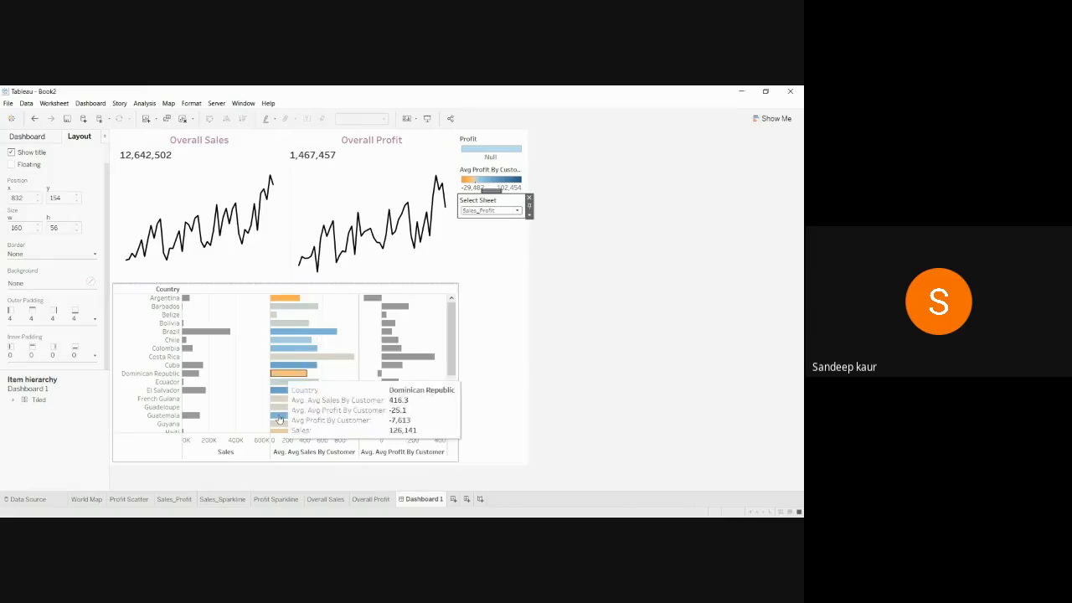
click(516, 211)
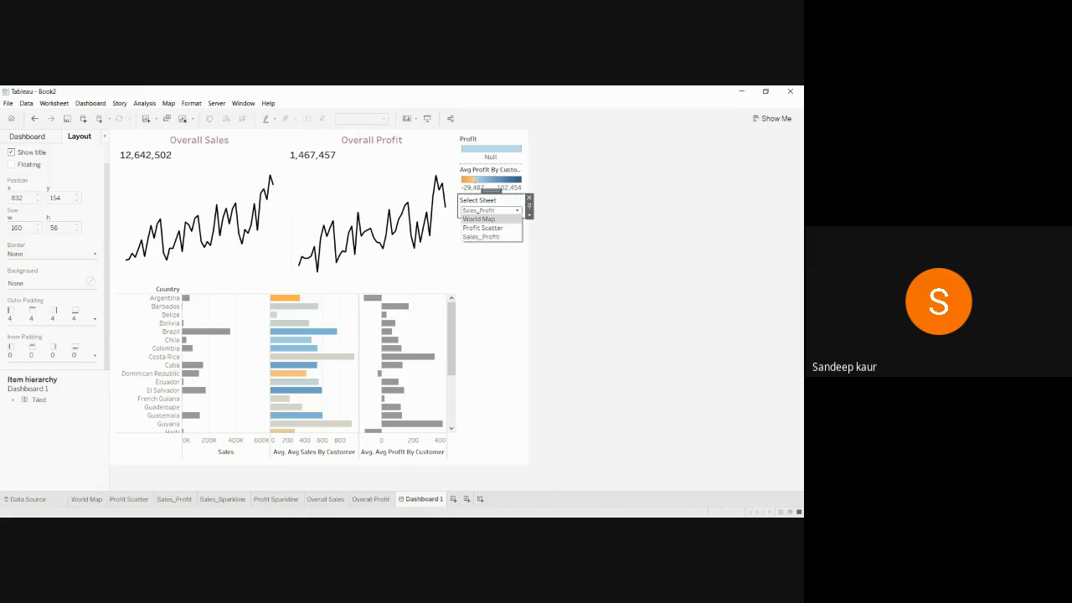
click(515, 218)
click(519, 212)
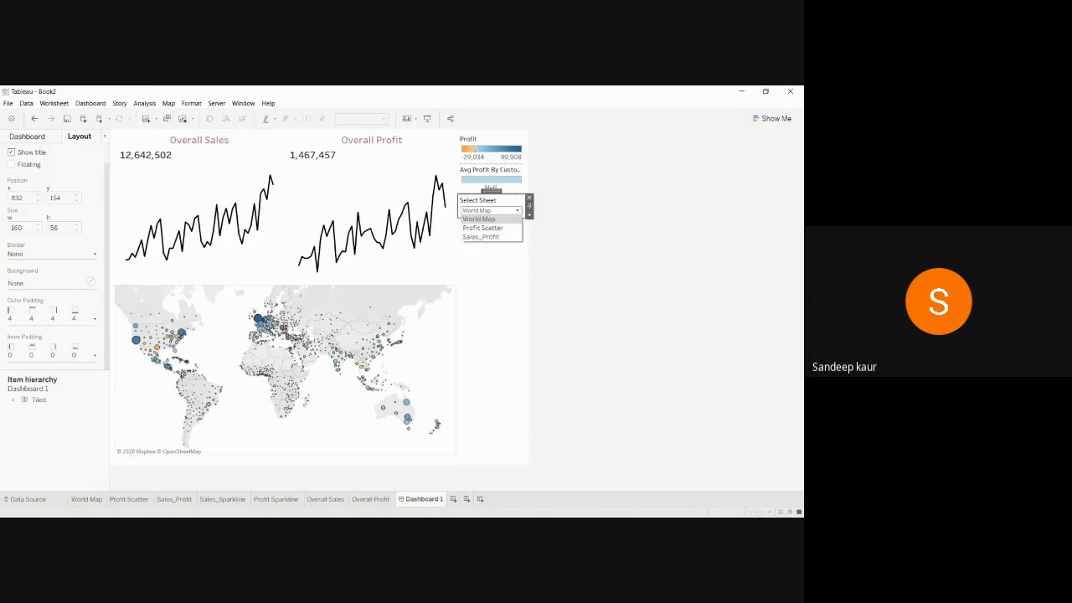
click(483, 228)
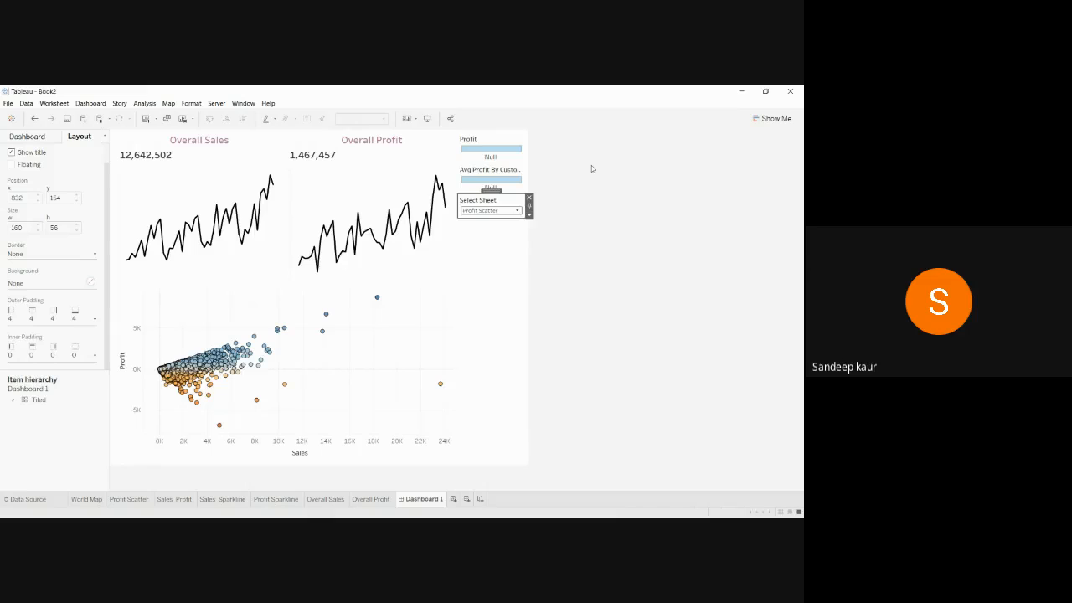
Create a new worksheet after Dashboard 1 and name it Fix Color Legend
click(455, 501)
right_click(456, 500)
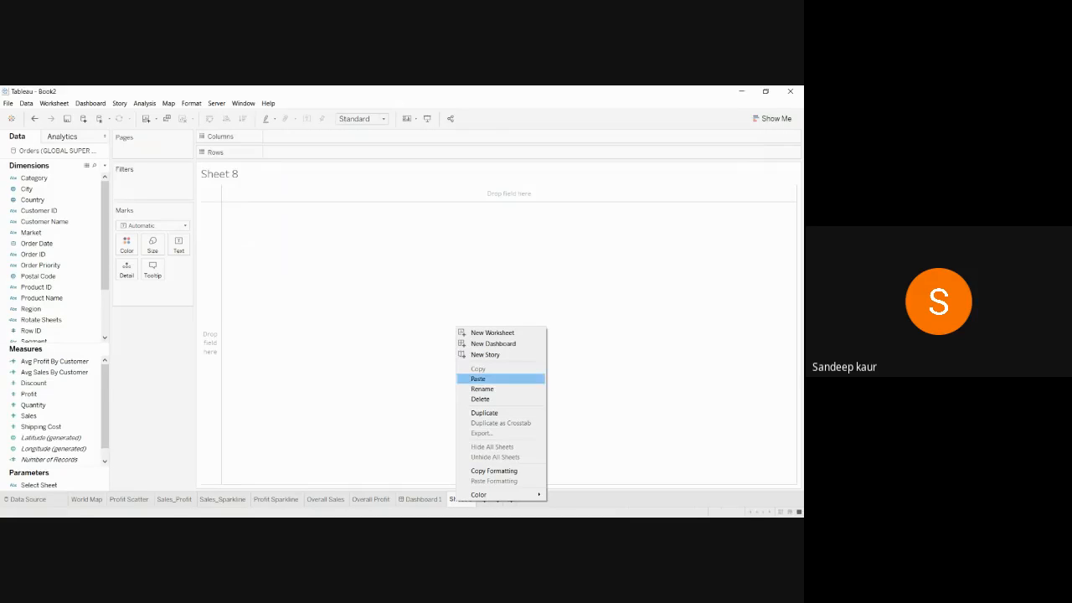
click(500, 388)
text(Fix Co)
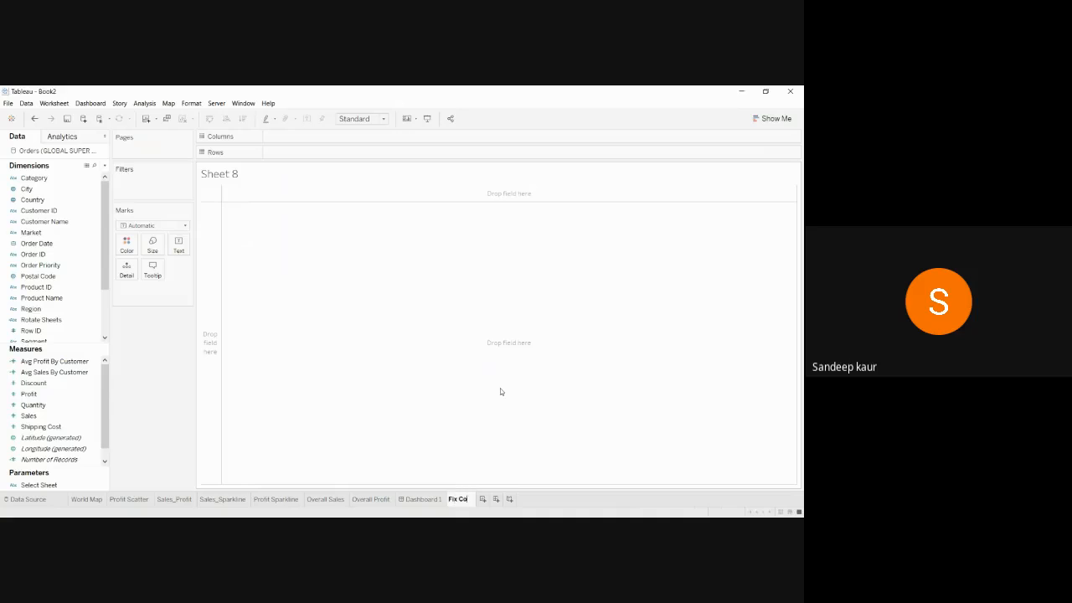
text(lor Legend)
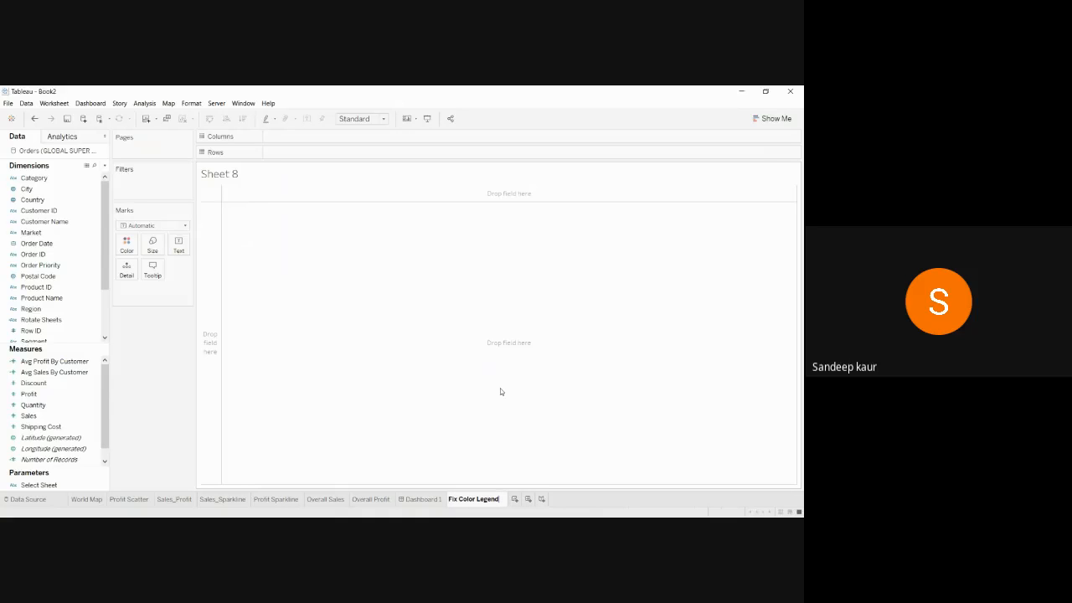
click(150, 382)
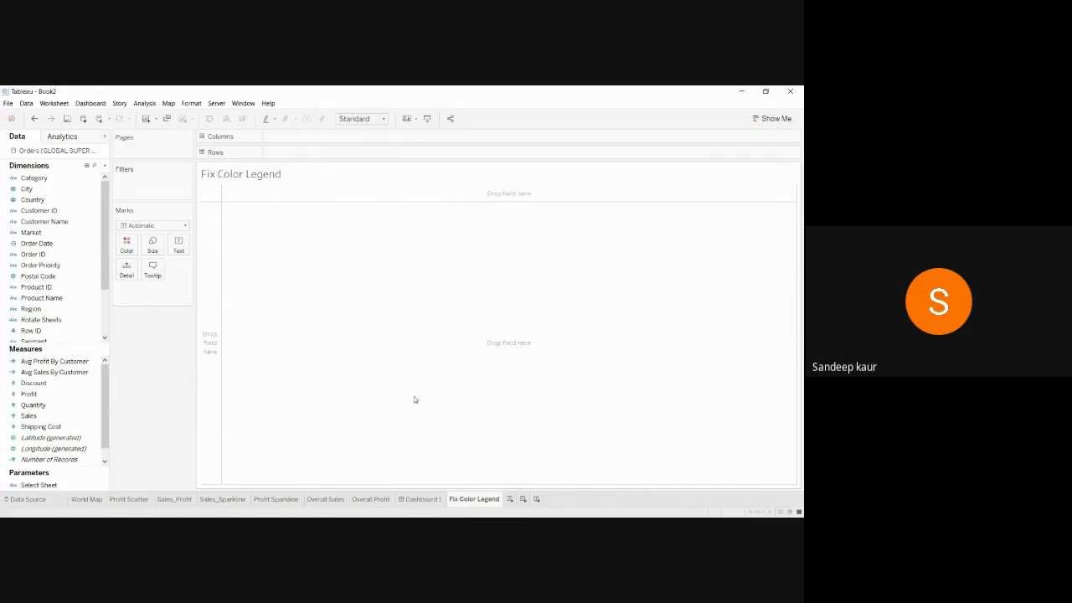
Review the color and detail fields used on the World Map, Profit Scatter and Sales_Profit sheets
click(92, 501)
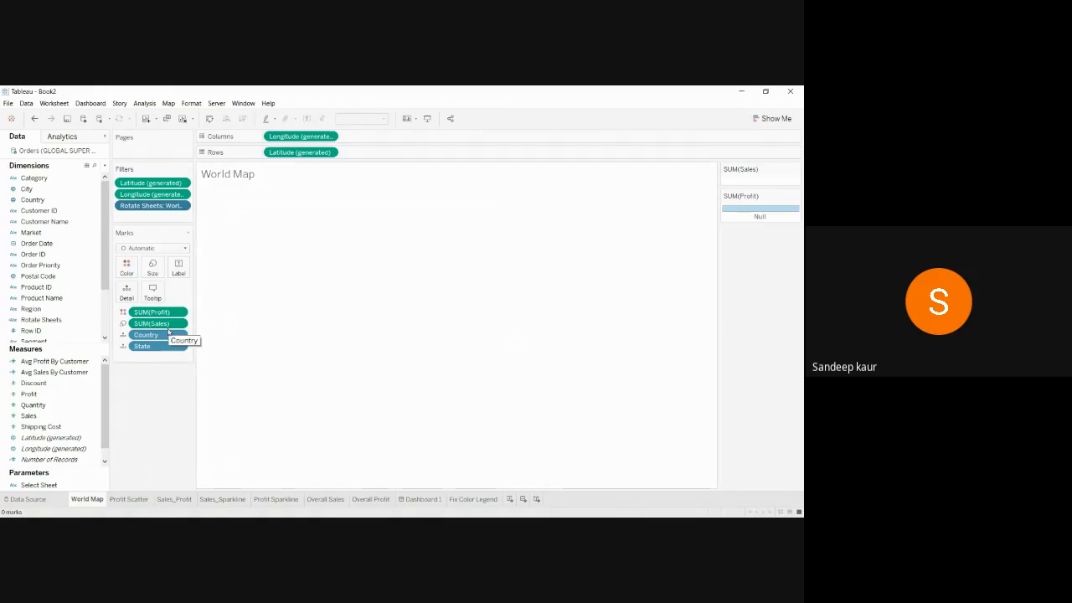
click(127, 500)
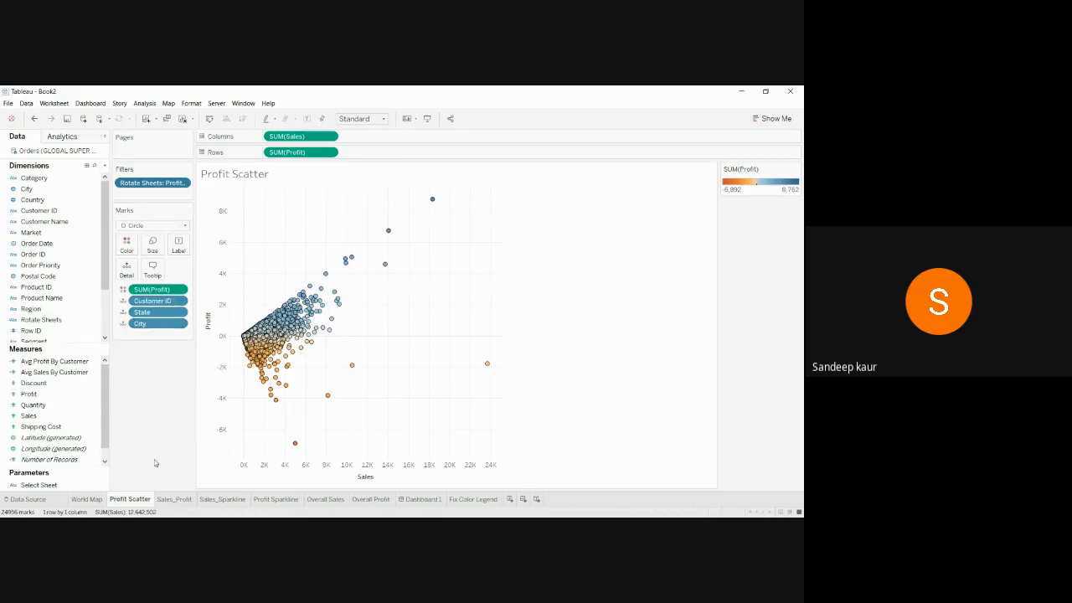
click(179, 499)
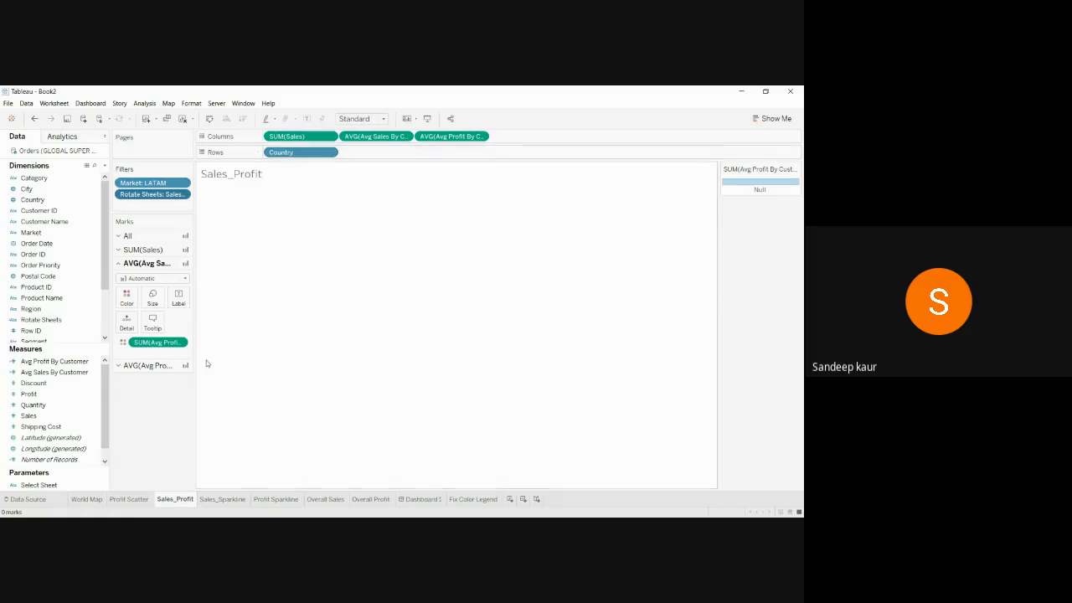
click(129, 501)
click(86, 501)
click(144, 500)
click(175, 499)
Create a calculated field named Color Legend from the Fix Color Legend sheet and begin its formula with CASE
click(471, 500)
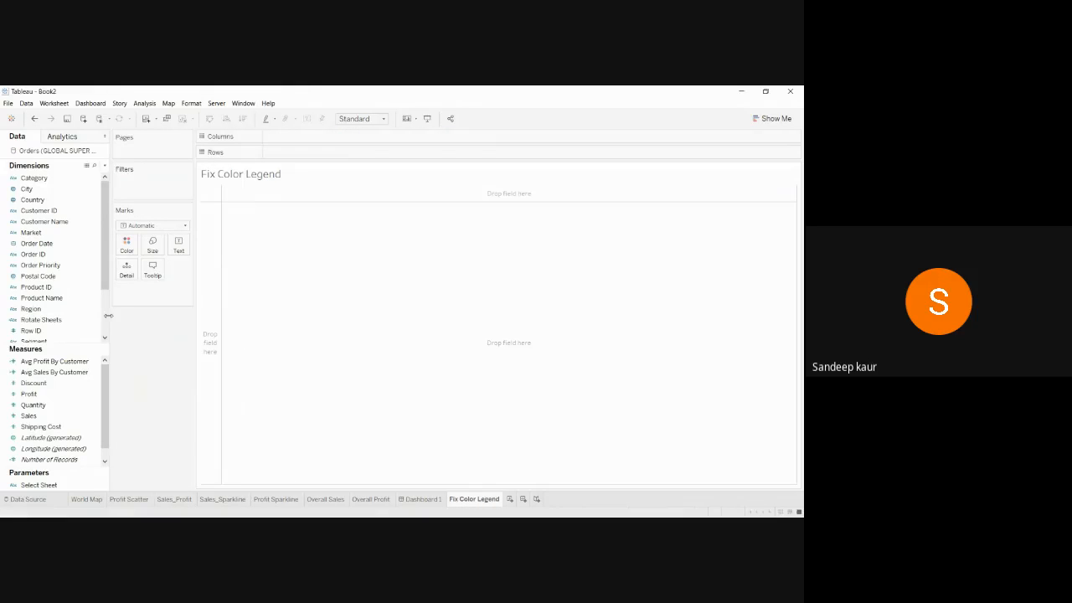
click(105, 165)
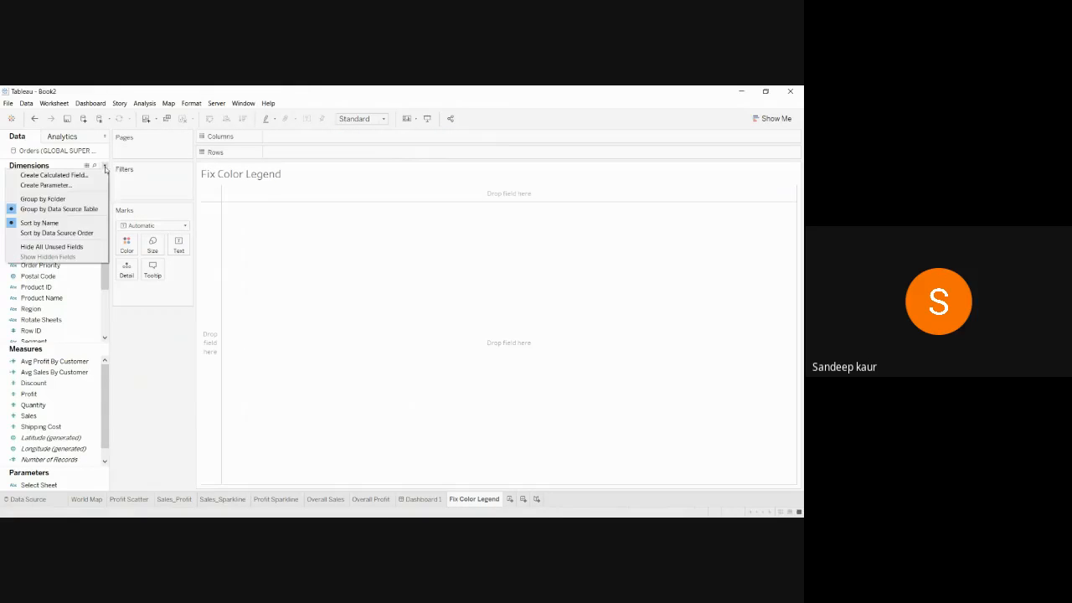
click(54, 175)
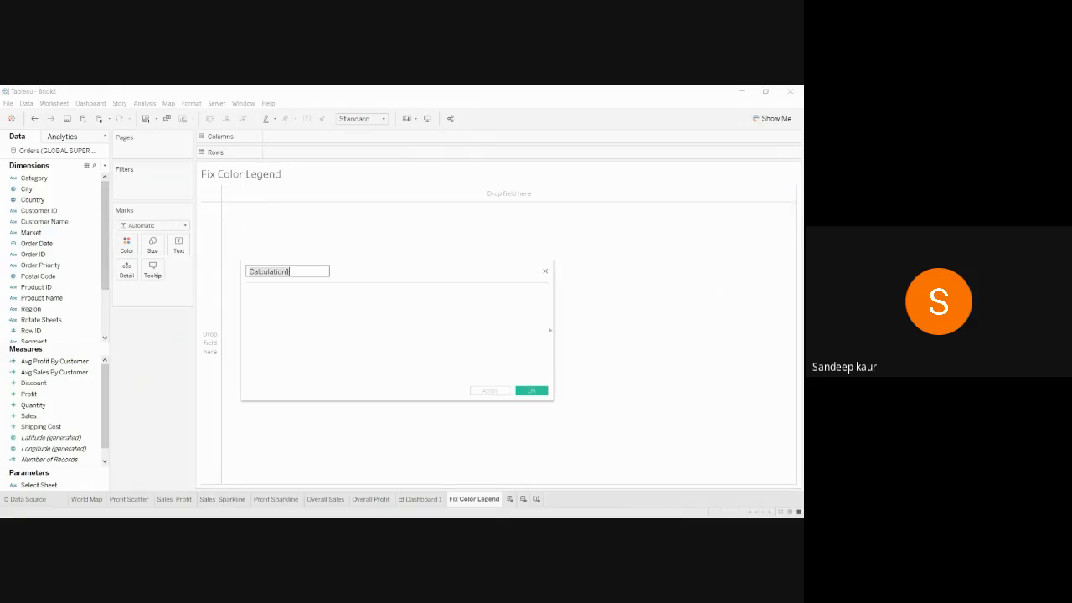
text(Color Legend)
click(248, 293)
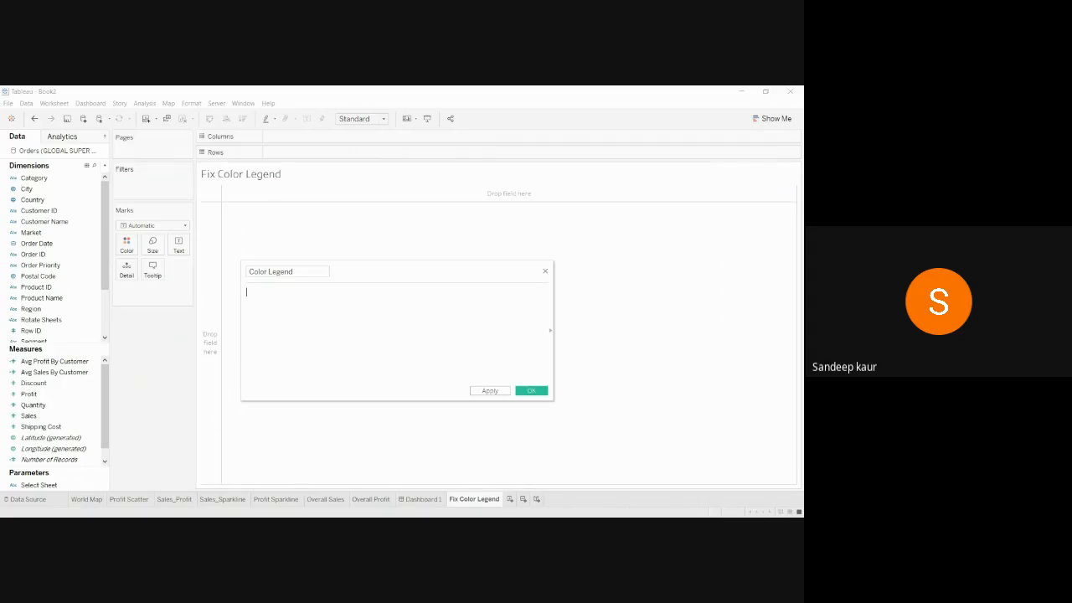
text(c)
key(Return)
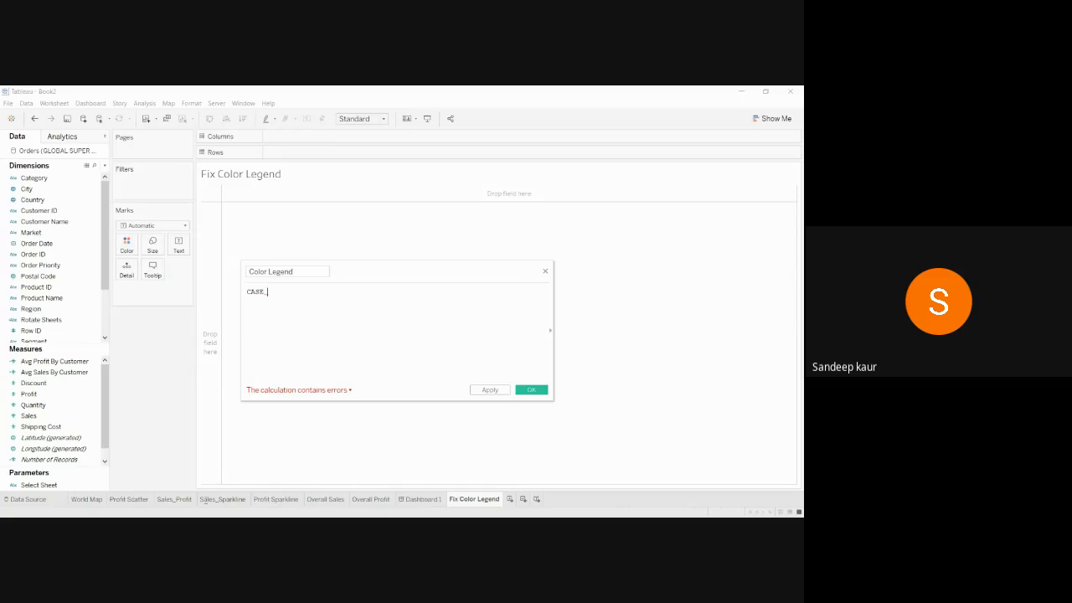
Check the fields on the three swapped sheets and the Select Sheet options on Dashboard 1
click(183, 500)
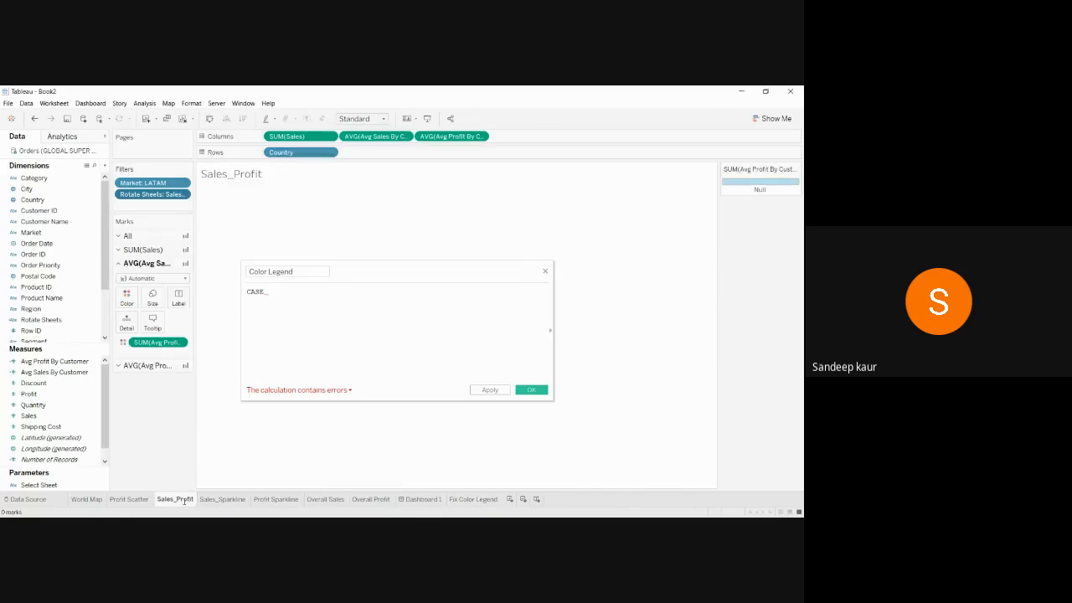
click(131, 500)
click(99, 500)
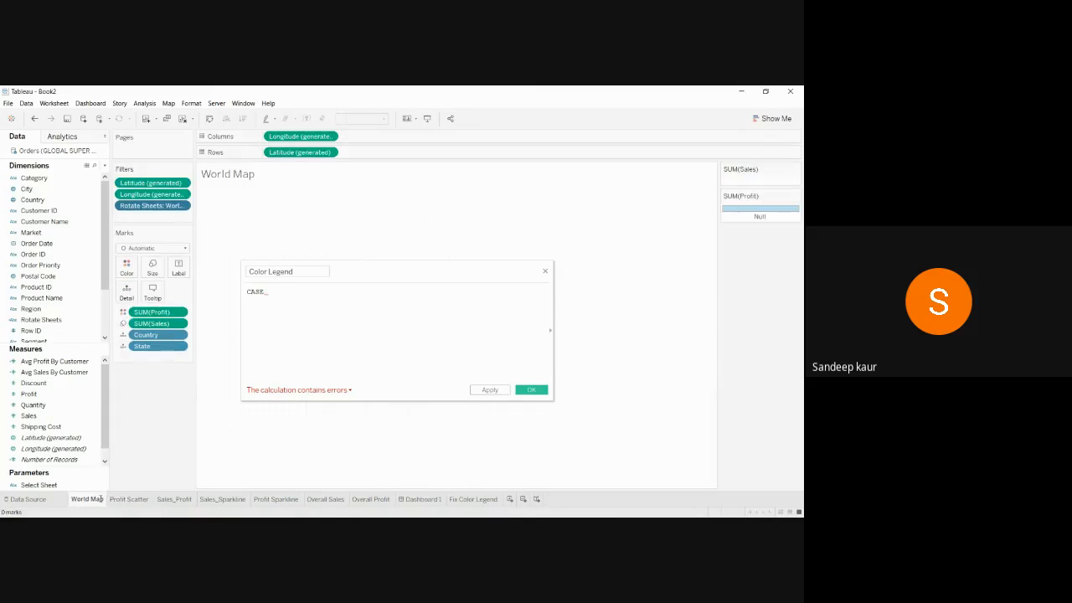
click(129, 499)
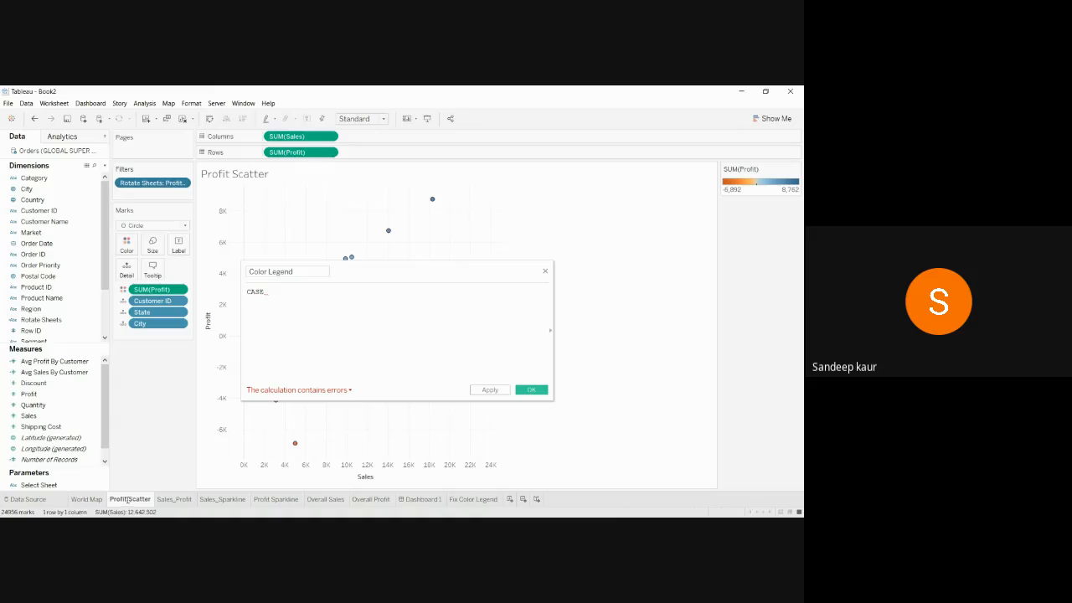
click(174, 499)
click(433, 501)
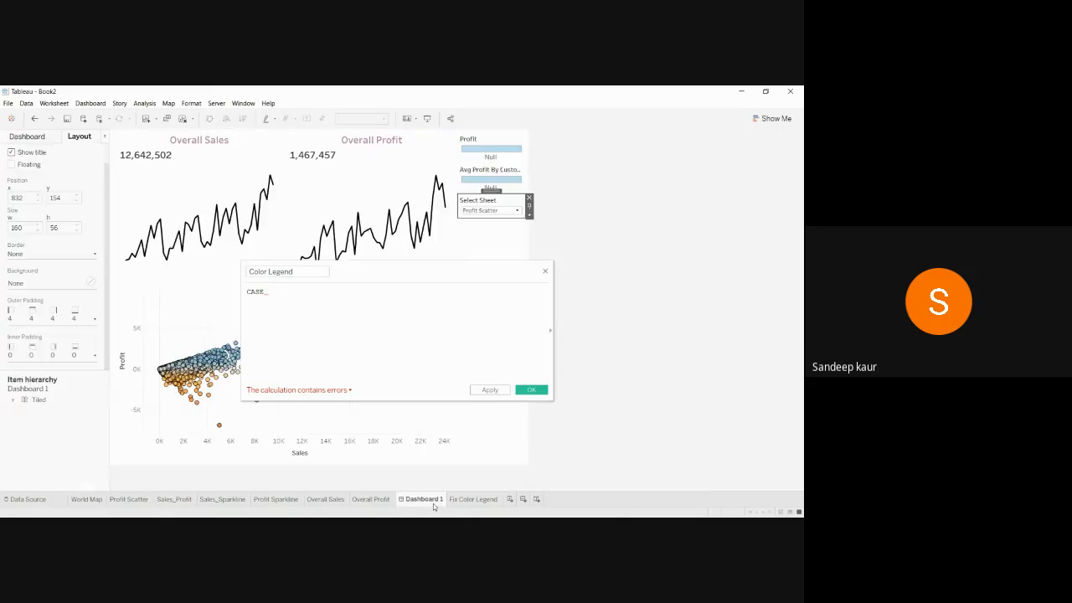
click(517, 211)
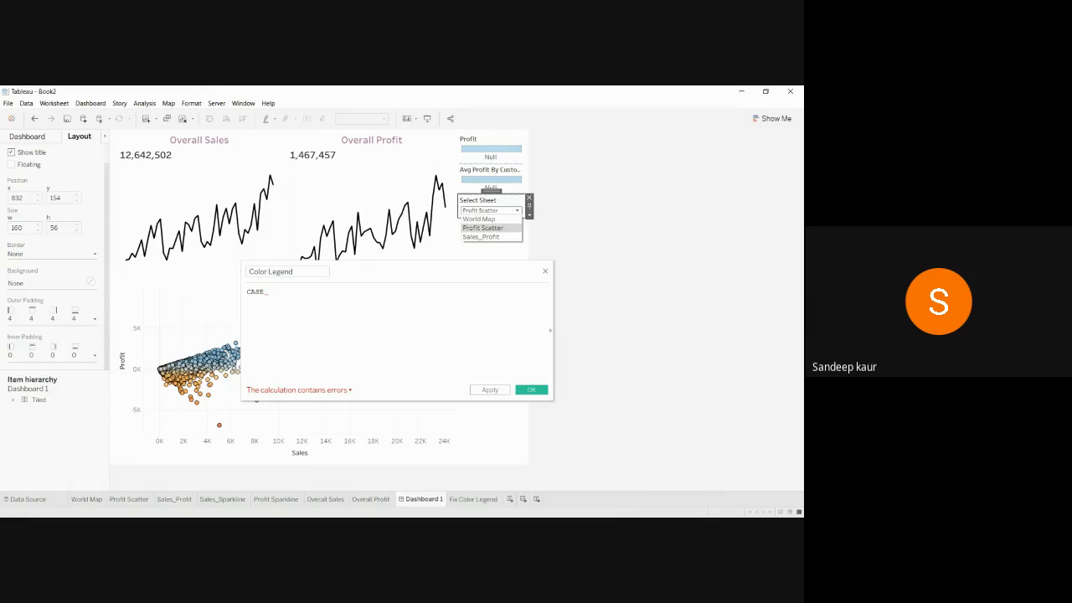
click(519, 212)
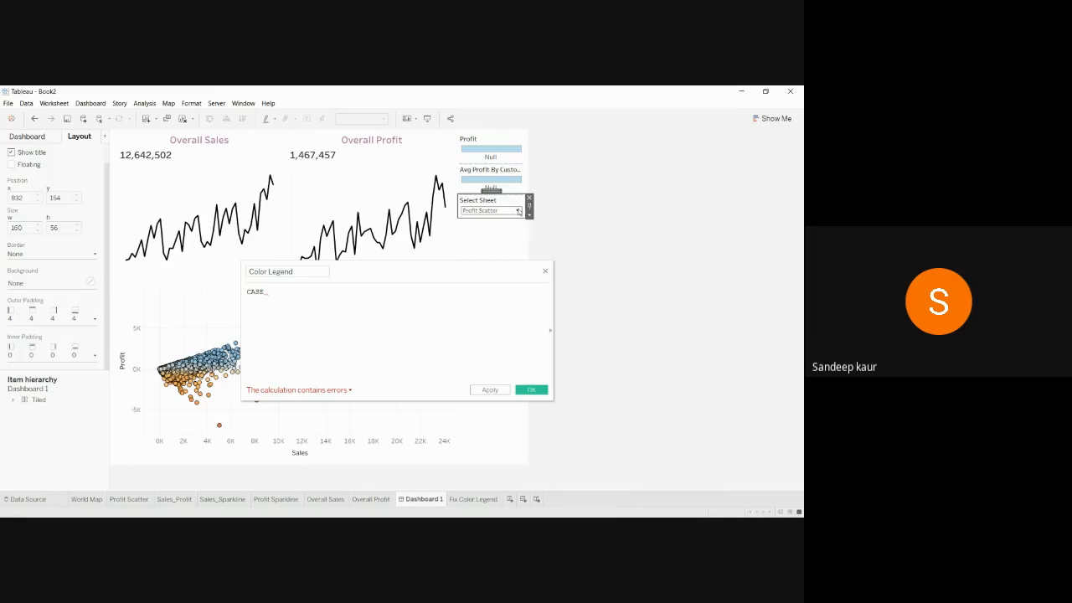
Return to the Fix Color Legend sheet and make the Color Legend formula's CASE statement evaluate [Select Sheet]
click(481, 500)
click(279, 296)
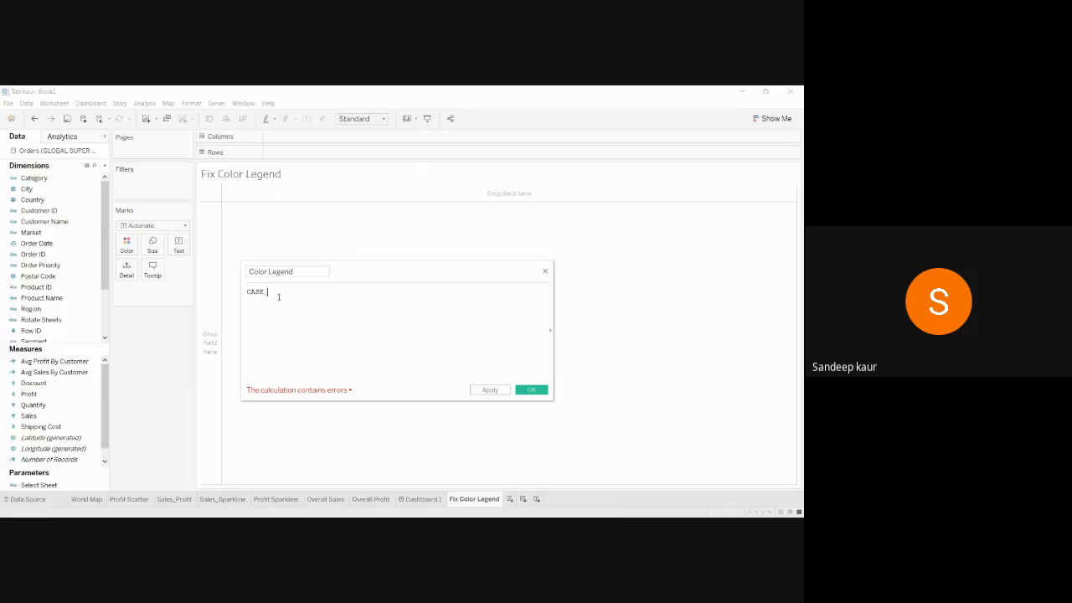
text([SE)
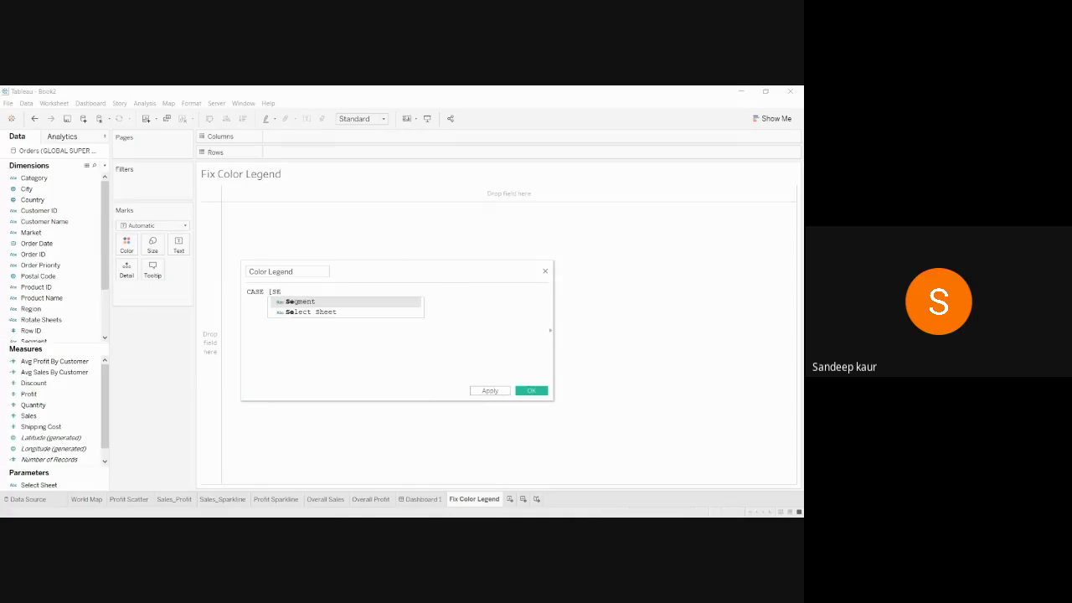
click(292, 312)
click(358, 293)
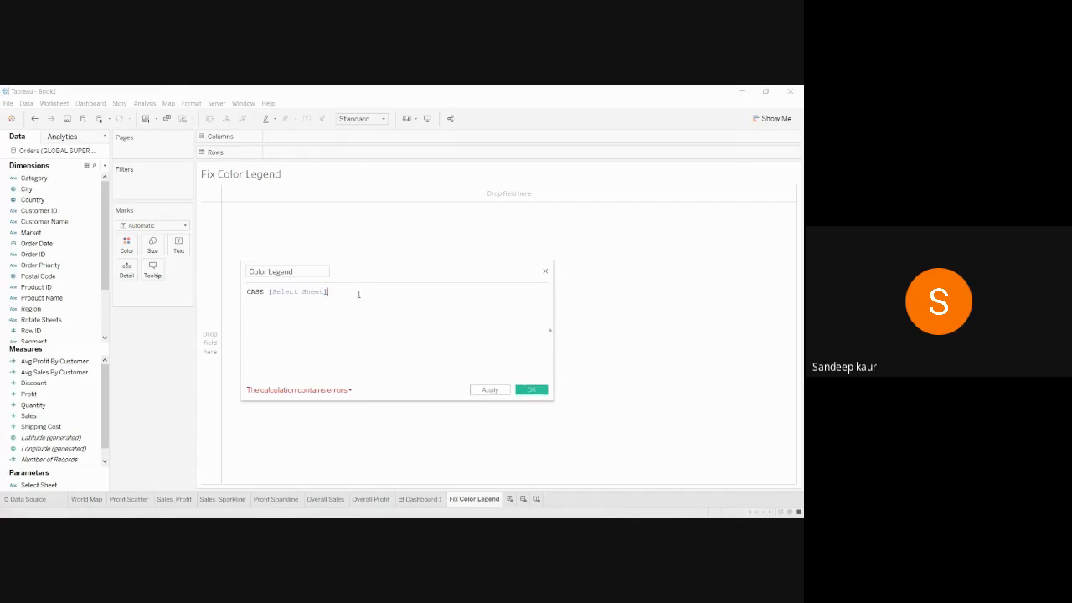
key(Return)
Add the branch WHEN "World Map" THEN [Country]+[State] to the Color Legend formula, checking the detail fields on the World Map sheet
text(WH)
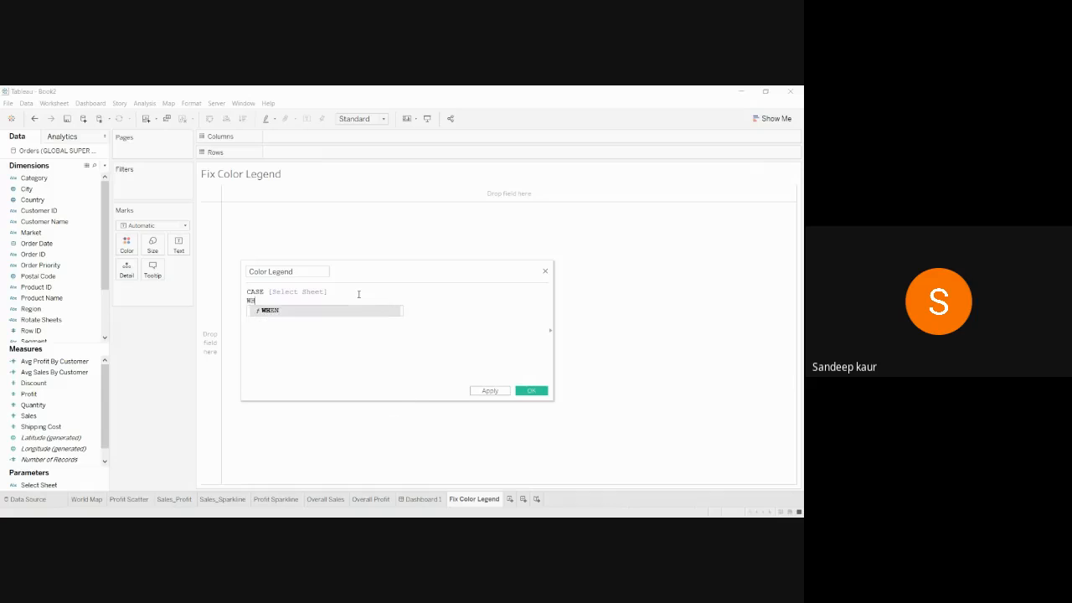
text(EN )
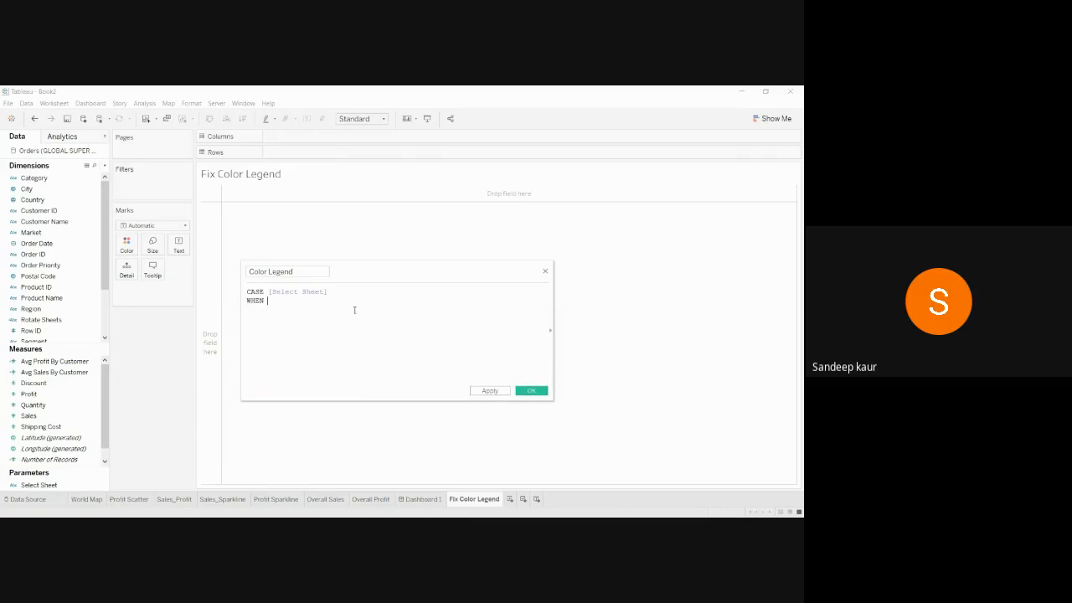
text("World Map" THEN [)
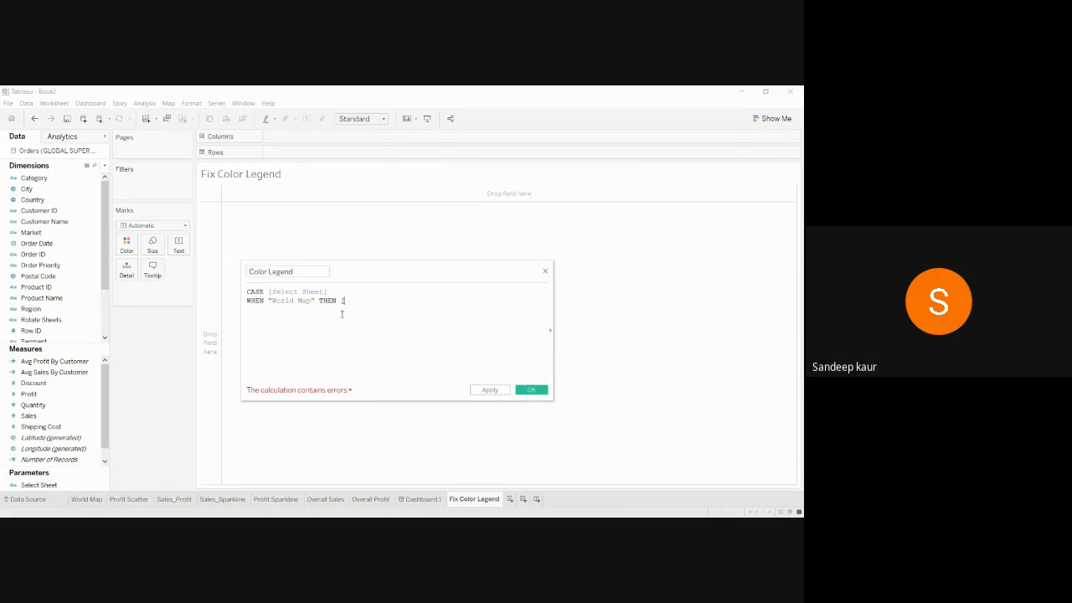
click(83, 503)
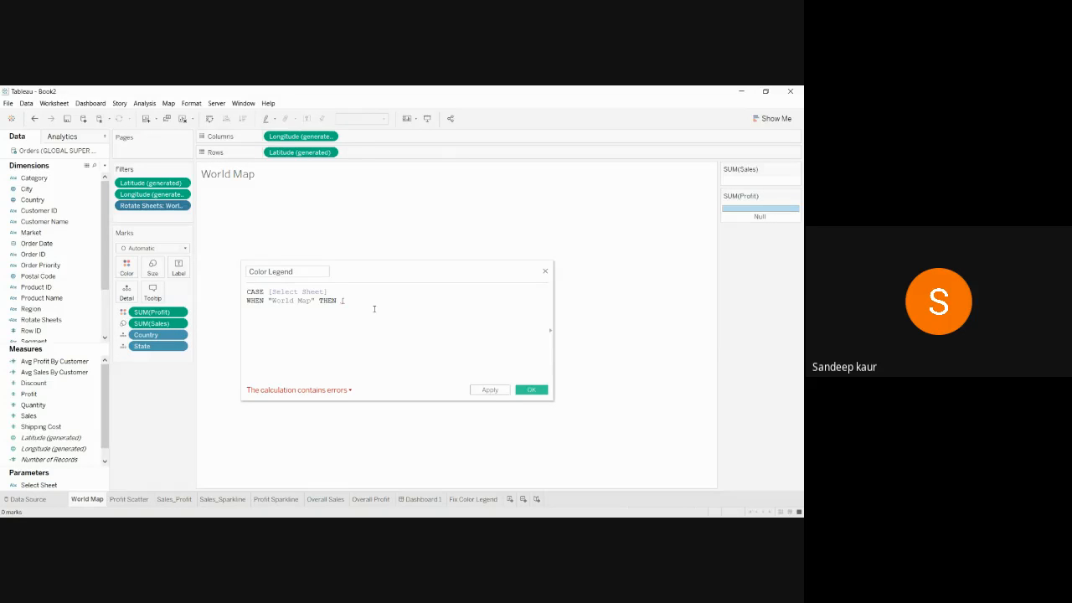
text(Cou)
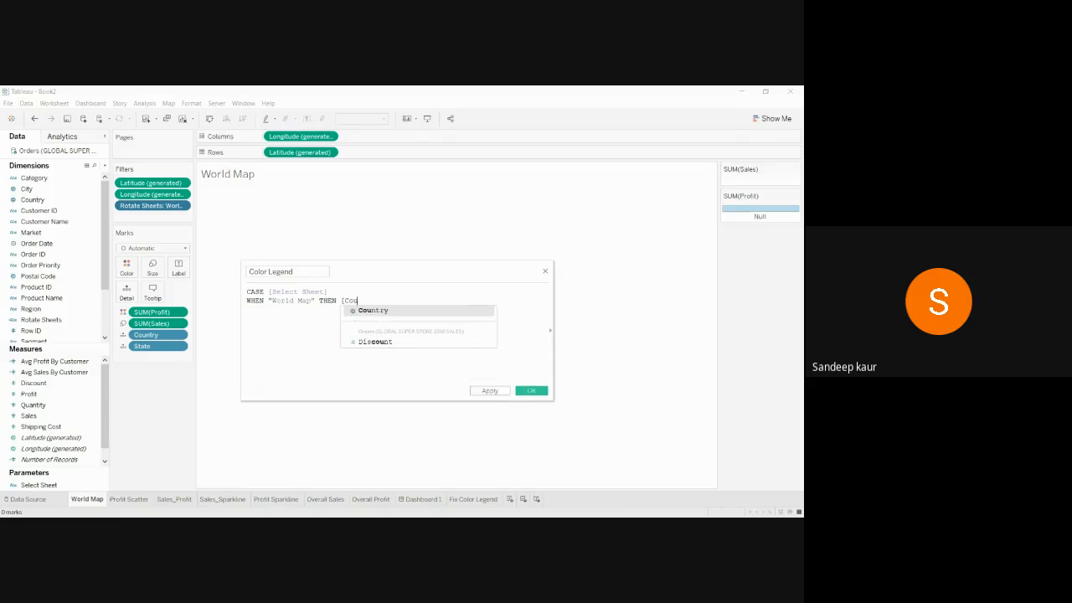
click(390, 310)
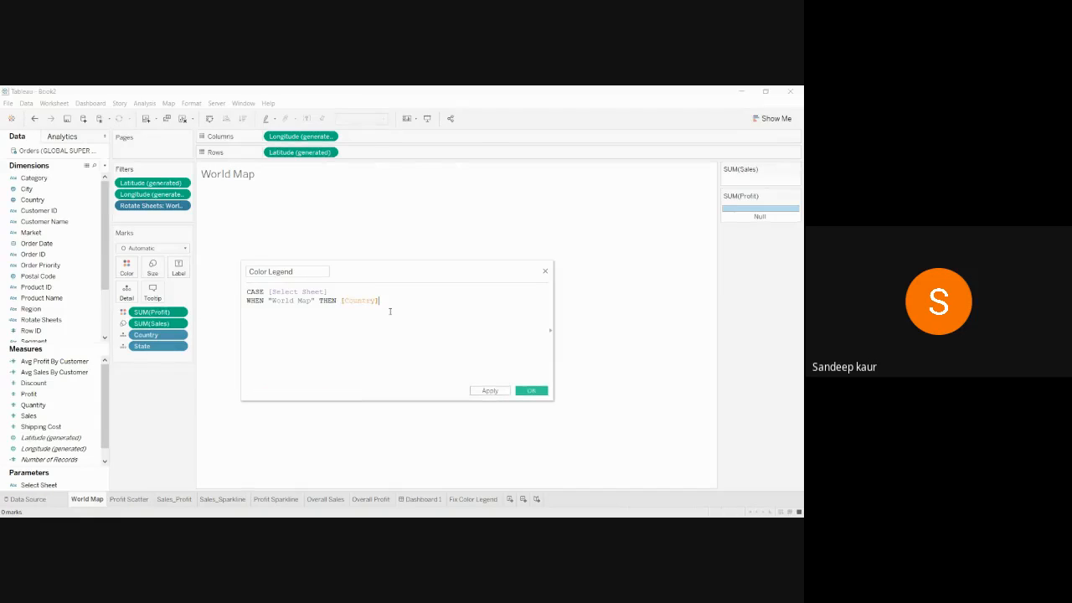
text(+[S)
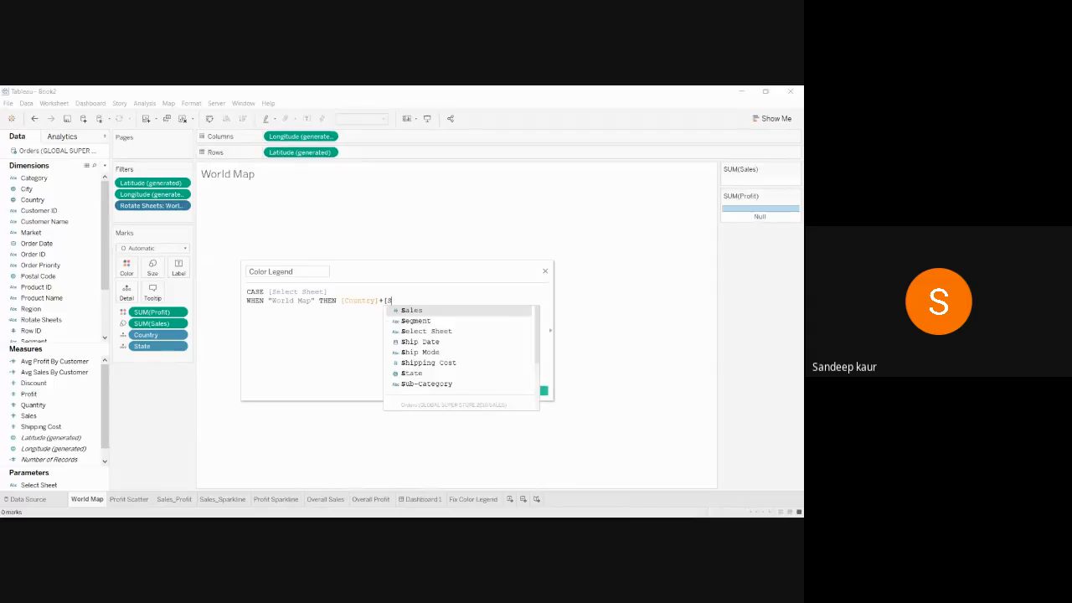
text(ta)
click(398, 311)
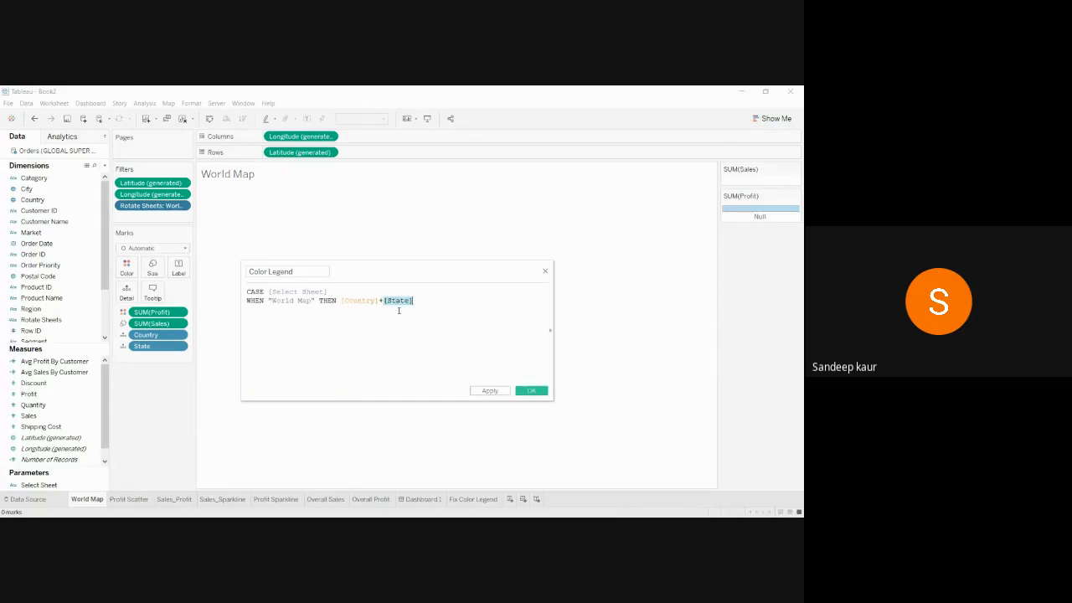
Start a Color Legend branch WHEN "Profit Scatter" THEN [Customer ID], checking the detail fields on the Profit Scatter sheet
key(Return)
text(WHEN "Profit S)
text(catter" THEN)
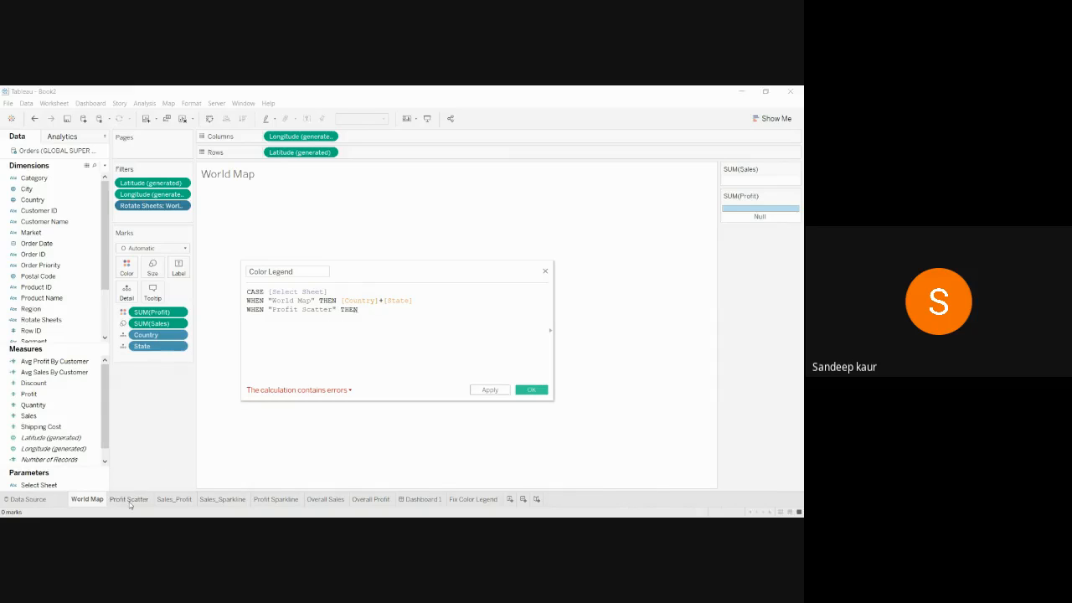
click(130, 501)
click(364, 321)
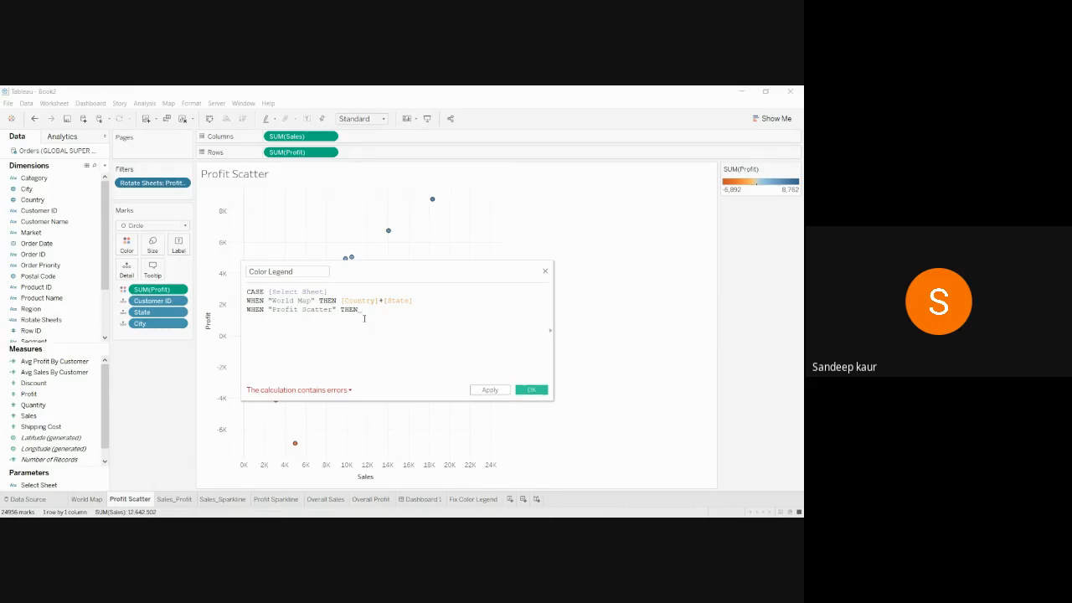
text(Cus)
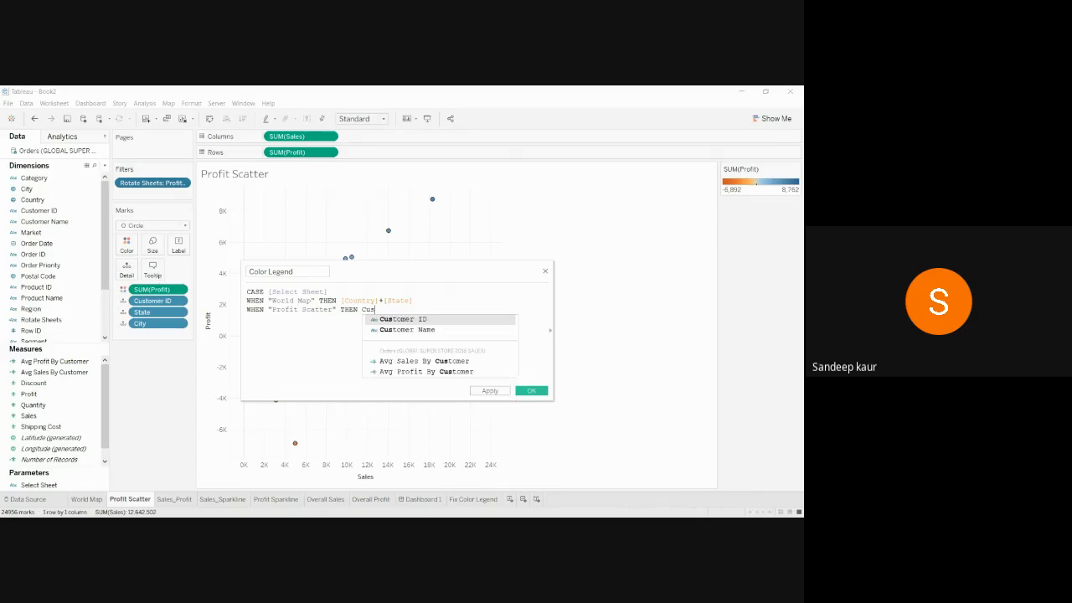
key(Return)
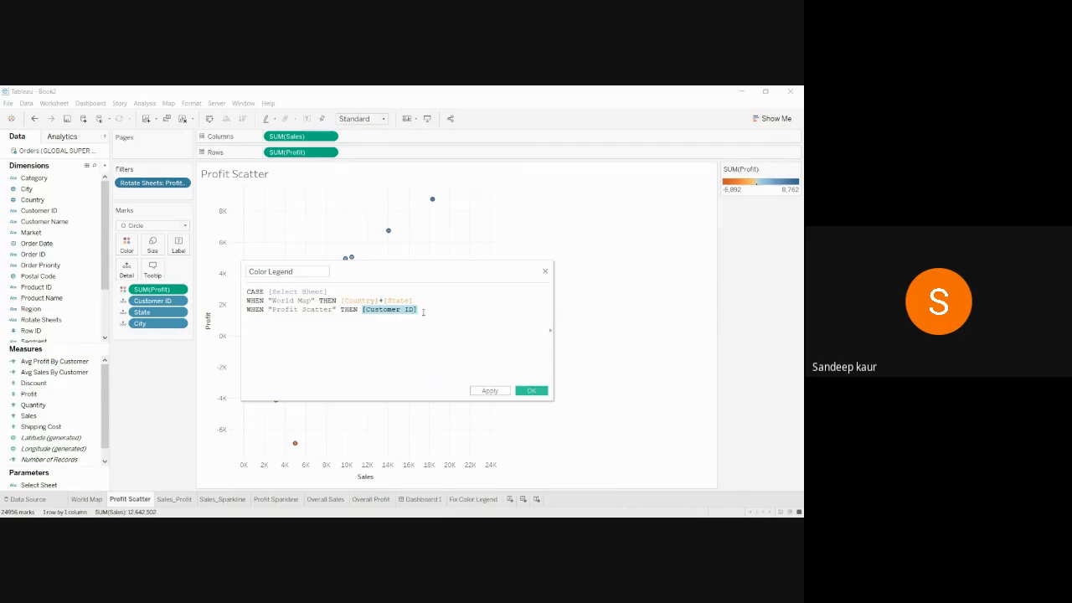
Append +[State]+[City] to the Profit Scatter branch of the Color Legend formula
text(+Sta)
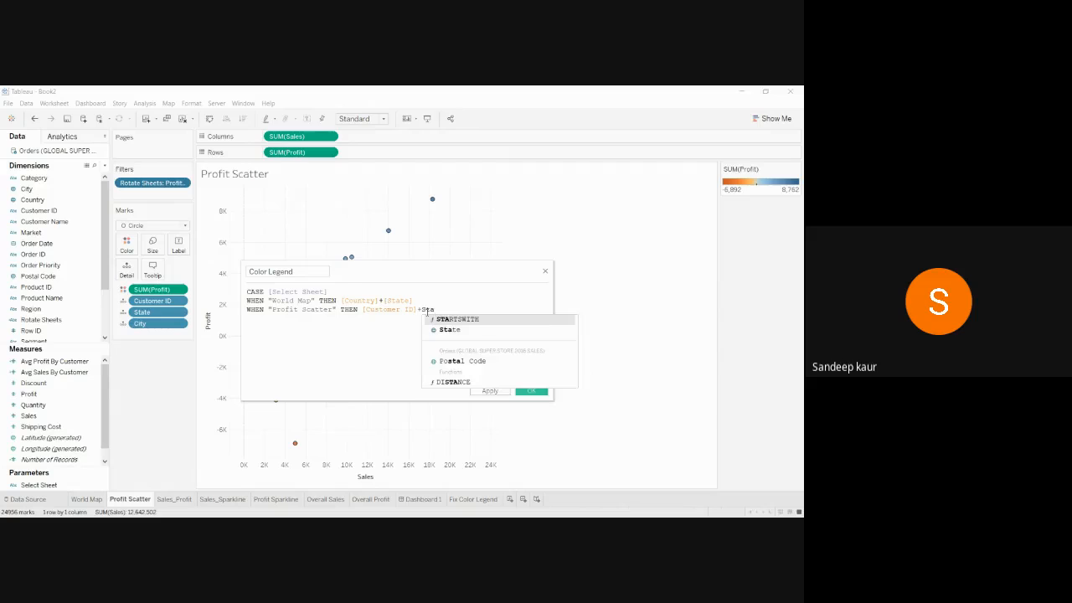
key(Down)
key(Return)
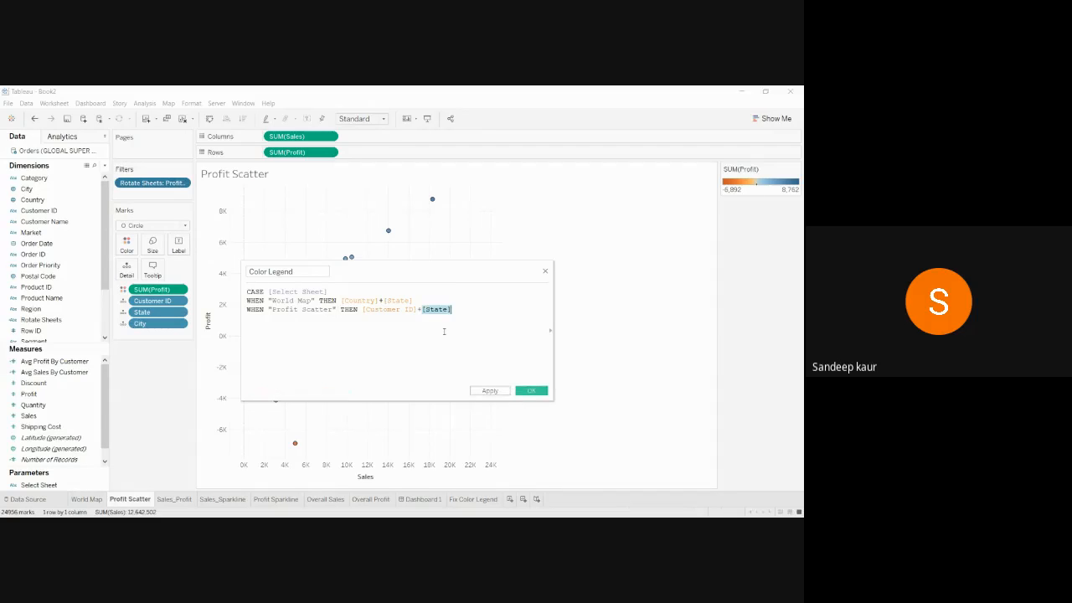
text(+[Ci)
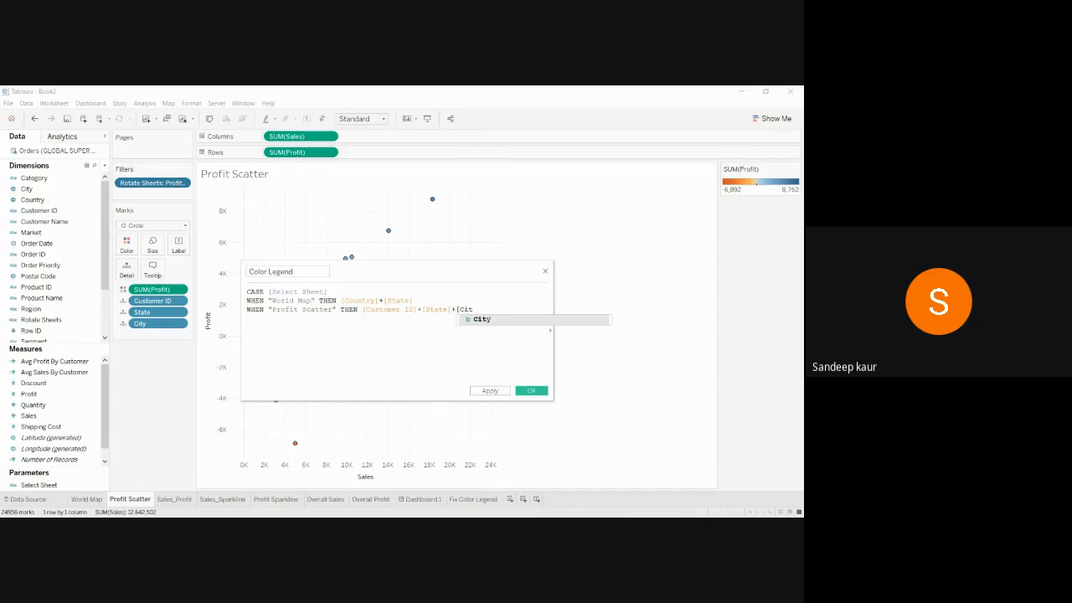
text(t)
key(Return)
Add the branch WHEN "Sales_Profit" THEN [Country] to the Color Legend formula, checking the fields on the Sales_Profit sheet
key(Return)
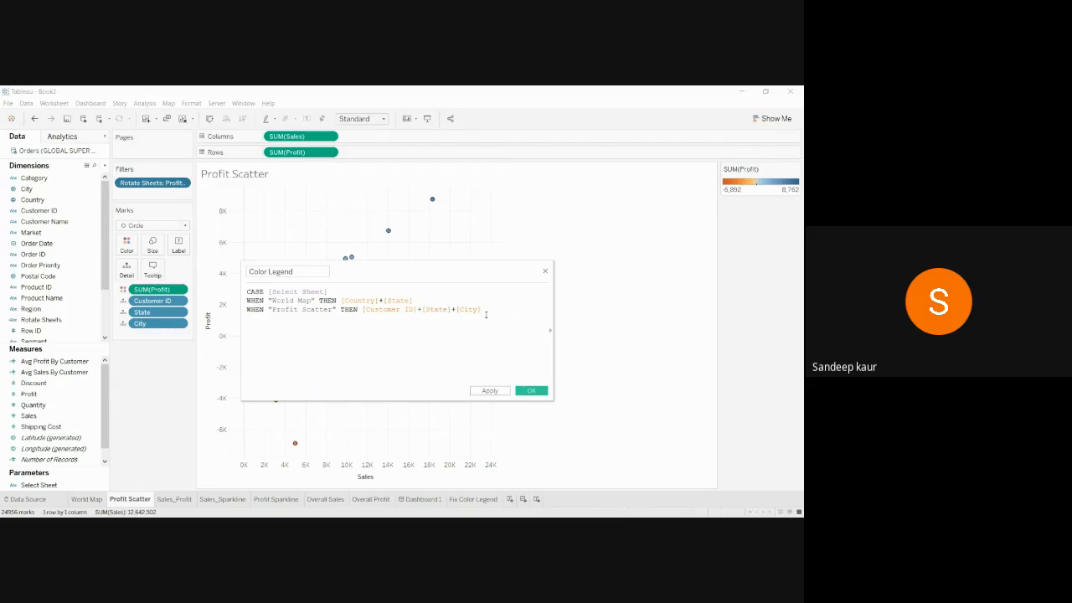
text(WHEN "Sales_Profit" THEN [)
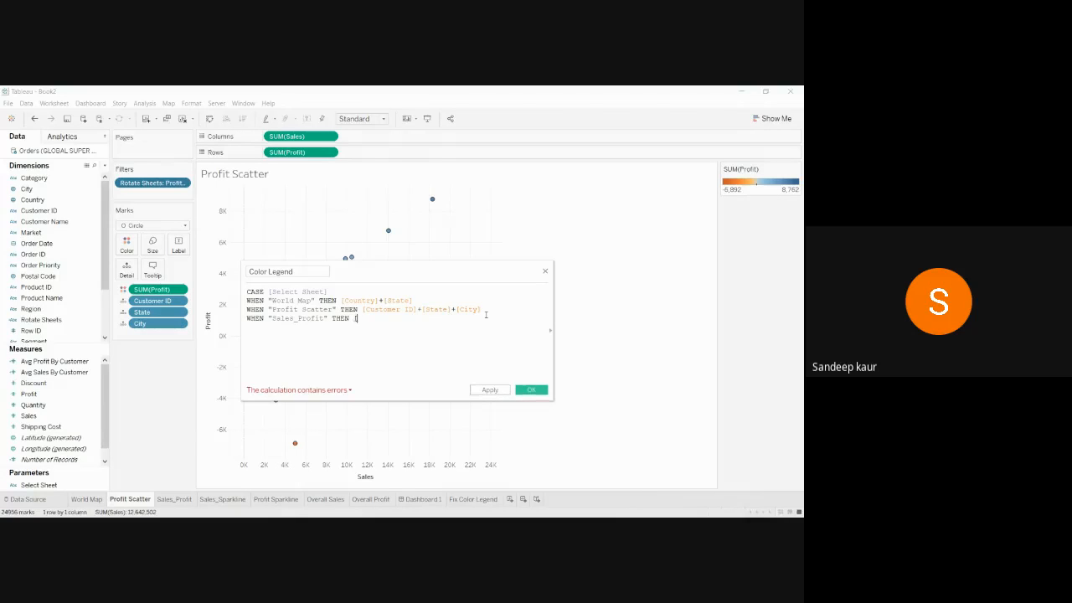
click(182, 500)
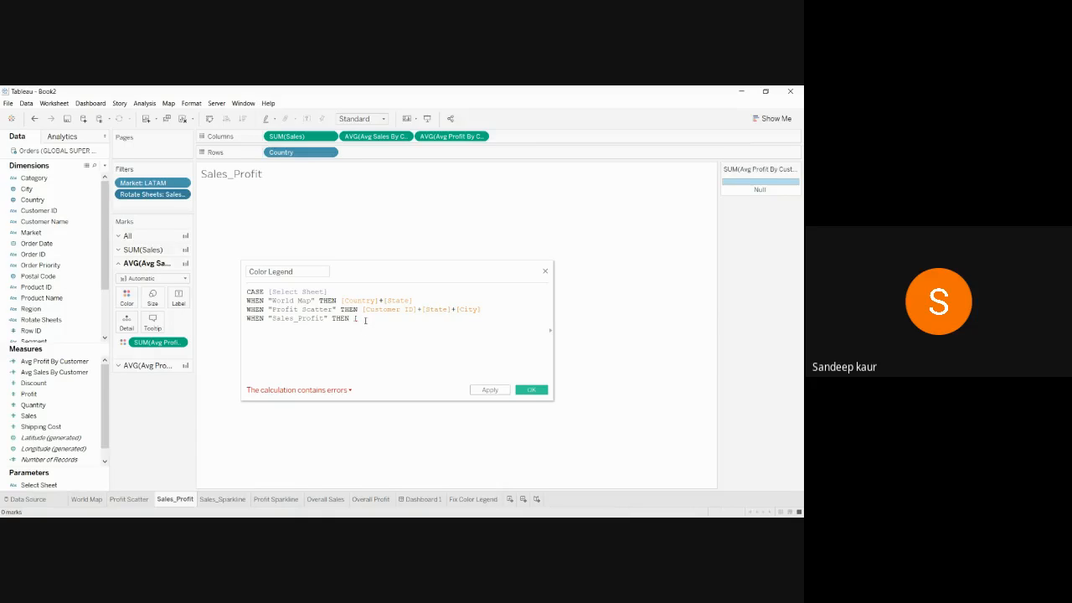
text([)
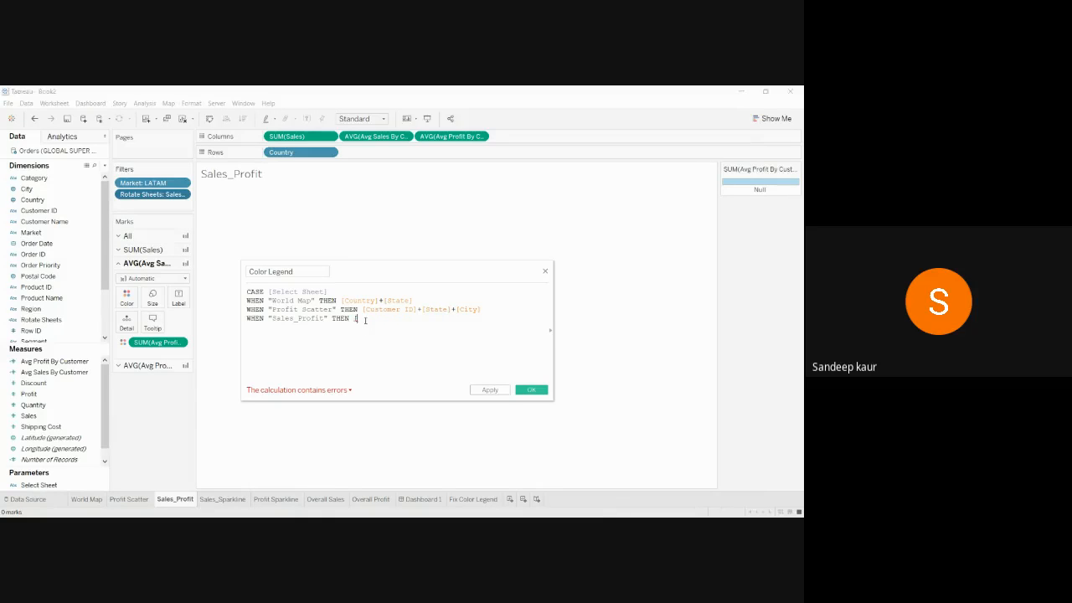
text(Cou)
click(406, 326)
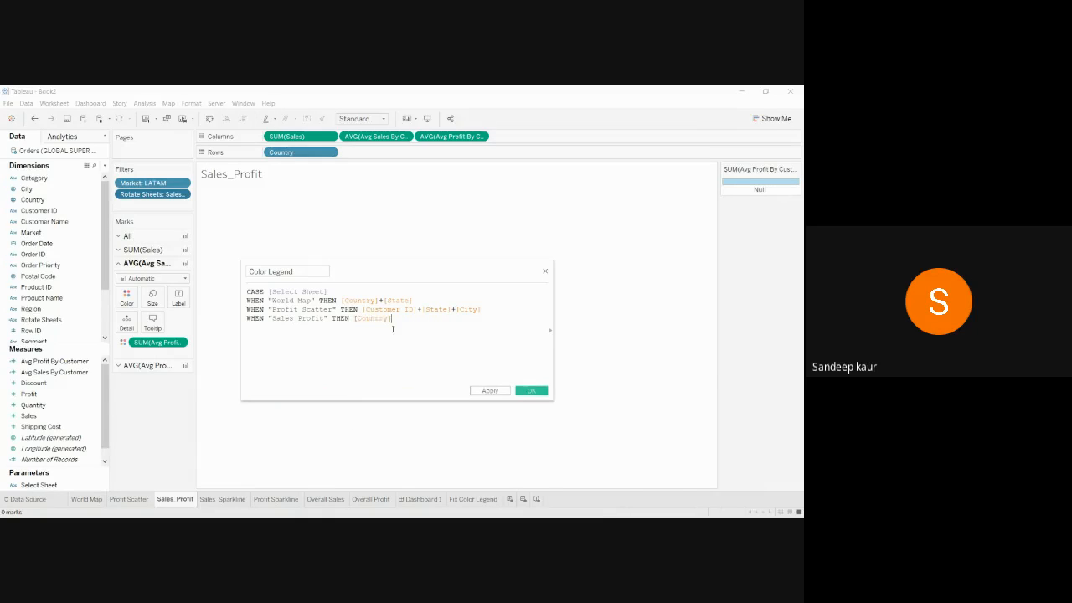
Close the CASE statement with END and save the Color Legend calculated field
key(Return)
text(END)
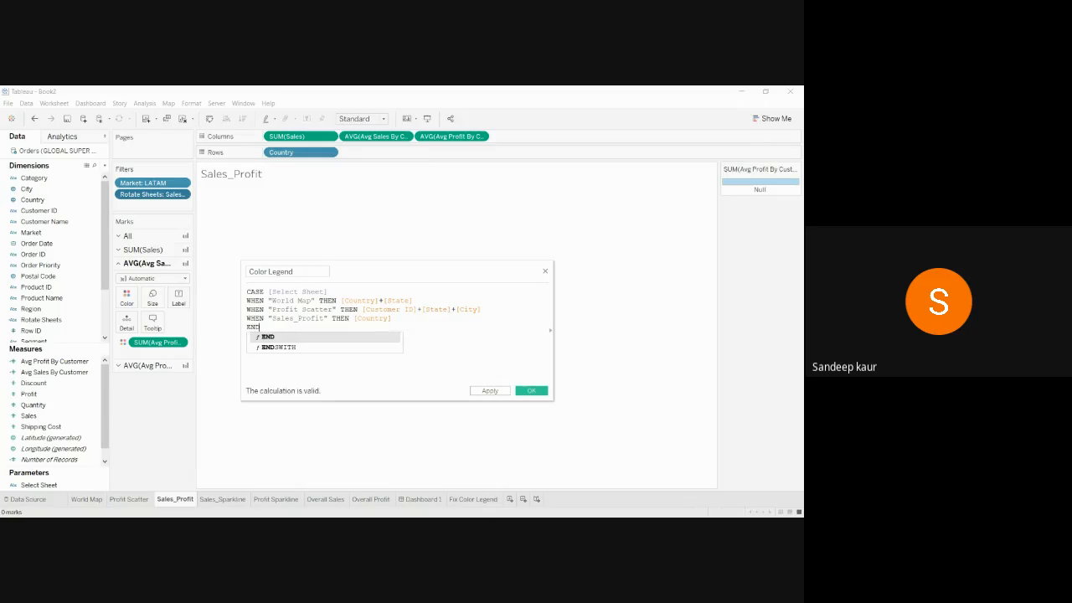
click(381, 339)
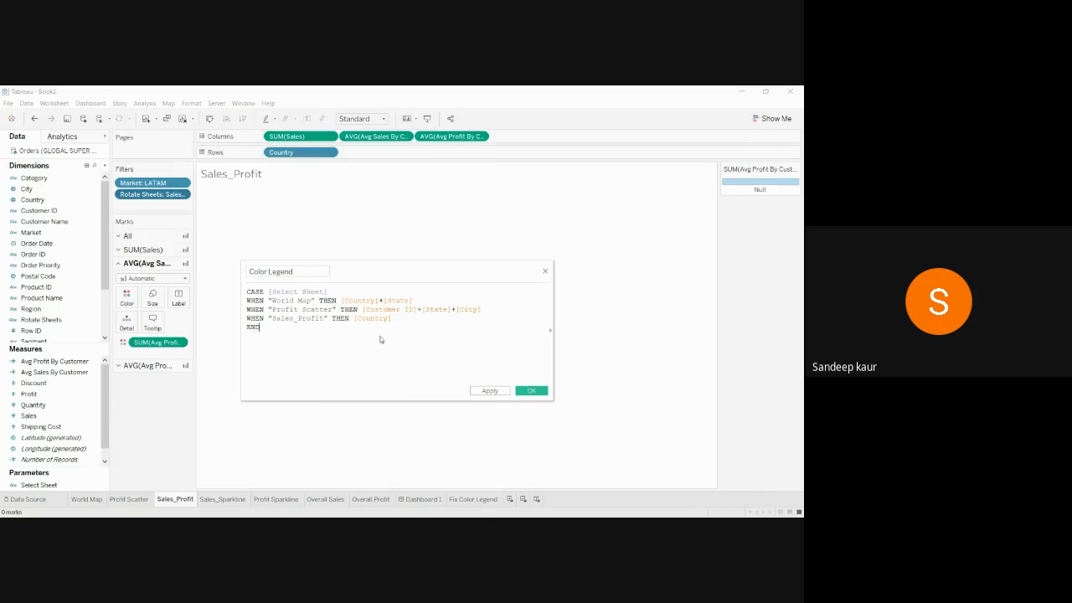
click(489, 391)
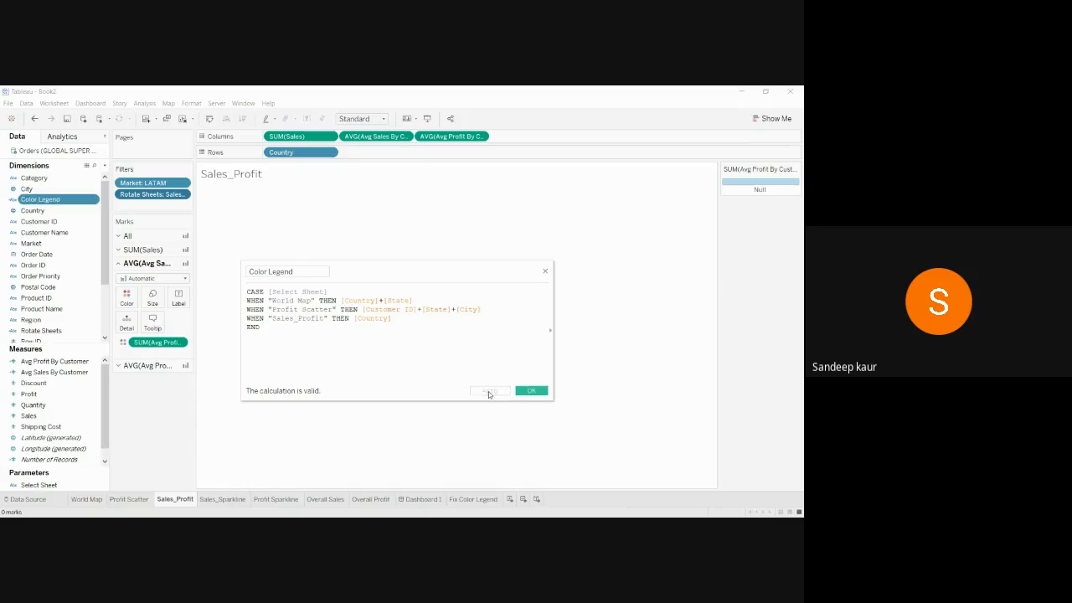
click(532, 390)
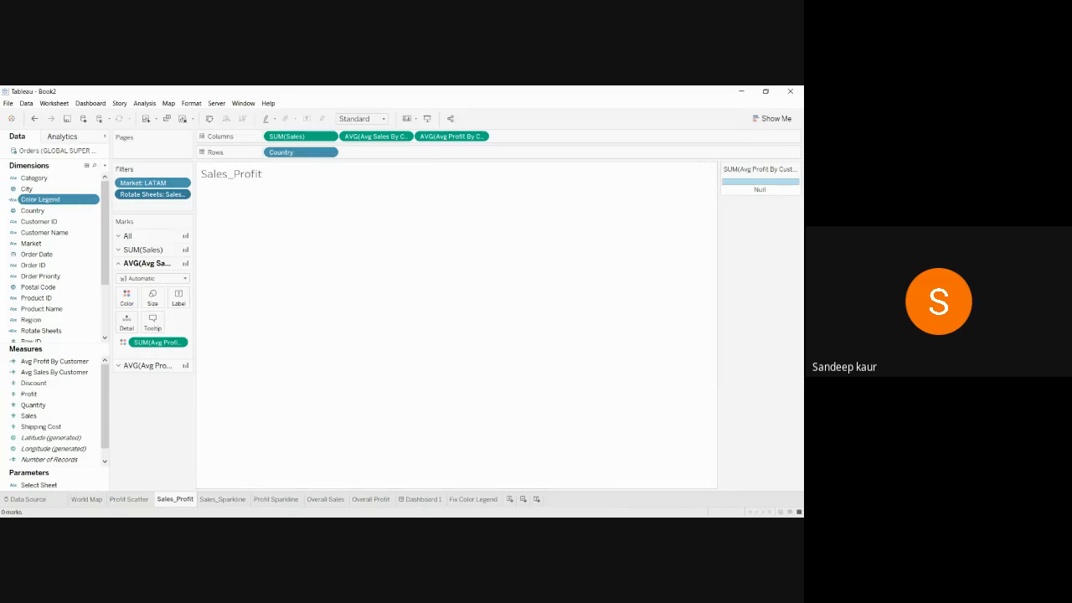
Put Color Legend on the rows of the Fix Color Legend sheet and color its marks by Profit, checking Dashboard 1's selected sheet
click(472, 499)
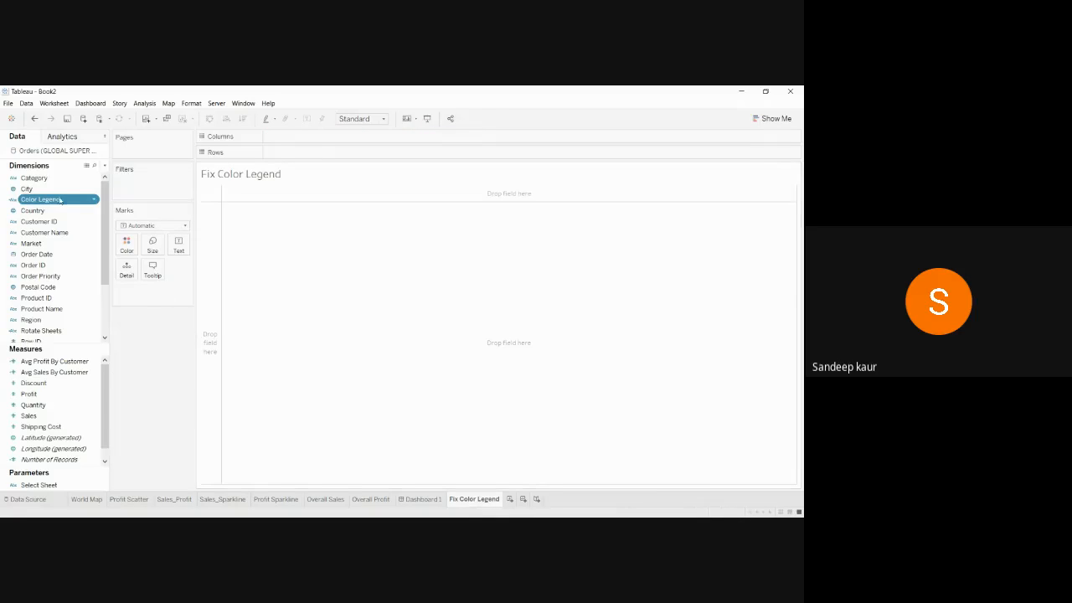
drag(40, 199, 303, 156)
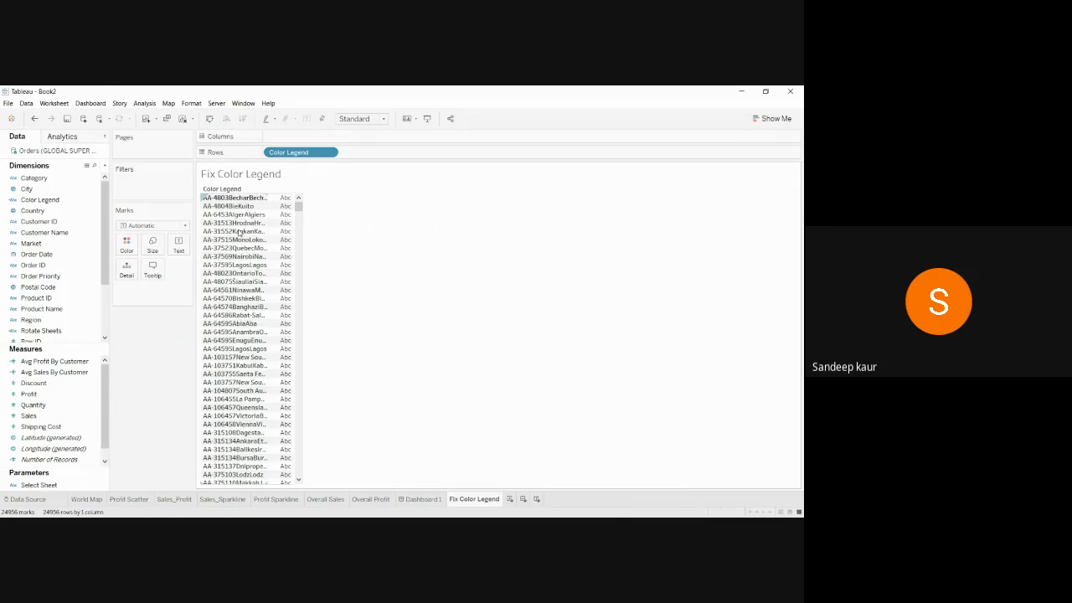
click(421, 499)
click(511, 216)
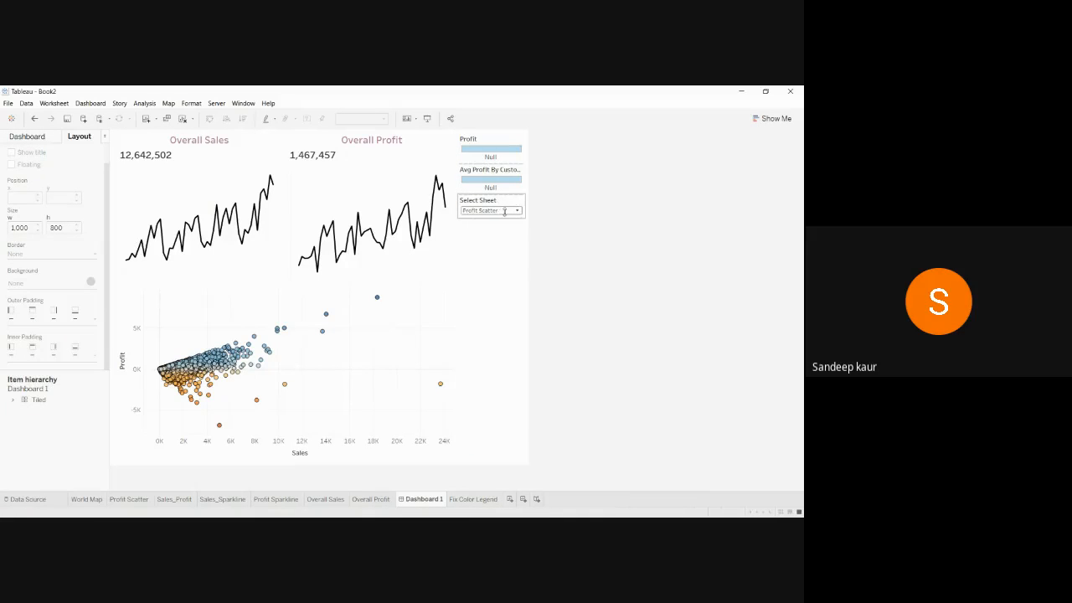
click(379, 499)
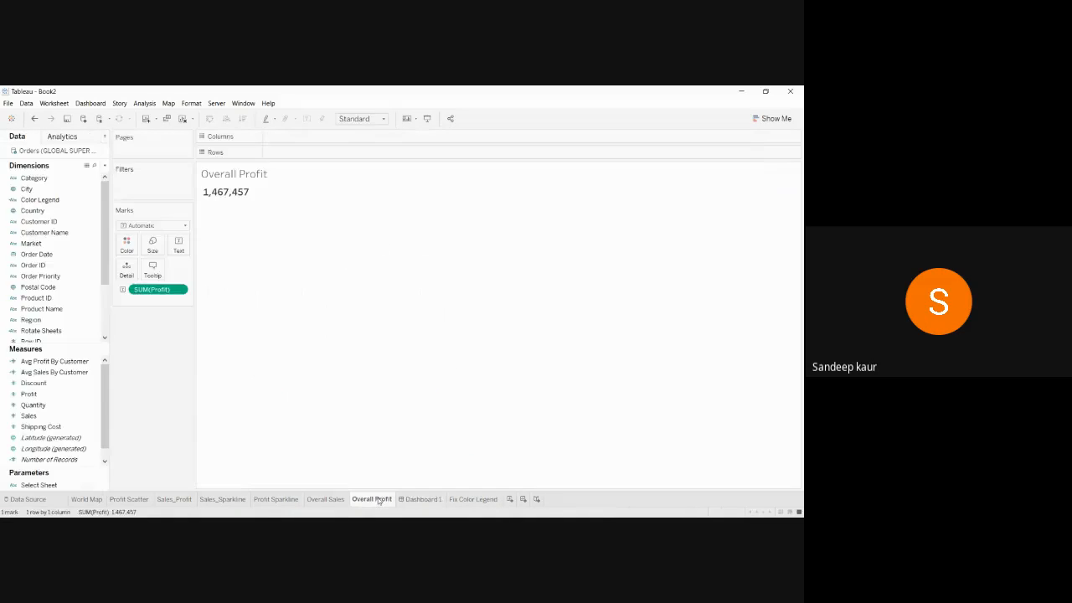
click(457, 503)
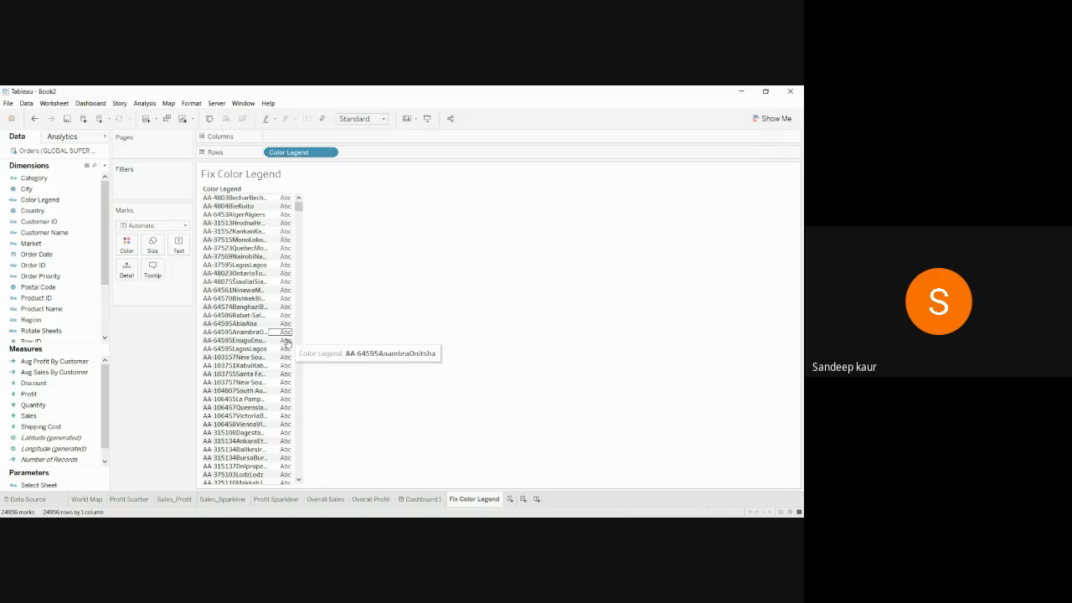
drag(42, 394, 123, 252)
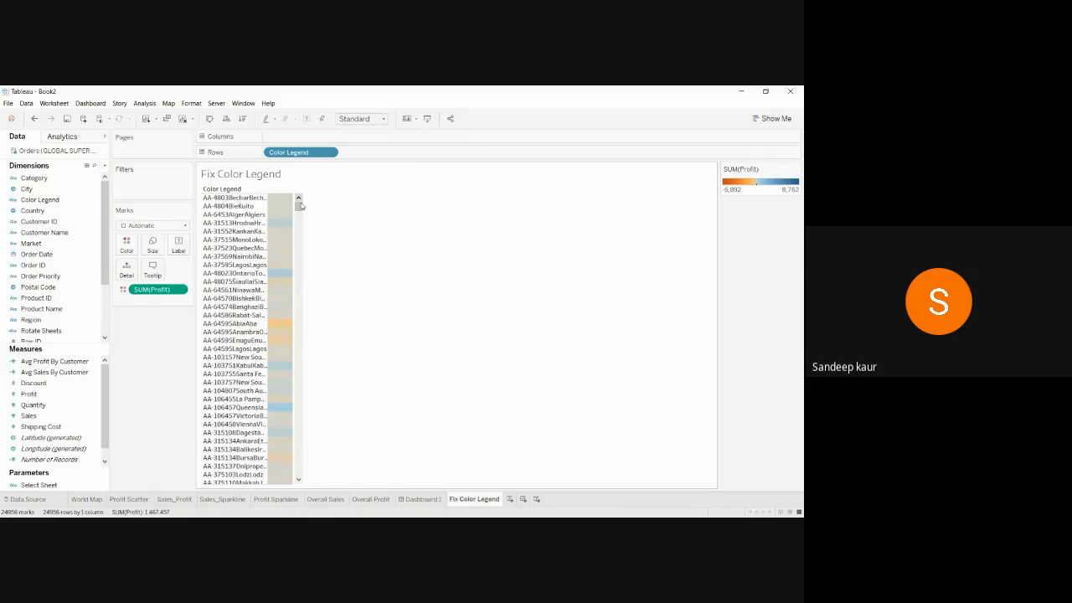
mouse_move(299, 206)
mouse_down()
mouse_move(297, 342)
mouse_move(299, 206)
mouse_up()
Show the Select Sheet parameter control on the Fix Color Legend sheet
right_click(434, 239)
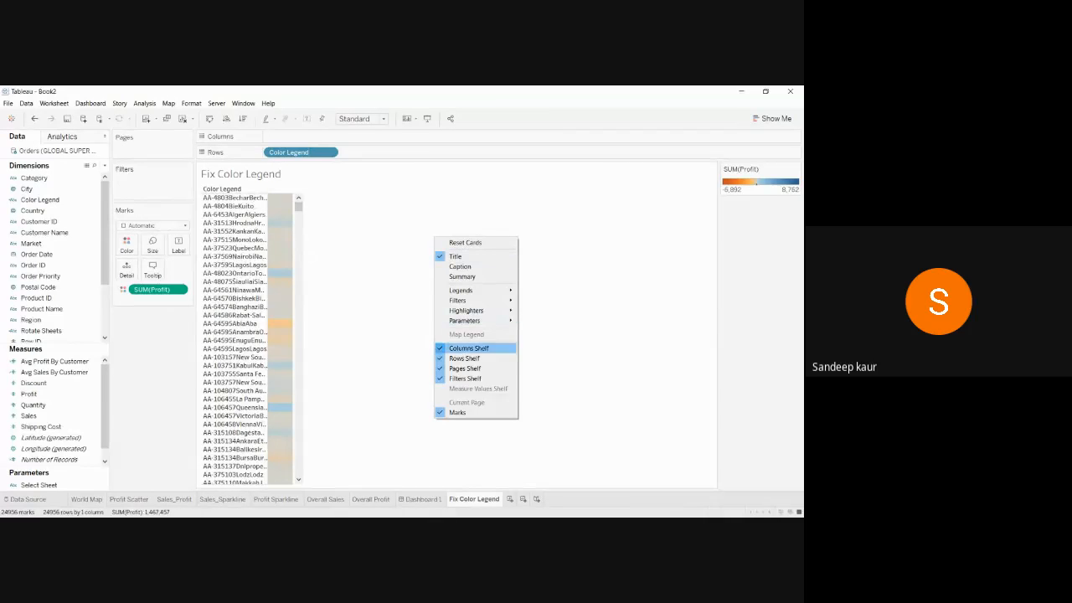
mouse_move(469, 320)
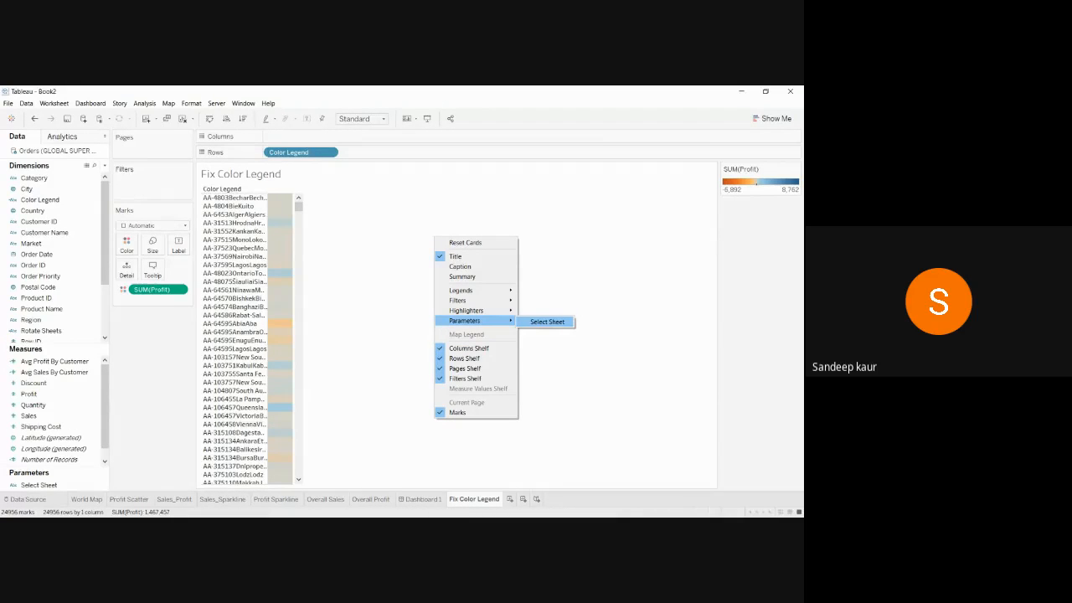
click(547, 323)
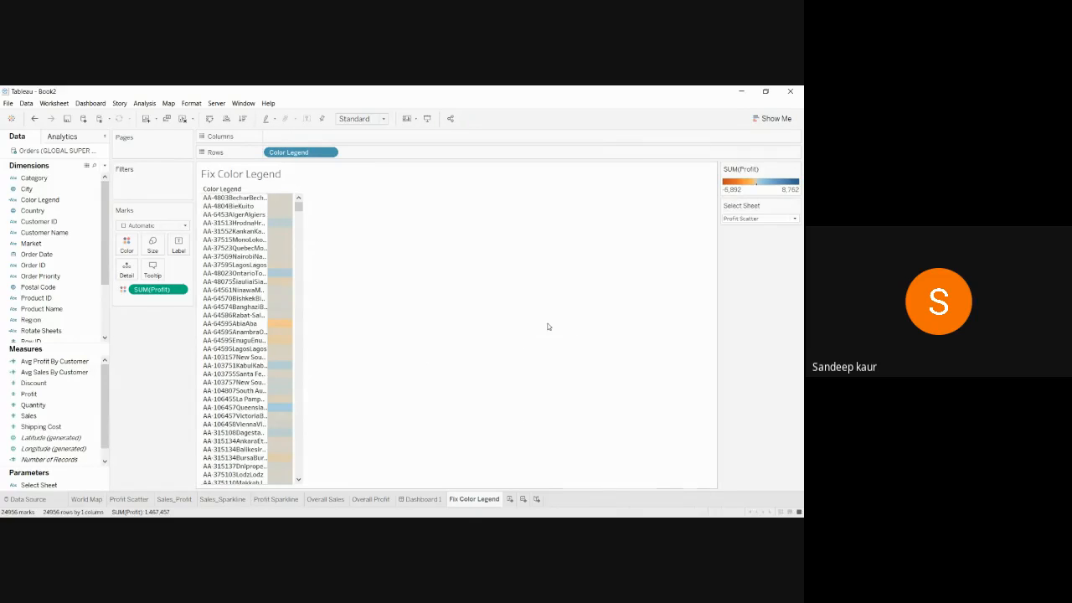
Switch the Select Sheet parameter to World Map and after that to Sales_Profit to test the Color Legend rows
click(743, 220)
click(747, 227)
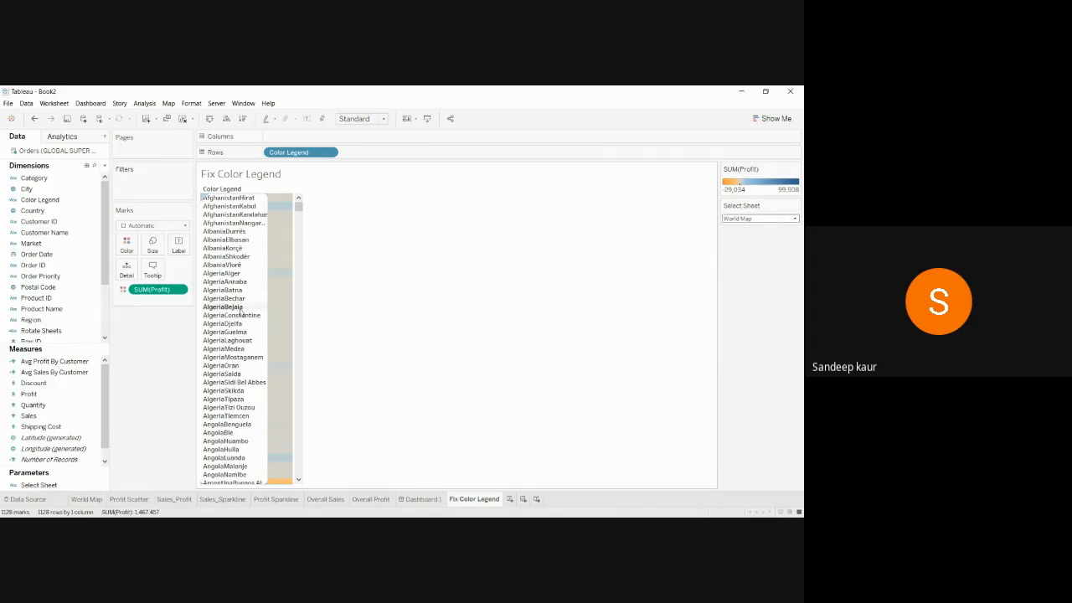
click(778, 218)
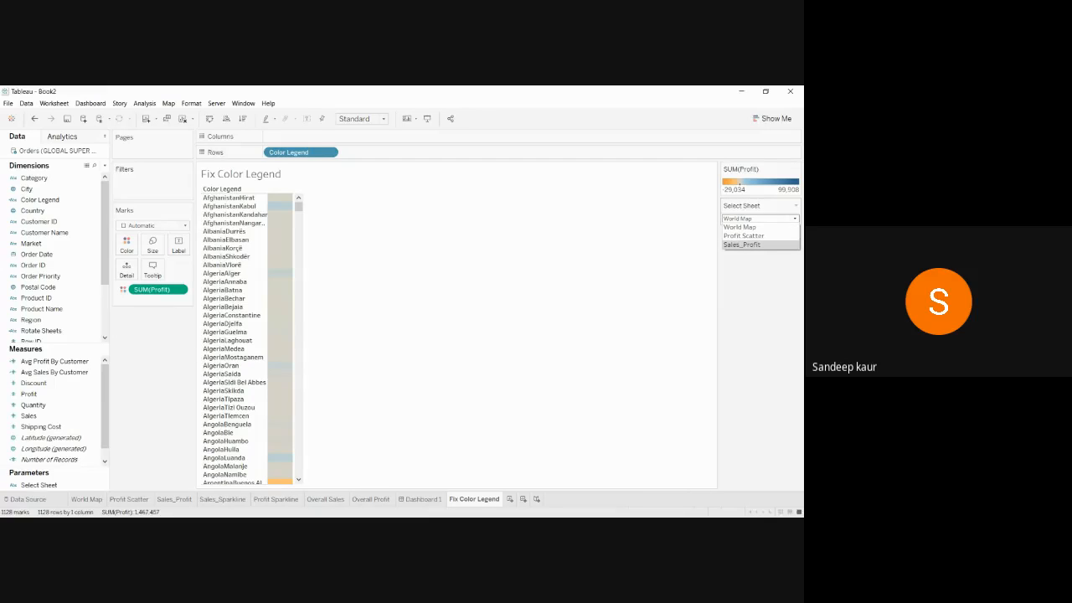
click(742, 244)
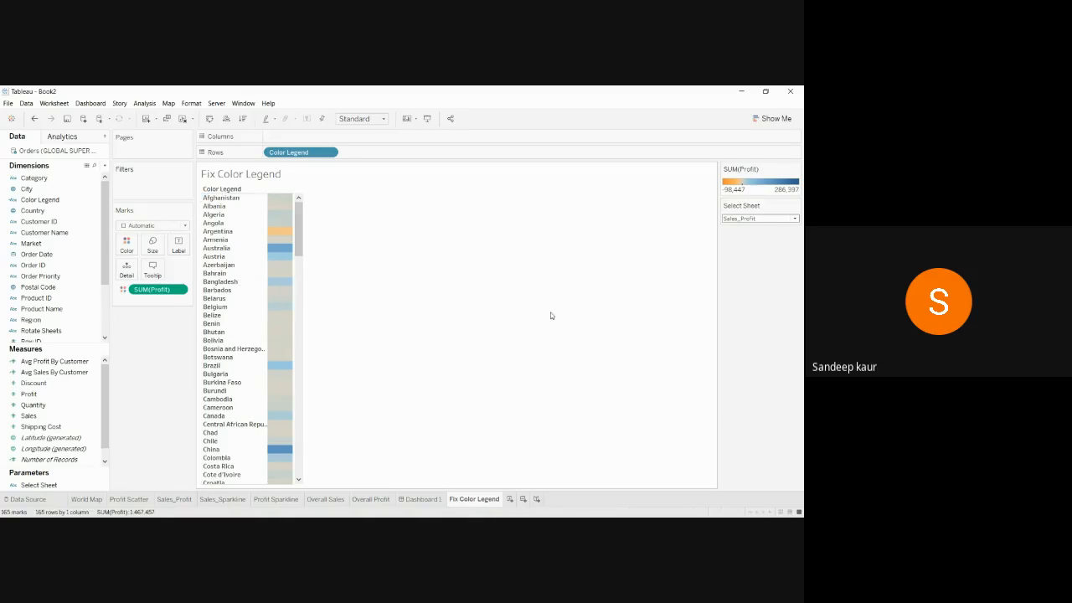
Remove the Profit and Avg Profit By Customer color legends from Dashboard 1
click(410, 500)
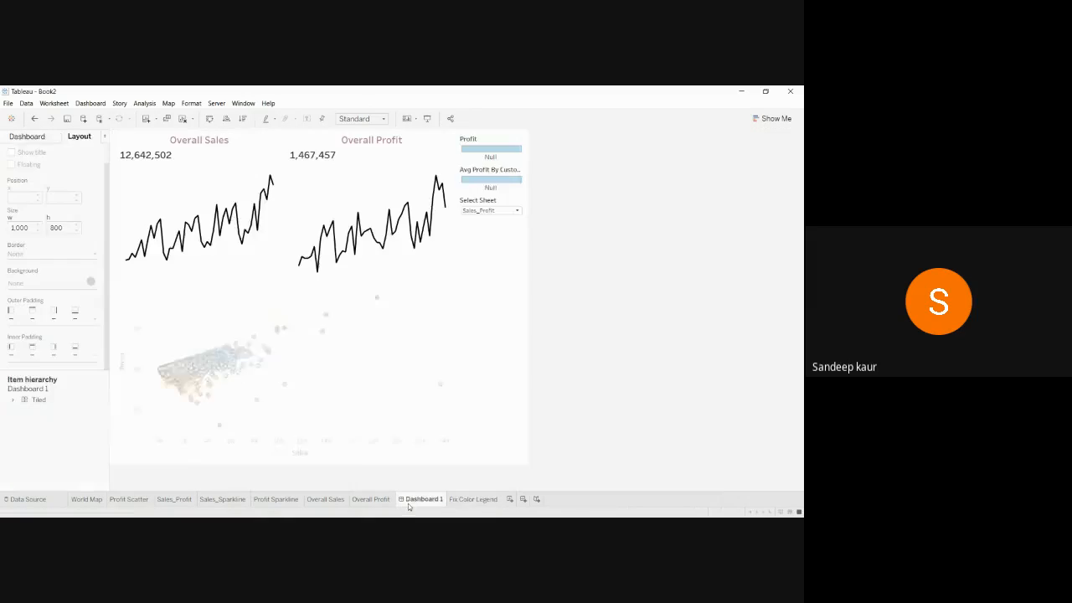
click(501, 143)
click(529, 136)
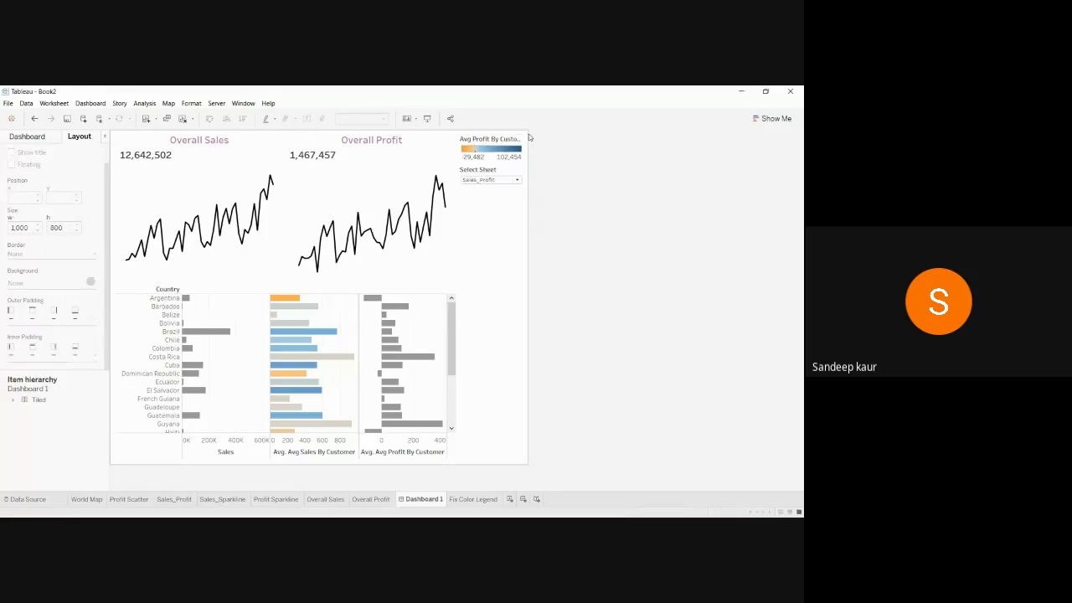
click(502, 138)
click(529, 136)
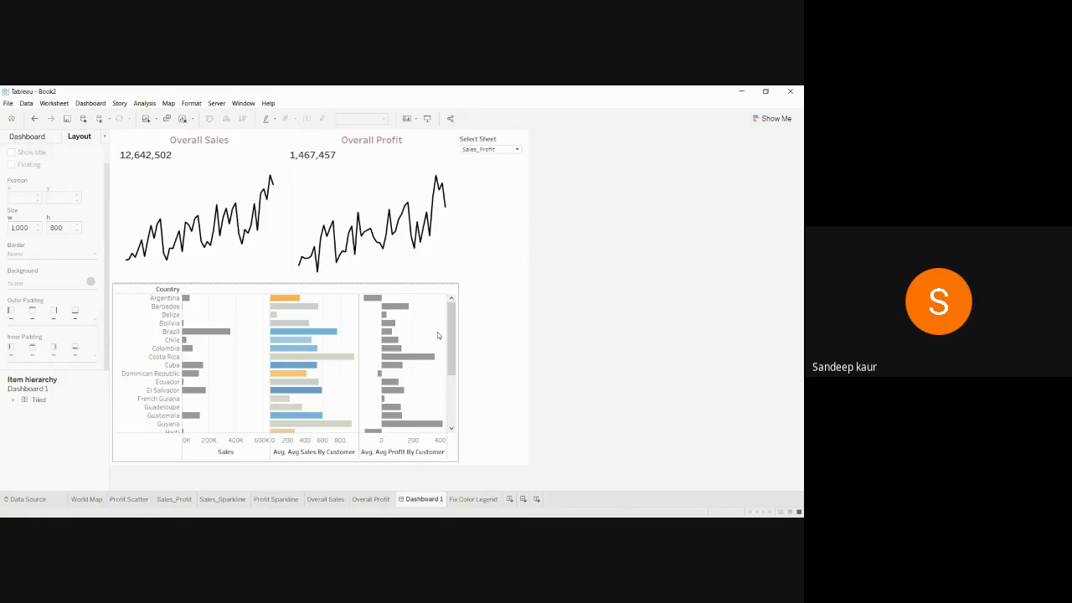
Add the Fix Color Legend sheet to Dashboard 1 below the Select Sheet control
click(458, 500)
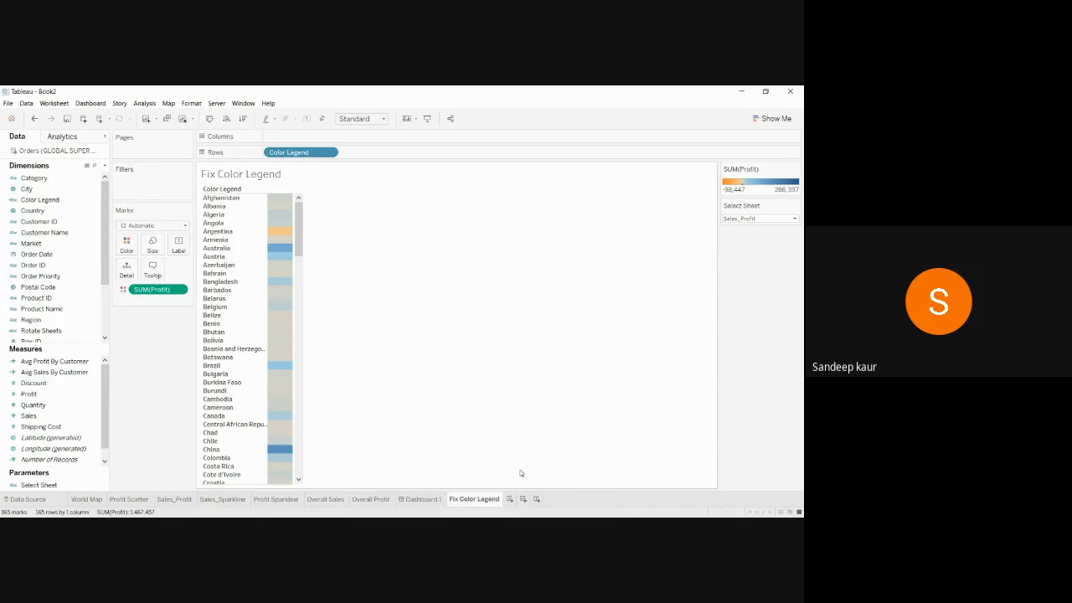
click(421, 499)
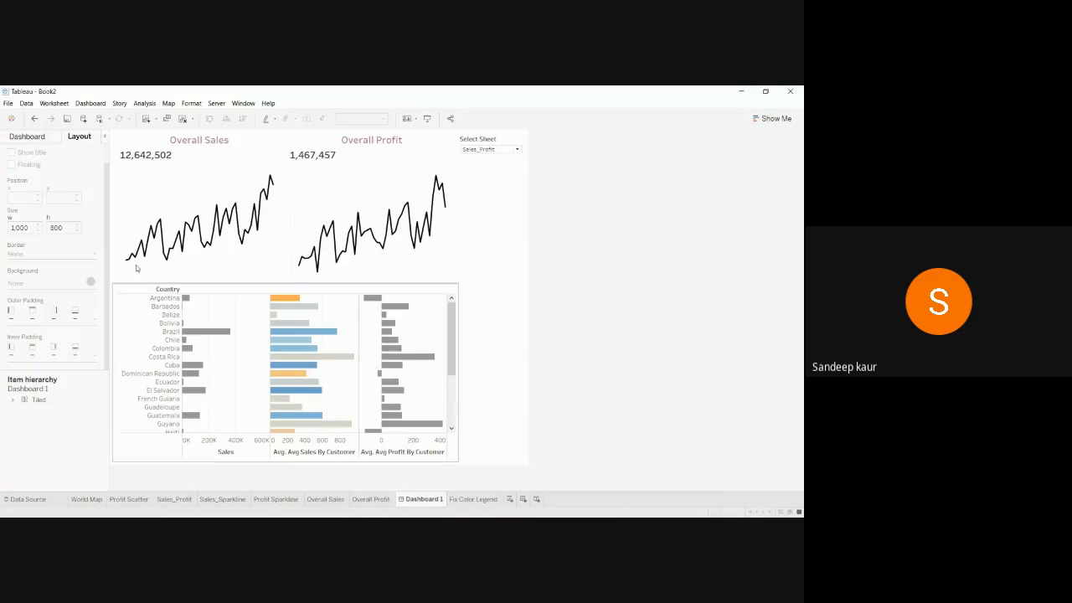
click(25, 136)
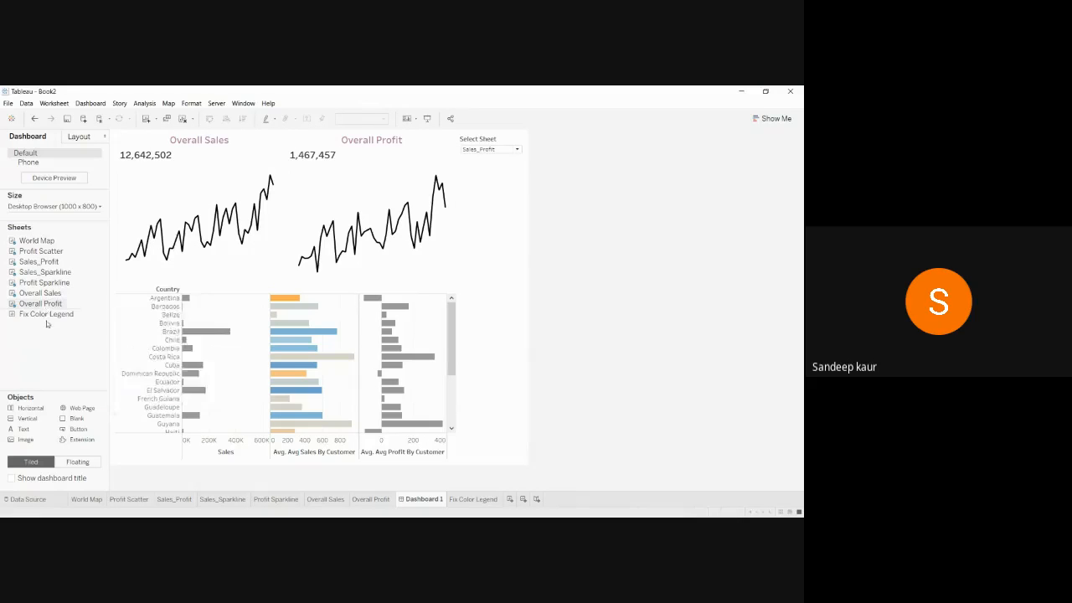
mouse_move(46, 314)
mouse_down()
mouse_move(256, 289)
mouse_move(499, 289)
mouse_move(497, 308)
mouse_up()
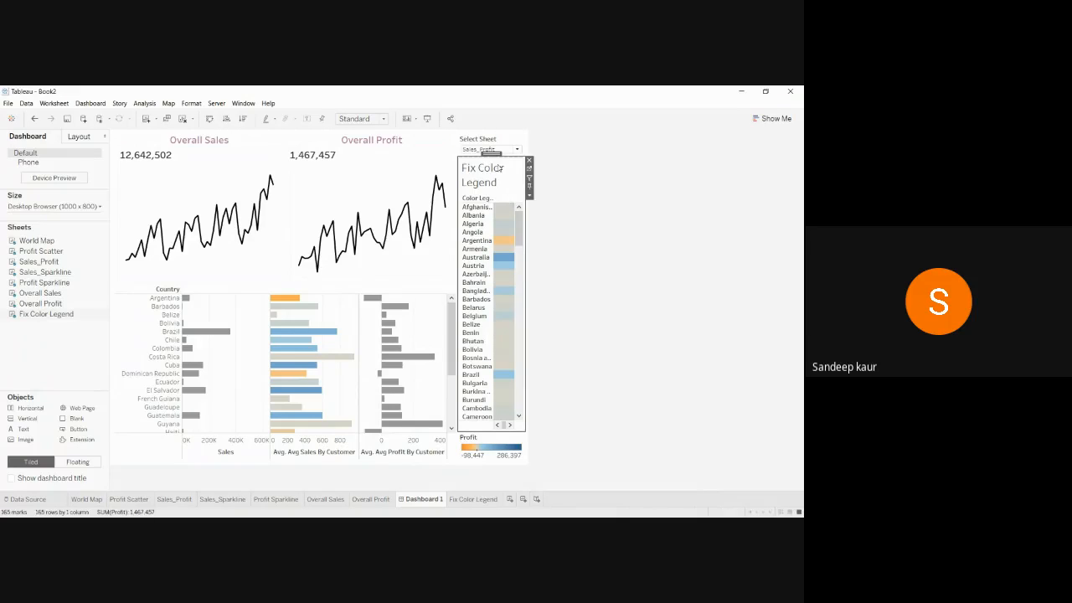
mouse_move(503, 368)
mouse_move(503, 263)
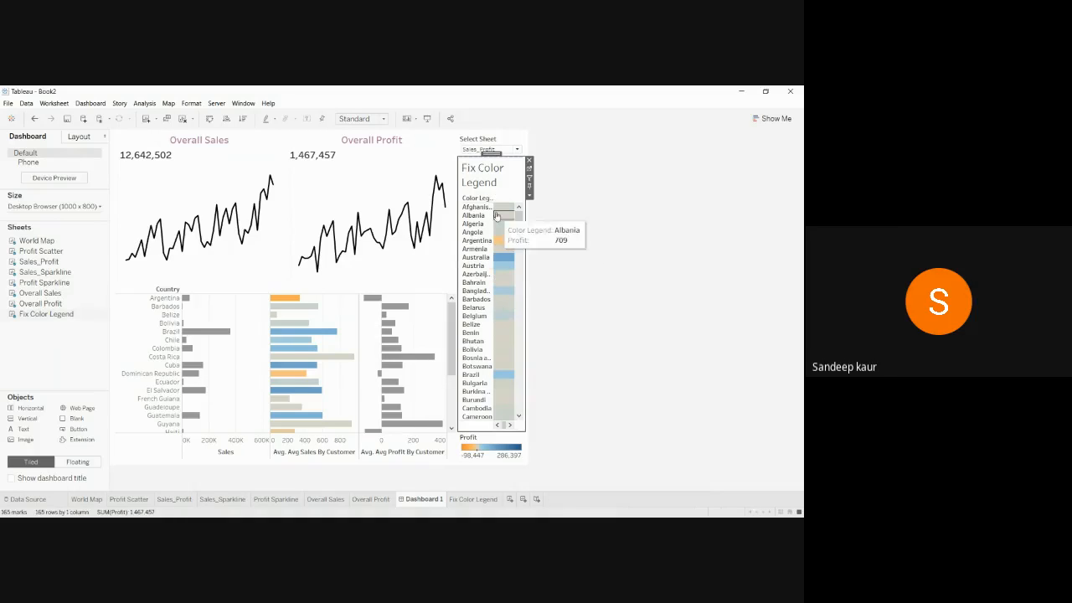
click(377, 197)
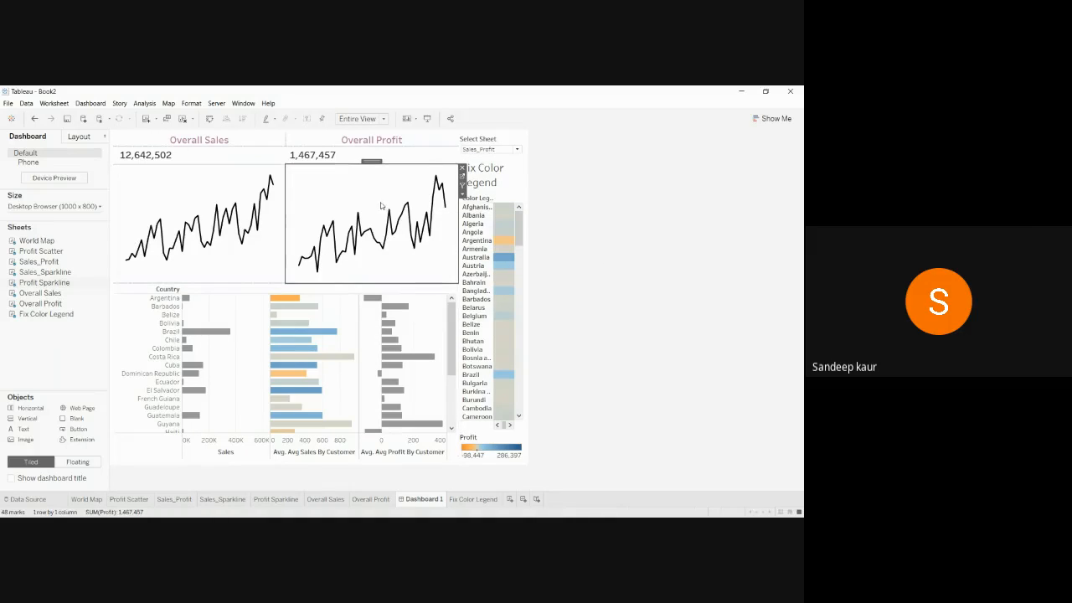
click(158, 191)
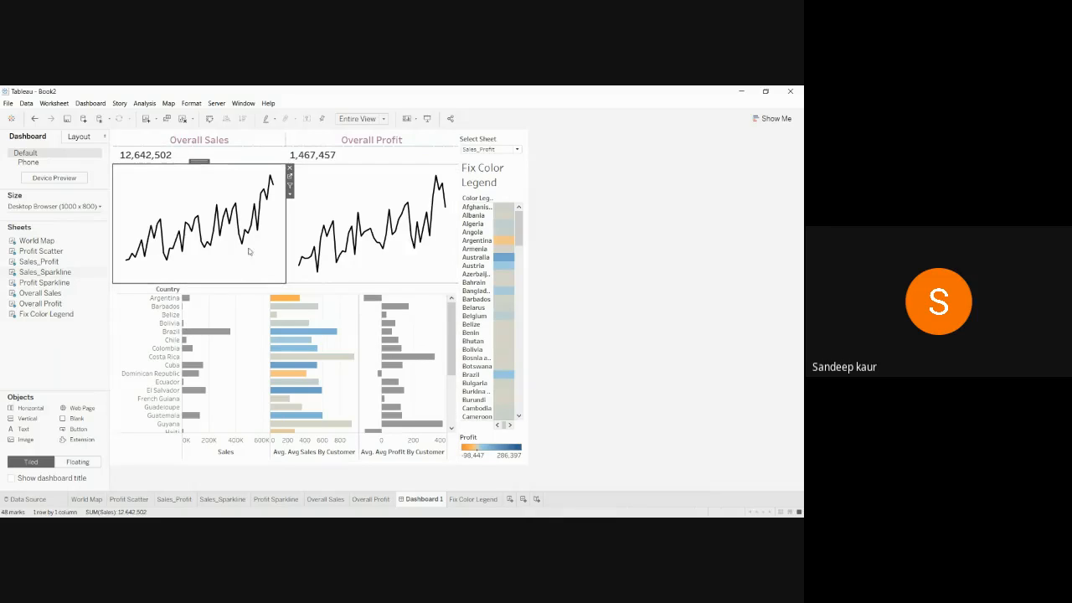
Make the Fix Color Legend sheet floating and place it in the empty area below the Profit legend
click(512, 182)
click(529, 195)
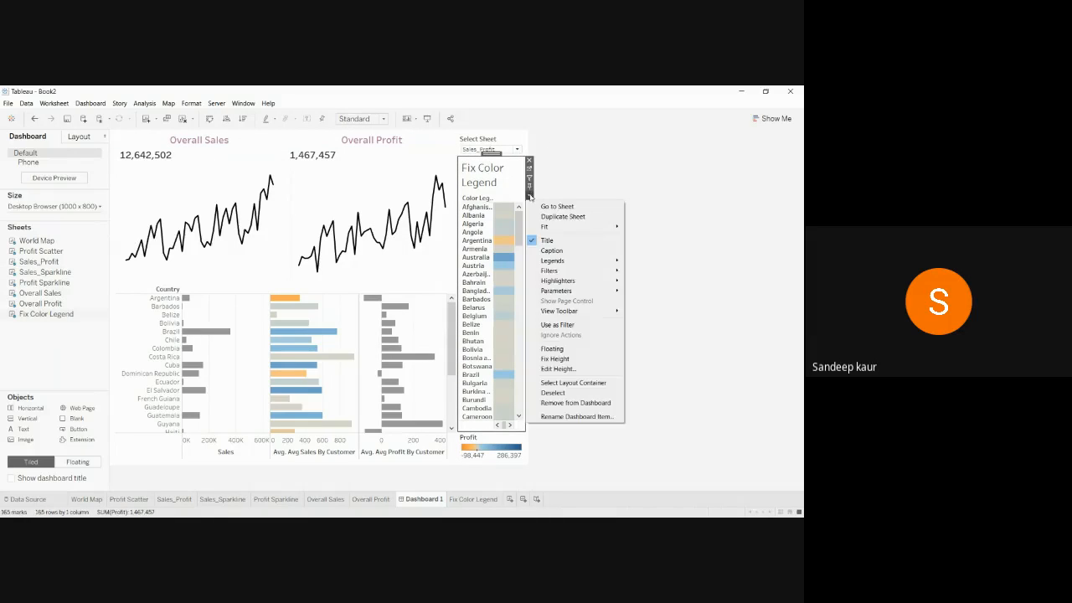
click(557, 348)
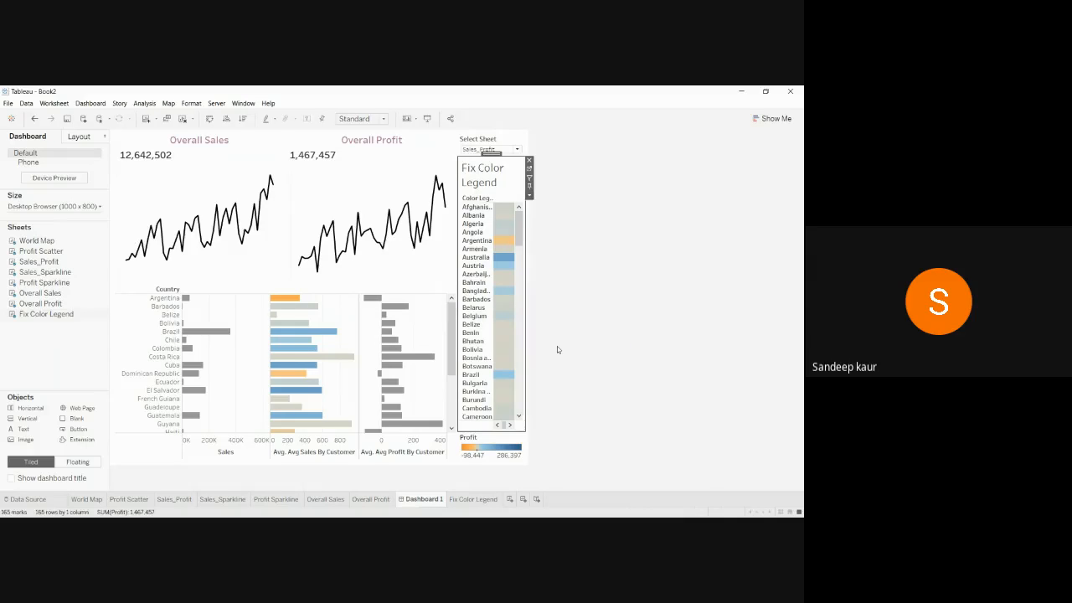
drag(471, 178, 293, 244)
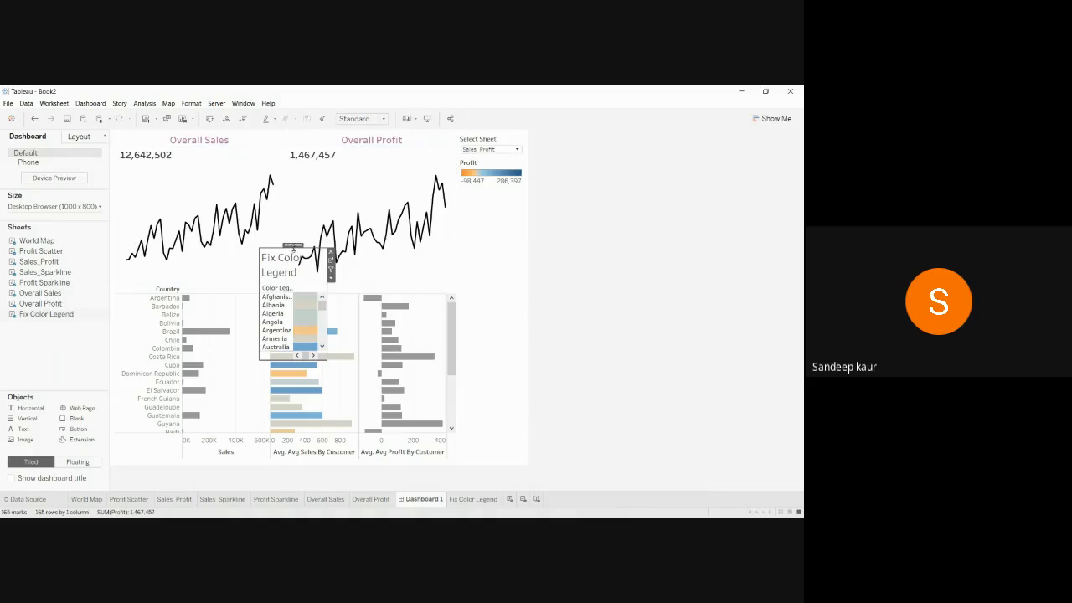
drag(293, 244, 517, 226)
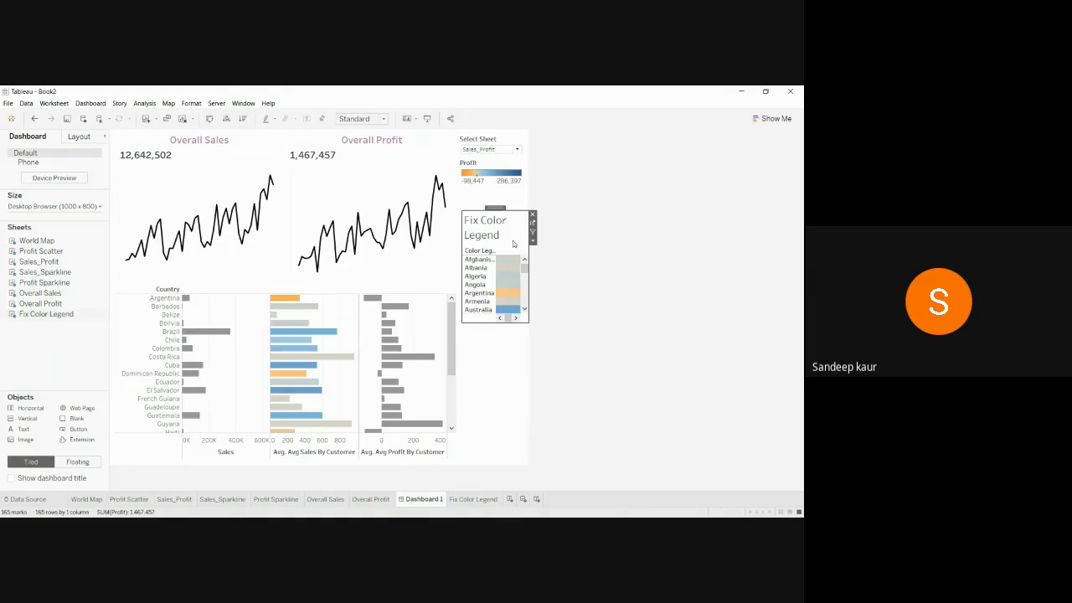
Shrink the floating Fix Color Legend sheet to a tiny strip and tuck it directly under the Profit legend
drag(490, 322, 497, 219)
click(495, 213)
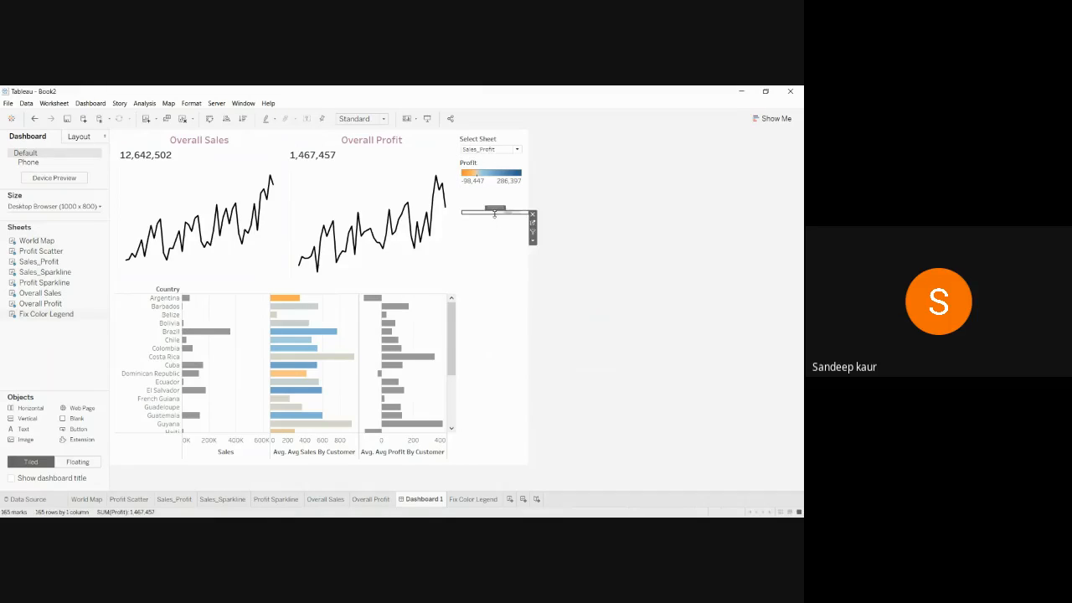
drag(461, 210, 518, 215)
click(520, 217)
click(519, 210)
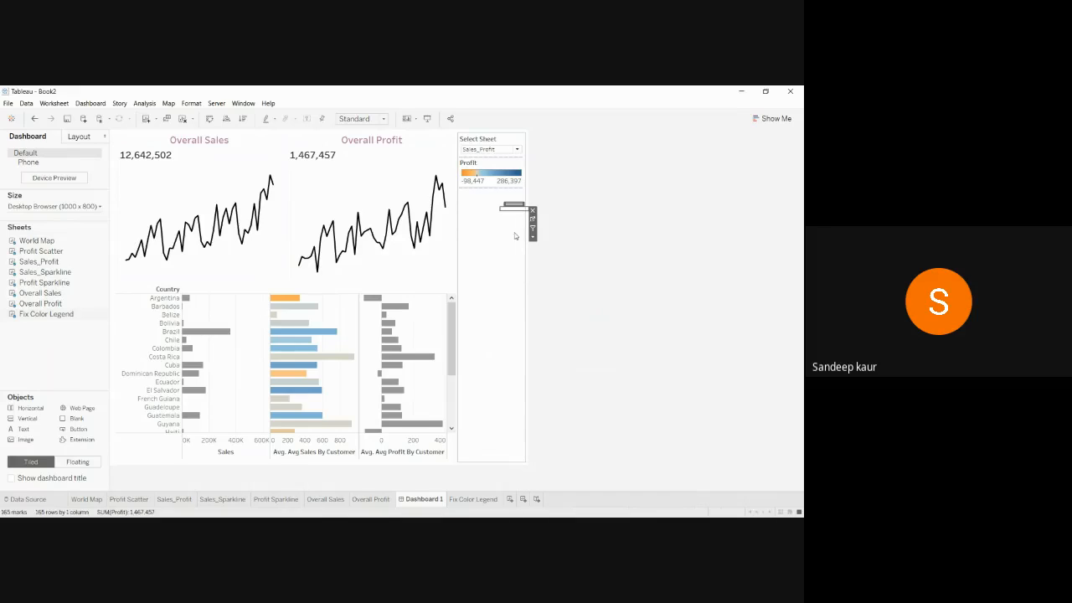
drag(513, 206, 489, 189)
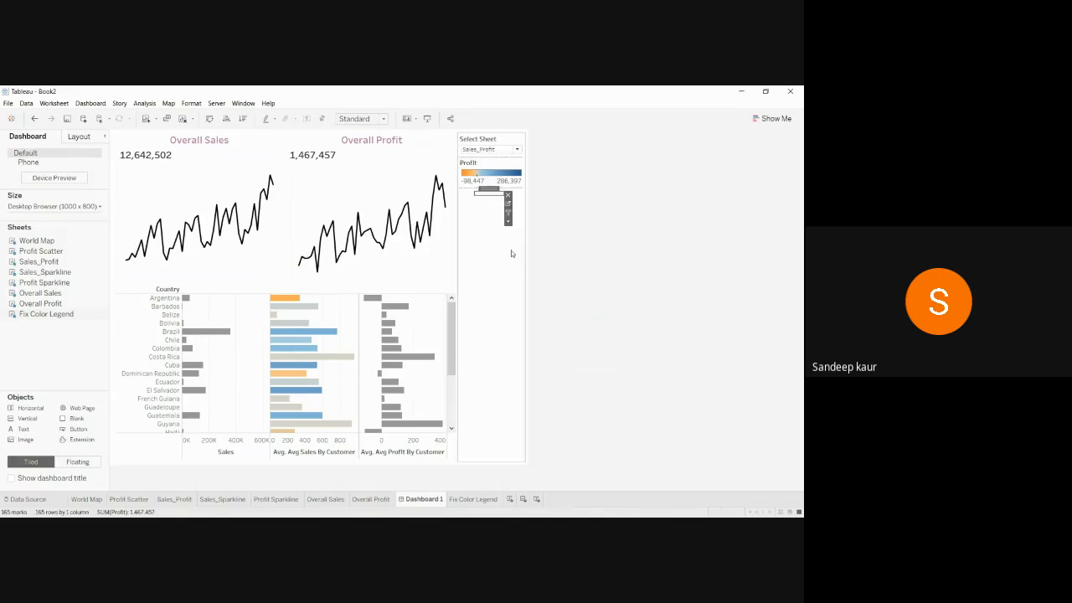
click(651, 208)
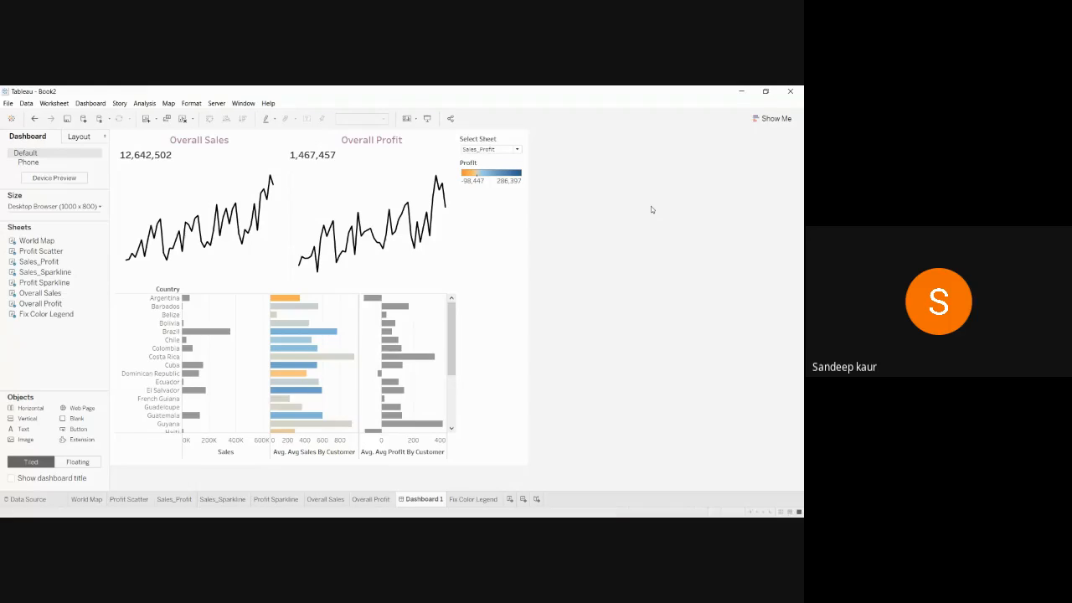
Switch the Select Sheet parameter to World Map and back to Sales_Profit to check the shared Profit legend
click(501, 150)
click(515, 149)
click(501, 158)
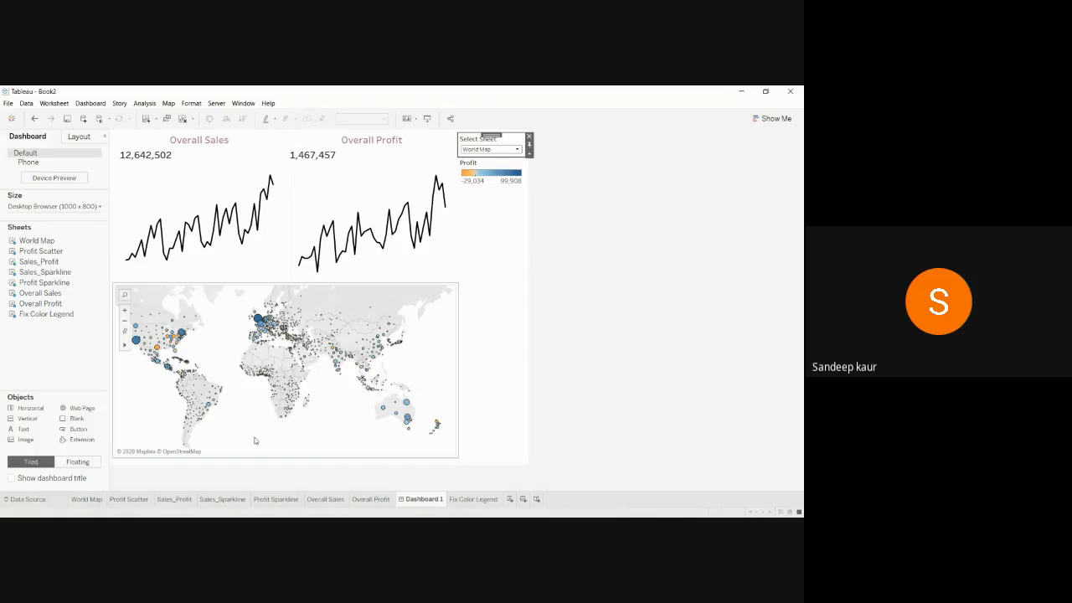
click(519, 150)
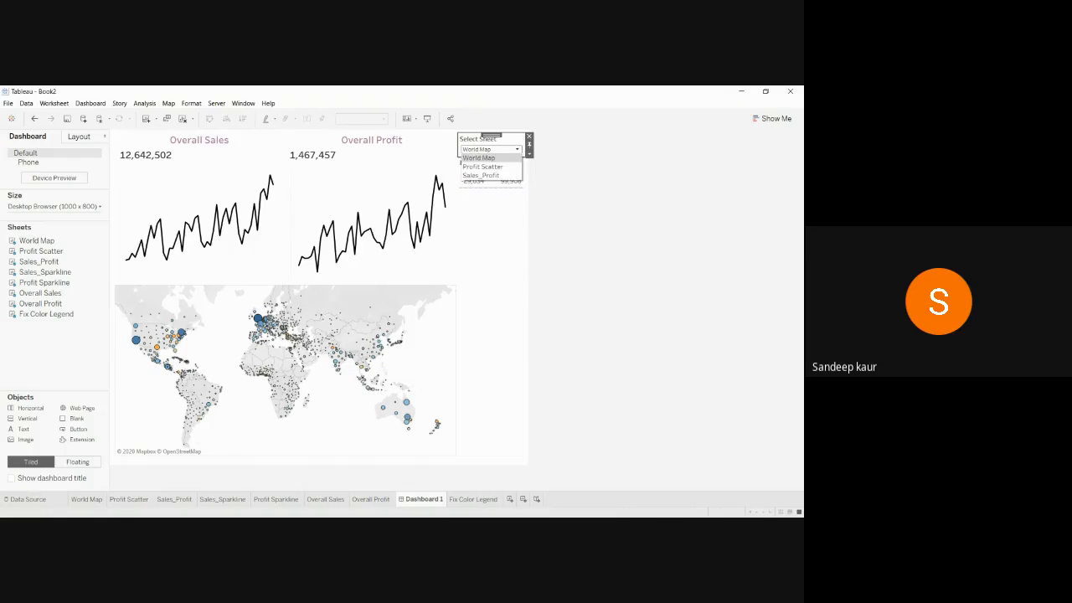
click(481, 175)
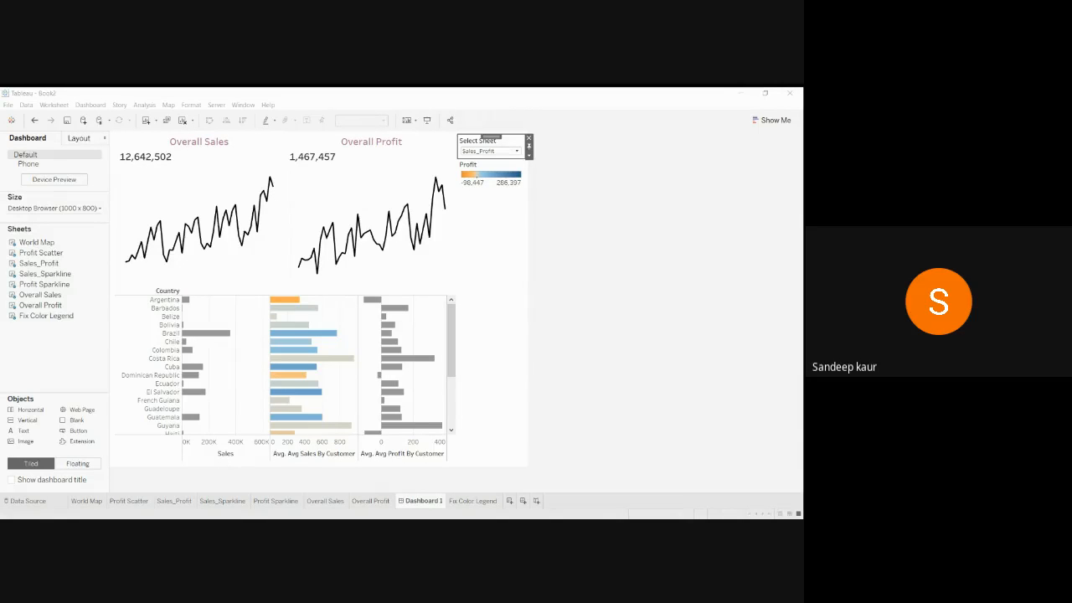
Examine the tooltips of the Argentina and Barbados bars across the three measures of the Sales_Profit chart
key(alt+Tab)
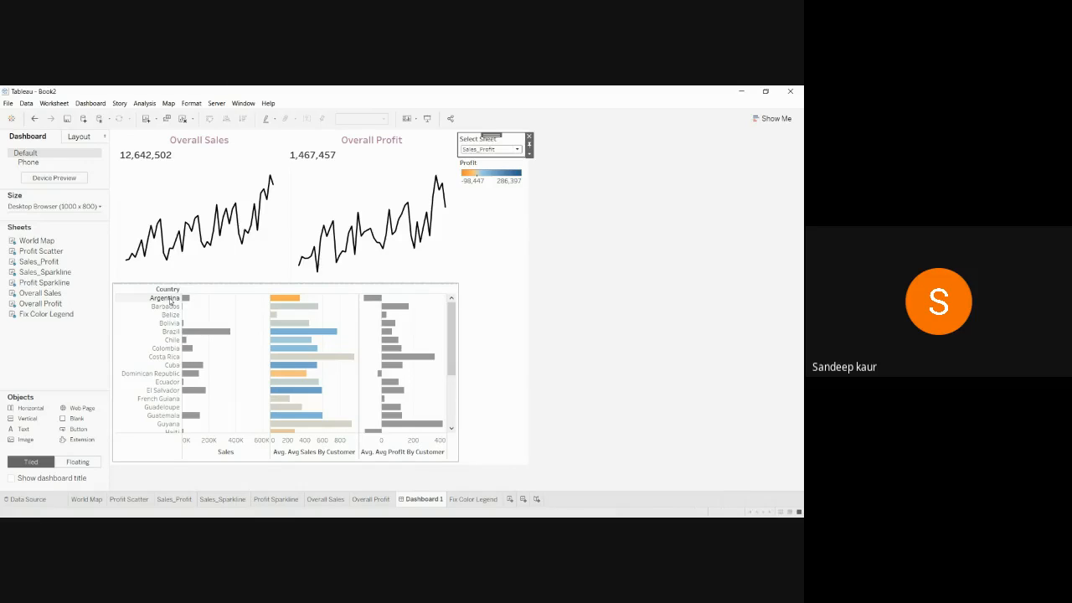
mouse_move(386, 303)
mouse_move(183, 307)
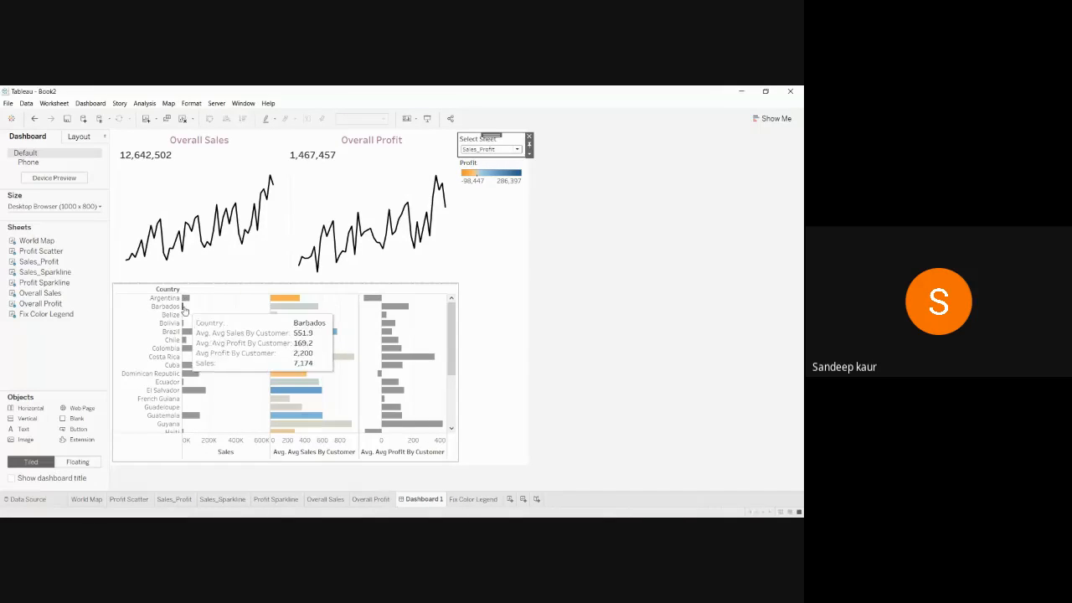
mouse_move(308, 314)
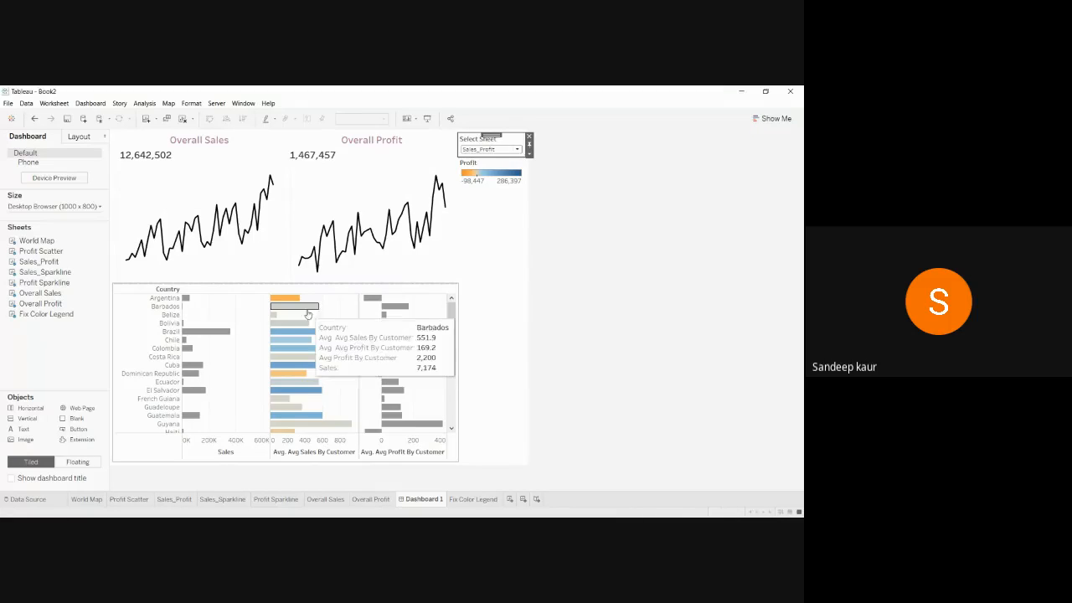
mouse_move(304, 343)
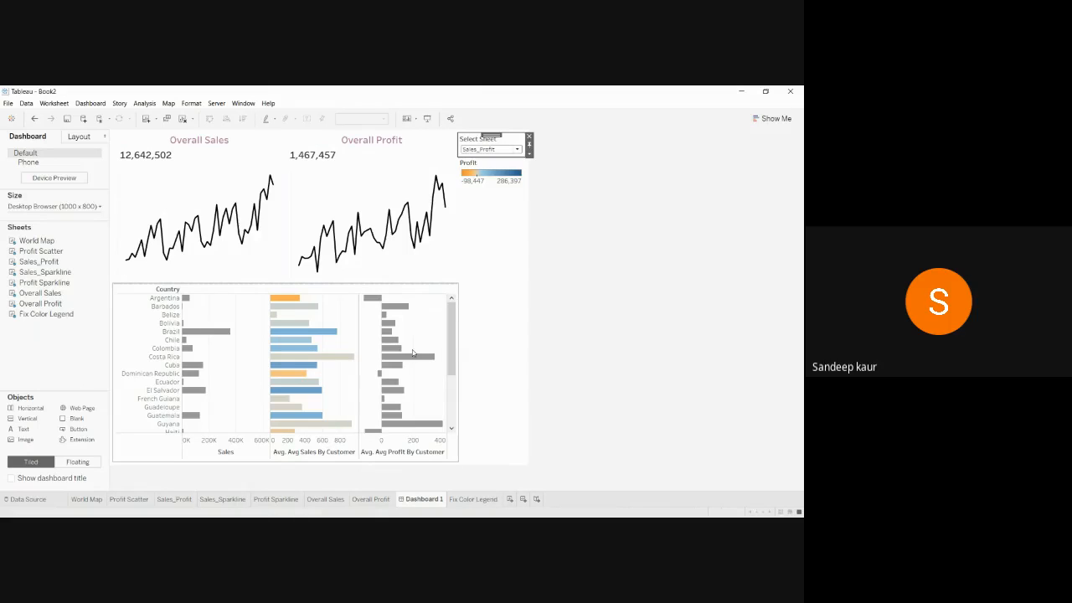
mouse_move(289, 299)
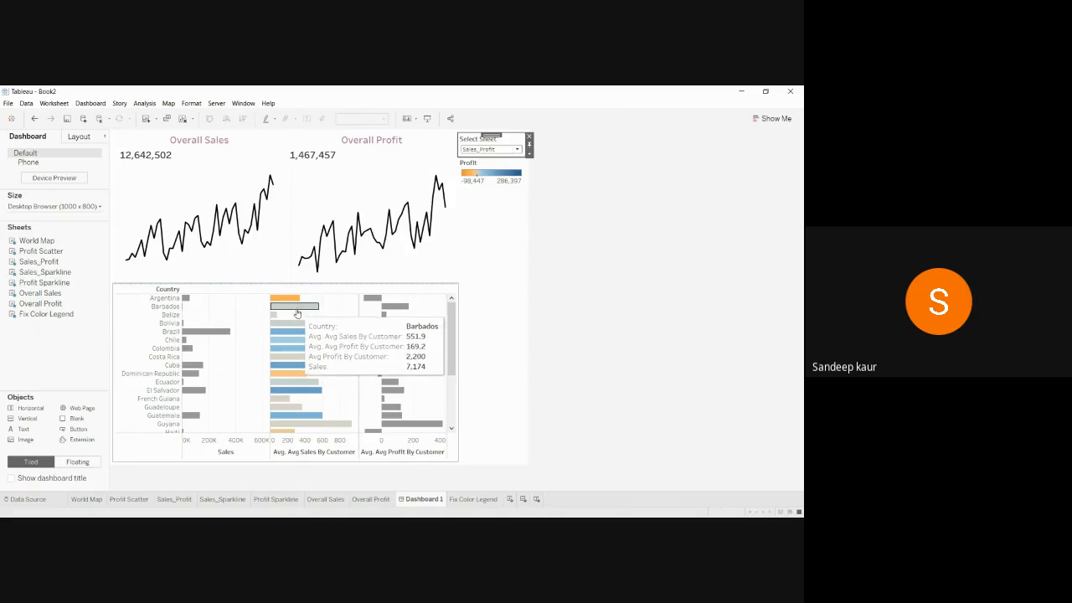
click(297, 312)
mouse_move(305, 311)
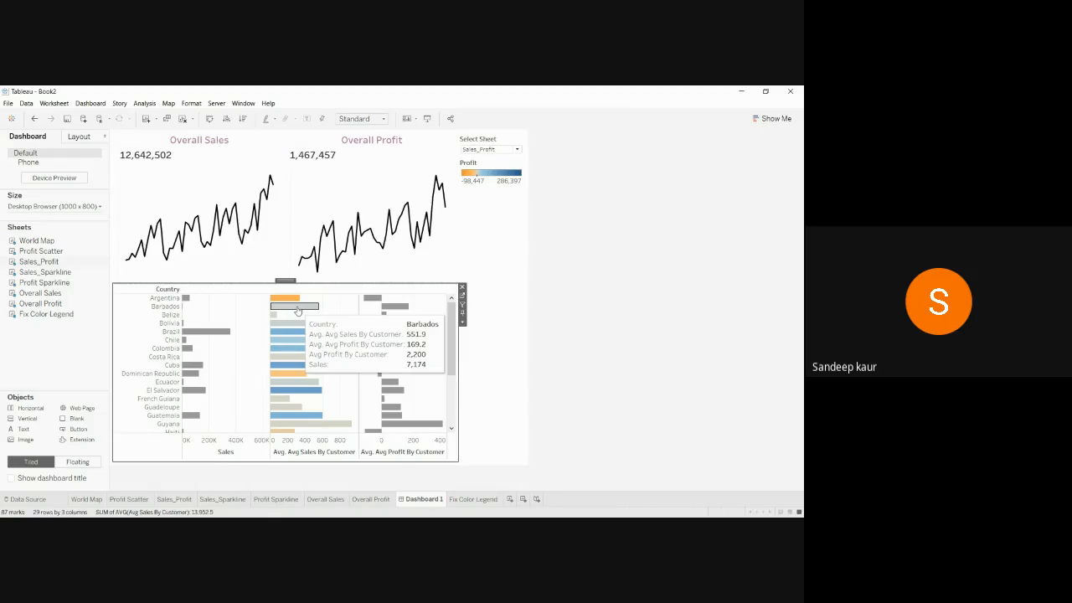
mouse_move(400, 310)
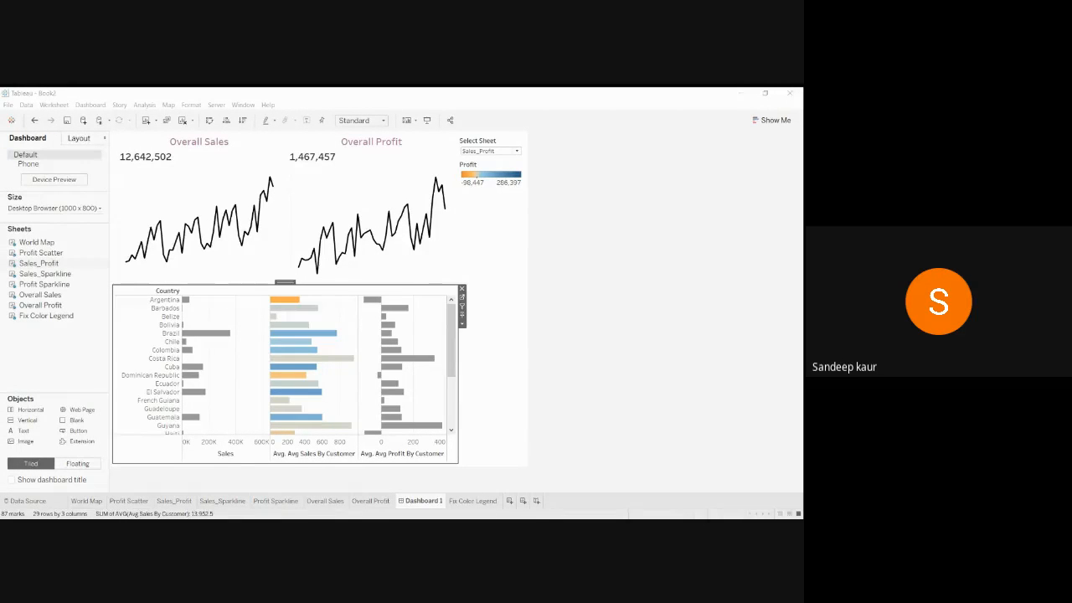
key(alt+Tab)
mouse_move(185, 299)
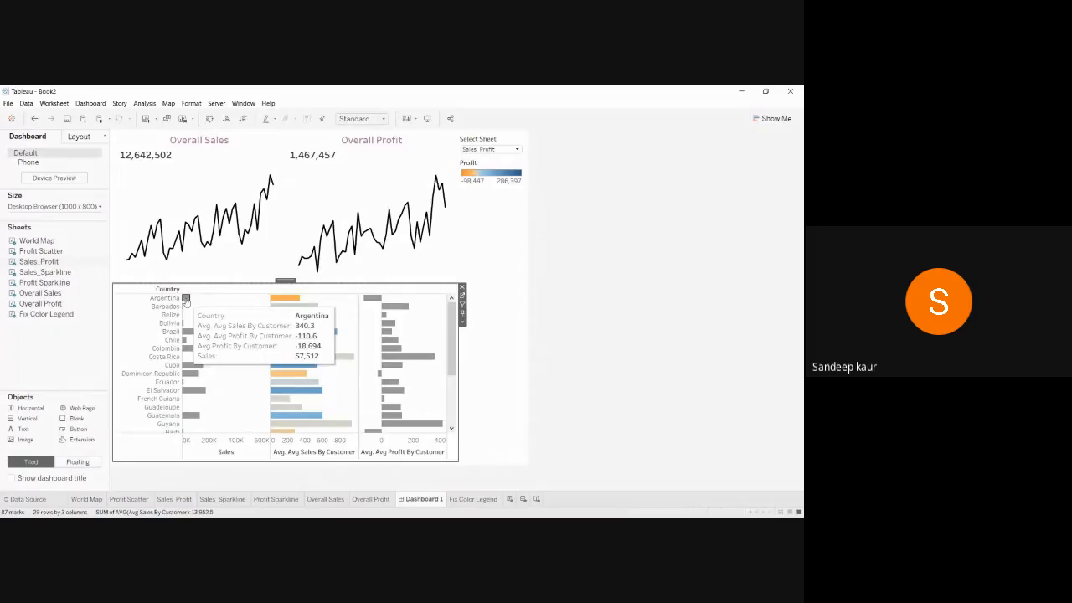
mouse_move(286, 302)
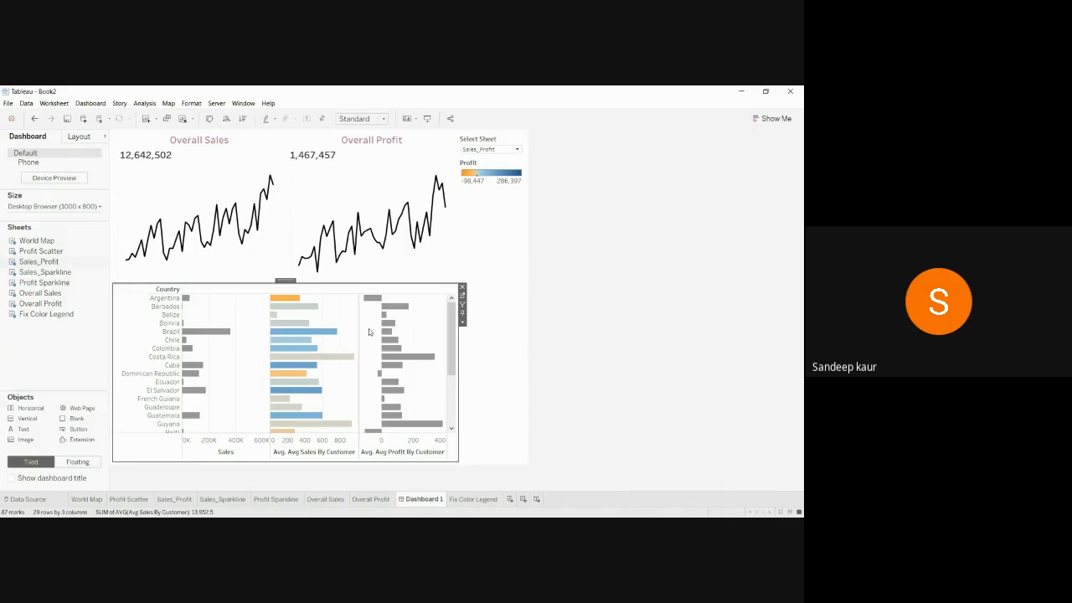
click(576, 283)
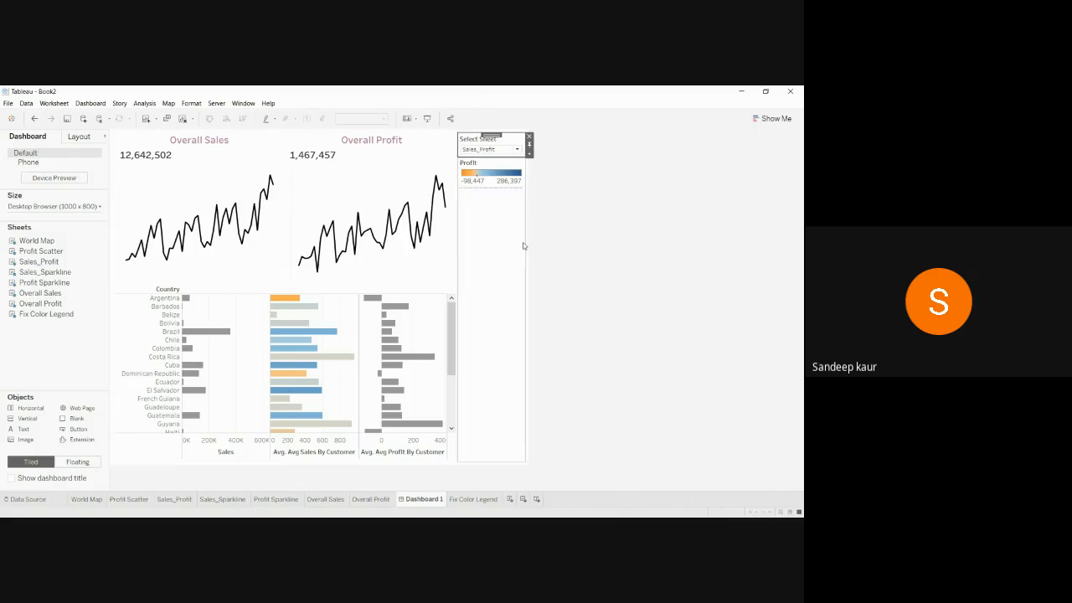
Insert a layout container between the sparklines and the country bar chart and move the Select Sheet control into it
click(505, 140)
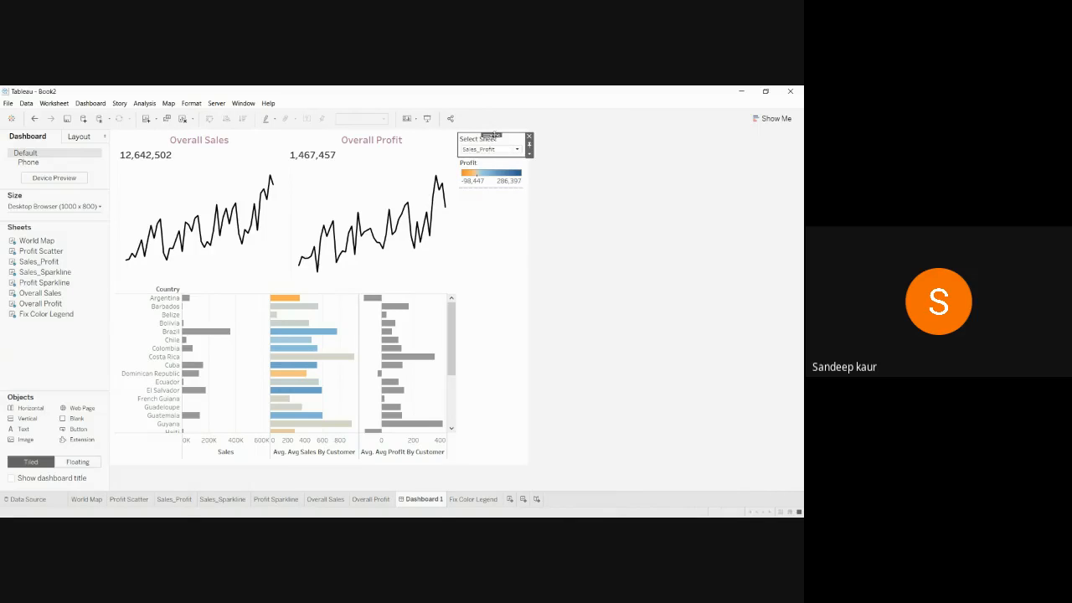
mouse_move(491, 135)
mouse_down()
mouse_move(337, 260)
mouse_move(290, 277)
mouse_move(190, 275)
mouse_up()
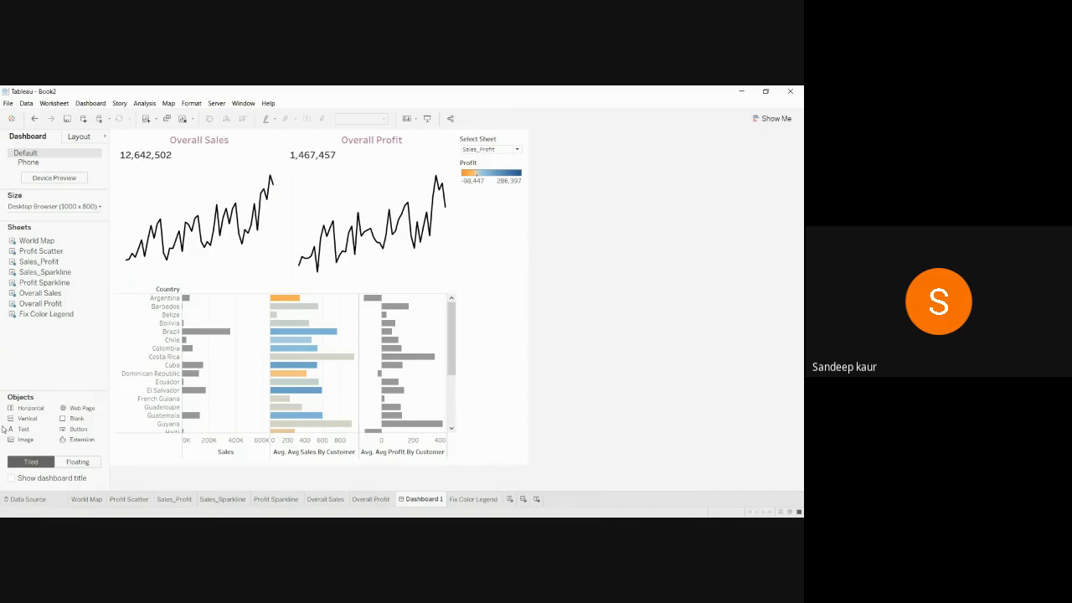
drag(21, 421, 212, 348)
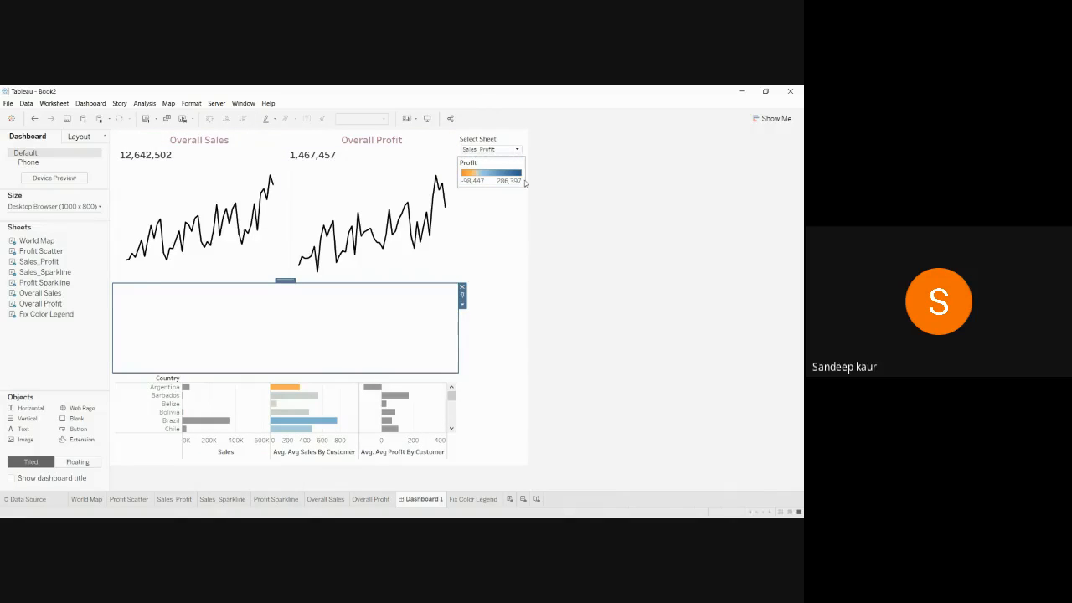
click(506, 143)
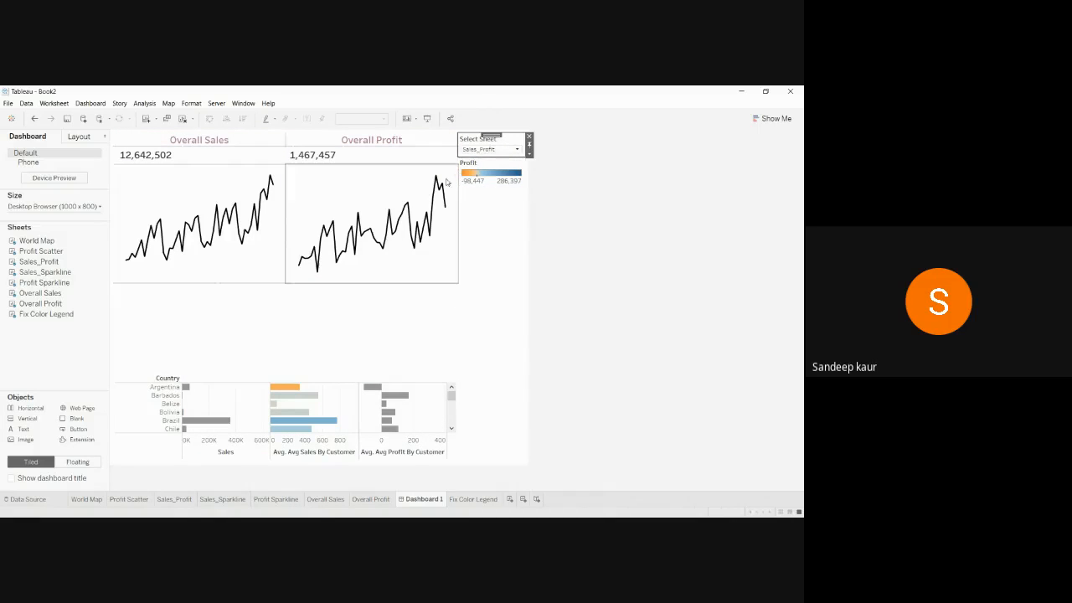
drag(488, 135, 242, 330)
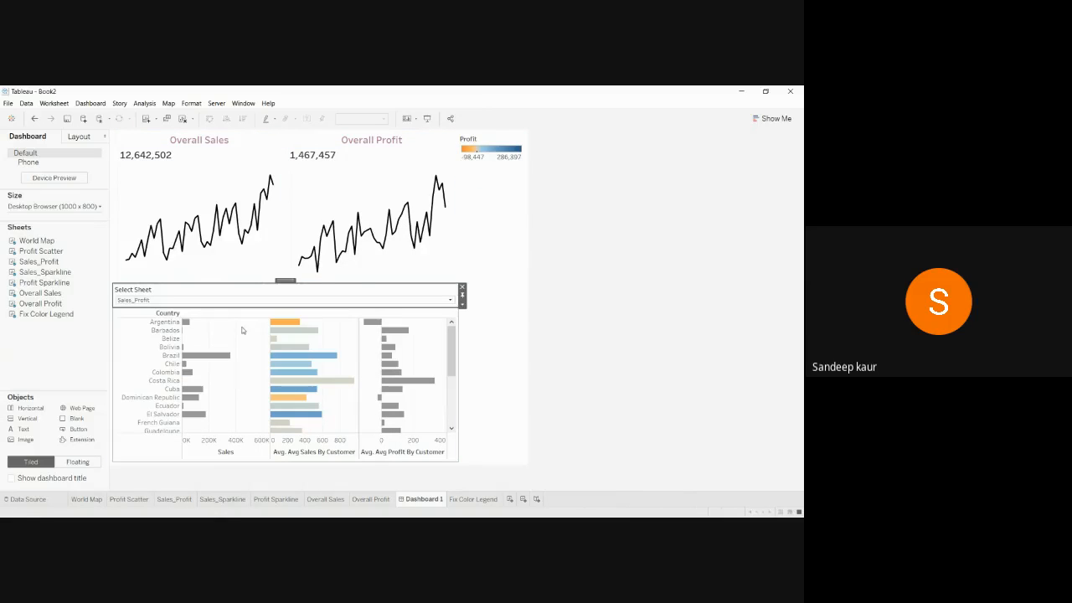
Move the Profit legend beside the Select Sheet control and widen the control to about half the row
click(491, 136)
drag(491, 136, 394, 287)
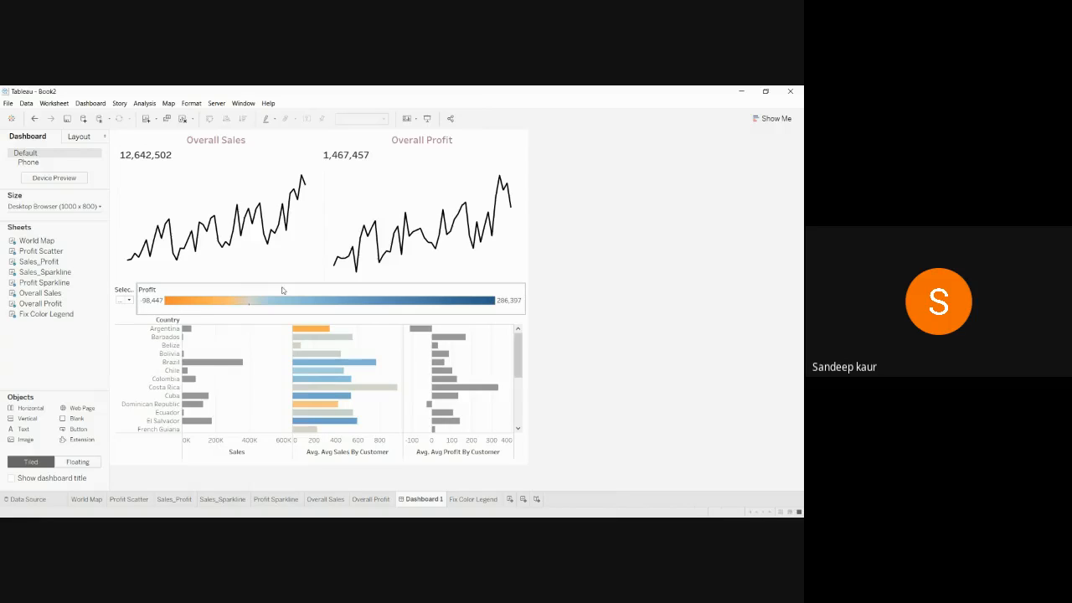
drag(135, 299, 319, 297)
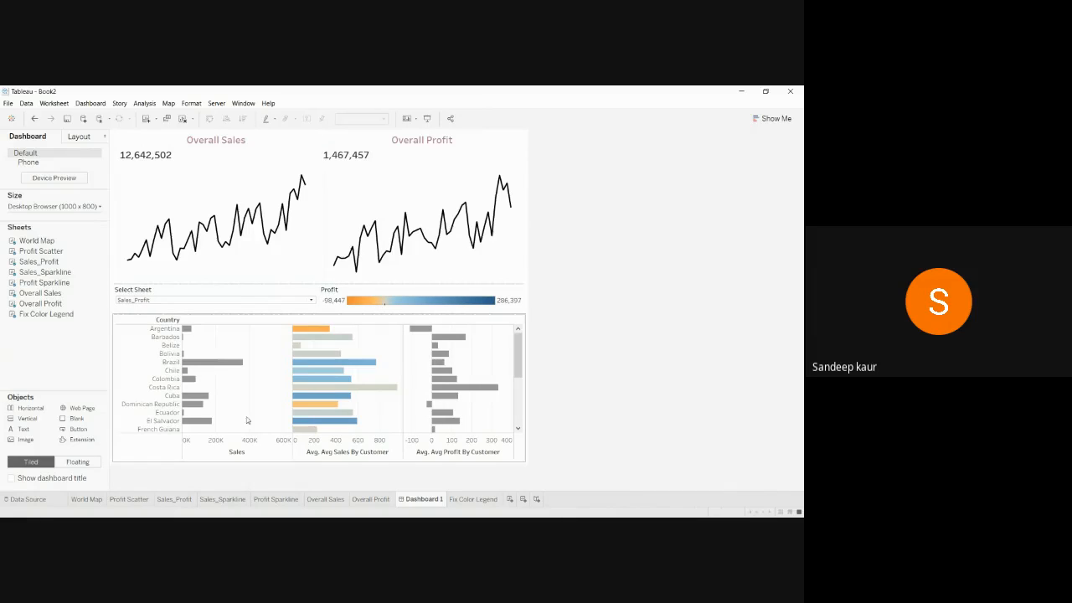
Add a Blank object between the Select Sheet control and the Profit legend, and narrow the control
drag(71, 422, 320, 301)
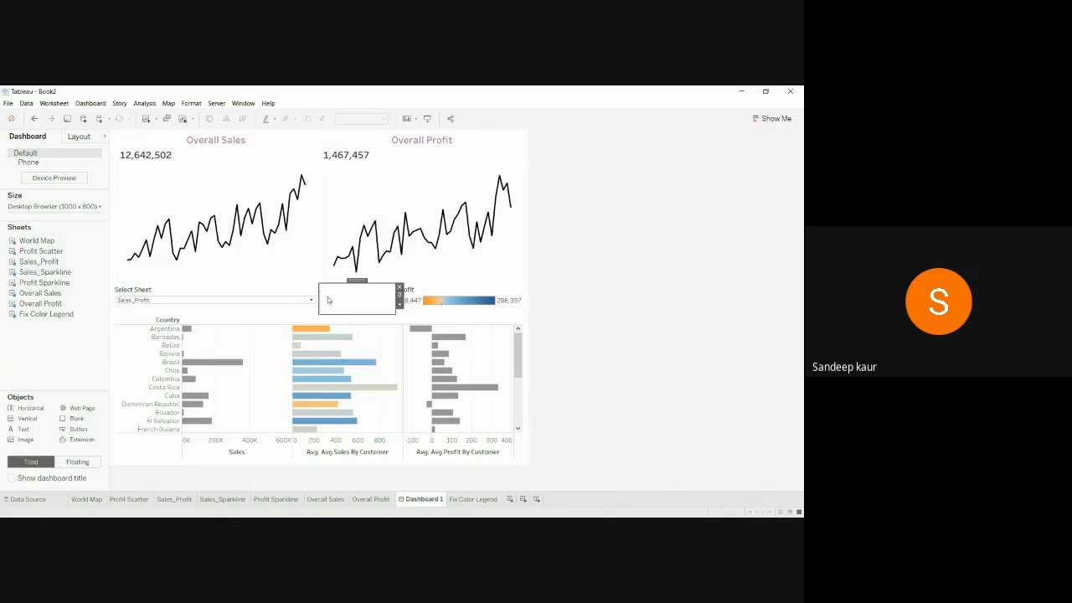
drag(318, 299, 250, 300)
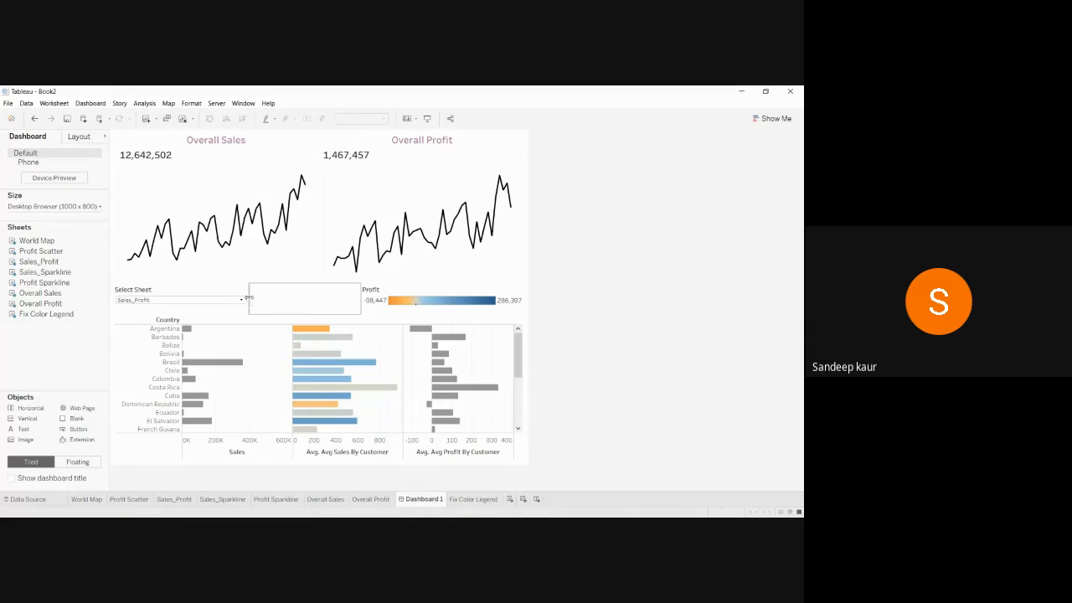
click(272, 300)
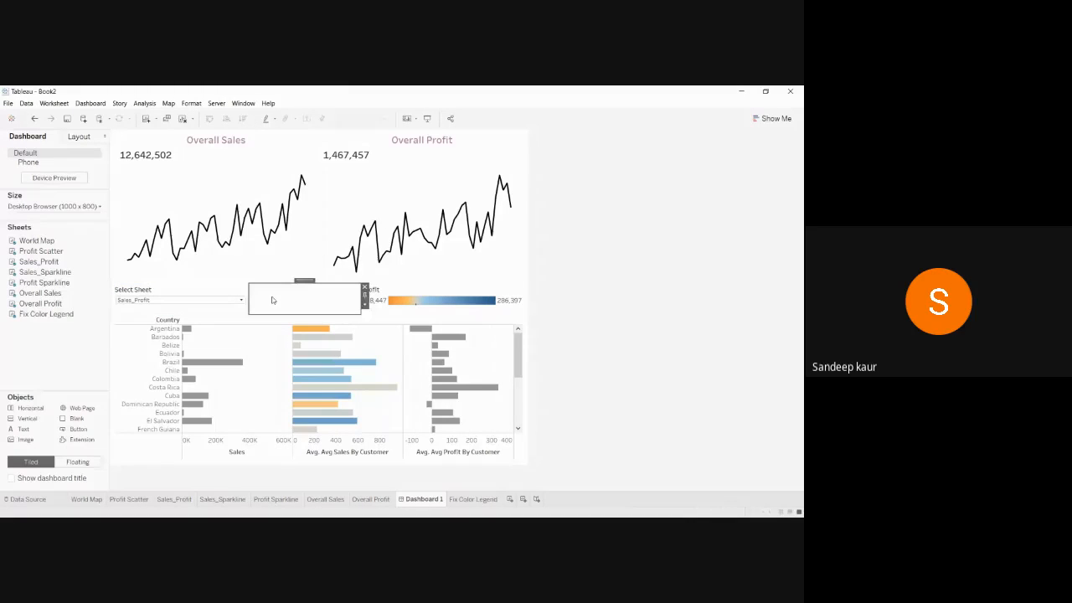
drag(249, 299, 187, 290)
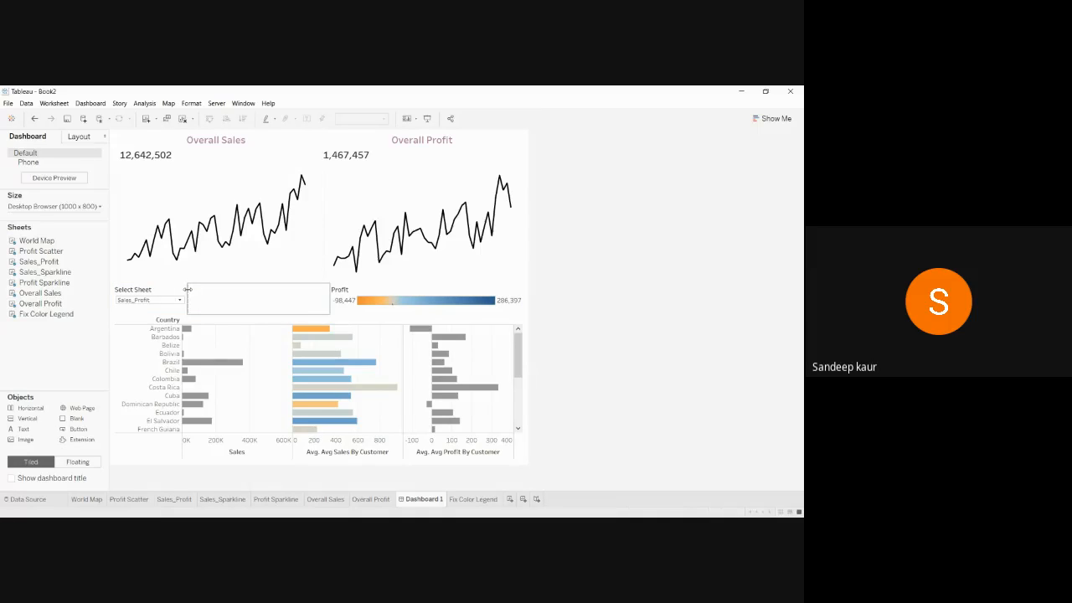
Widen the blank beside the Profit legend to shrink the legend, and widen the Select Sheet control slightly
drag(330, 298, 434, 297)
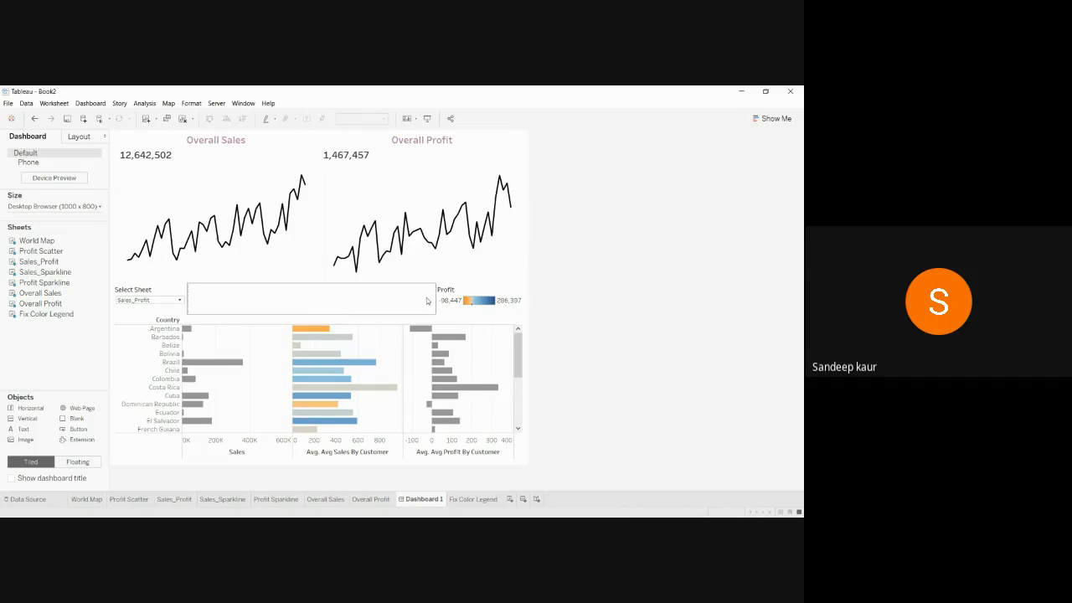
drag(435, 297, 422, 297)
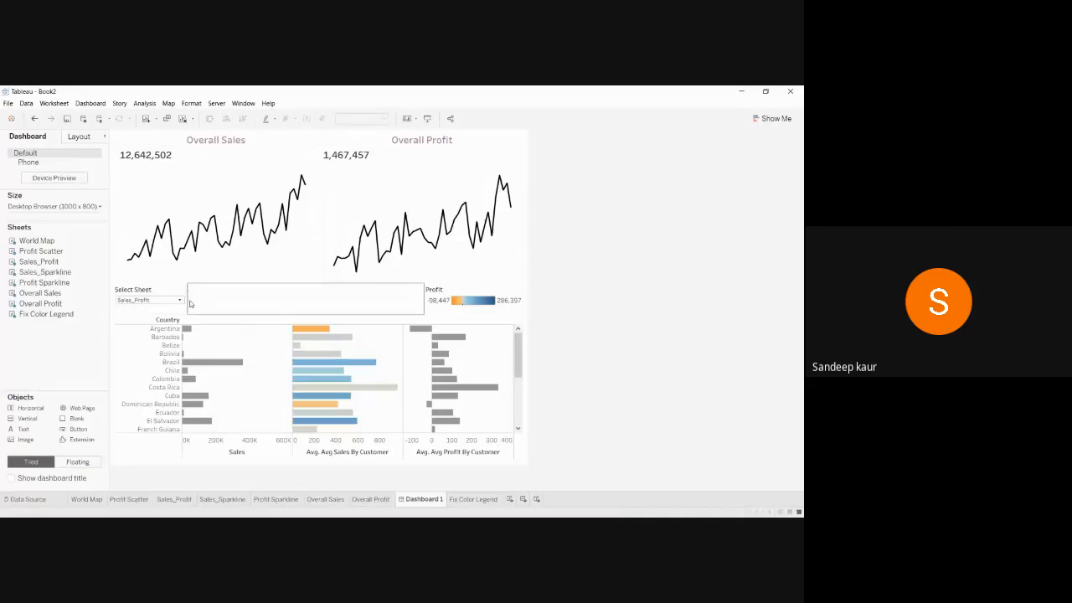
drag(189, 297, 197, 297)
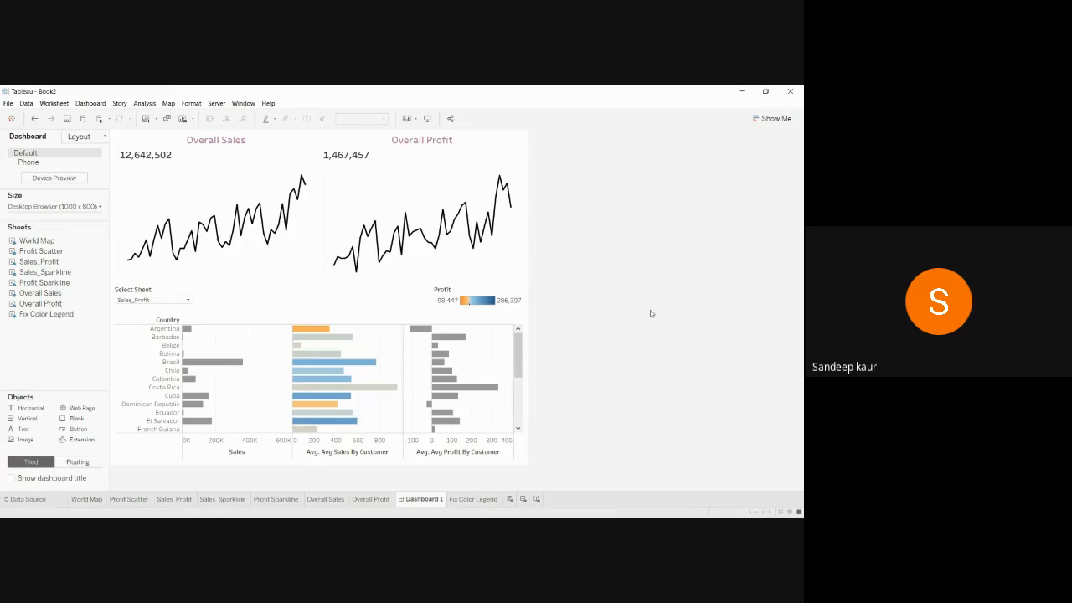
Switch the Select Sheet control to World Map to check the layout, and undo the switch
click(189, 300)
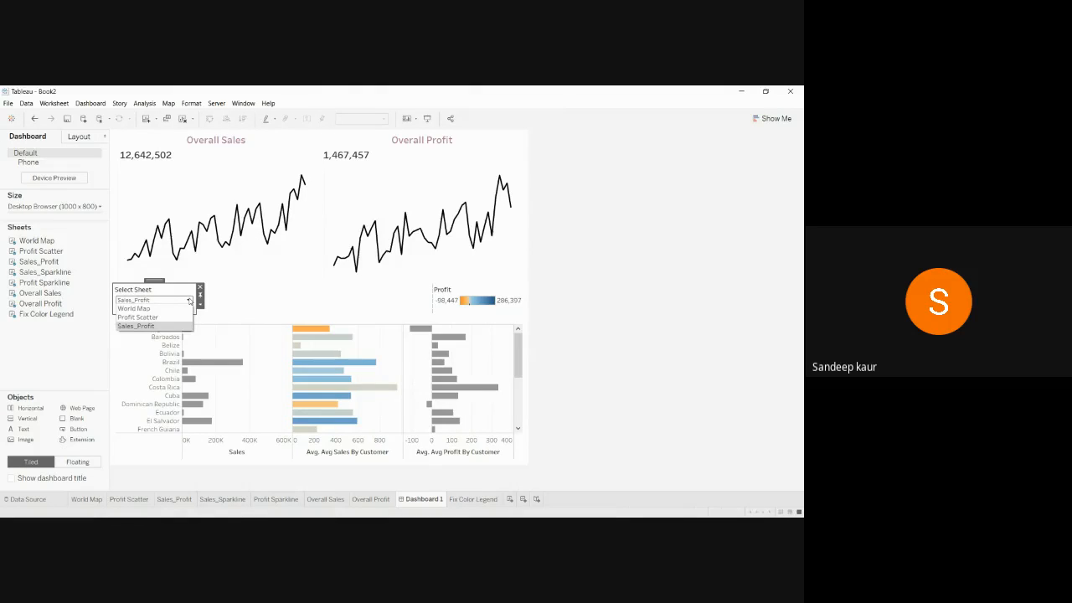
click(172, 308)
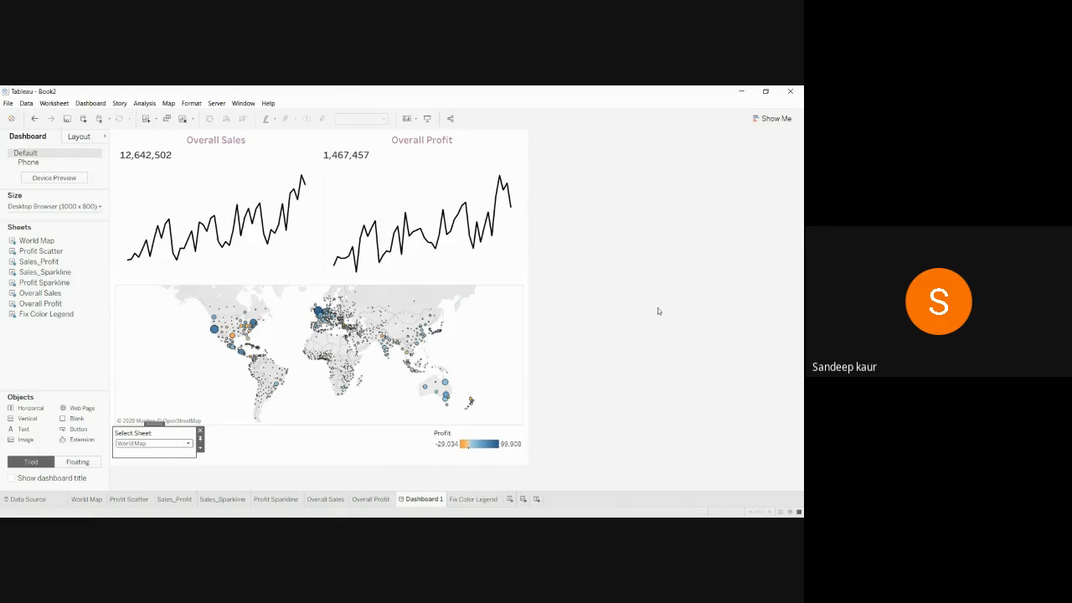
key(ctrl+z)
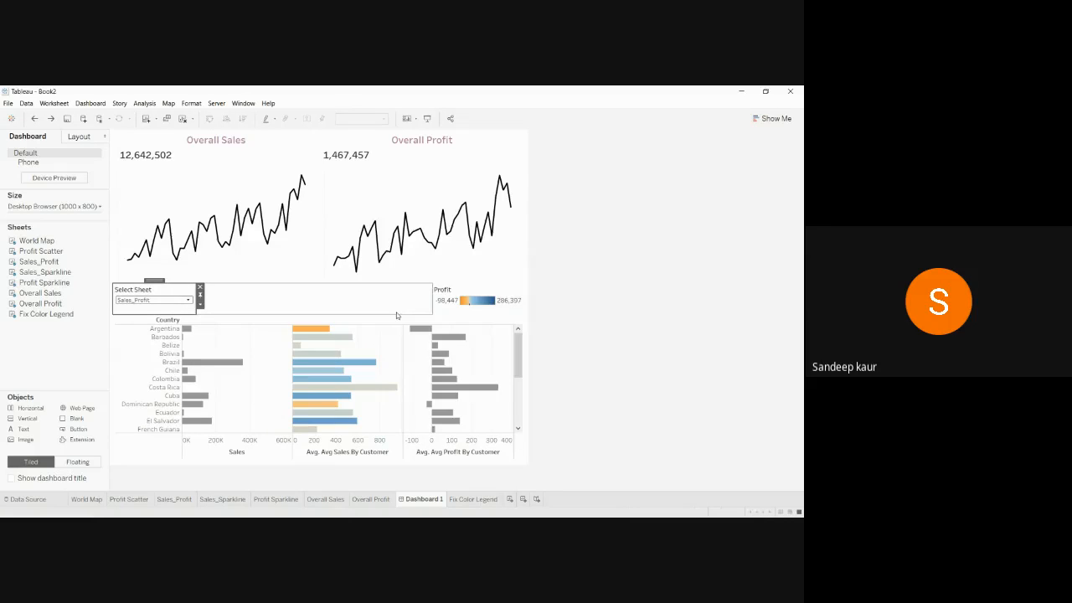
click(618, 324)
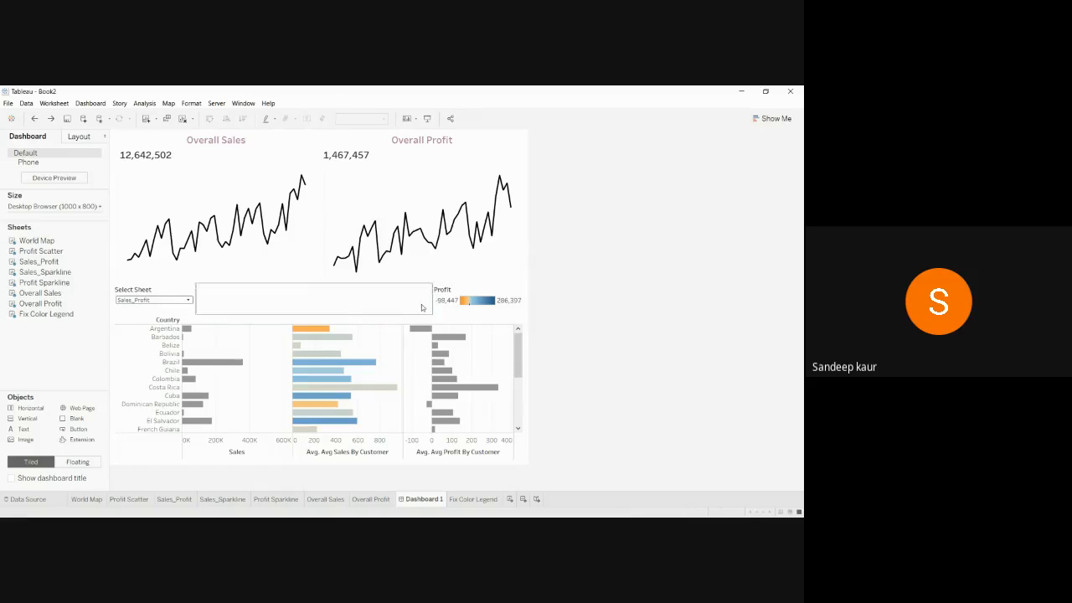
Select the layout container around the control row and country bar chart and try to move it
click(400, 320)
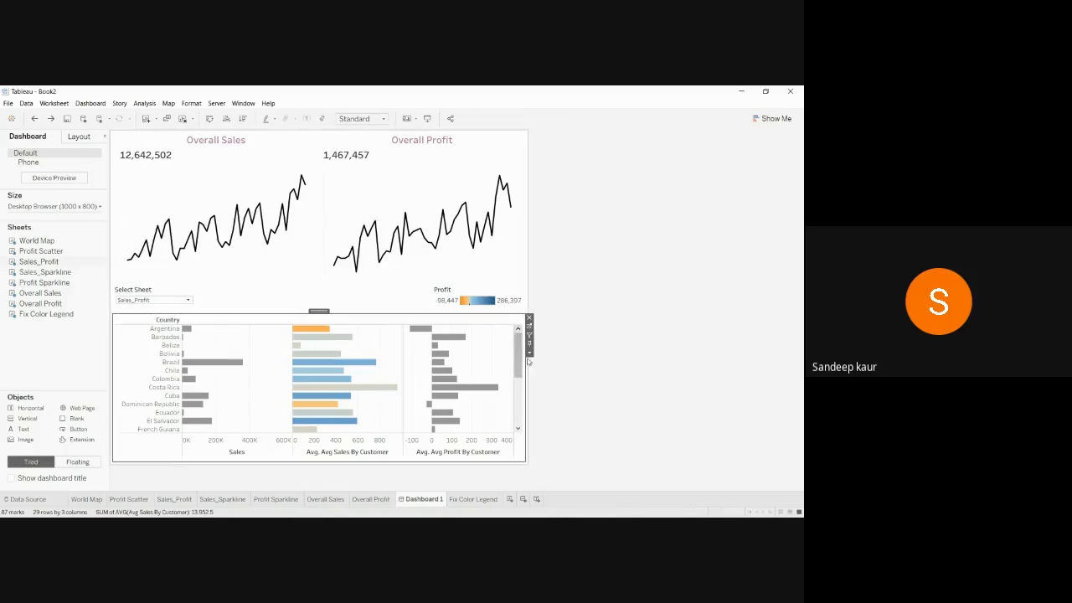
click(529, 353)
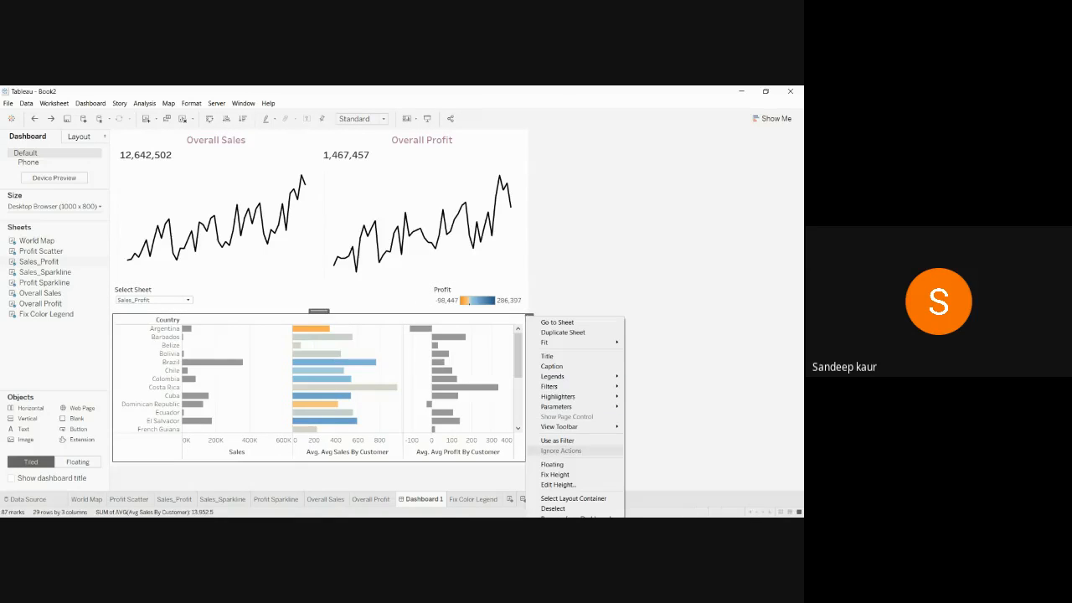
click(586, 499)
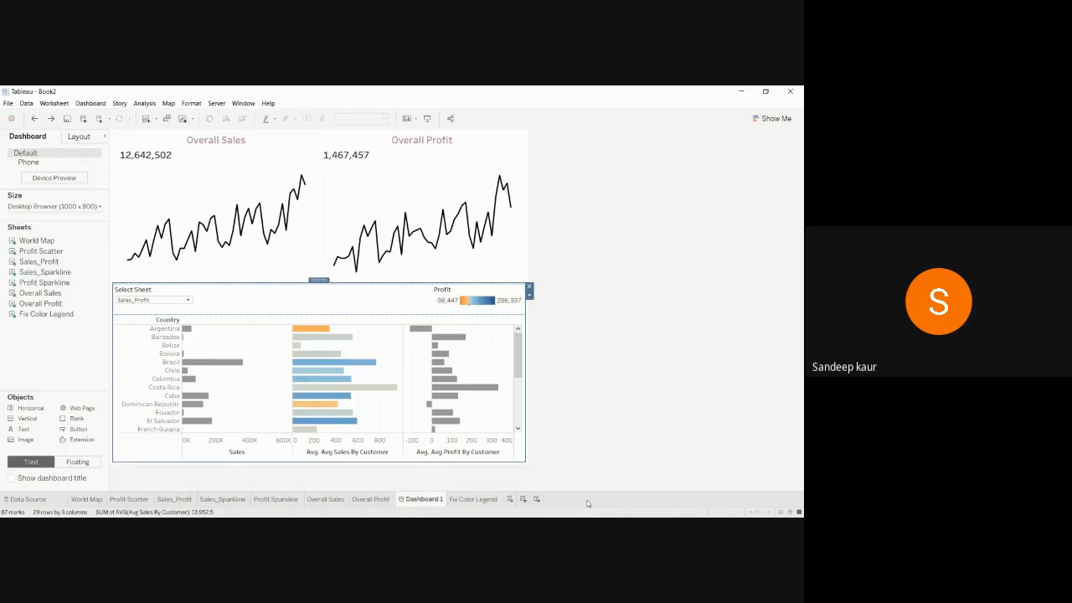
drag(320, 279, 320, 294)
click(669, 297)
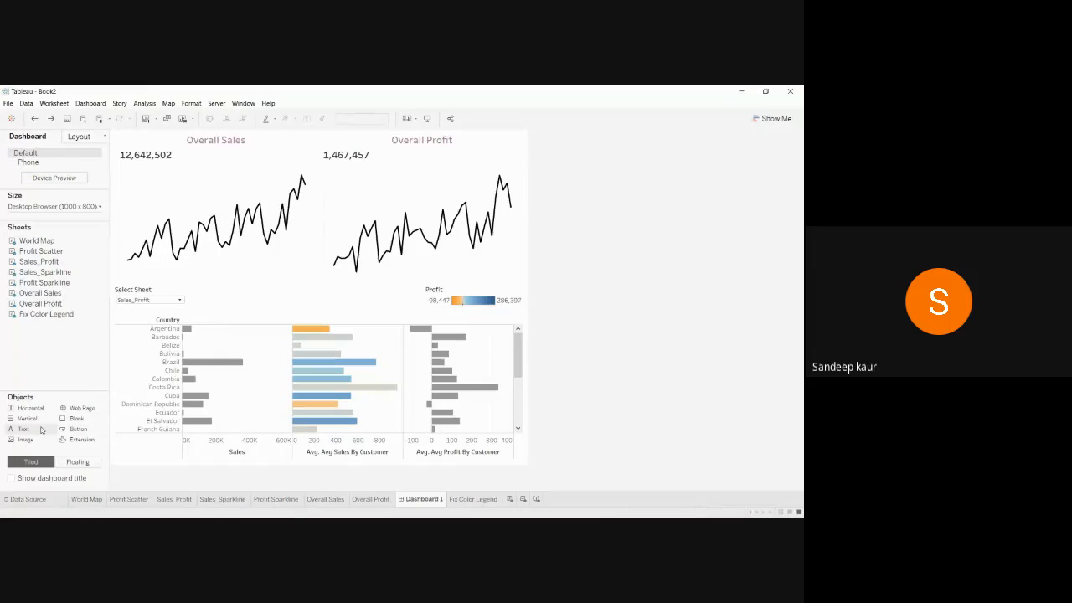
drag(24, 421, 376, 296)
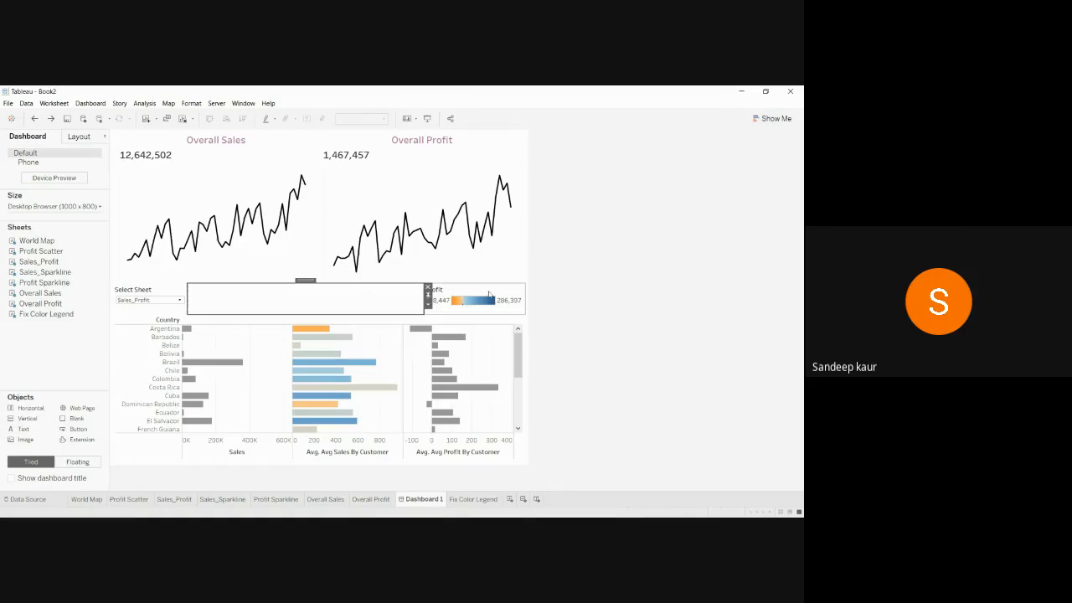
right_click(354, 299)
key(Escape)
click(428, 306)
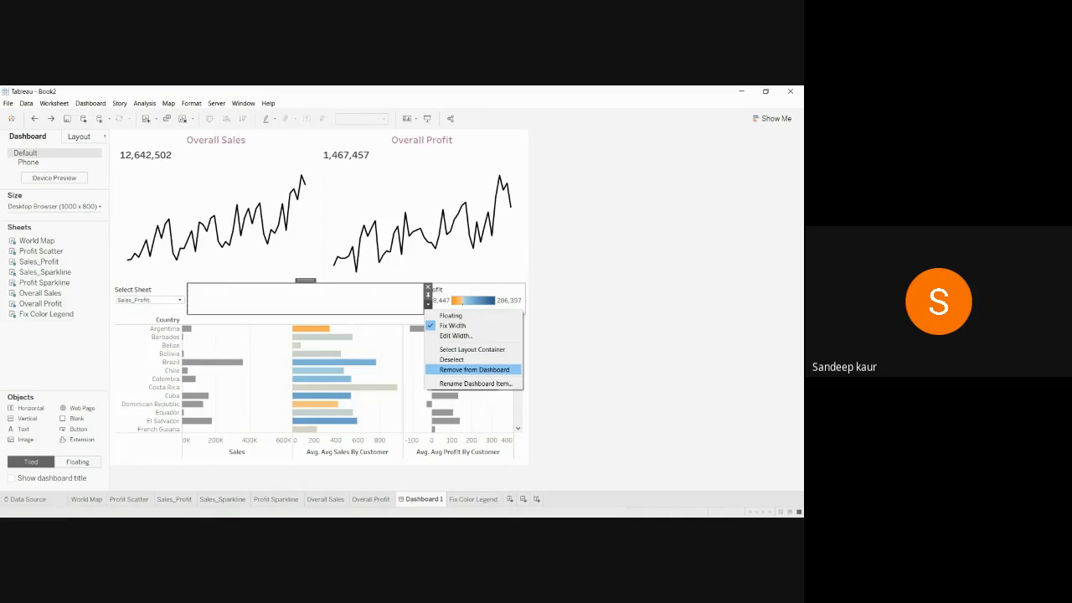
click(451, 350)
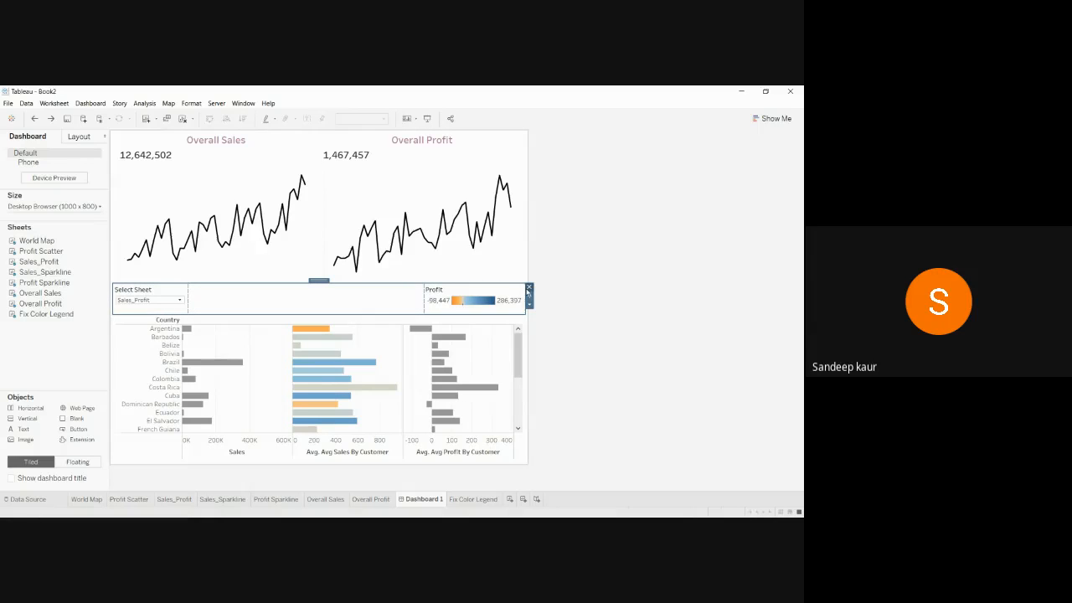
click(530, 288)
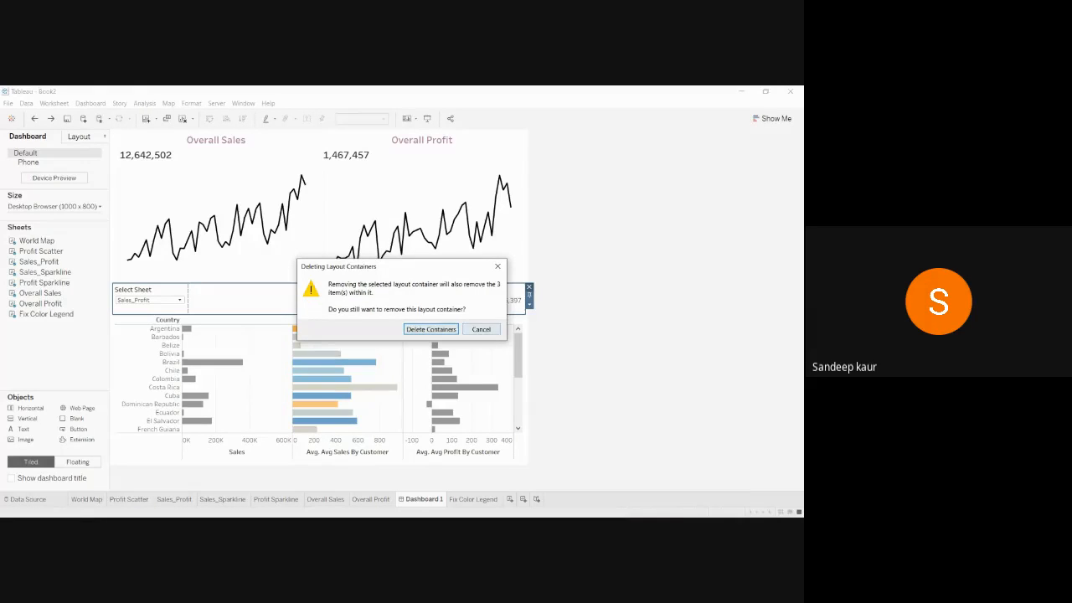
click(481, 329)
click(596, 284)
click(434, 290)
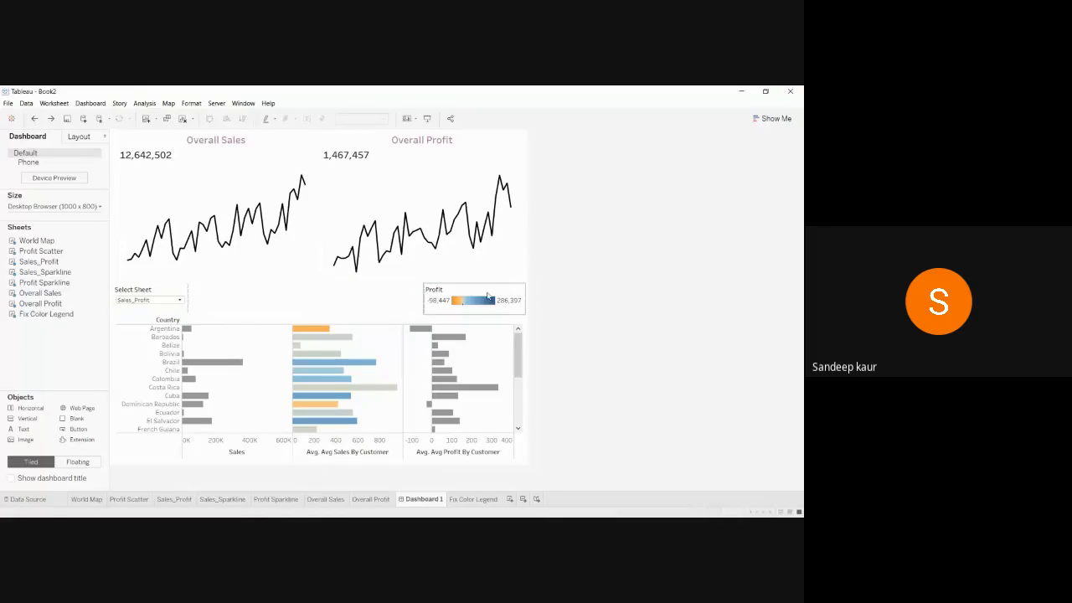
double_click(434, 290)
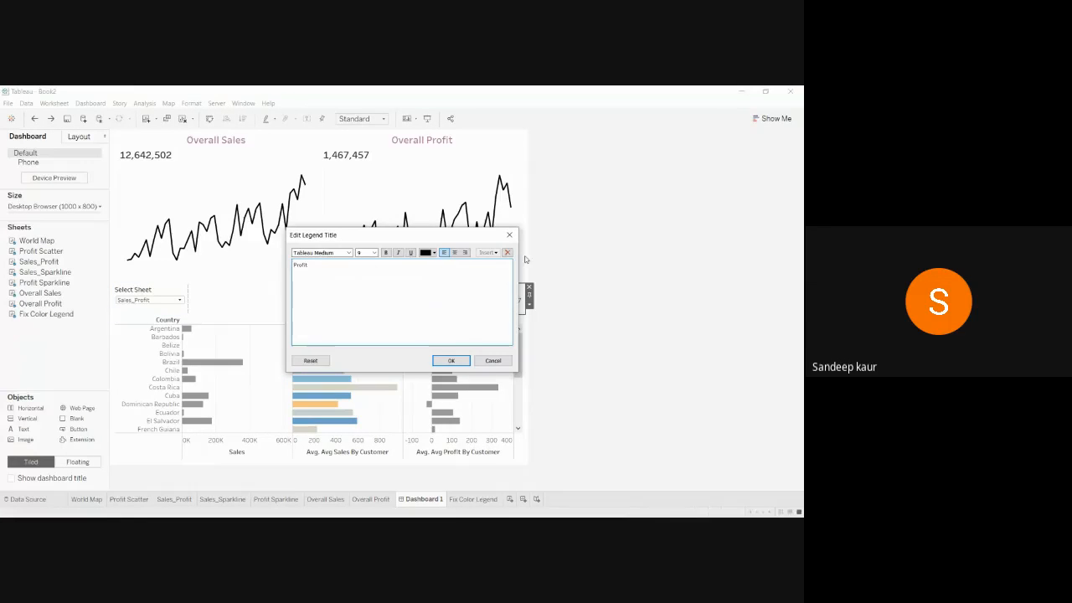
click(510, 235)
Move the Profit legend and the Select Sheet control out of the row into a side column beside the charts
mouse_move(470, 280)
mouse_down()
mouse_move(536, 237)
mouse_move(523, 228)
mouse_move(517, 253)
mouse_move(527, 229)
mouse_up()
drag(527, 232, 528, 235)
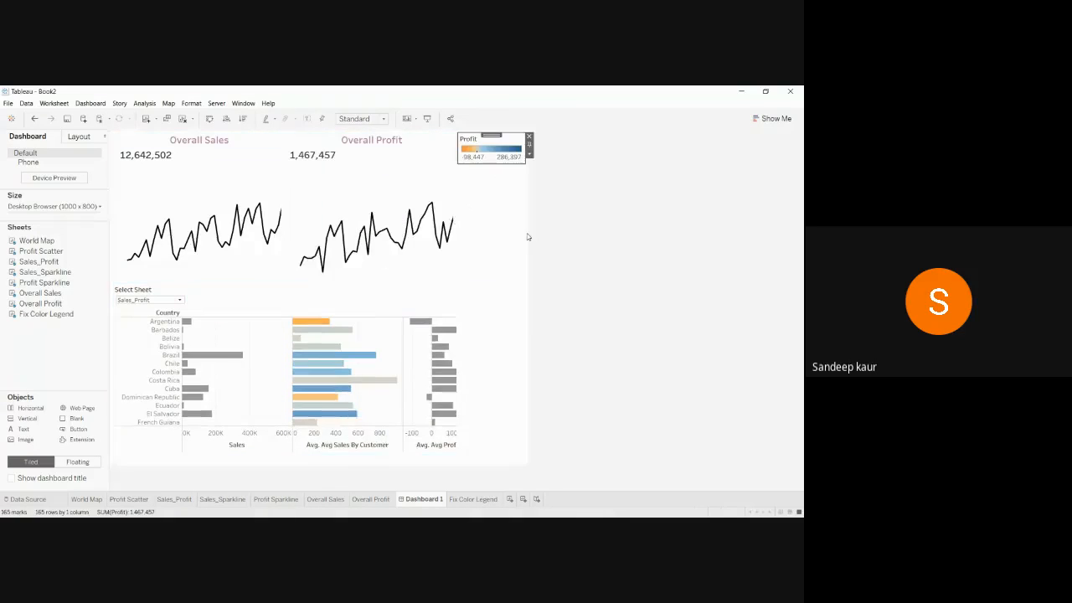
click(168, 296)
drag(155, 286, 494, 194)
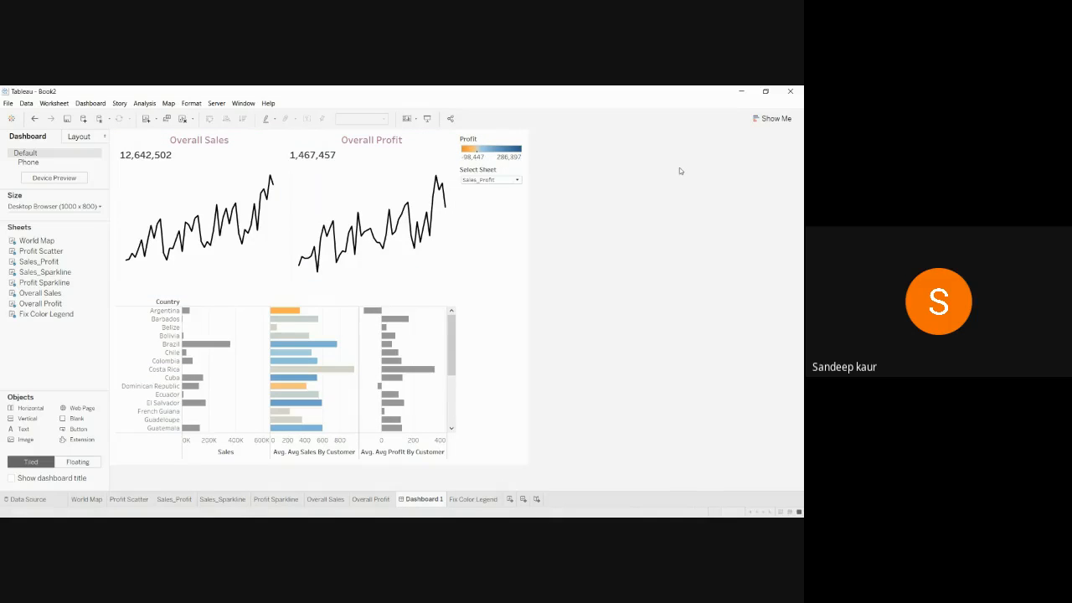
Remove the leftover blank from the dashboard and insert a Horizontal container between the sparklines and the country bar chart
click(300, 292)
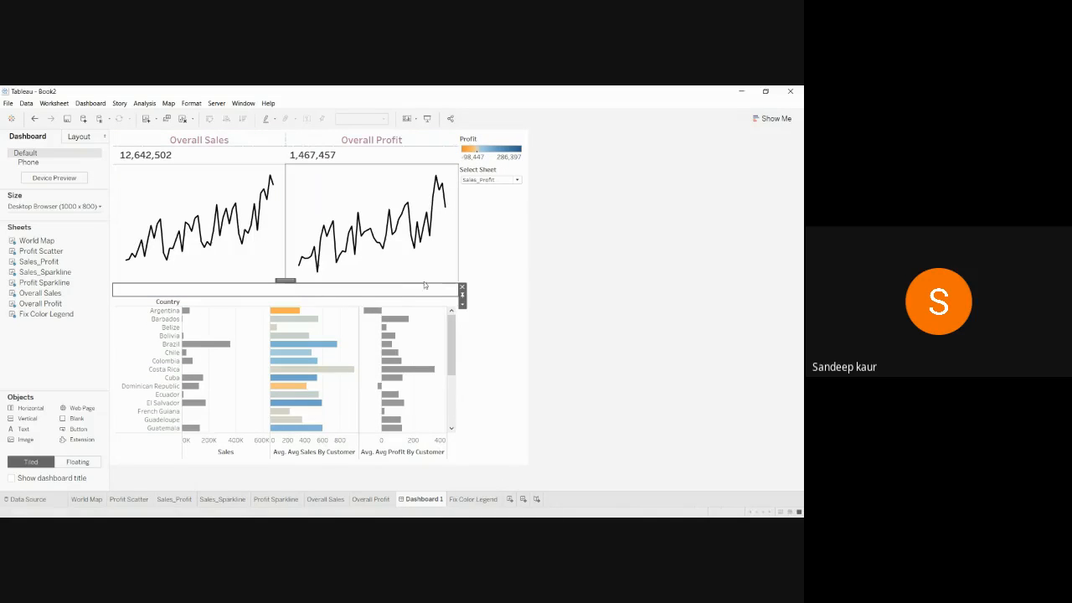
right_click(286, 281)
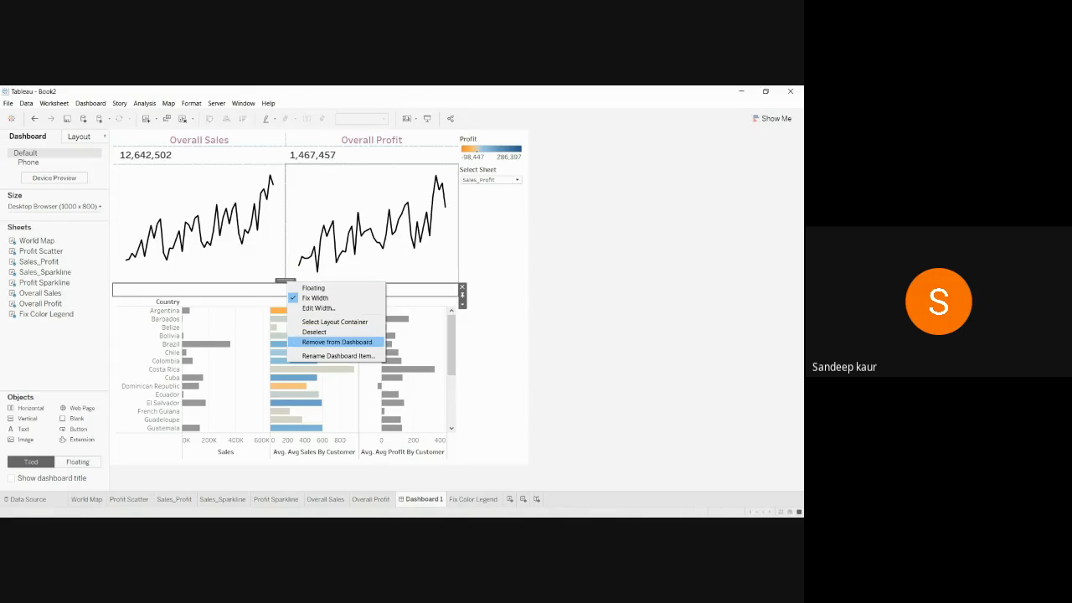
click(336, 342)
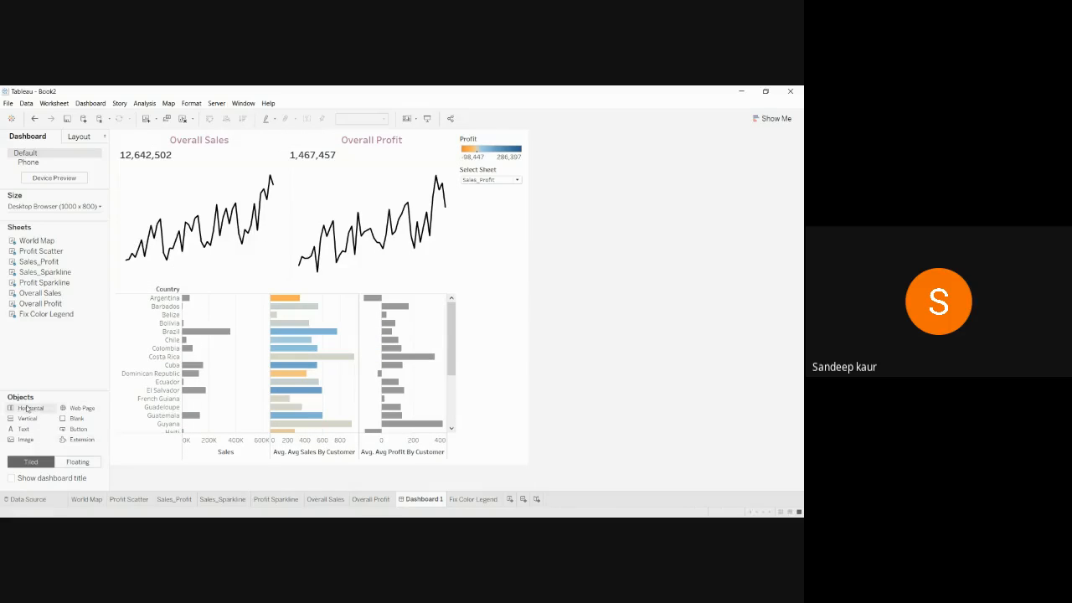
drag(26, 418, 267, 277)
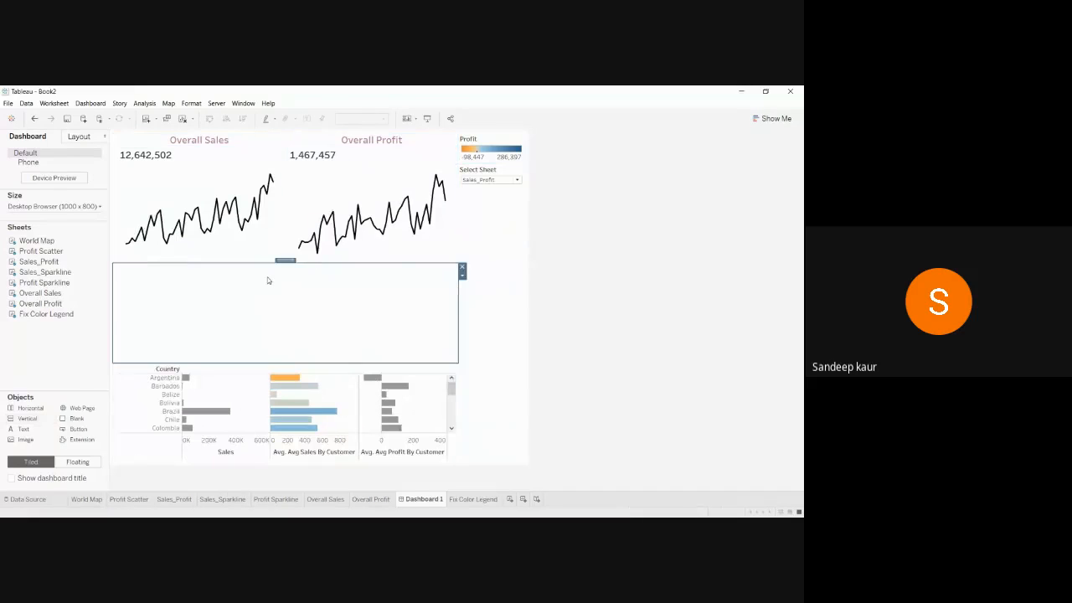
click(445, 369)
right_click(448, 368)
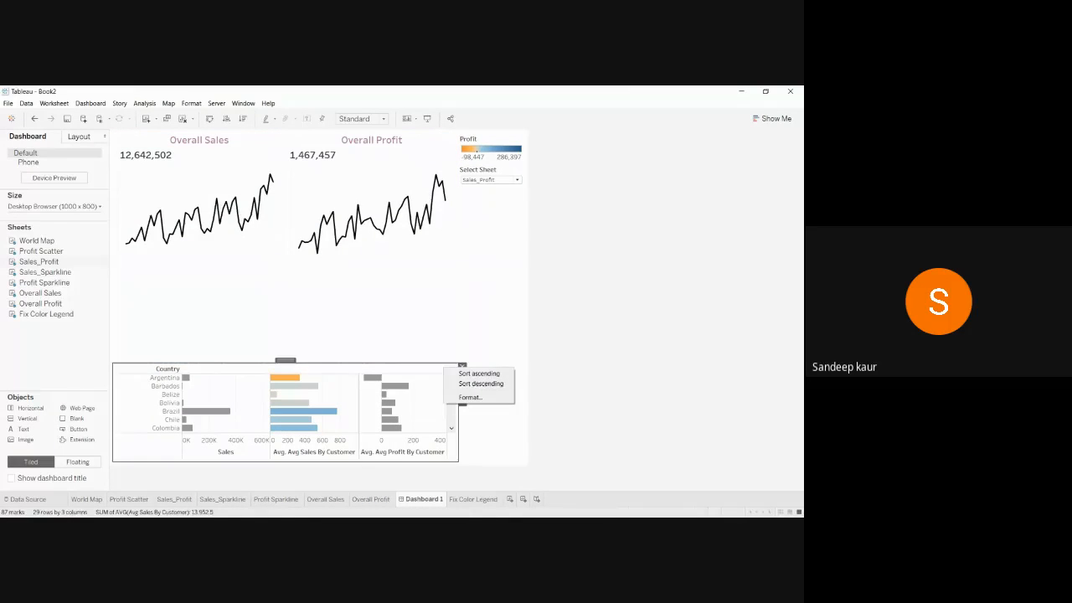
click(562, 343)
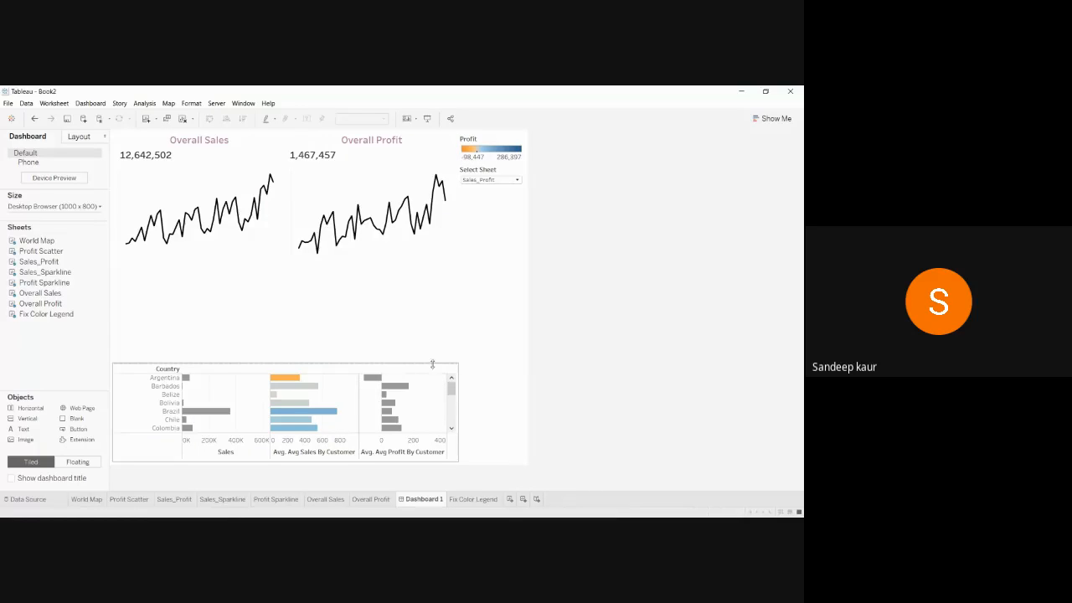
click(437, 371)
click(462, 401)
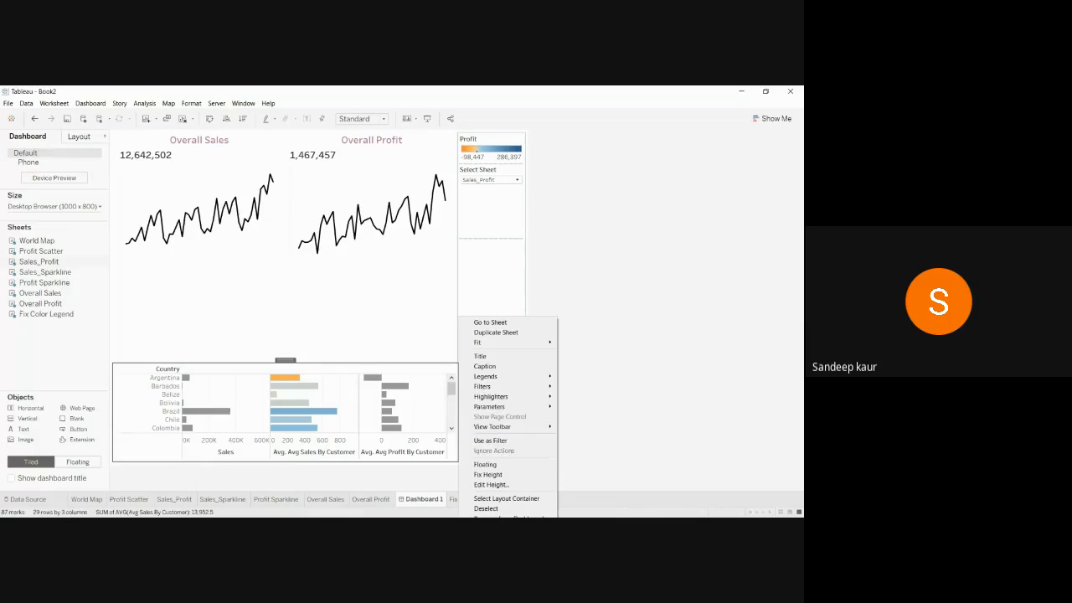
click(506, 499)
click(682, 335)
click(394, 329)
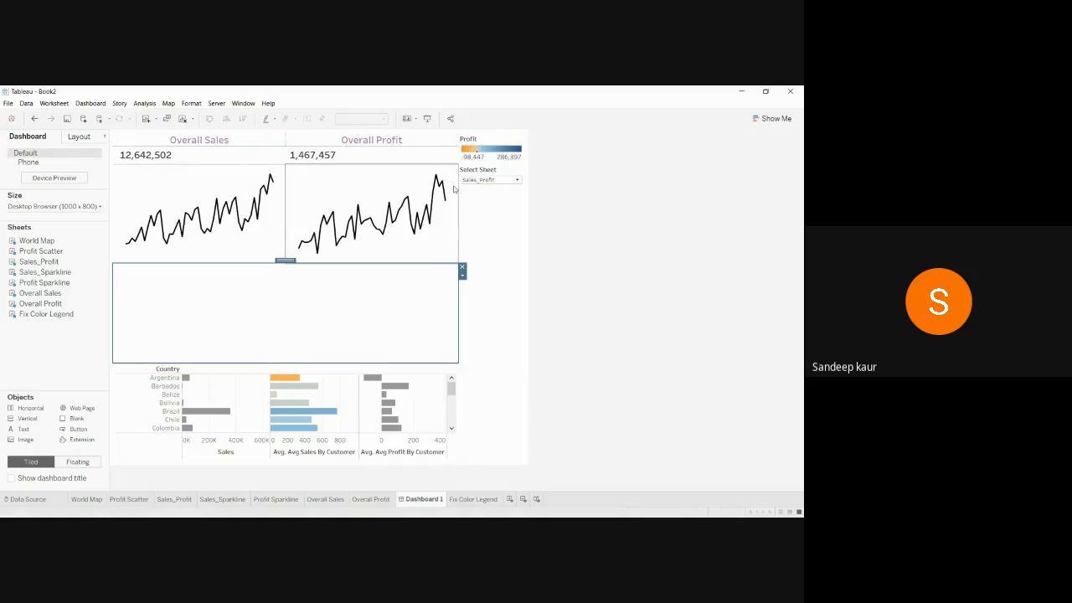
Move the Select Sheet control and the Profit legend side by side into the empty container above the country bar chart
click(504, 173)
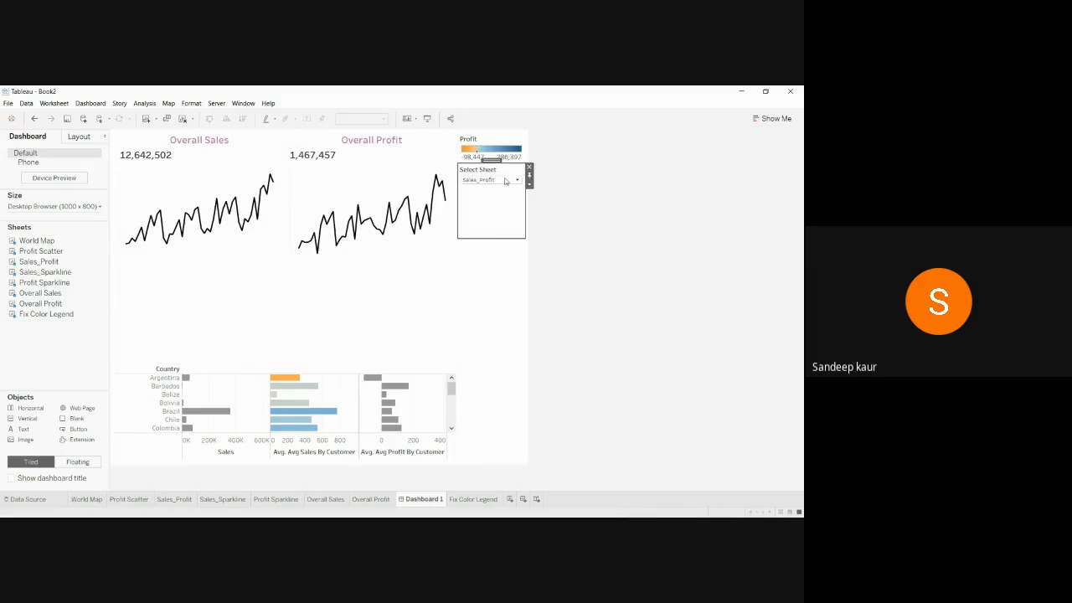
drag(491, 160, 242, 328)
click(506, 136)
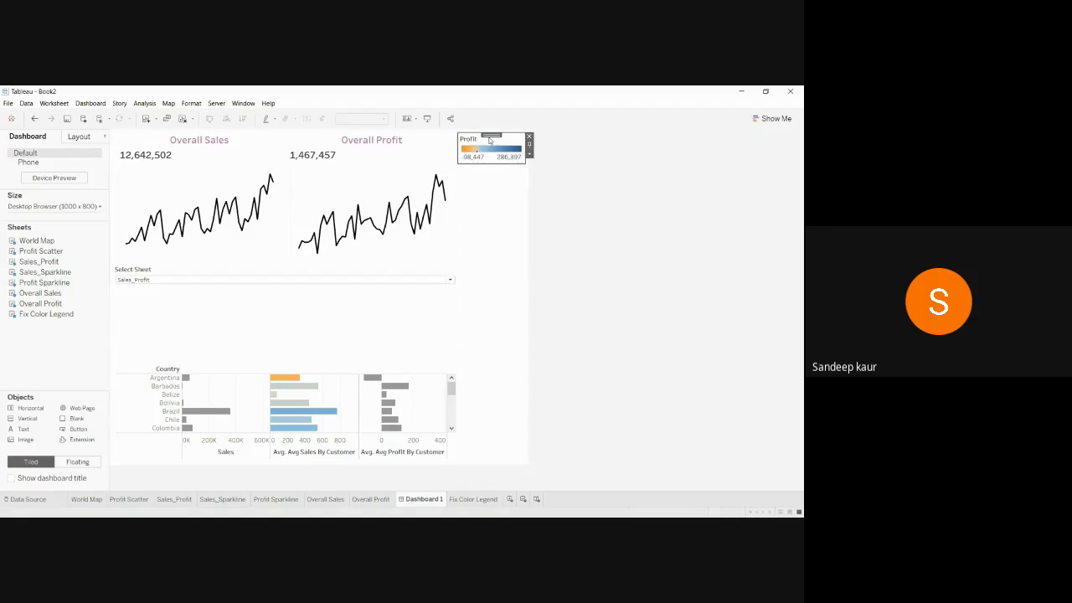
drag(491, 133, 404, 306)
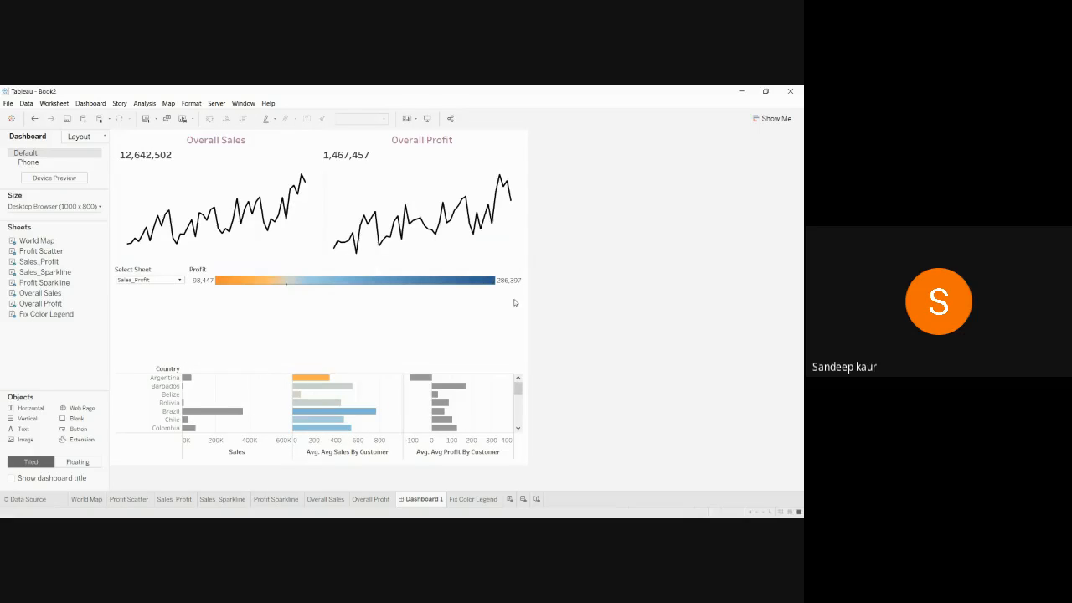
Extend the country bar chart upward to reduce the height of the container holding the control and legend
click(212, 368)
drag(212, 363, 206, 310)
click(332, 298)
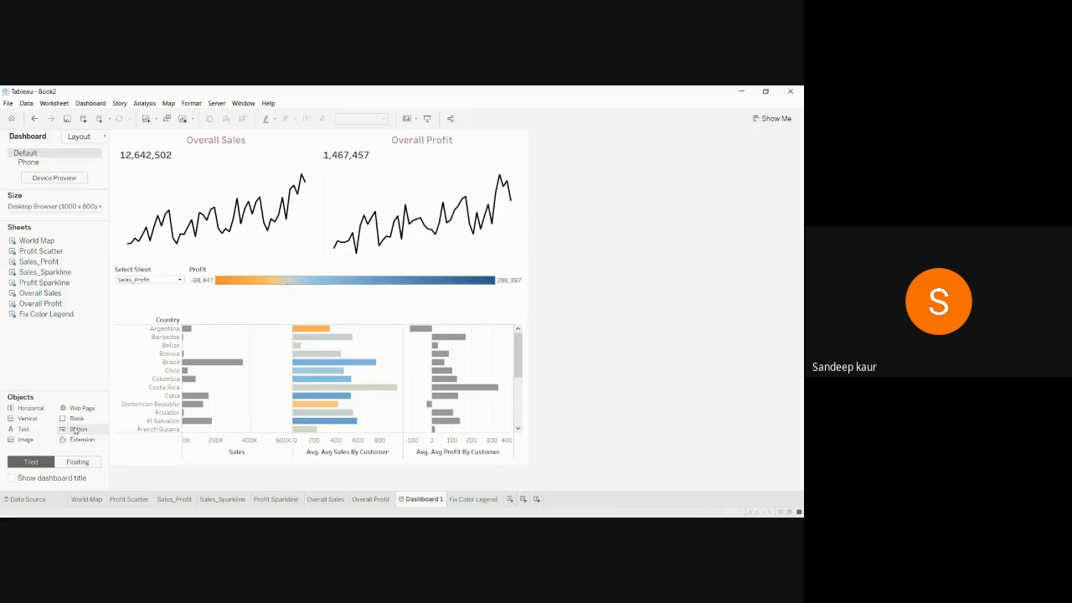
Add a Blank object between the Select Sheet control and the Profit legend, and widen it to shrink the legend
click(150, 392)
drag(201, 374, 198, 289)
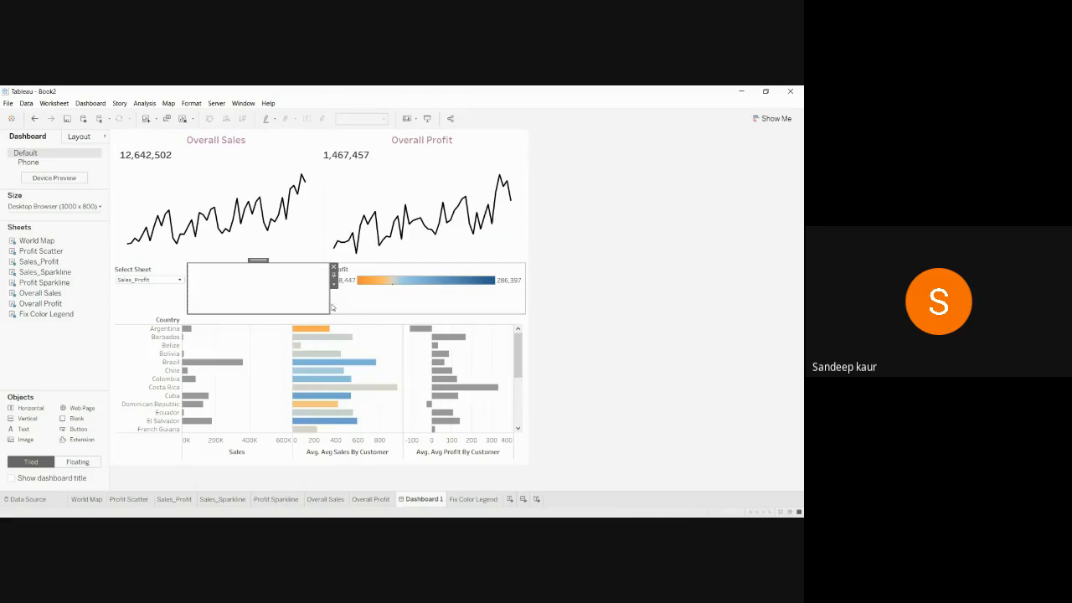
drag(331, 303, 459, 304)
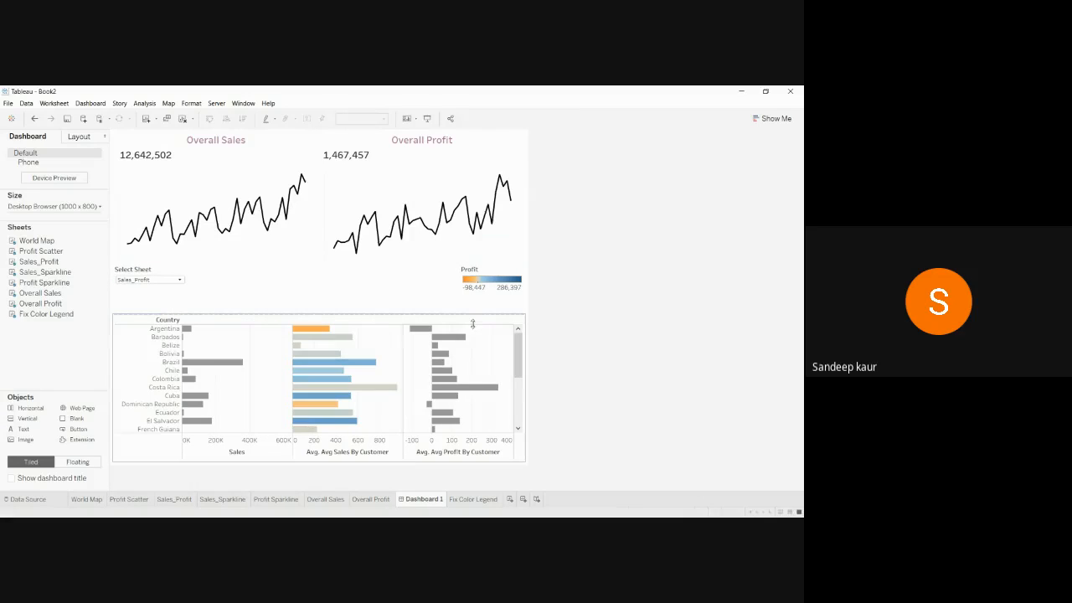
Raise the upper edge of the country bar chart to just below the Profit legend
drag(482, 314, 438, 298)
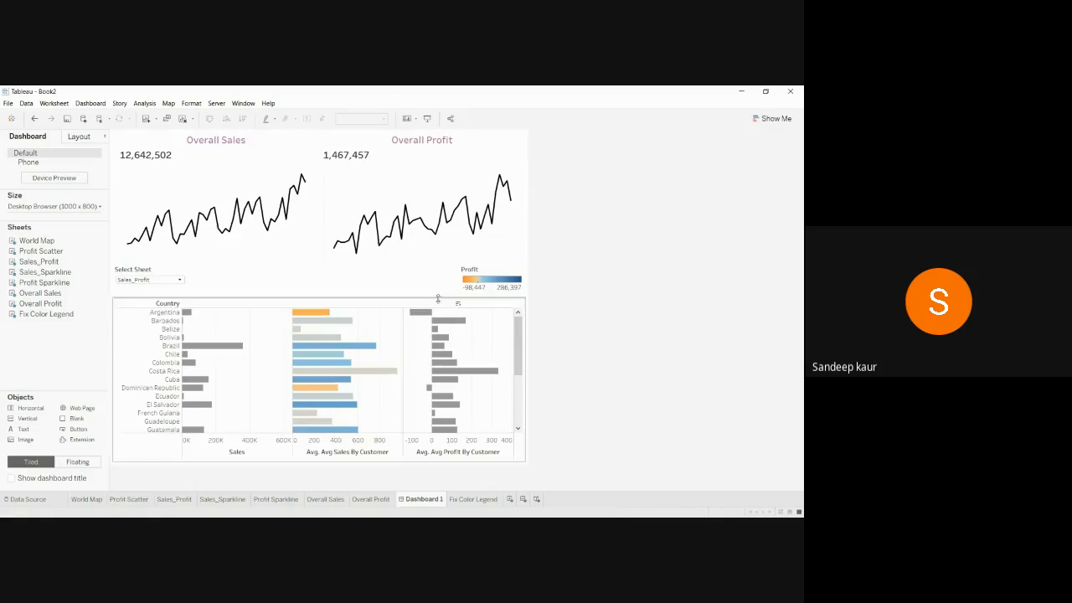
click(407, 259)
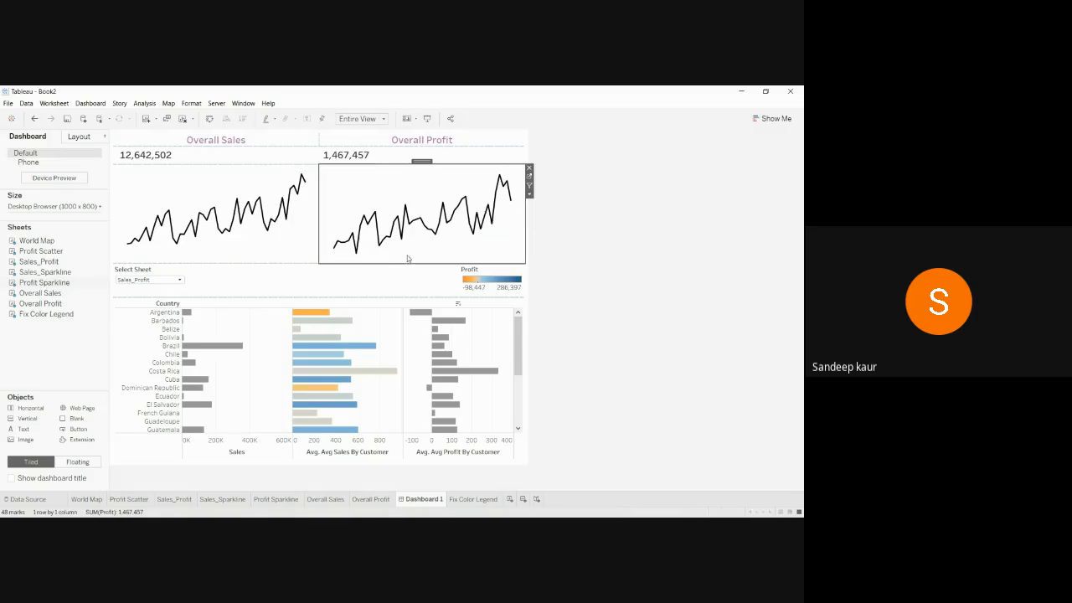
Raise the lower edge of the Overall Profit sparkline slightly, and test the Select Sheet control with World Map and Profit Scatter
drag(408, 262, 408, 254)
click(175, 276)
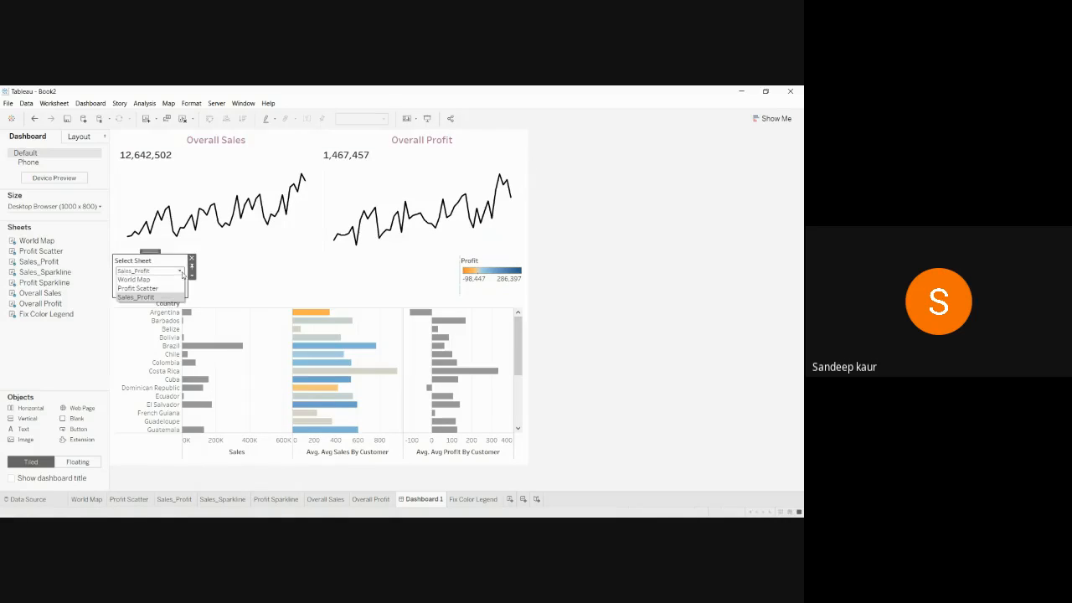
click(175, 284)
click(177, 274)
click(168, 287)
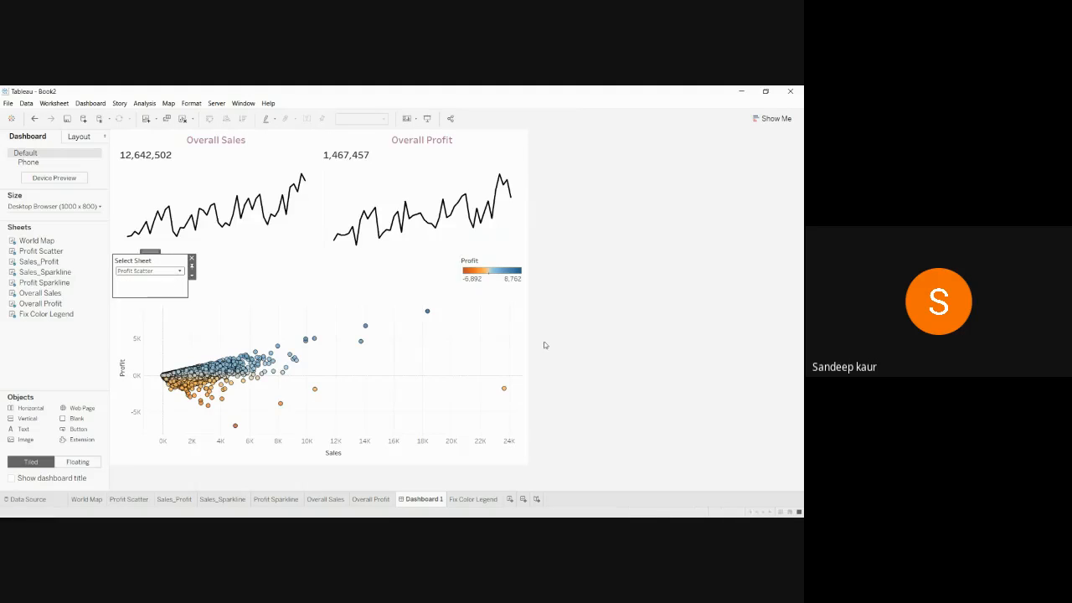
click(614, 353)
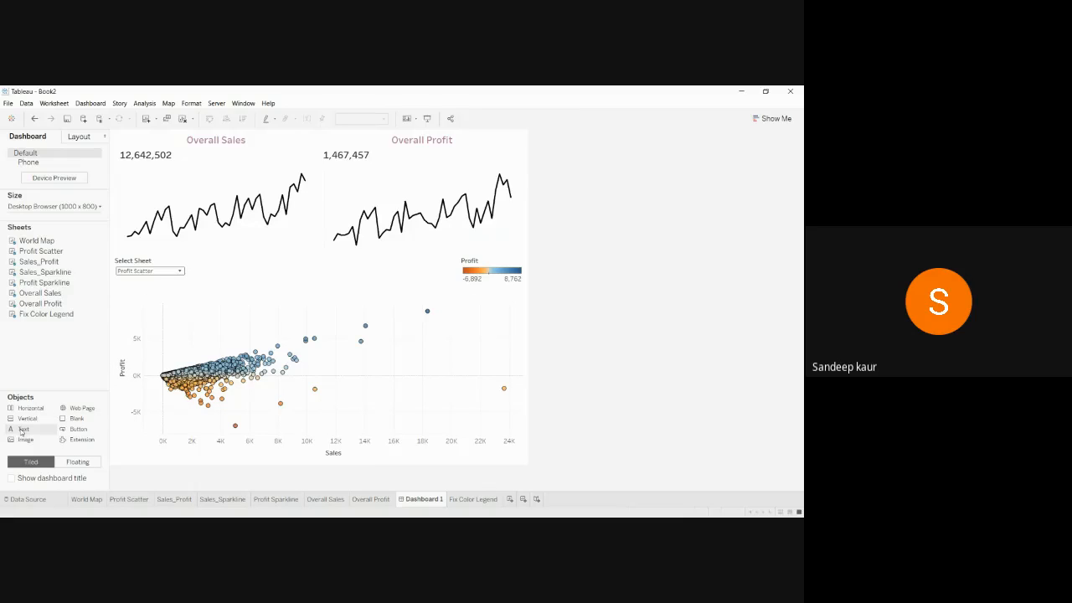
drag(36, 437, 383, 315)
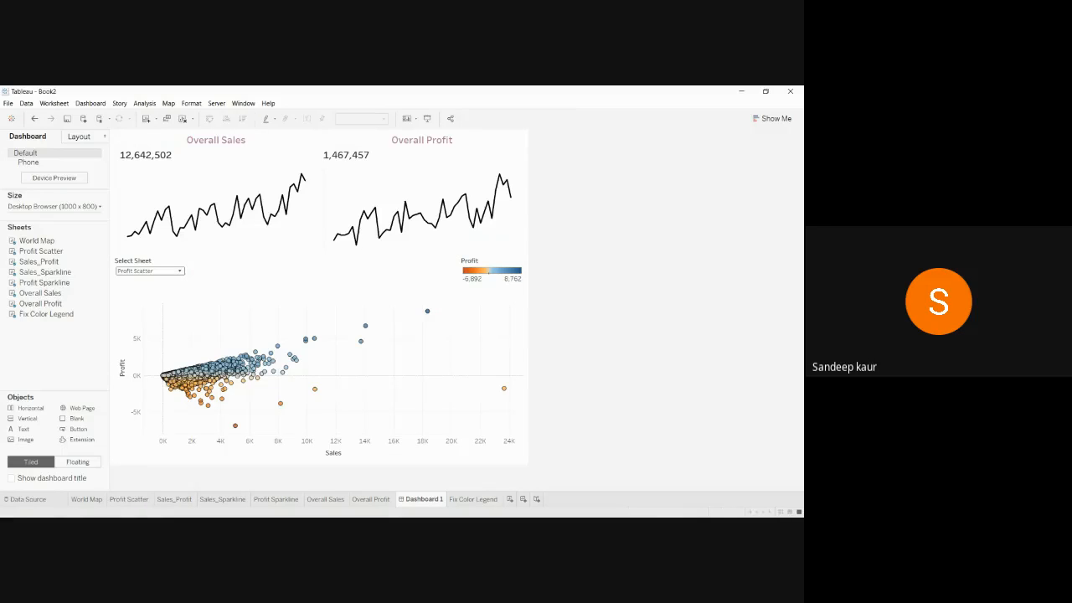
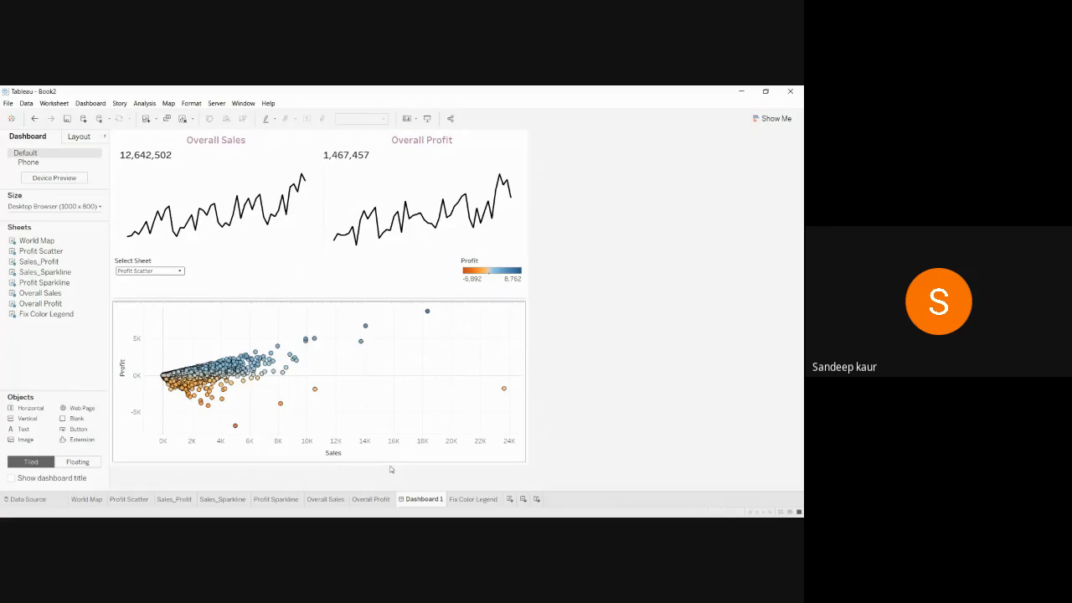
click(143, 500)
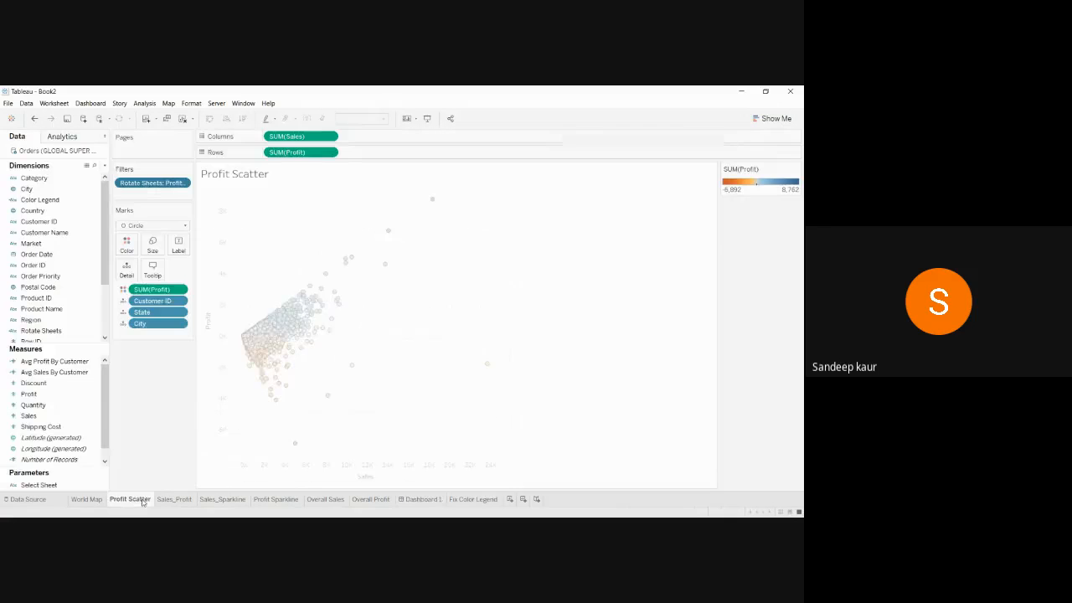
click(98, 500)
click(187, 501)
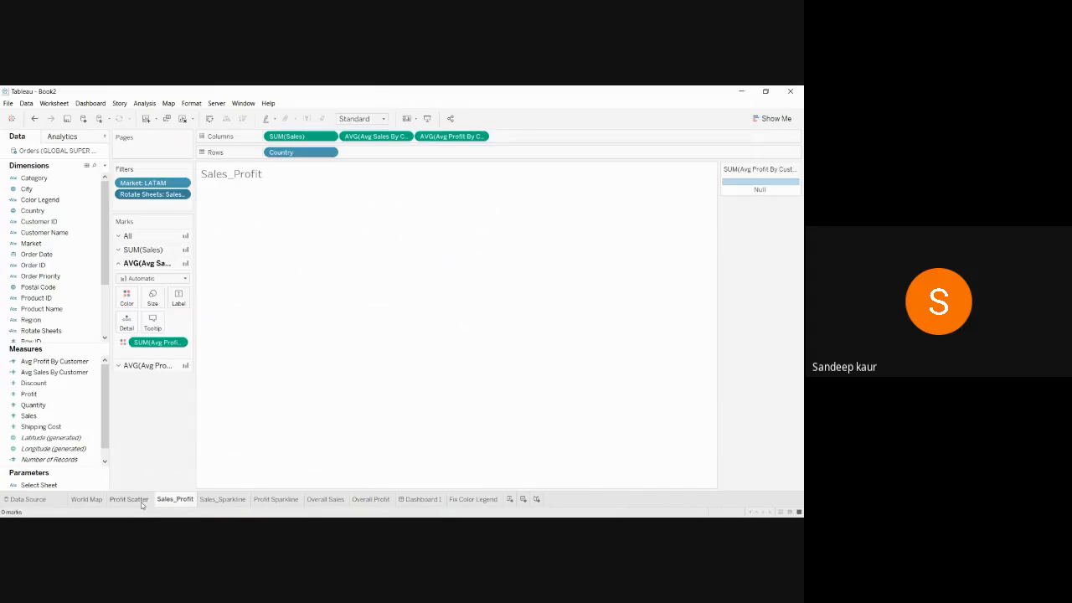
click(142, 500)
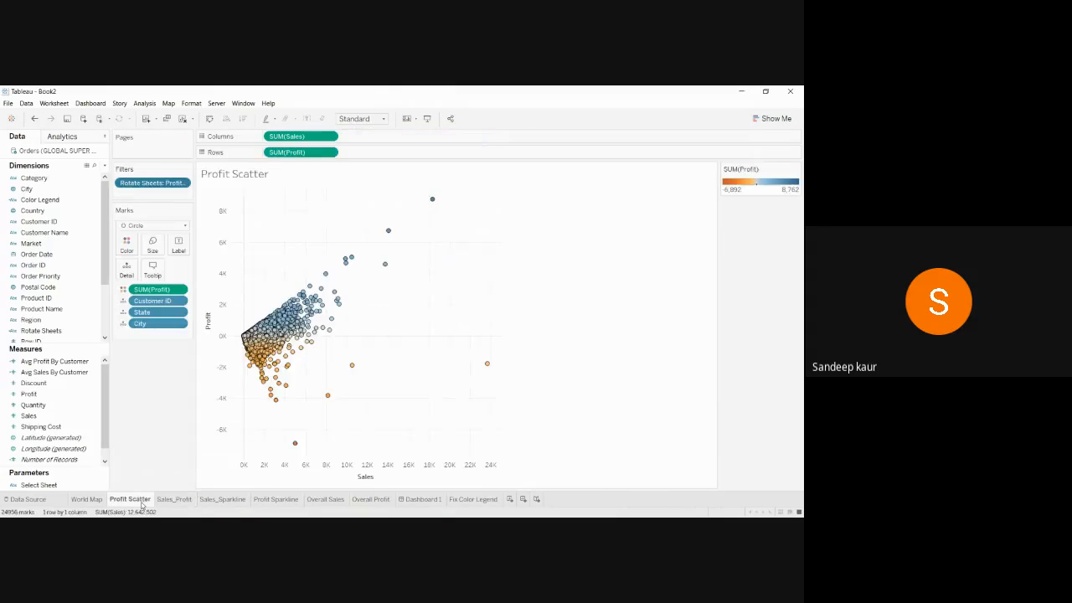
Create a second, empty dashboard and a new story
click(524, 500)
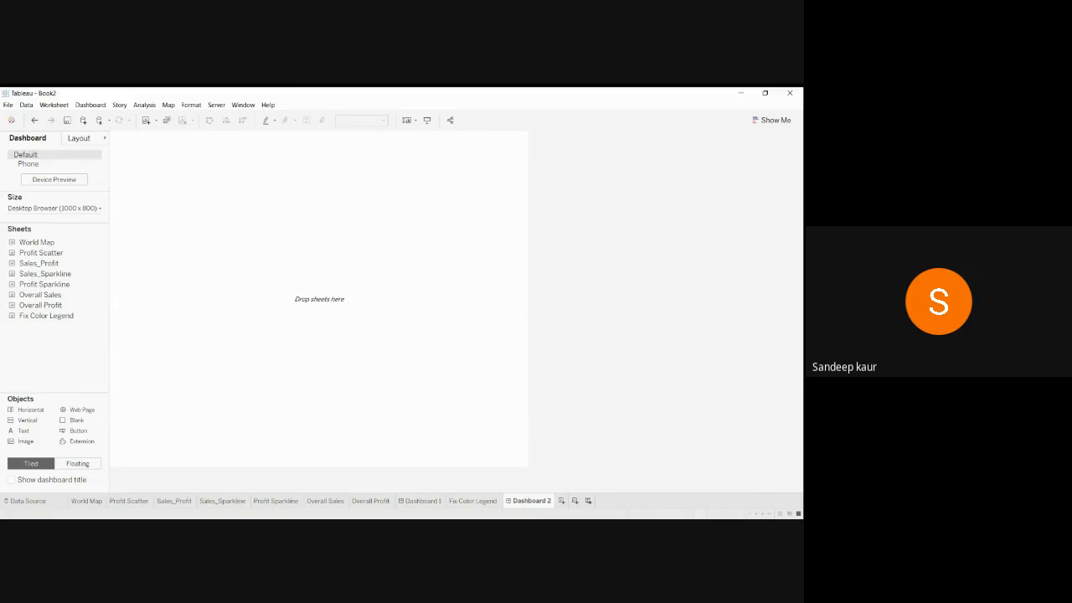
click(589, 501)
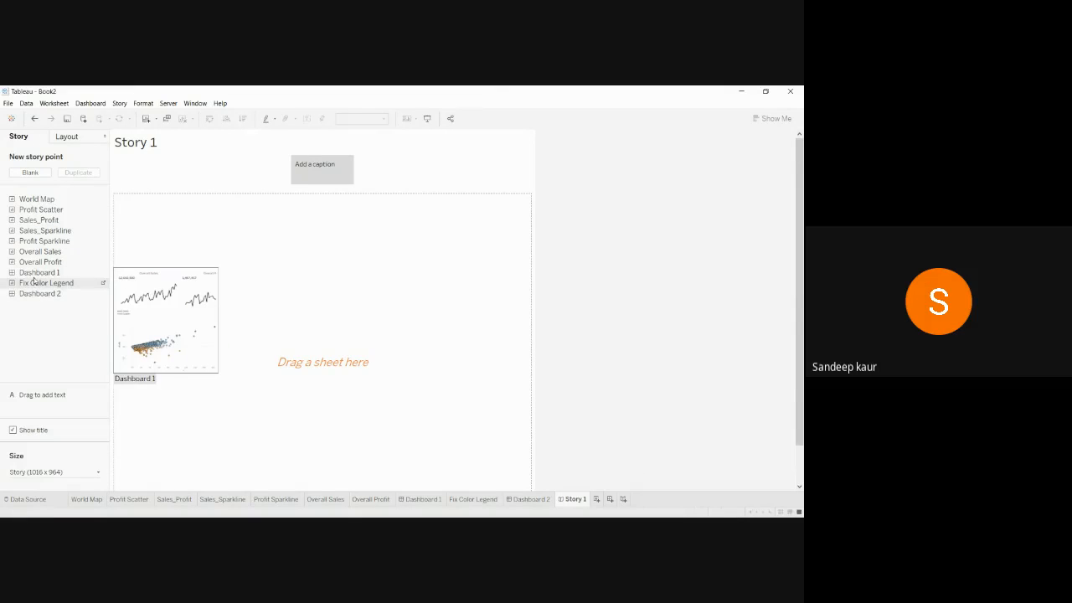
Place Dashboard 1 in the first story point and set its Select Sheet control to World Map
drag(34, 273, 242, 293)
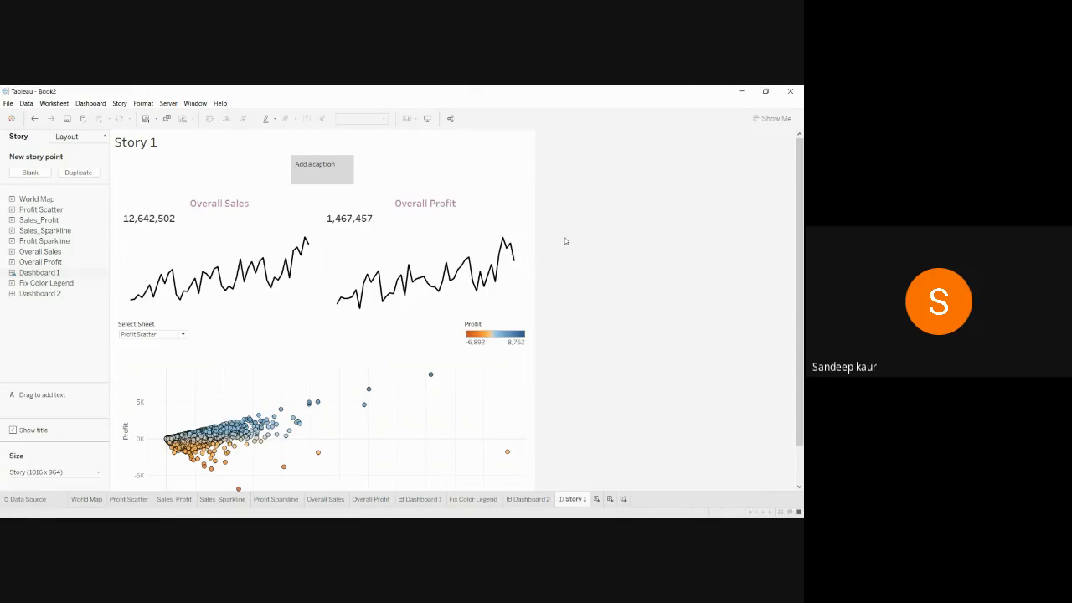
click(182, 334)
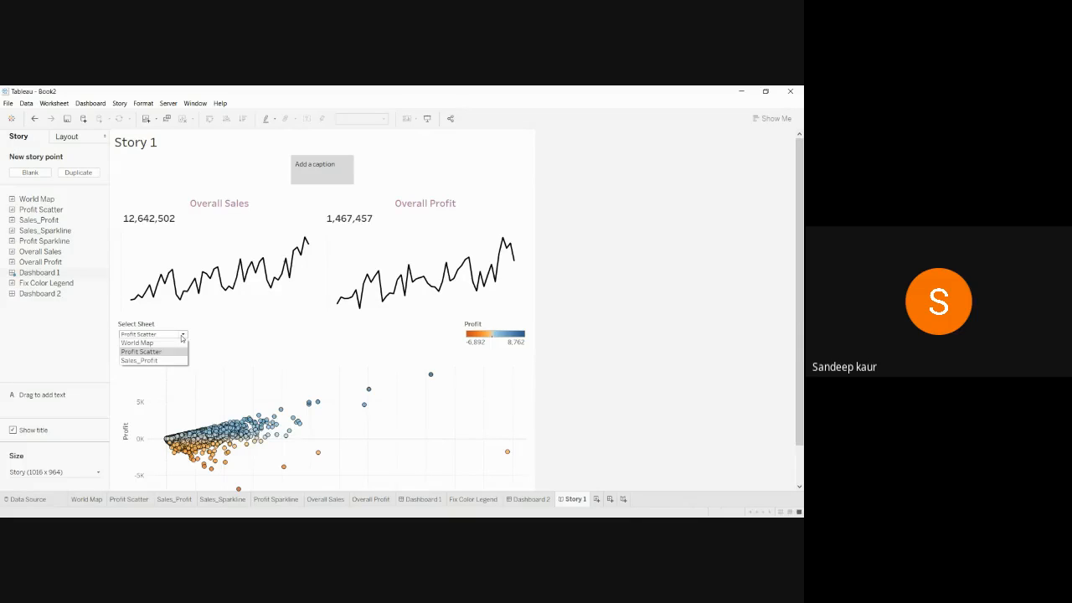
click(172, 343)
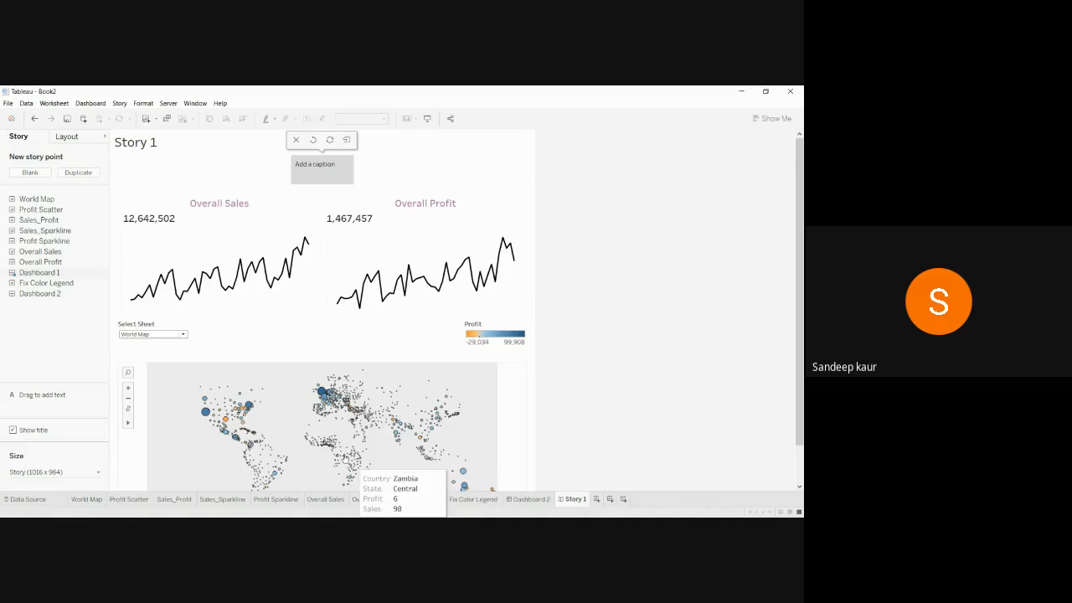
Caption the story point "This world map represents profit and sales in different states all over the world. As from the analysis"
click(323, 166)
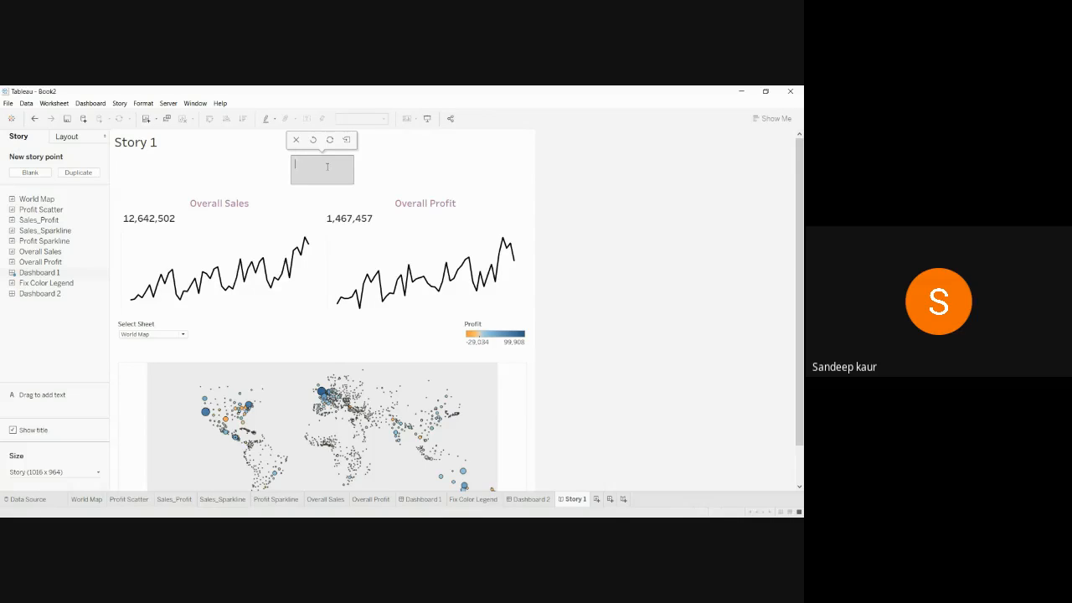
text(This worldmap represents profit and sales in)
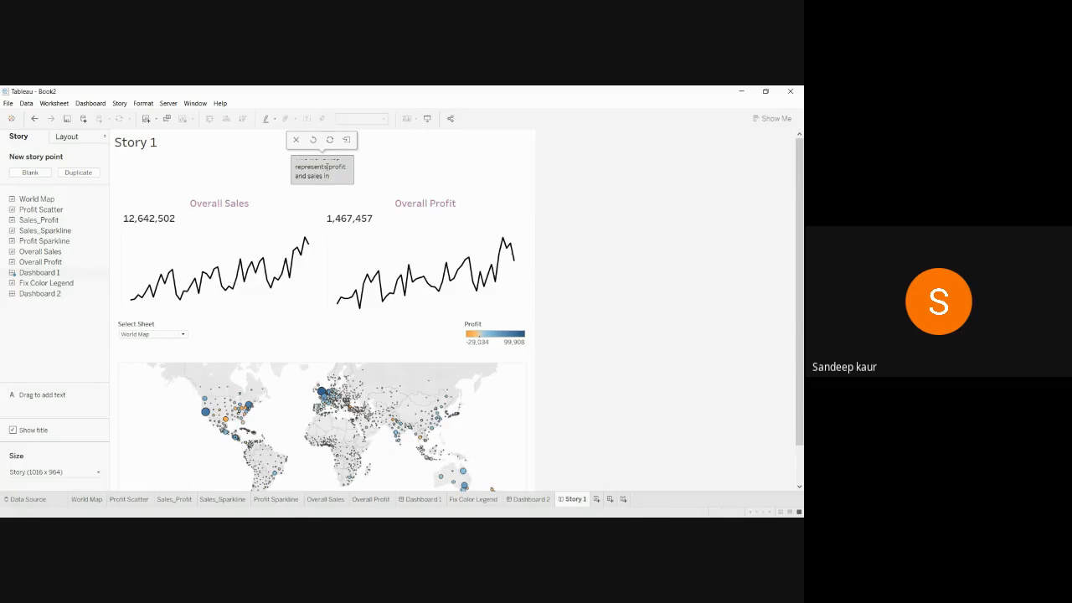
text( different)
text( states all ove)
text(r the world. As from)
text( the analysis)
Finish the caption with "we can see that maximum profit is reported in England, California and New York." and widen the caption box
text( we can see that m)
text(aximum profit is)
text( reported in)
text( Englan)
text(d, California)
text( and N)
text(ew York.)
drag(354, 175, 493, 175)
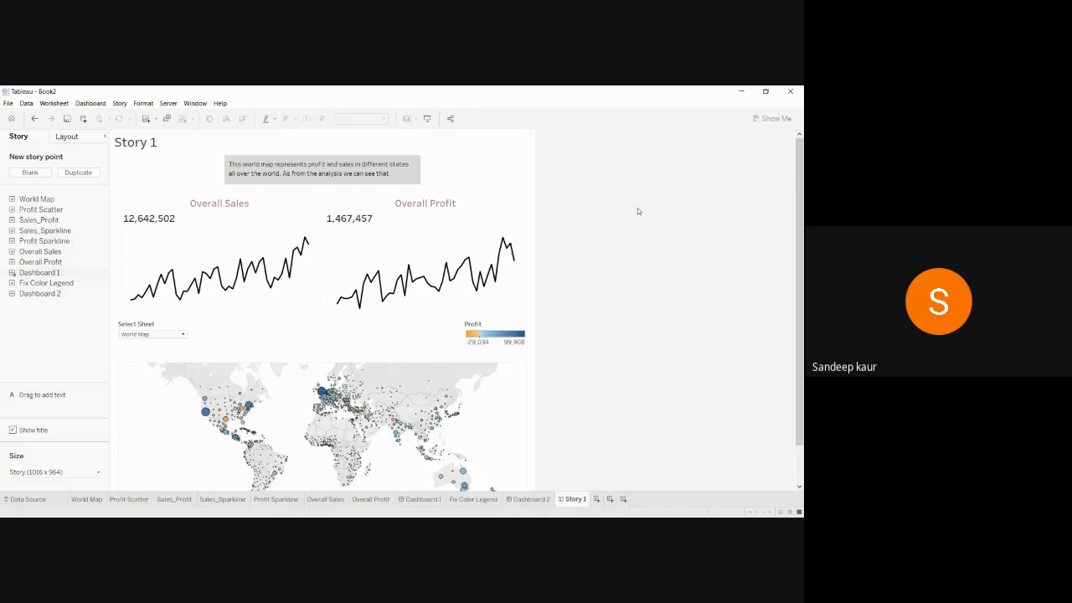
right_click(383, 352)
click(354, 382)
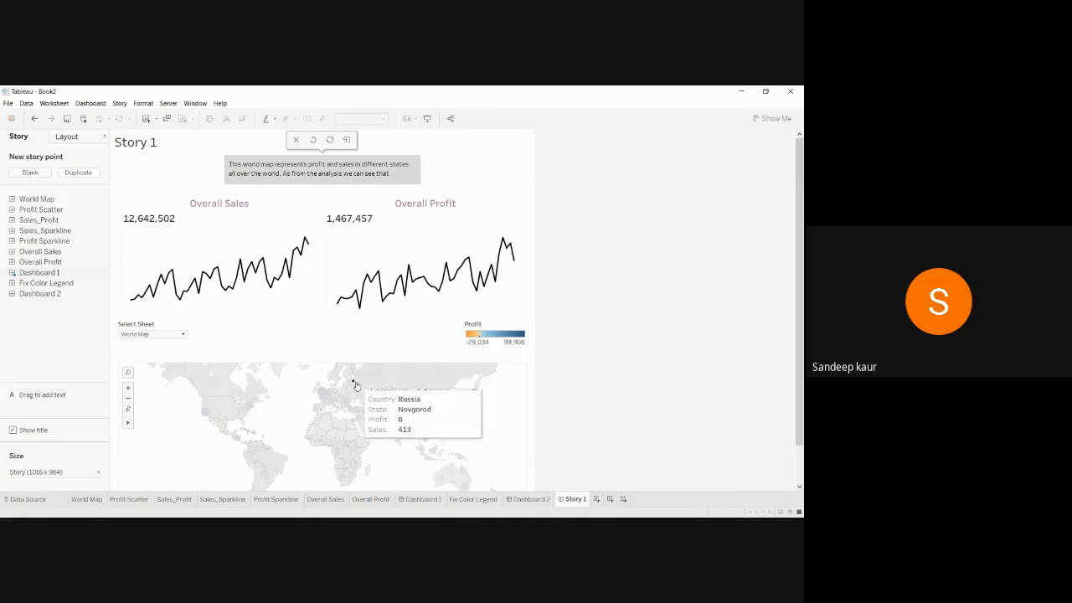
right_click(356, 382)
click(632, 384)
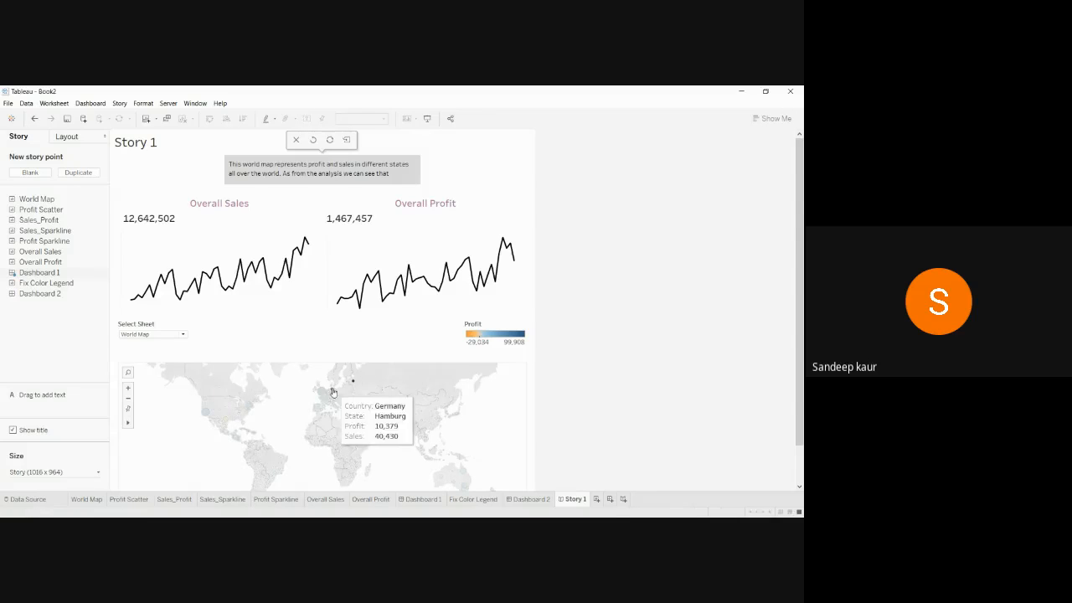
Add the point annotation "Profit is more in California in USA" to the California mark and place it up and left of the mark
click(205, 412)
right_click(205, 412)
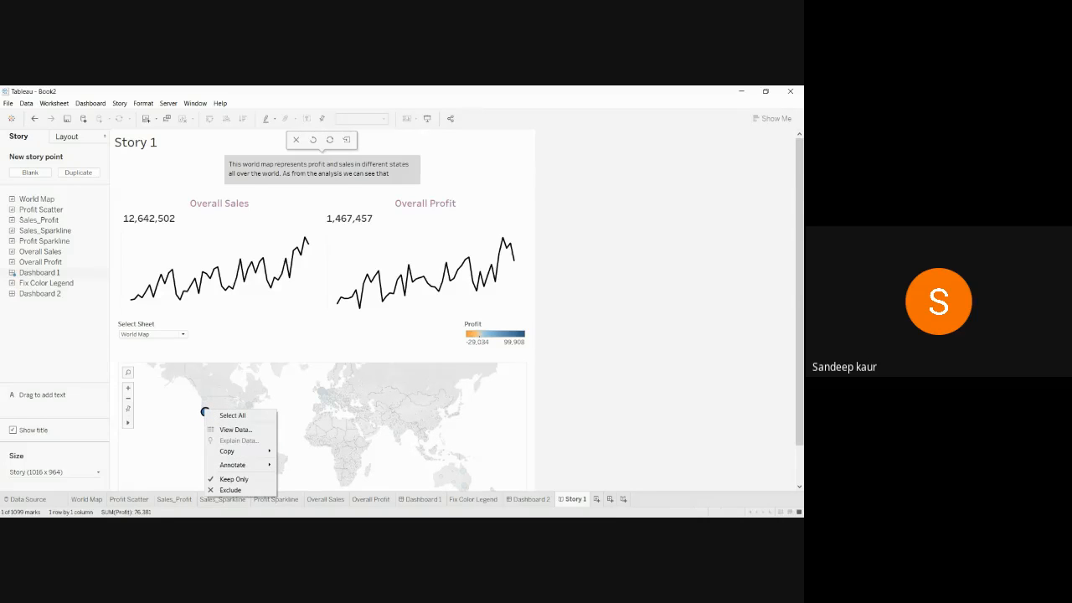
mouse_move(239, 465)
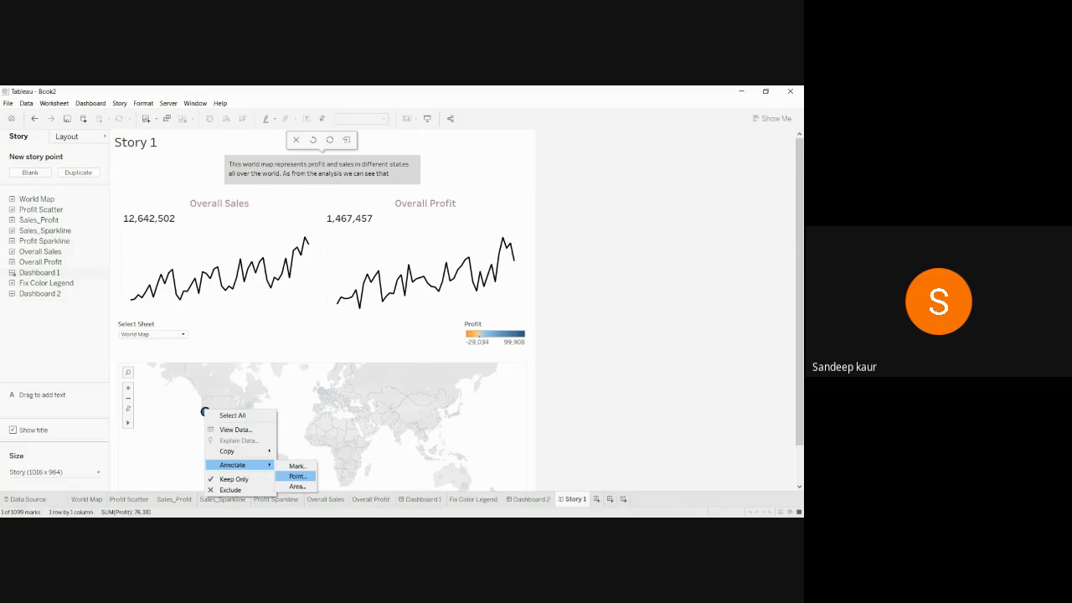
click(296, 475)
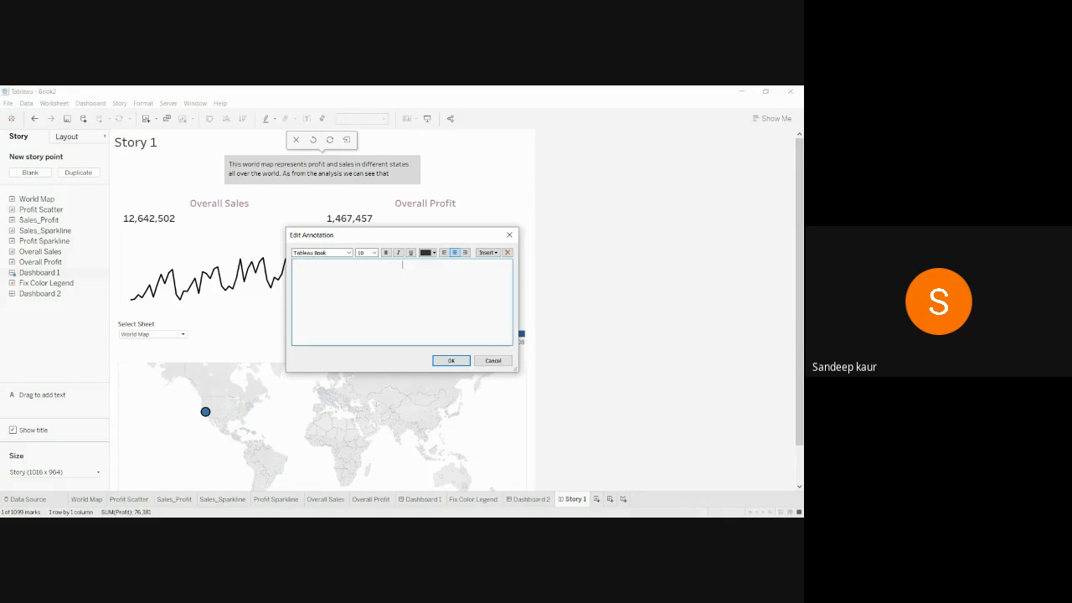
text(Profit is more in California in USA)
click(451, 361)
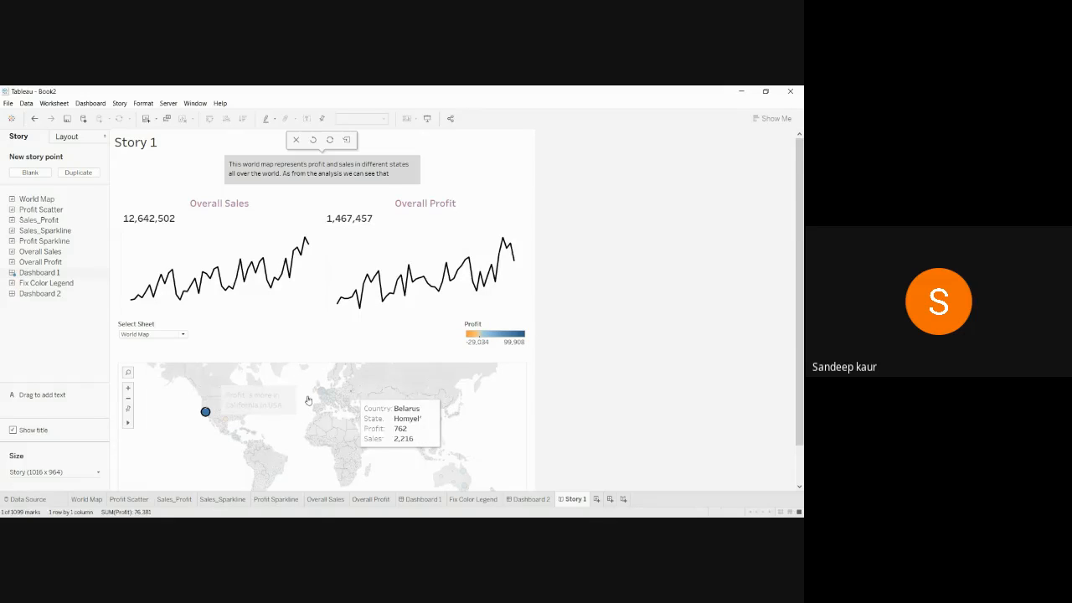
mouse_move(274, 400)
mouse_down()
mouse_move(244, 381)
mouse_move(193, 383)
mouse_move(183, 358)
mouse_up()
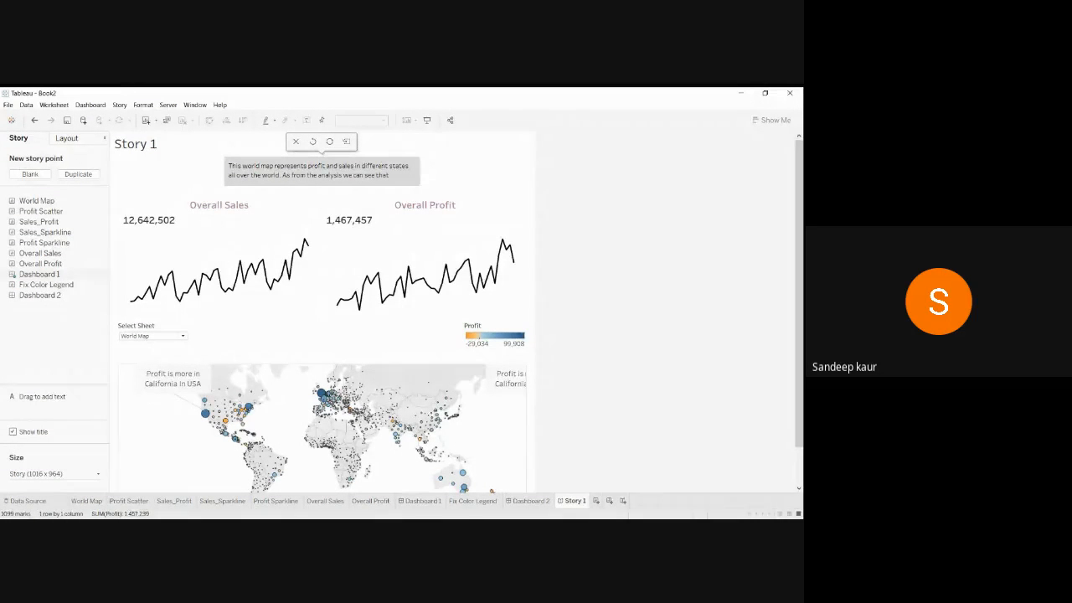
Reposition the California annotation just above the western USA by moving its repeated copy from the map's eastern edge
key(alt+Tab)
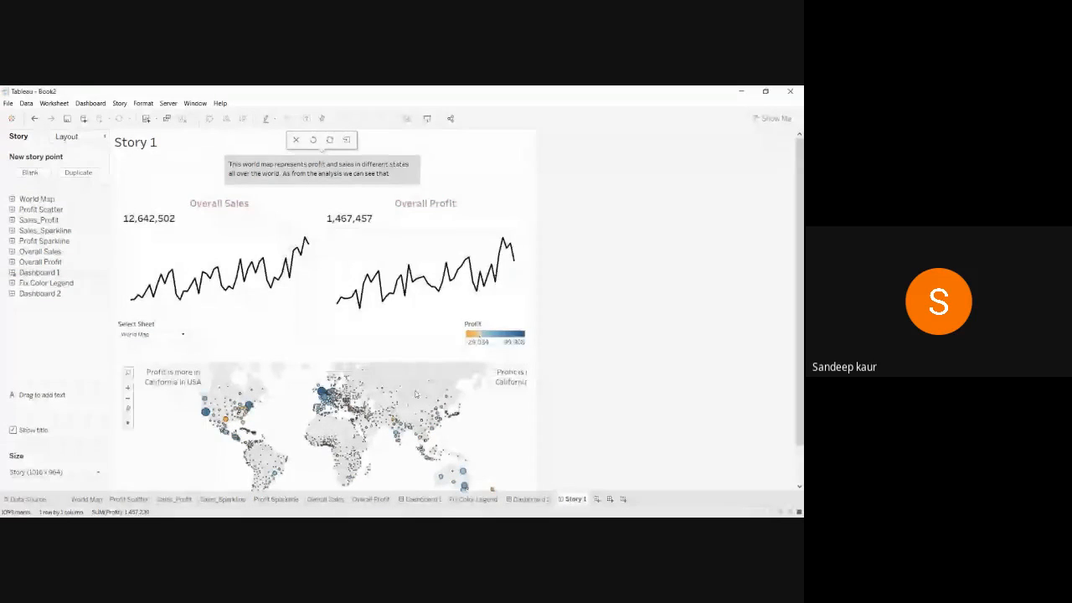
mouse_move(332, 387)
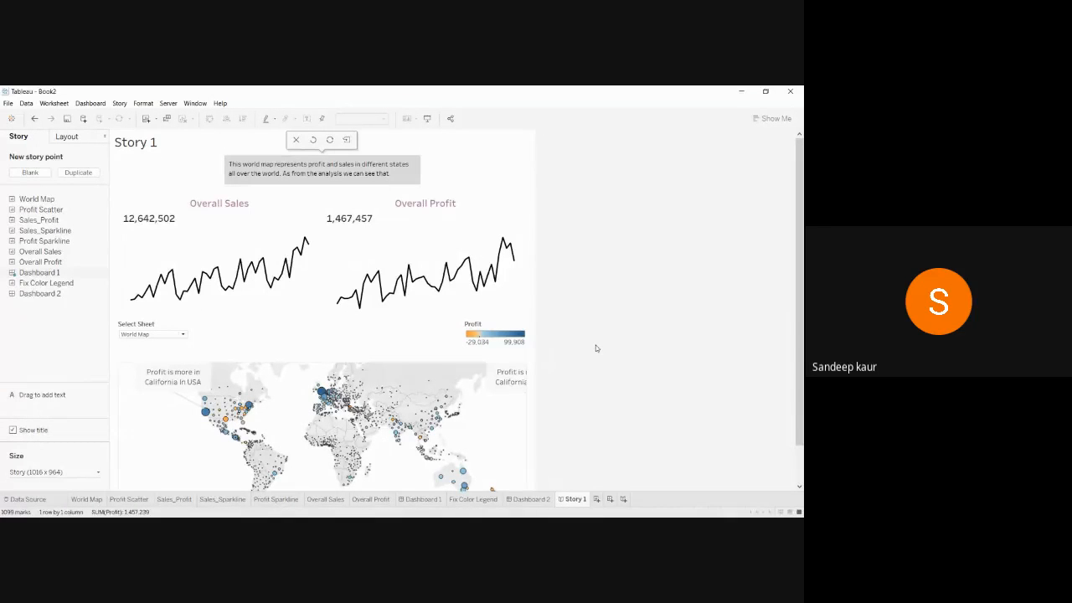
mouse_move(396, 421)
scroll(801, 331, down, 2)
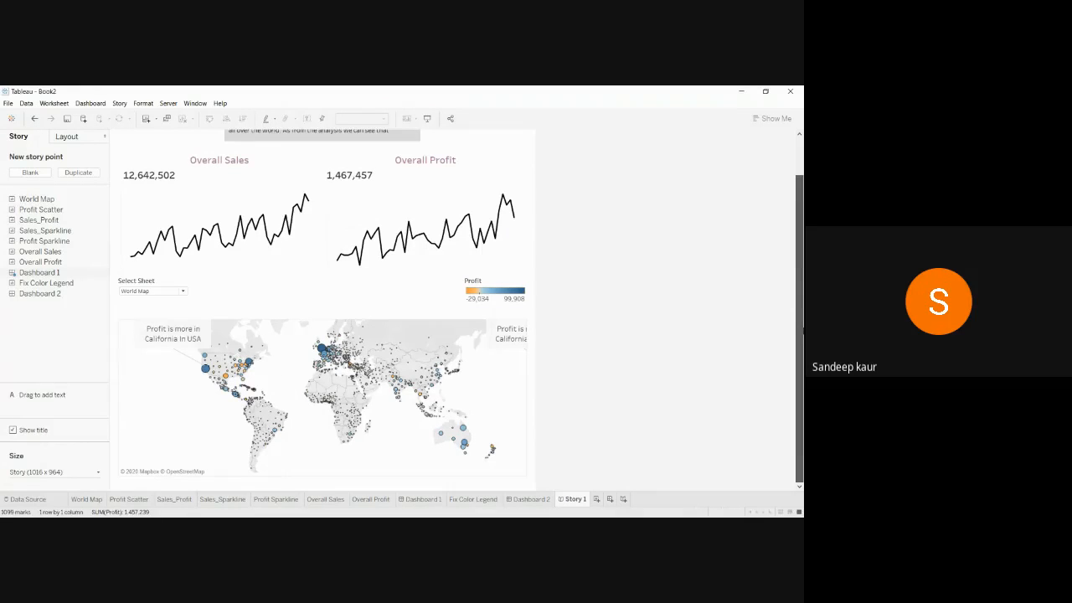
scroll(802, 314, up, 1)
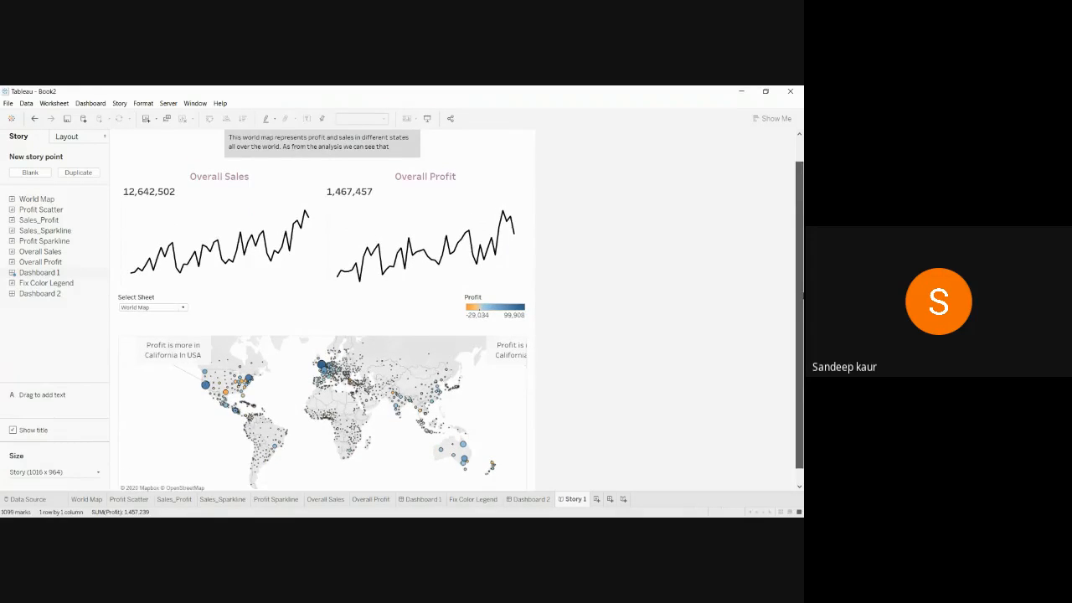
click(520, 355)
mouse_move(521, 356)
mouse_down()
mouse_move(433, 406)
mouse_move(335, 369)
mouse_move(187, 355)
mouse_up()
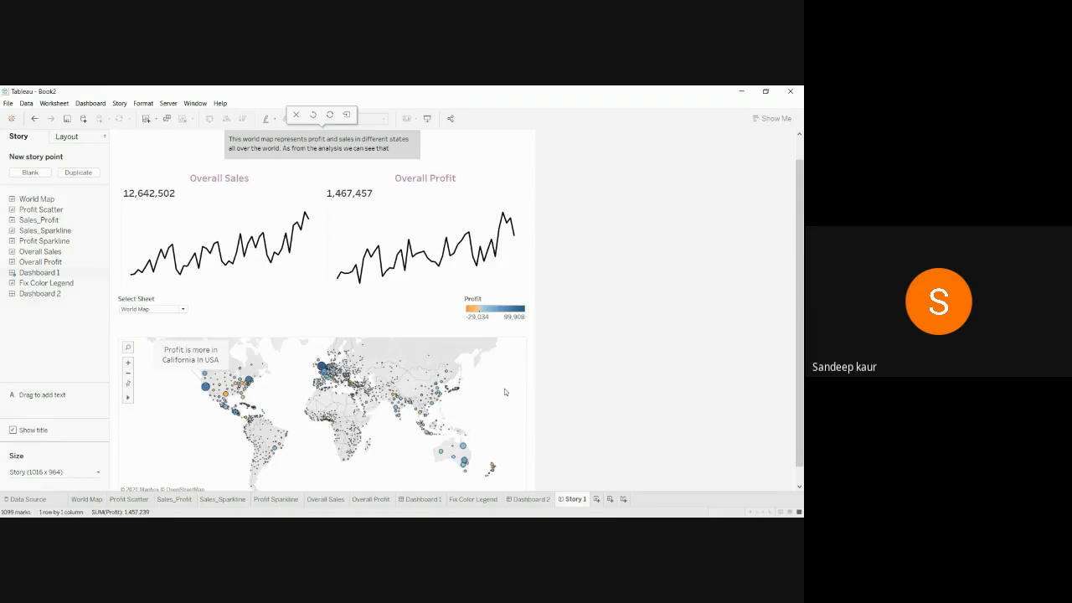
mouse_move(800, 289)
mouse_down()
mouse_move(800, 265)
mouse_move(800, 302)
mouse_up()
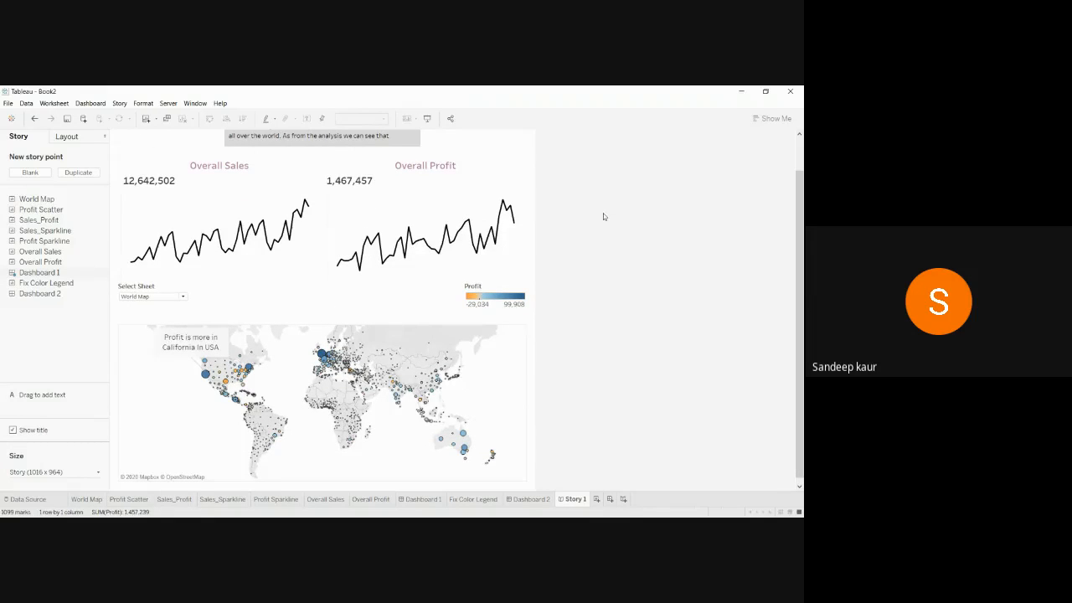
drag(801, 244, 802, 212)
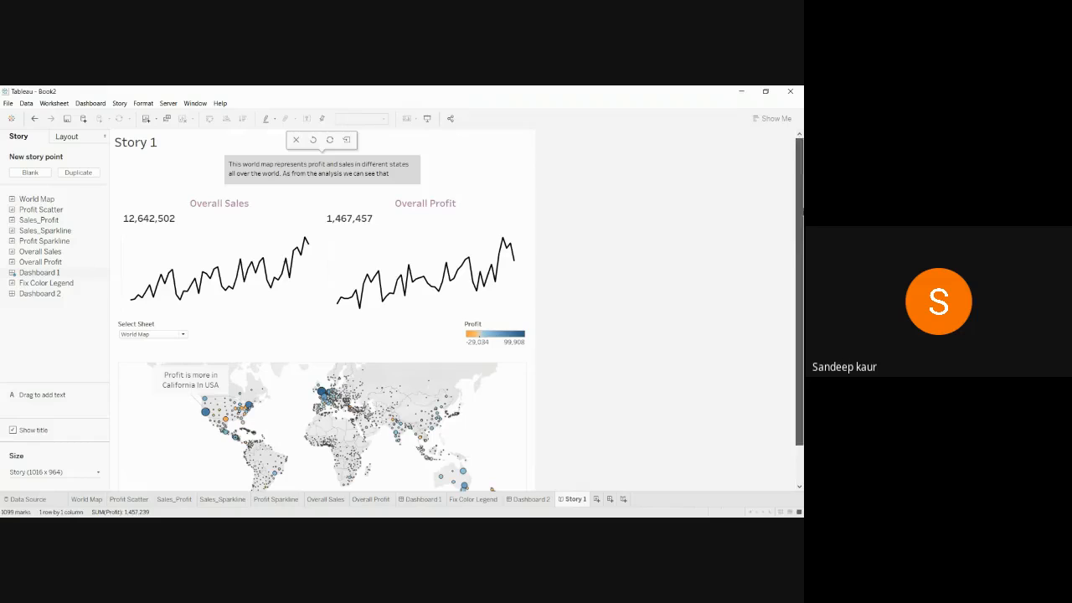
Add a blank second story point, place Dashboard 1 in it and set its Select Sheet control to Sales_Profit
click(34, 173)
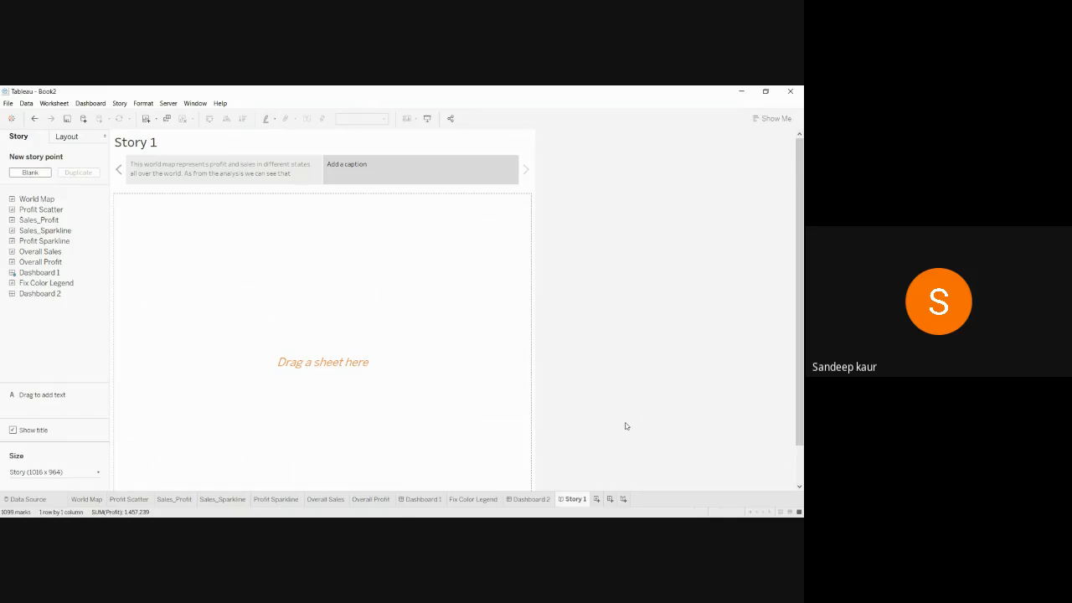
drag(59, 274, 168, 287)
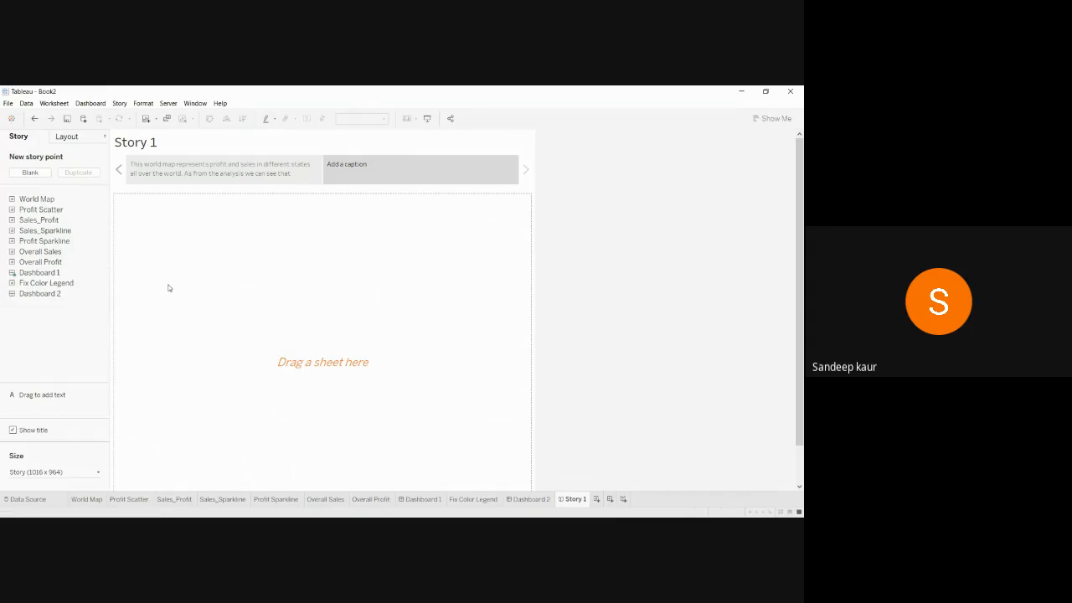
drag(62, 274, 245, 318)
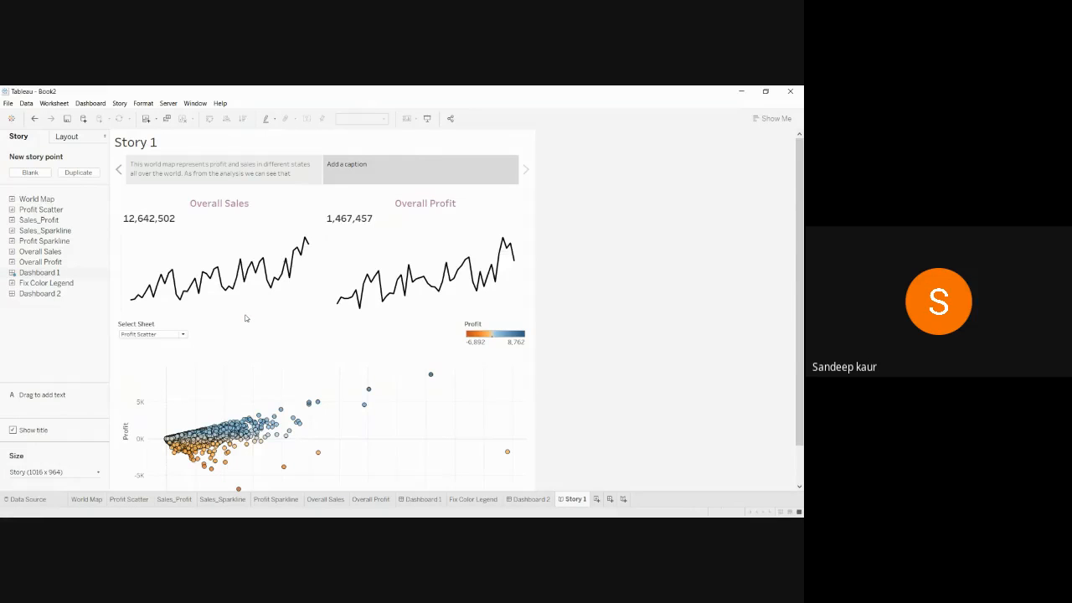
click(182, 334)
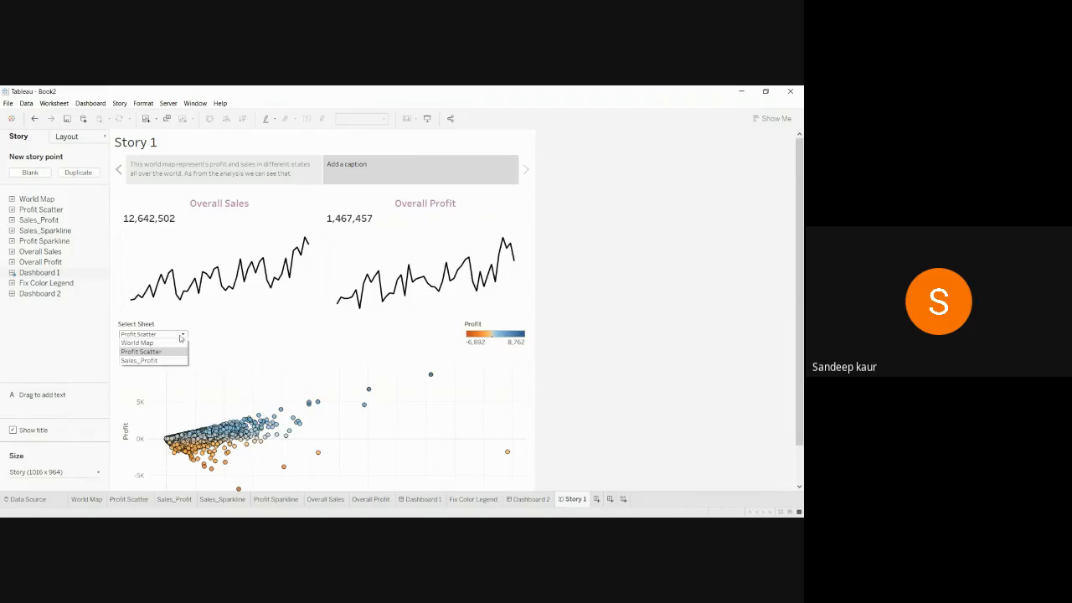
click(139, 360)
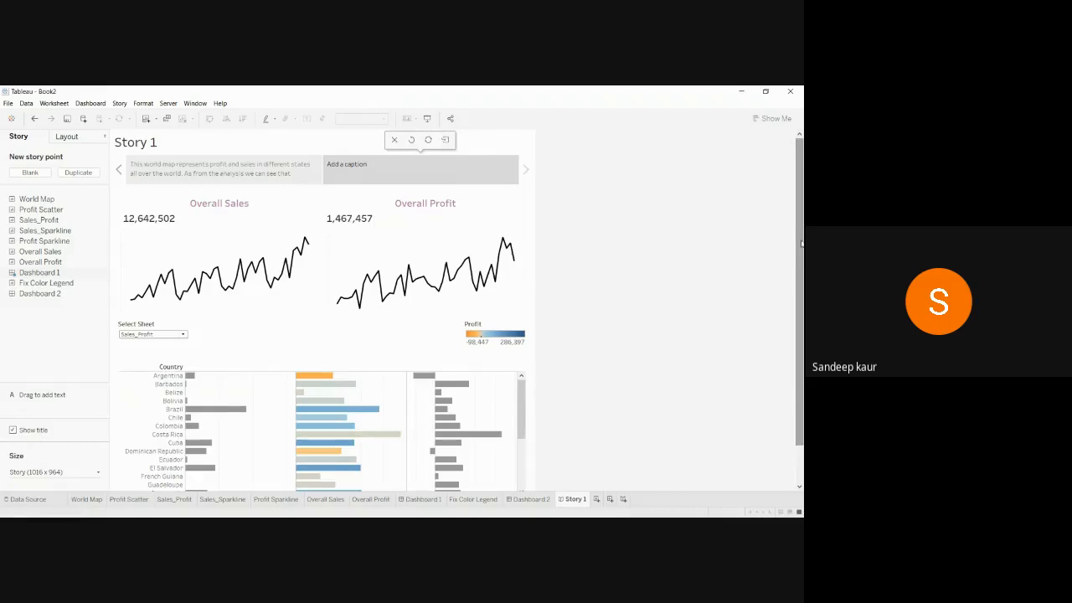
Give the second story point, the one showing Sales_Profit, the caption "Heading/ analysis"
scroll(558, 292, down, 2)
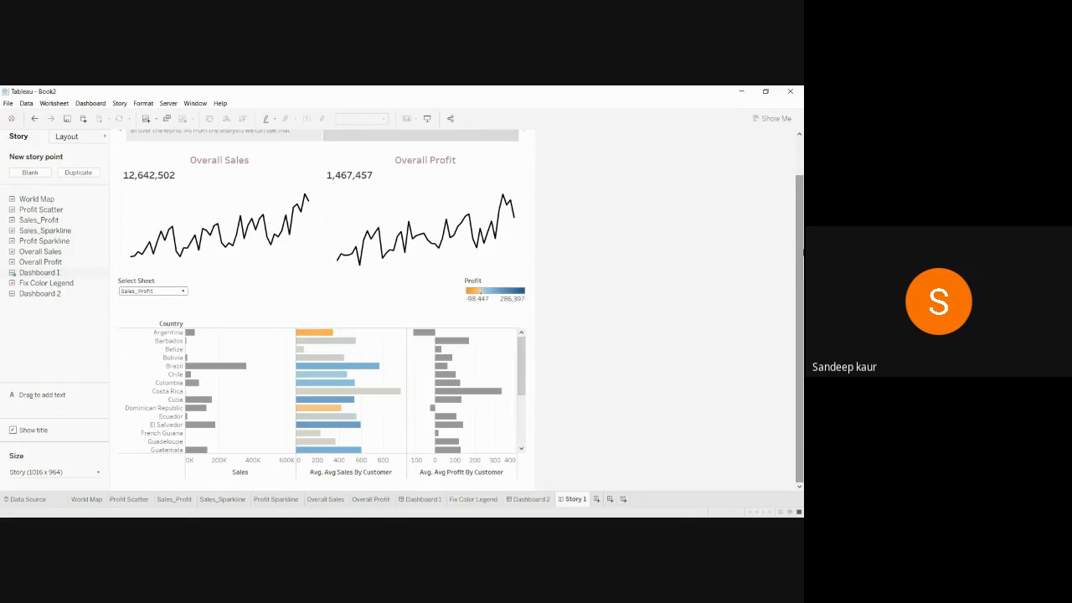
drag(799, 249, 794, 201)
click(402, 163)
text(Above)
key(BackSpace)
key(BackSpace)
key(BackSpace)
key(BackSpace)
key(BackSpace)
text(Heading/ analysis)
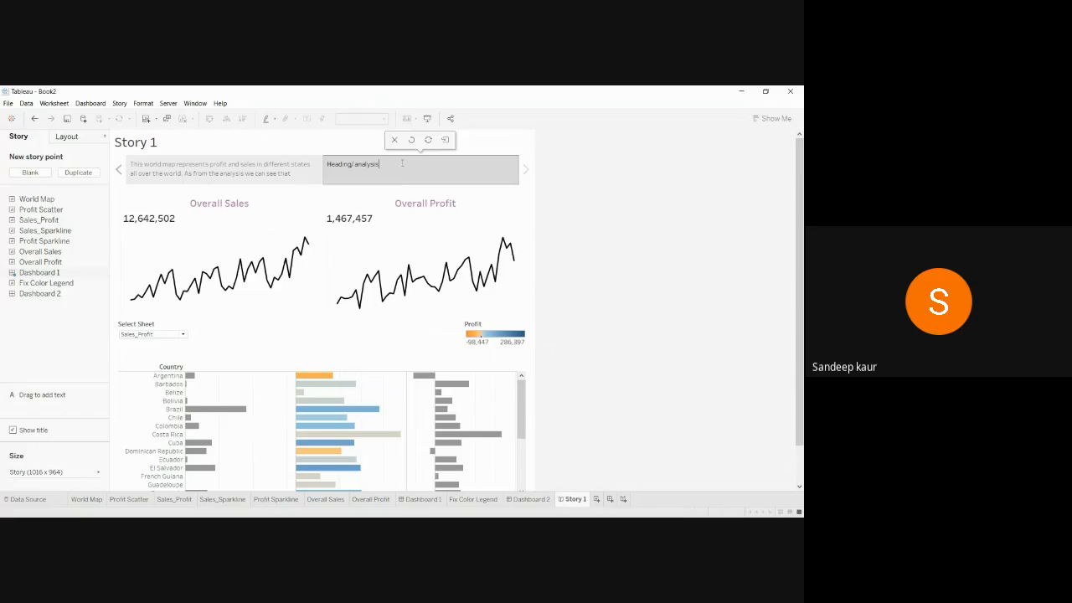
click(536, 196)
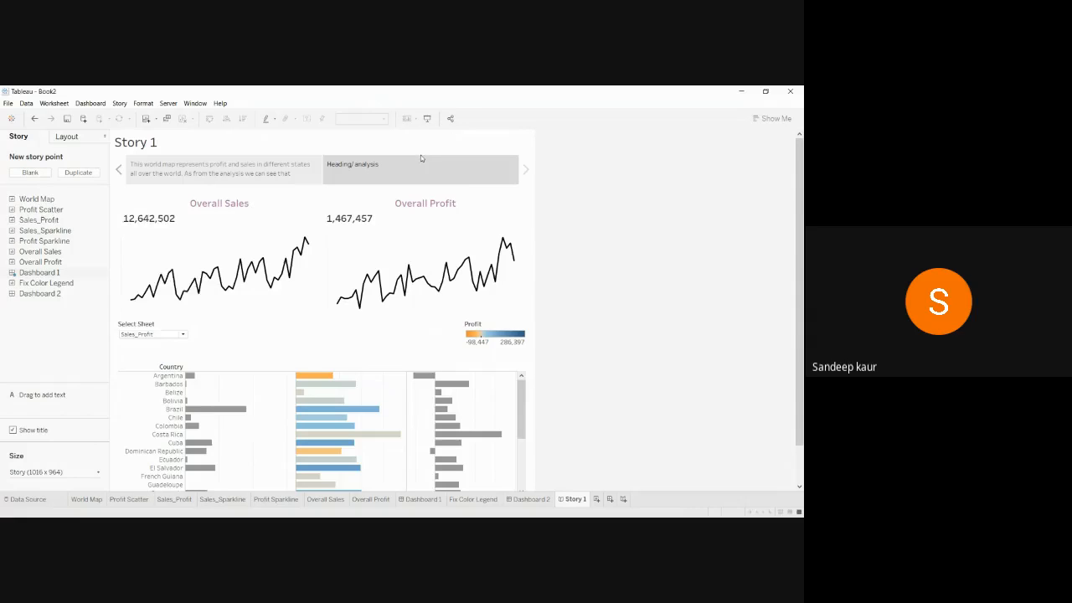
Add a blank third story point, place Dashboard 1 in it and caption it "Analysis"
click(32, 174)
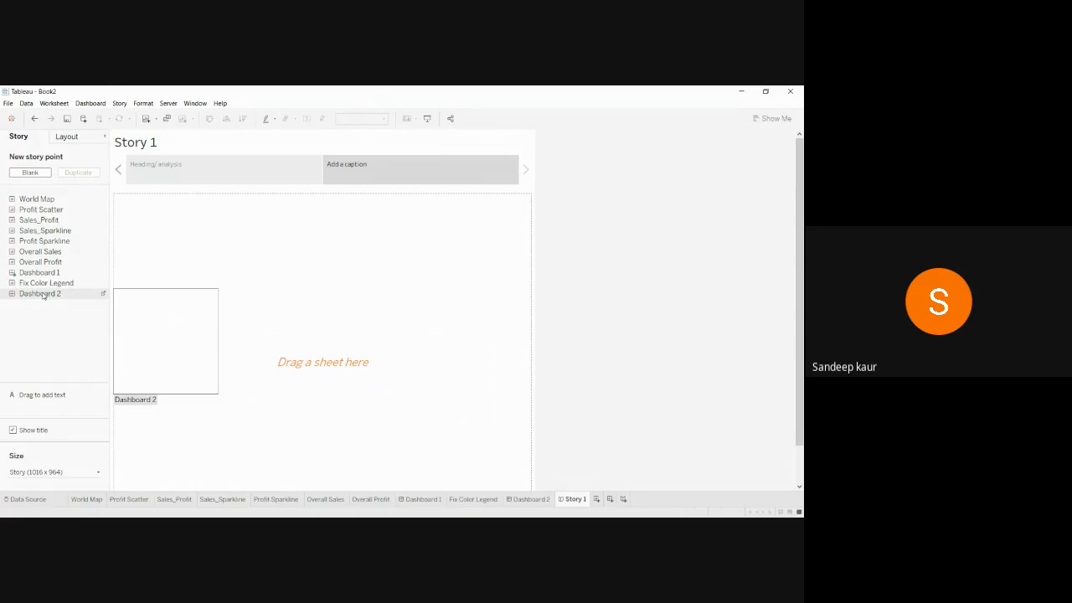
drag(41, 272, 339, 329)
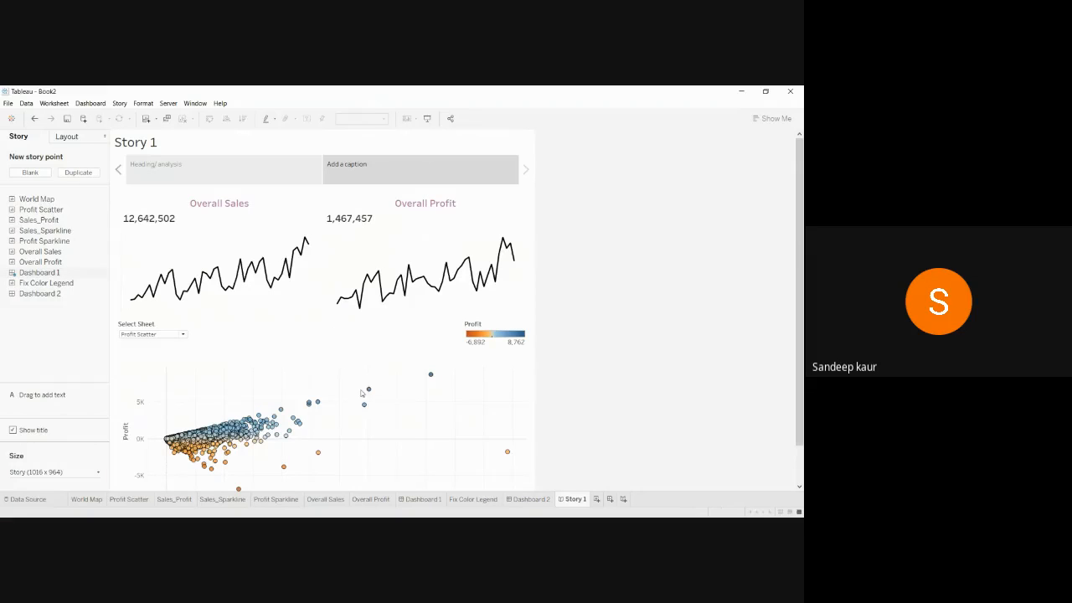
double_click(425, 177)
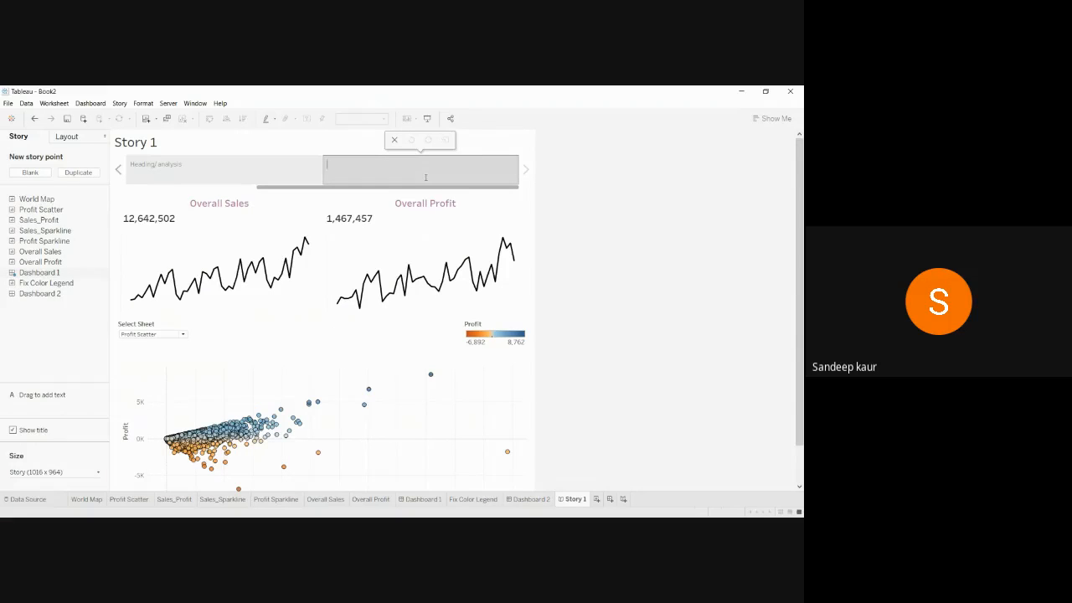
text(Analysis)
click(641, 204)
Add a blank fourth story point containing the Sales_Sparkline sheet and caption it "Overall Sales in Global Superstor eDataset"
click(30, 171)
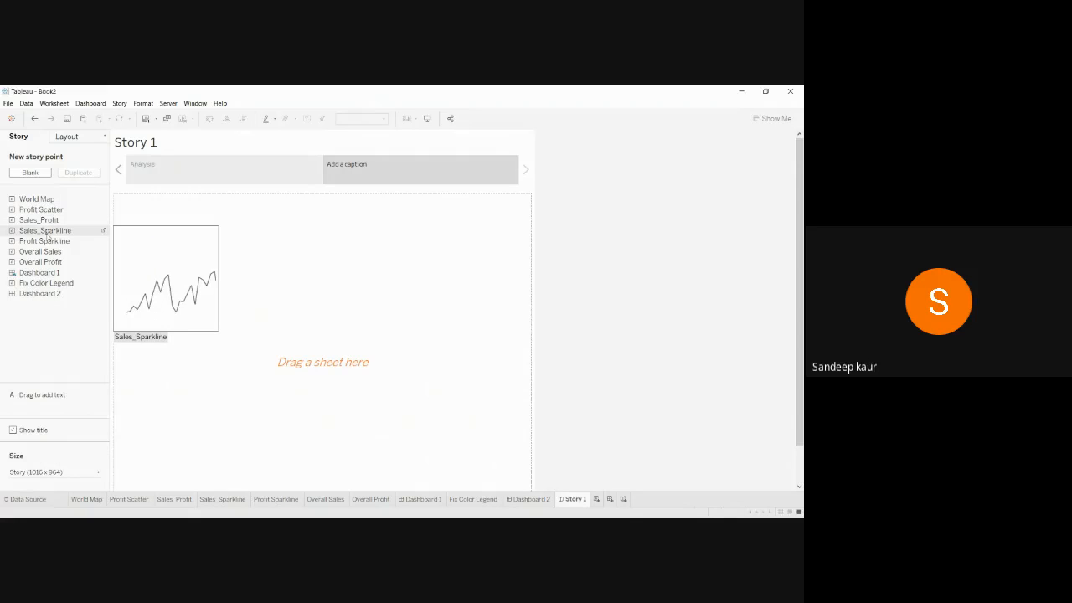
drag(59, 254, 70, 276)
drag(42, 230, 385, 318)
click(376, 165)
click(377, 165)
text(Overall)
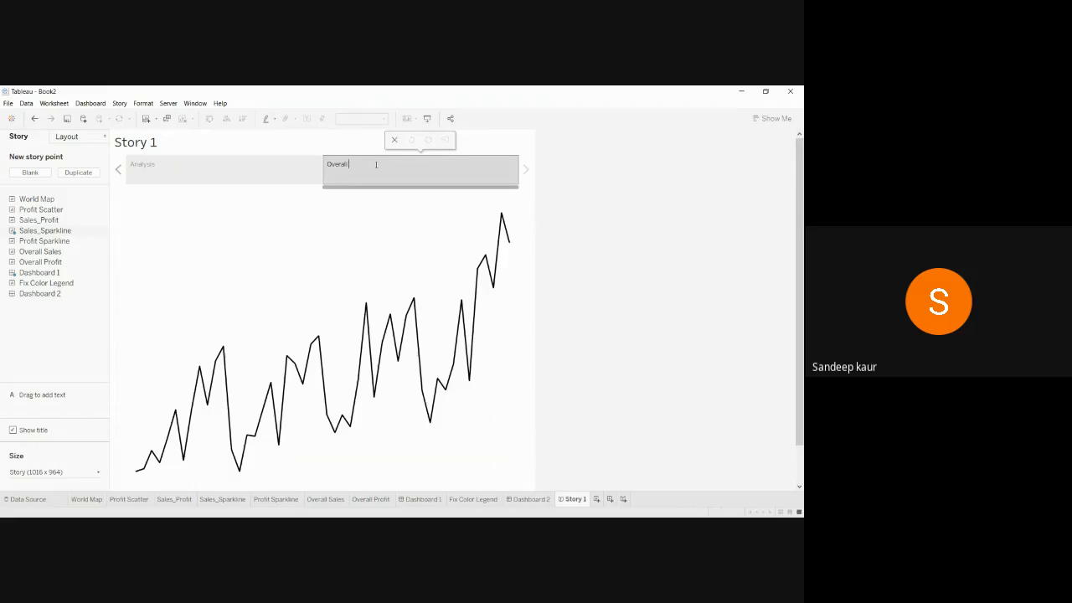
text( Sales in Global Superstor eDataset)
click(578, 210)
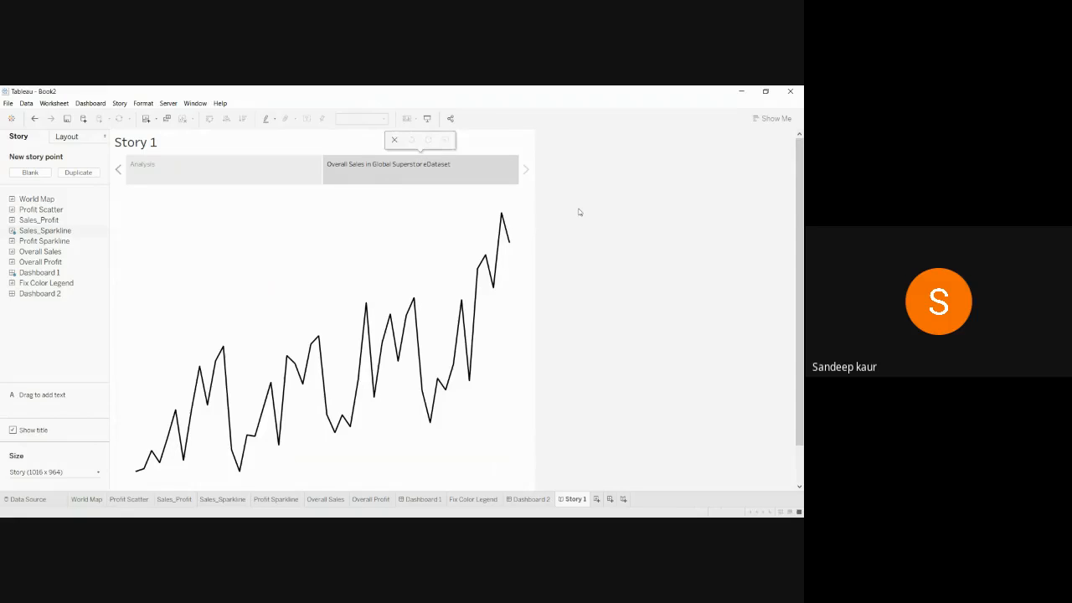
Present the story full screen from its first point, step through all the points and back, and leave the presentation
click(118, 170)
click(118, 170)
click(118, 170)
click(426, 120)
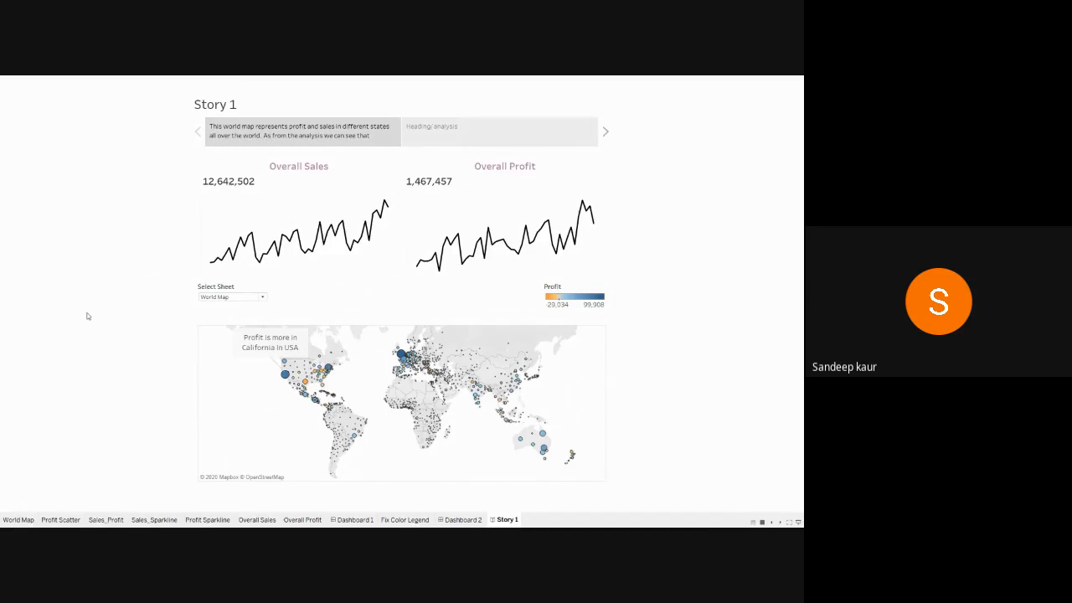
key(Right)
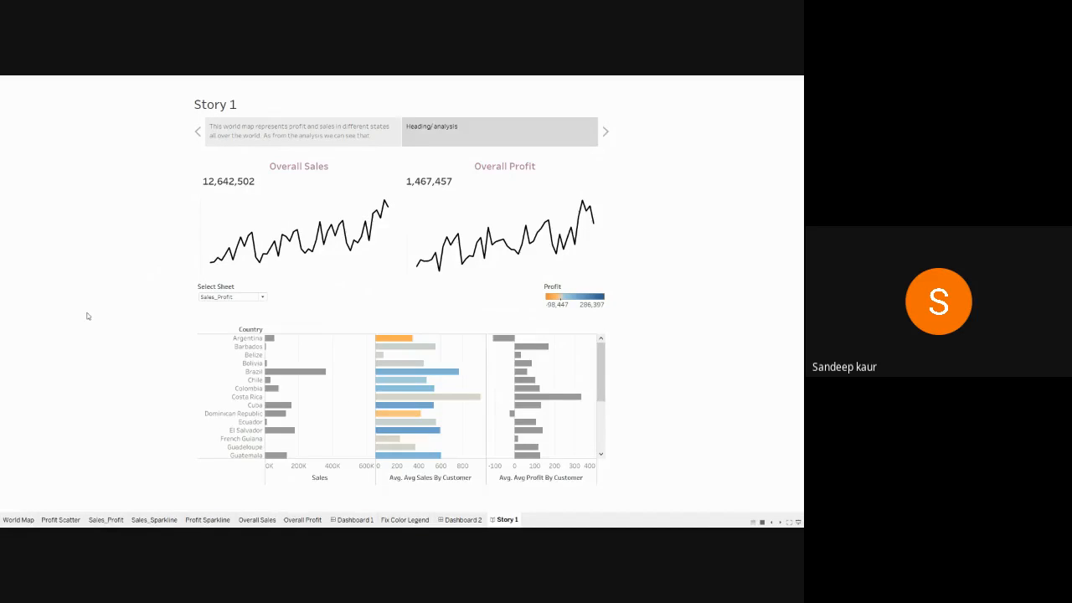
key(Right)
key(Right)
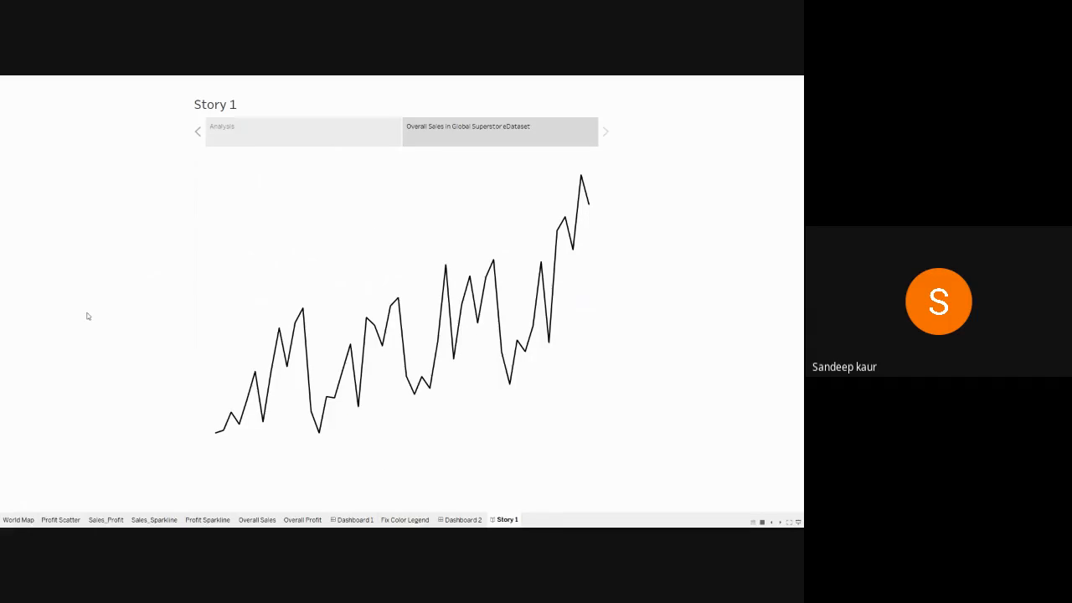
key(Left)
key(Left)
key(Left)
key(ctrl+Page_Up)
key(ctrl+Page_Down)
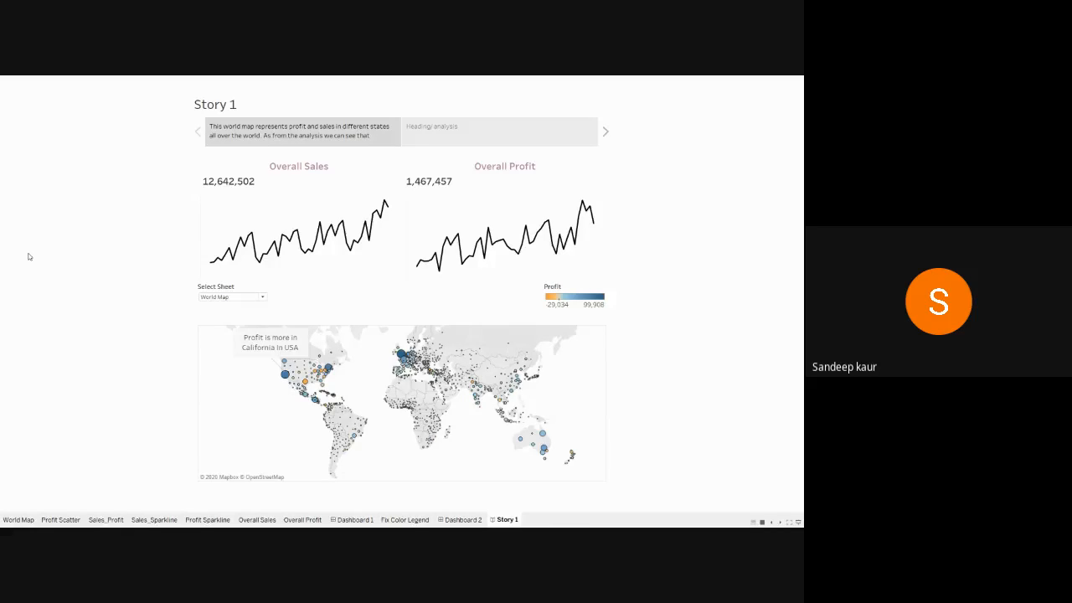
key(Escape)
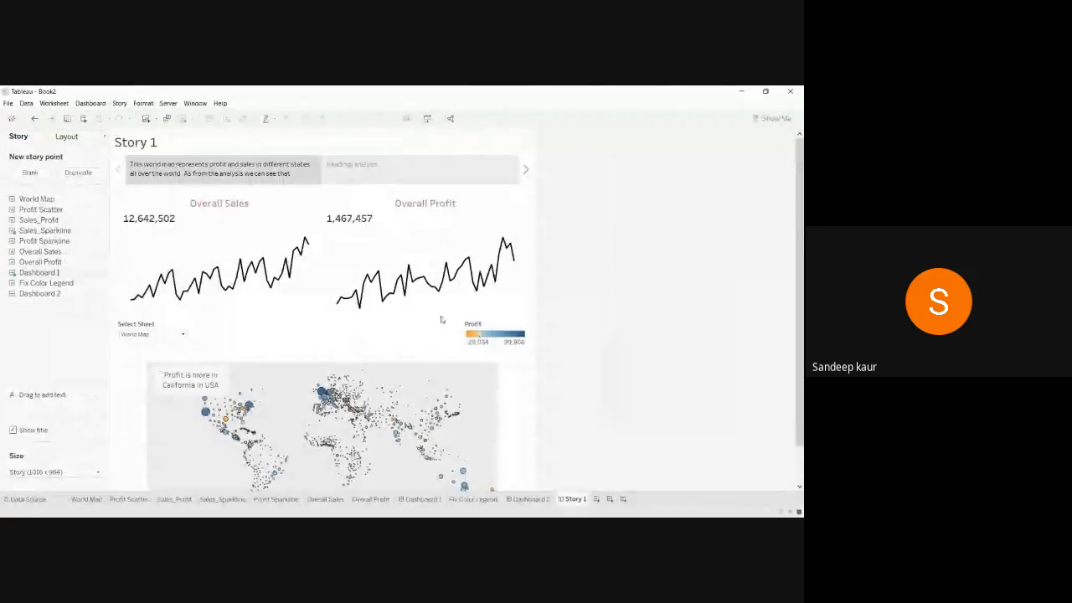
Examine the world map in the first story point and the sales and profit bars by country in the second
scroll(619, 335, down, 1)
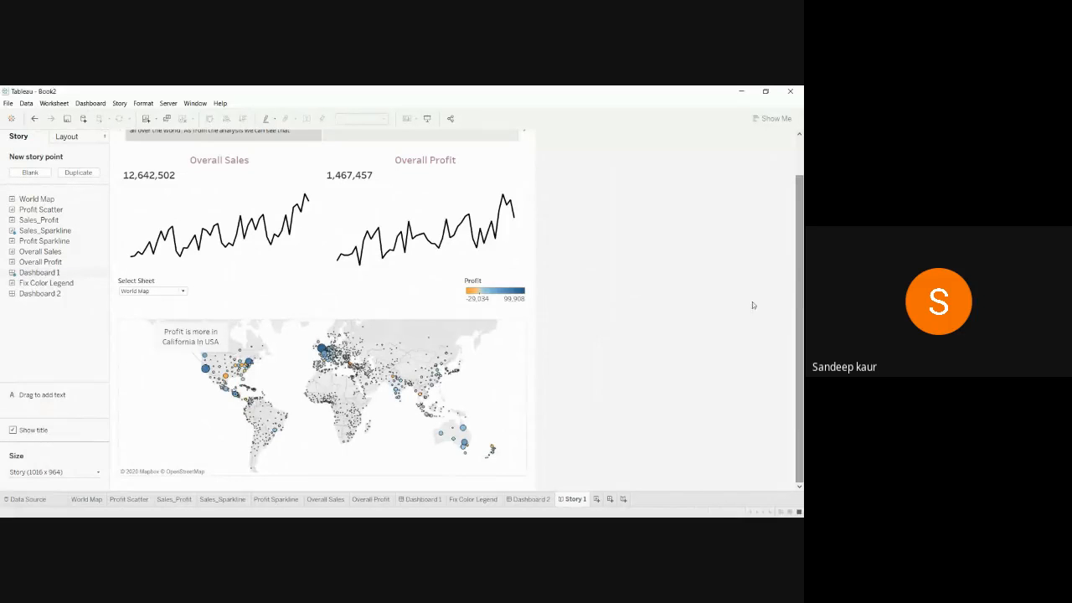
mouse_move(320, 352)
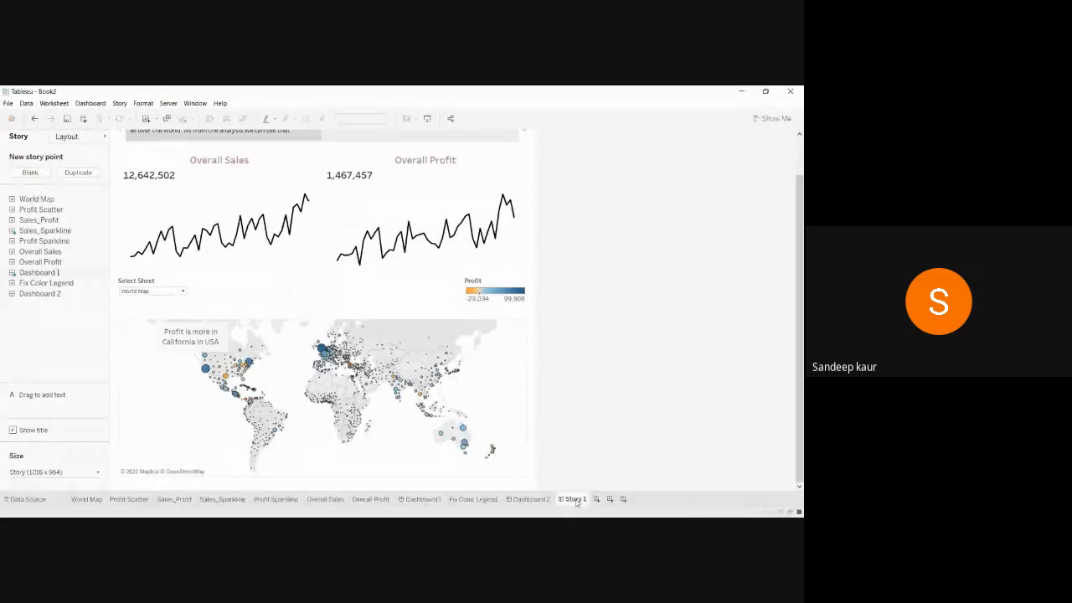
scroll(802, 280, up, 2)
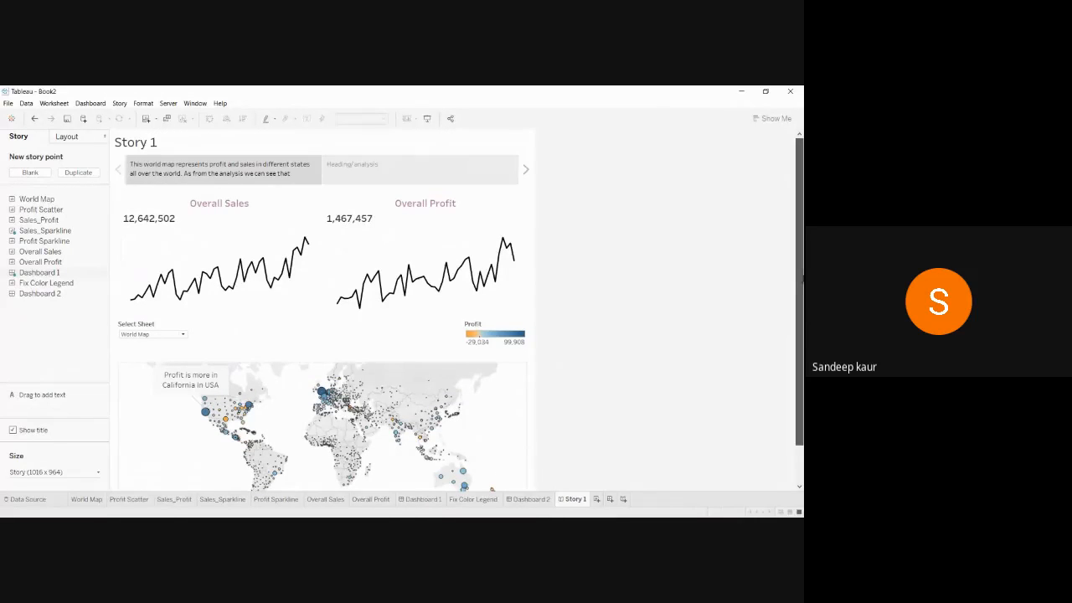
click(526, 171)
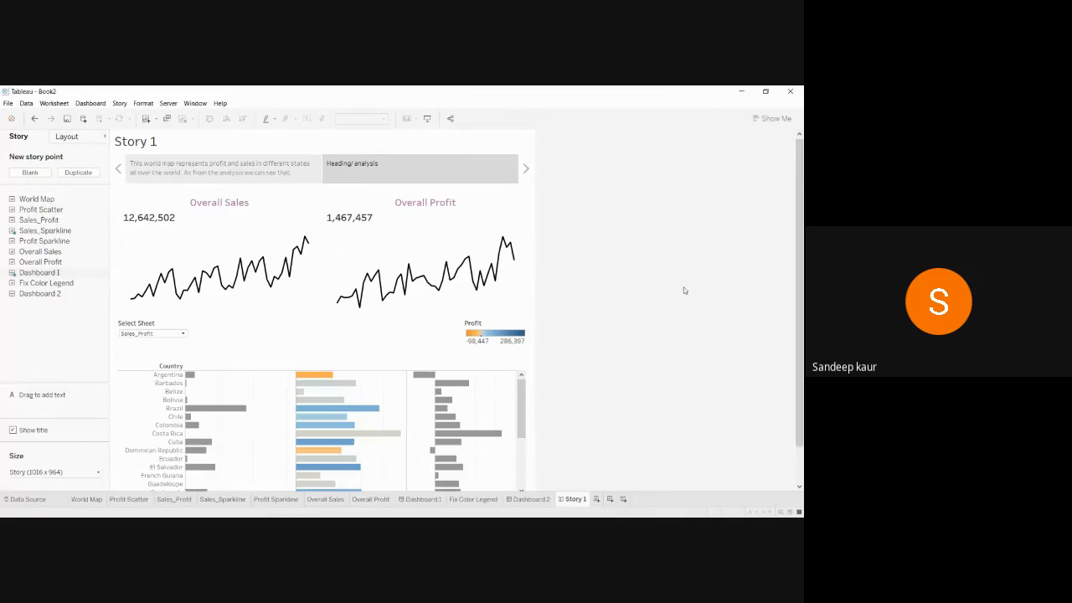
scroll(801, 333, down, 2)
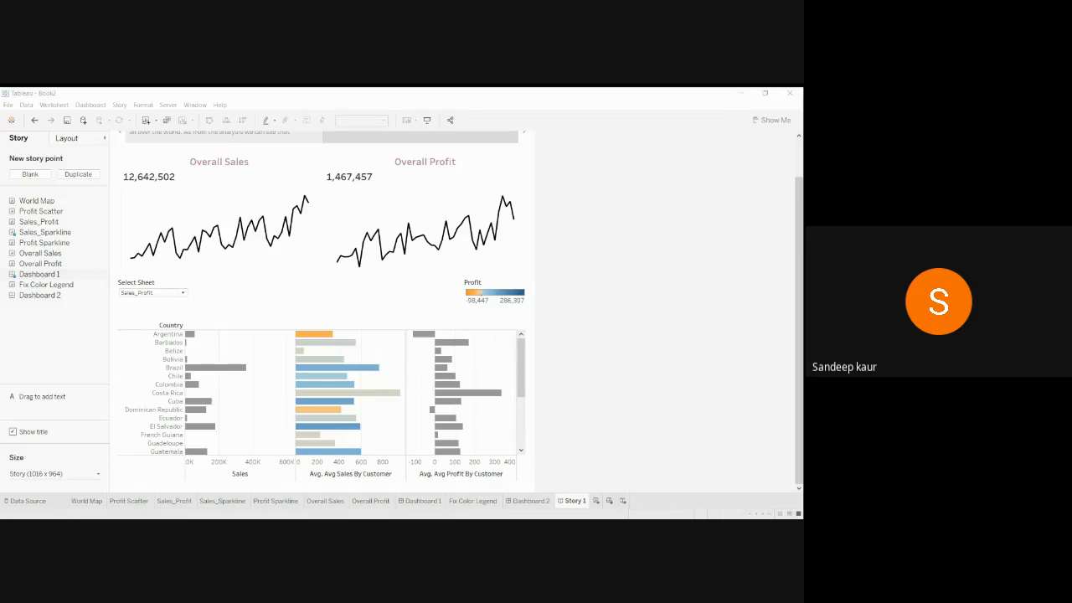
click(493, 360)
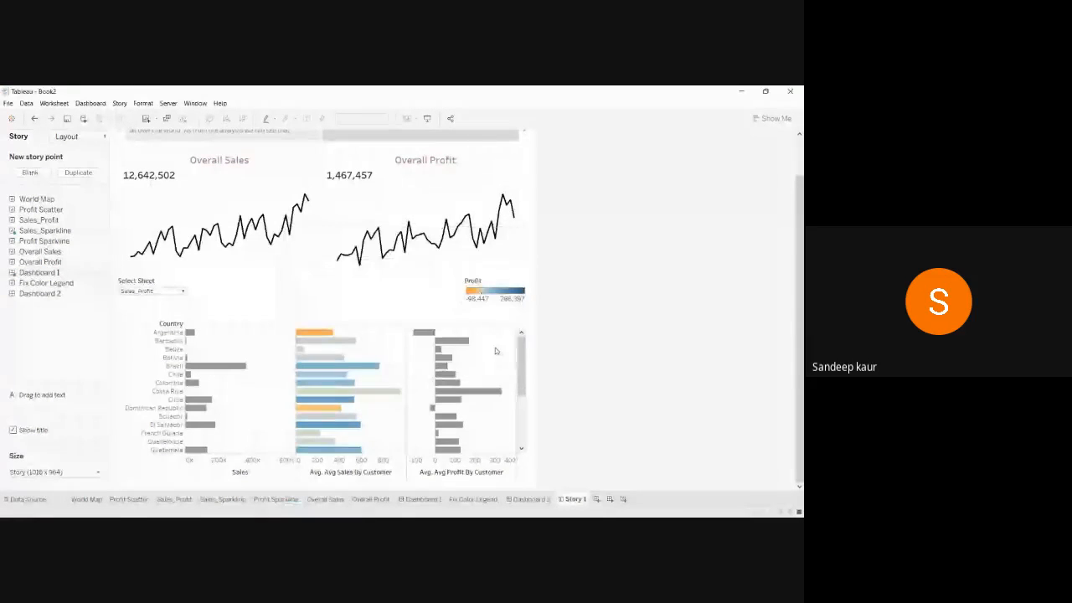
drag(525, 354, 537, 329)
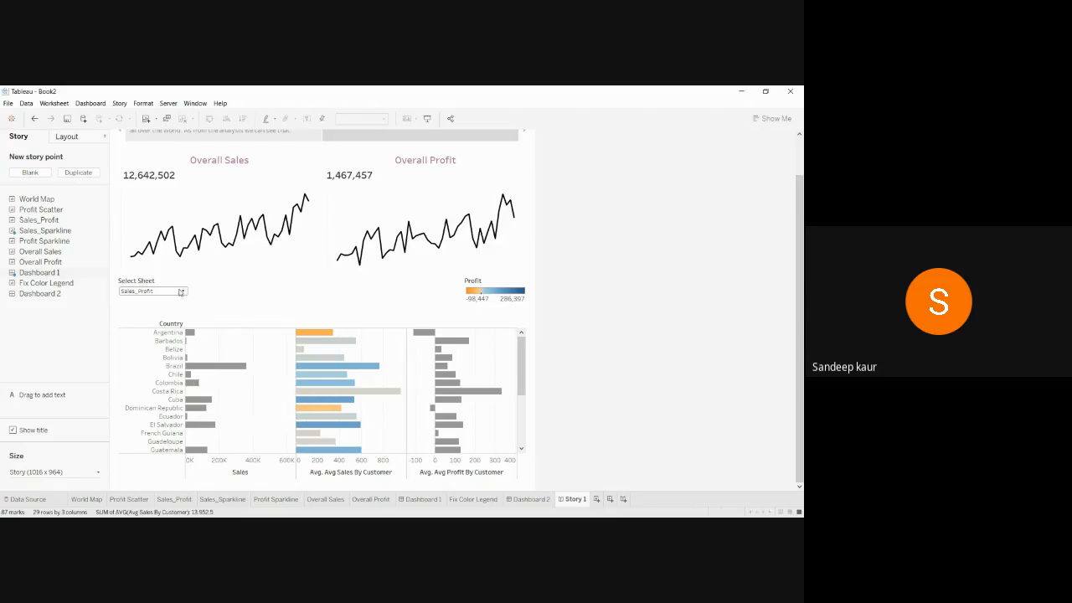
mouse_move(451, 368)
drag(521, 356, 528, 435)
drag(526, 396, 531, 350)
mouse_move(198, 413)
drag(529, 360, 525, 337)
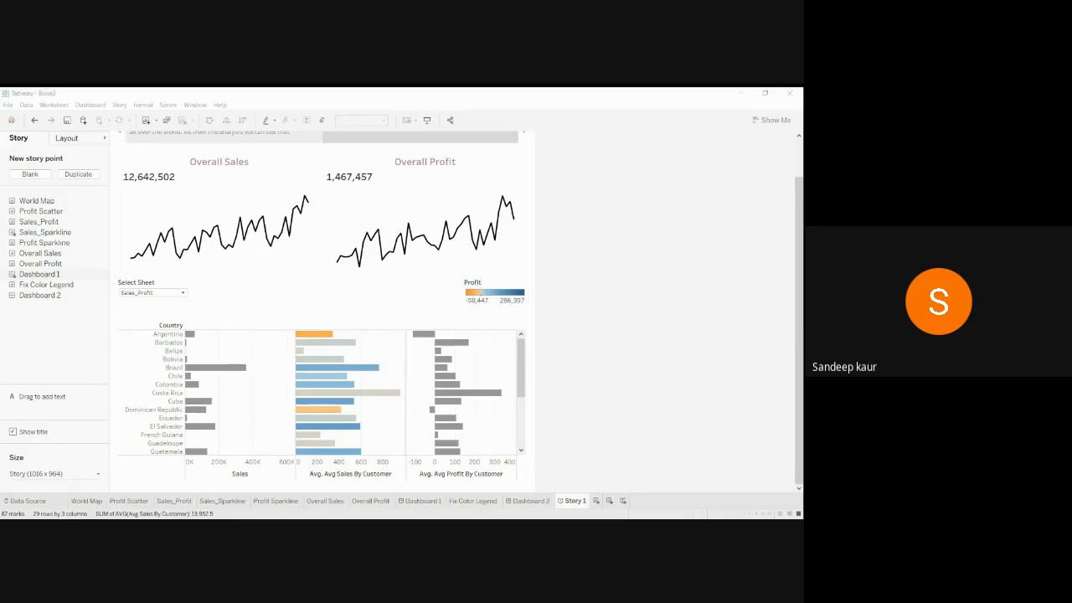
click(703, 210)
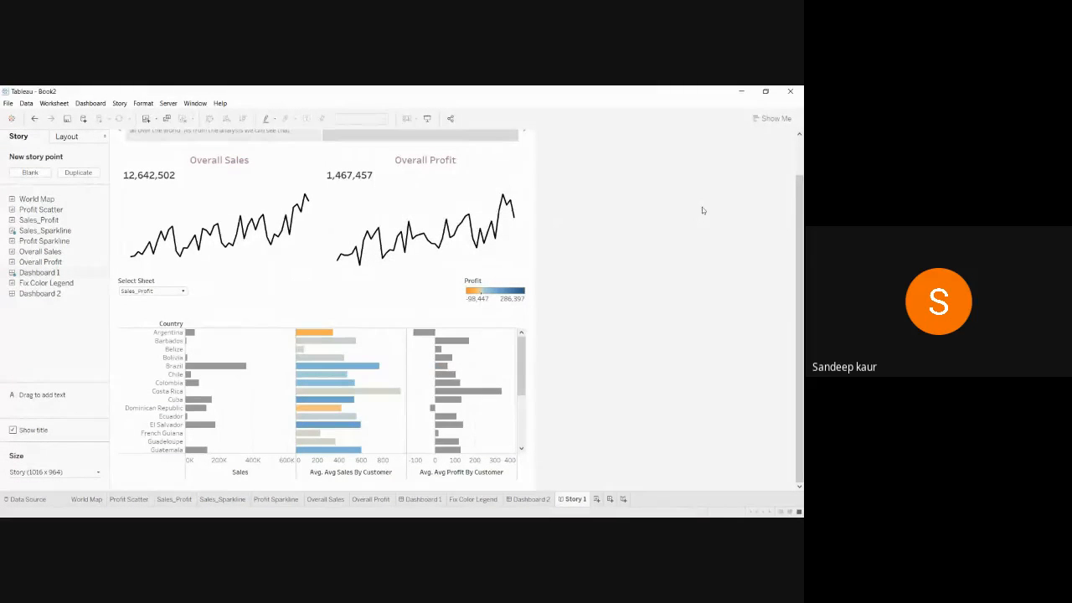
Start saving the workbook as a new file in Tableau_Sheets with the type Tableau Packaged Workbook (*.twbx)
click(8, 103)
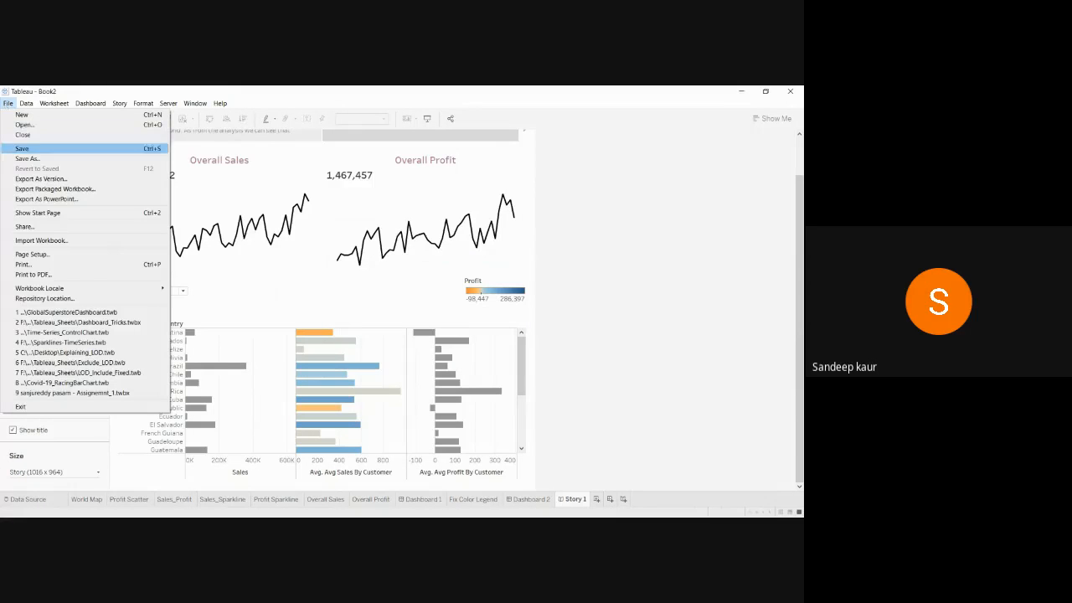
click(561, 264)
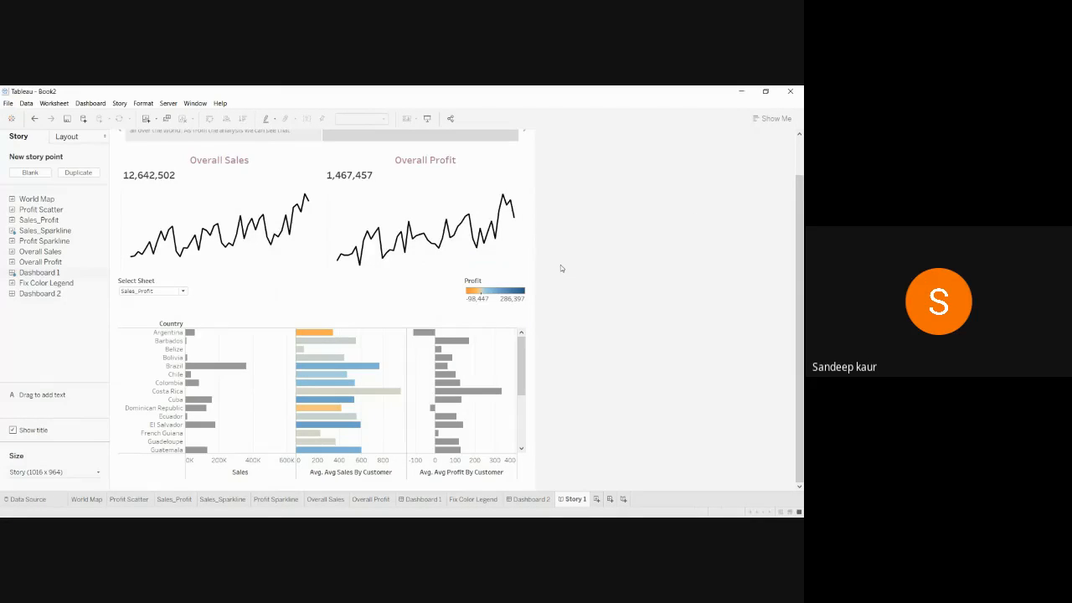
click(9, 103)
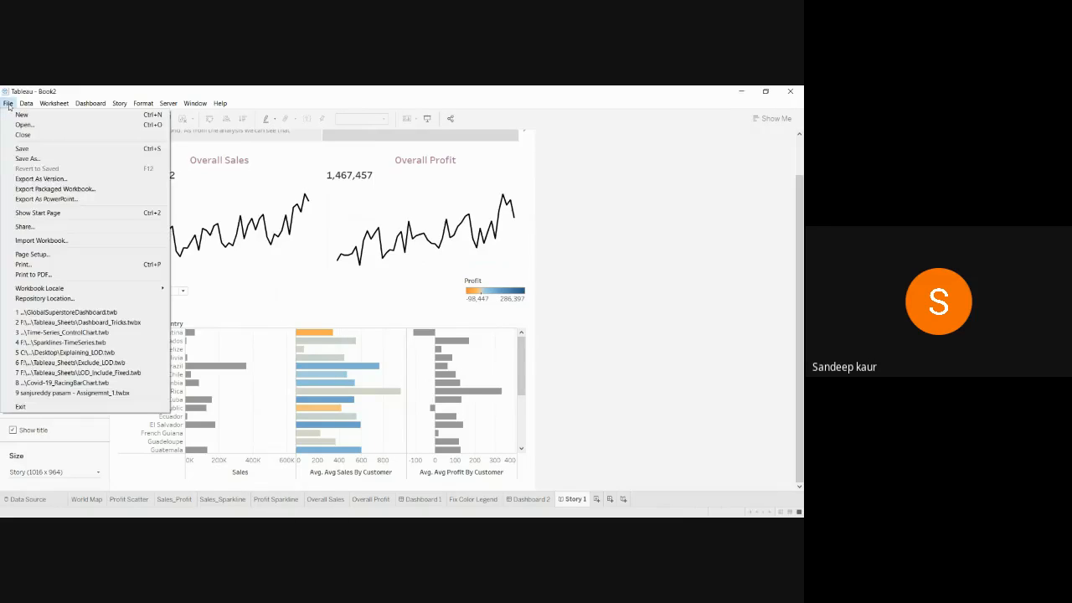
click(28, 159)
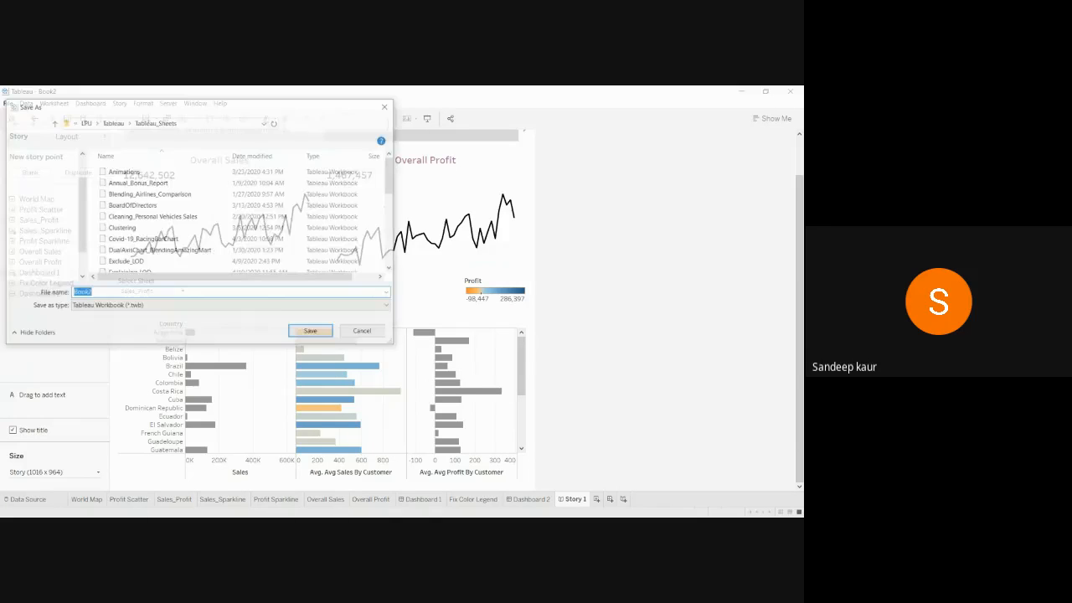
click(231, 305)
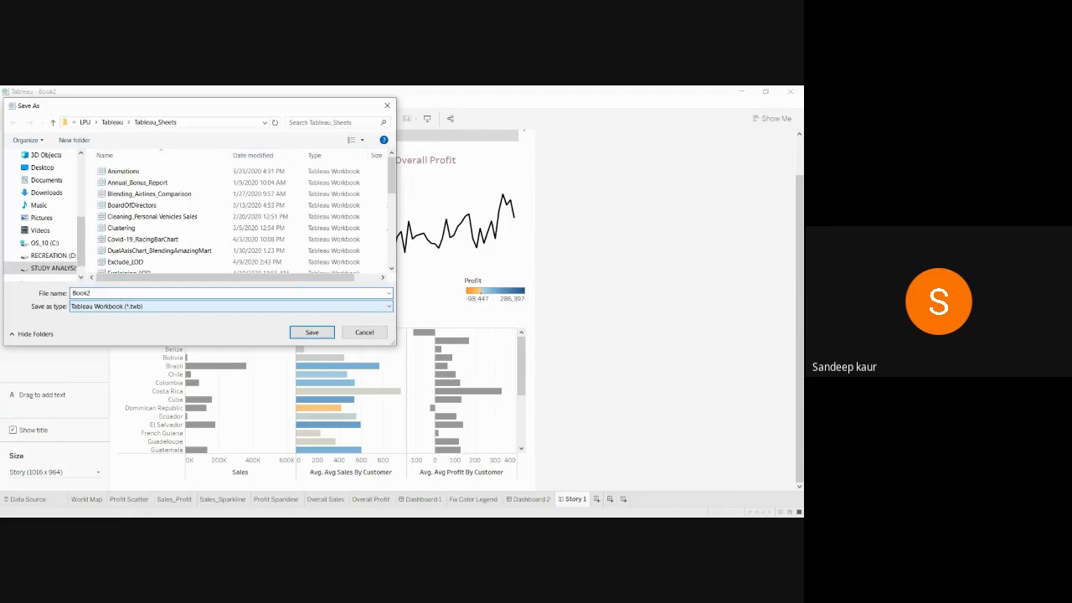
click(230, 325)
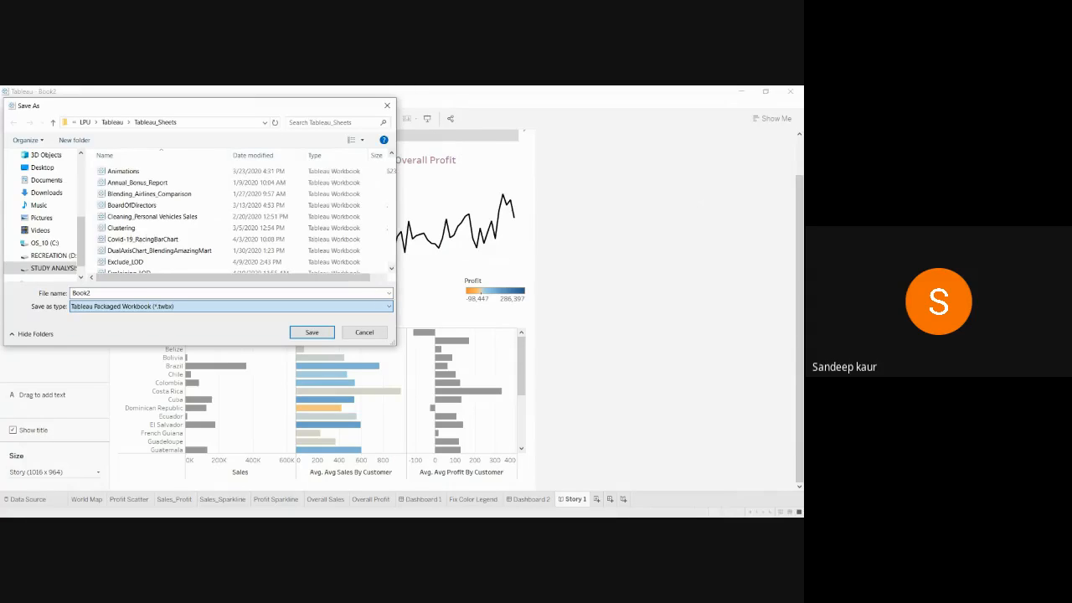
drag(242, 106, 317, 186)
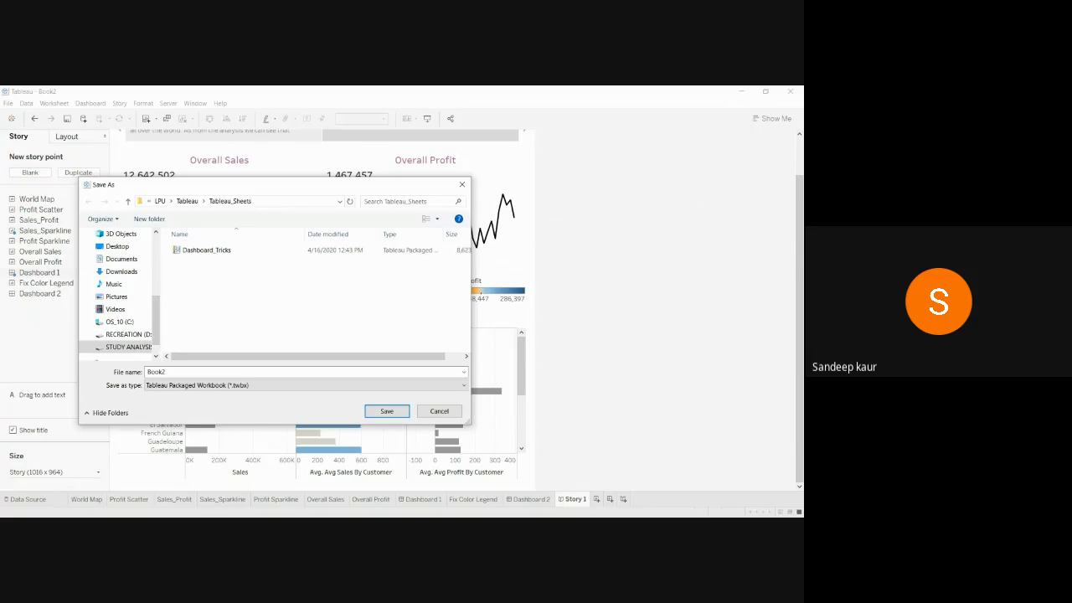
mouse_move(287, 186)
mouse_down()
mouse_move(283, 216)
mouse_move(284, 205)
mouse_up()
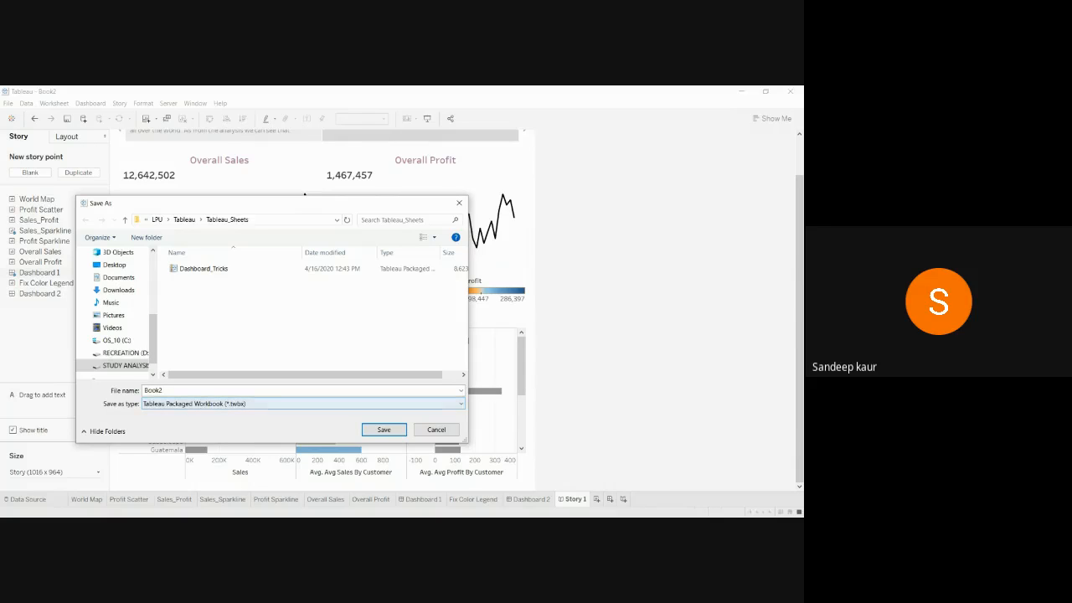
Name the packaged workbook Dashboarding and save it
click(154, 390)
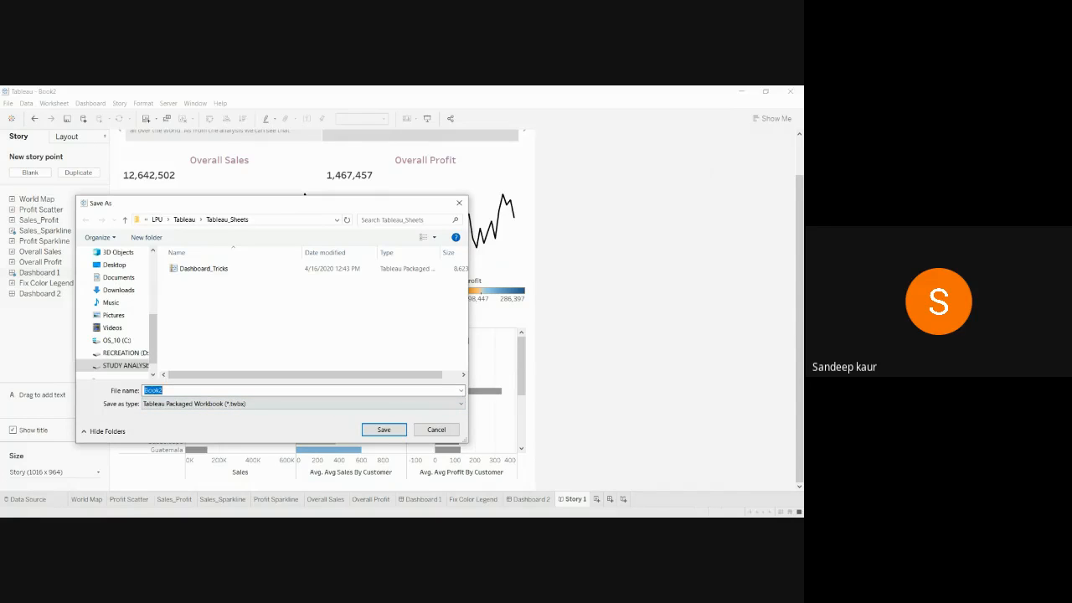
key(BackSpace)
text(Dashboarding)
key(super+Up)
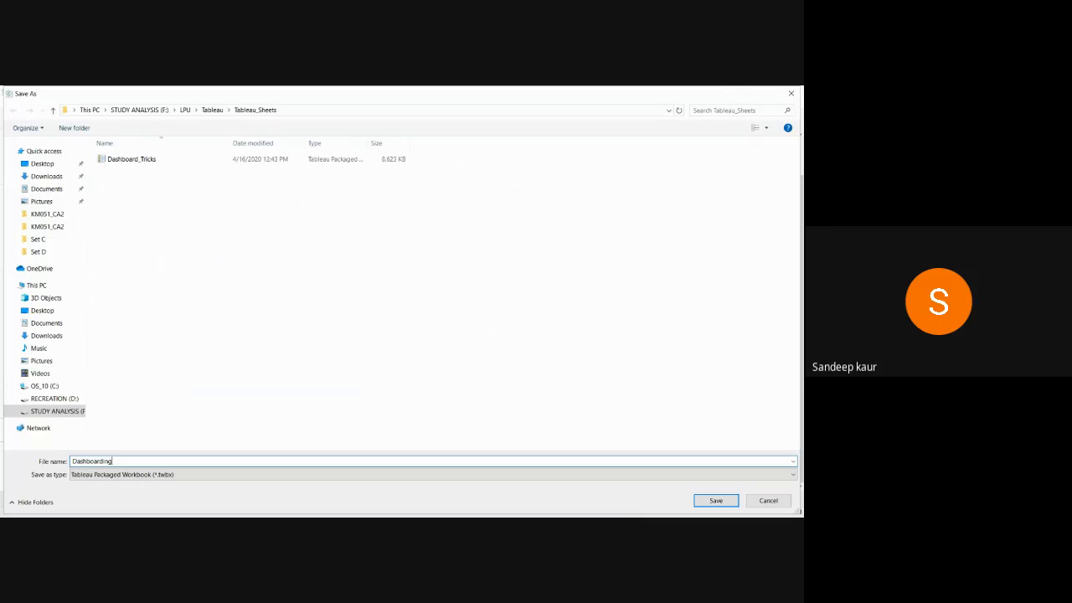
double_click(723, 92)
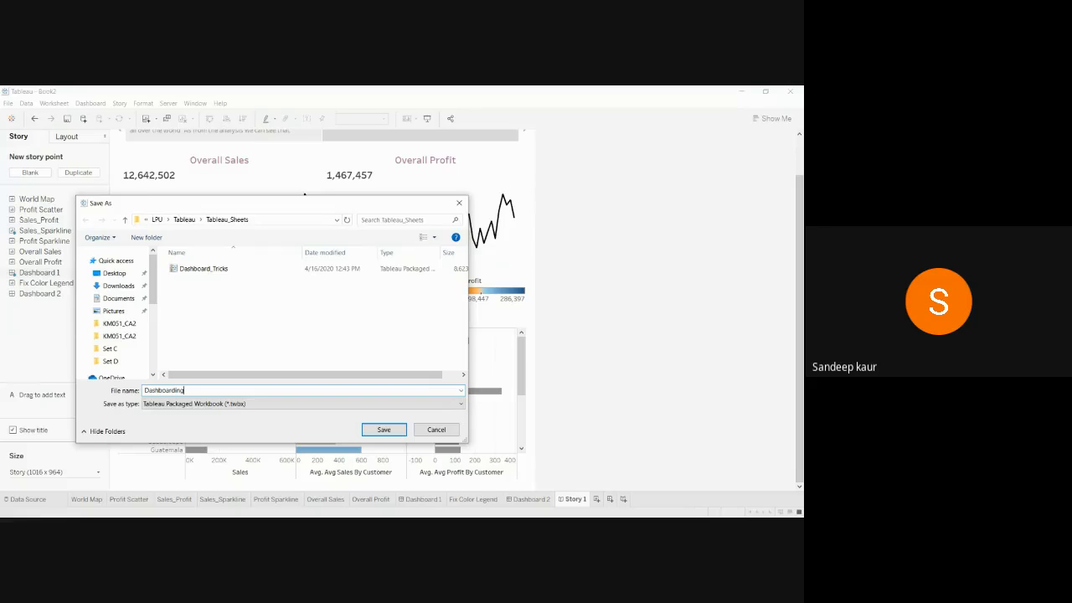
click(397, 431)
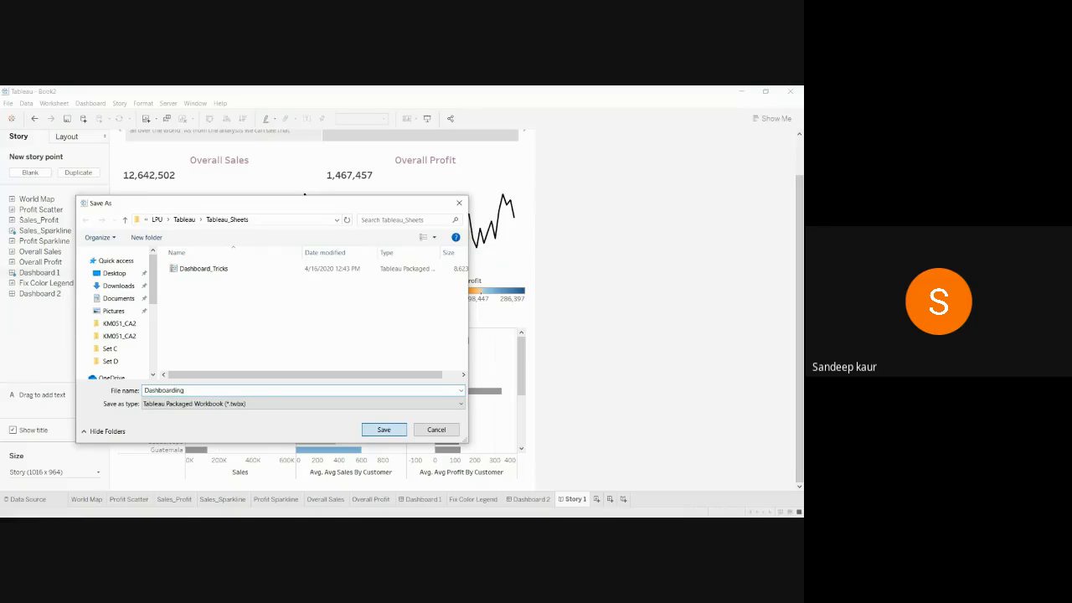